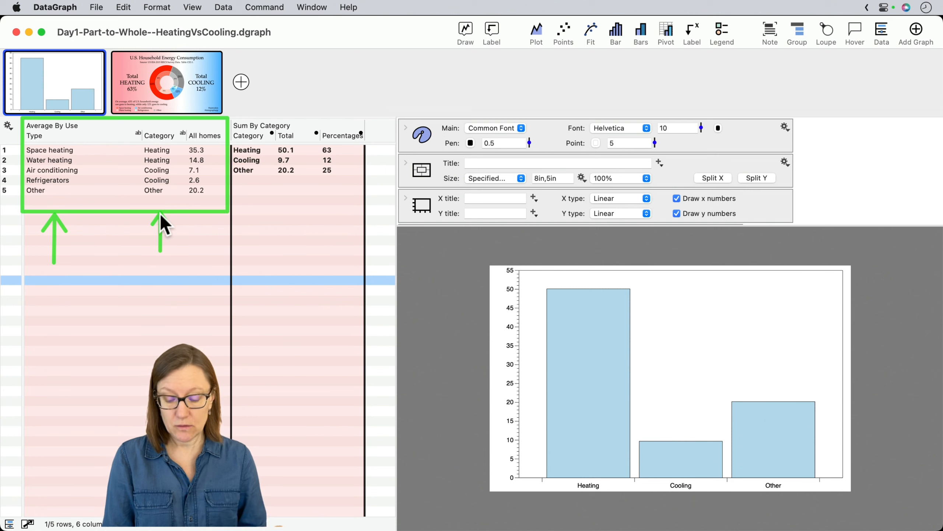
left_click_drag(204, 248, 204, 207)
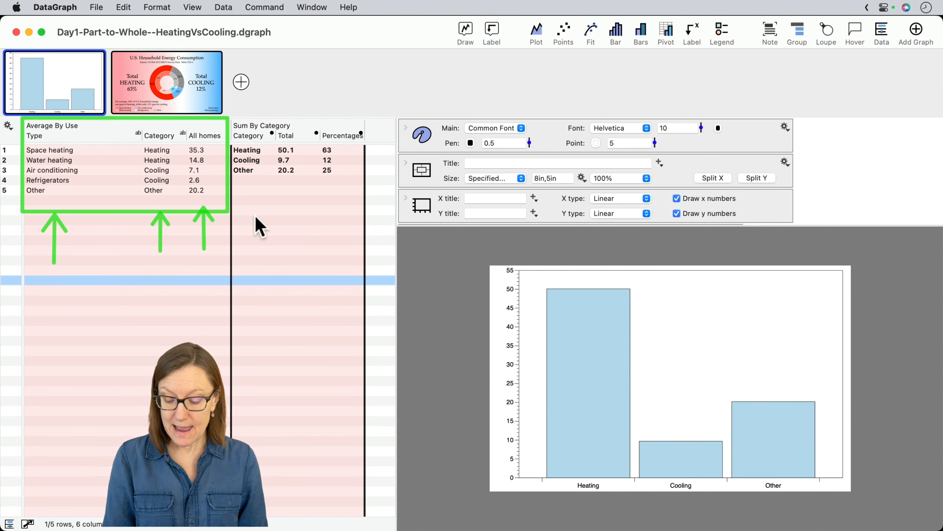
mouse_move(274, 240)
left_mouse_down()
mouse_move(253, 189)
mouse_move(359, 188)
mouse_move(262, 187)
left_mouse_up()
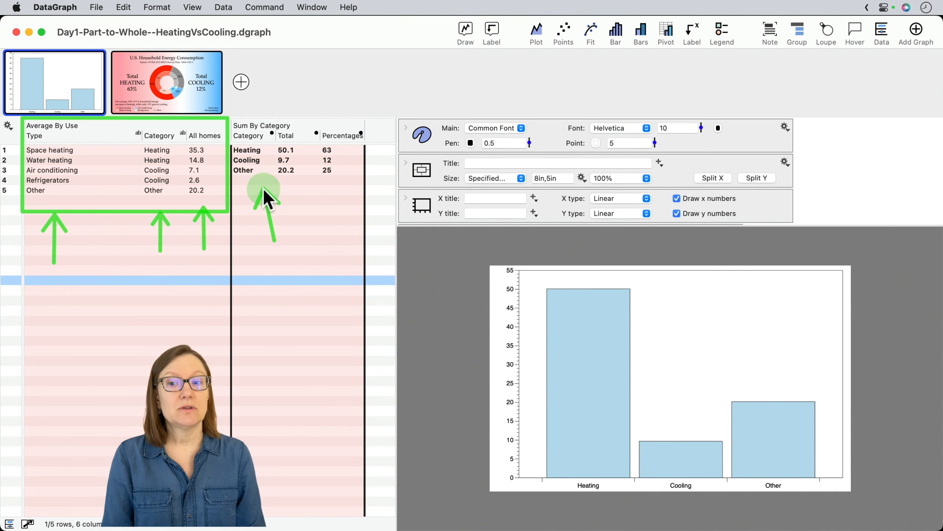
key("Escape")
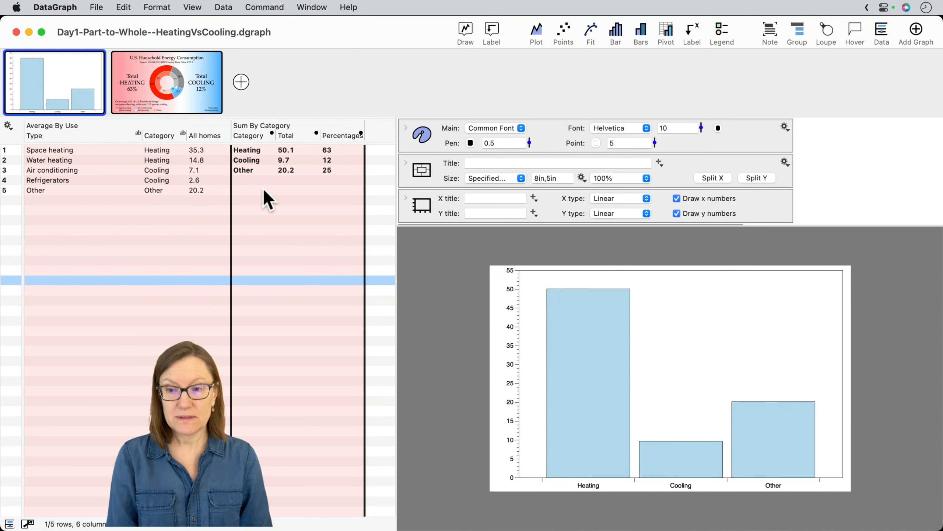
- Try a value of 20 for Space heating in the All homes column, and undo the change
left_click(203, 149)
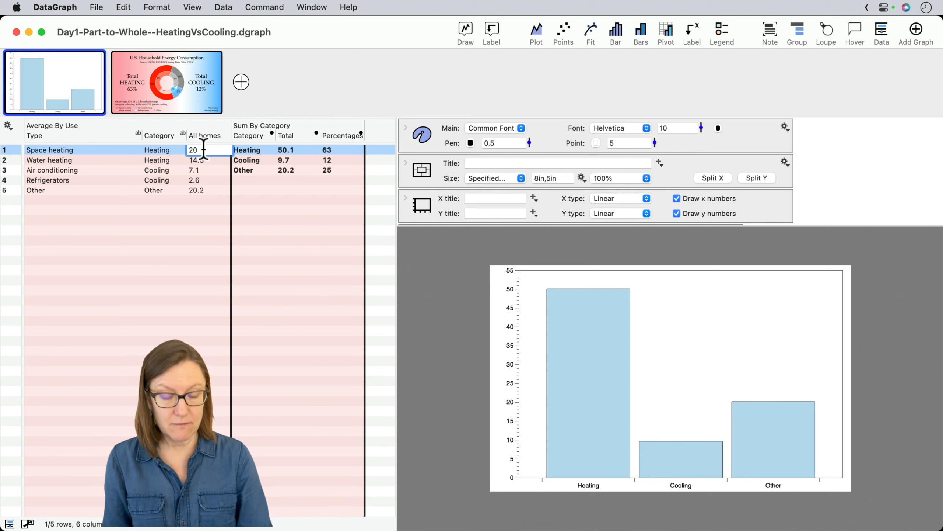
key("Return")
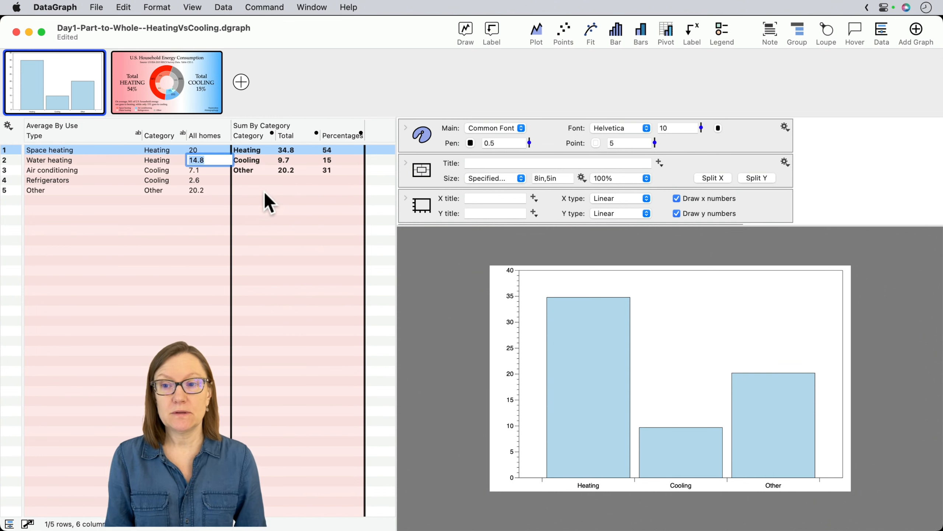
left_click(277, 208)
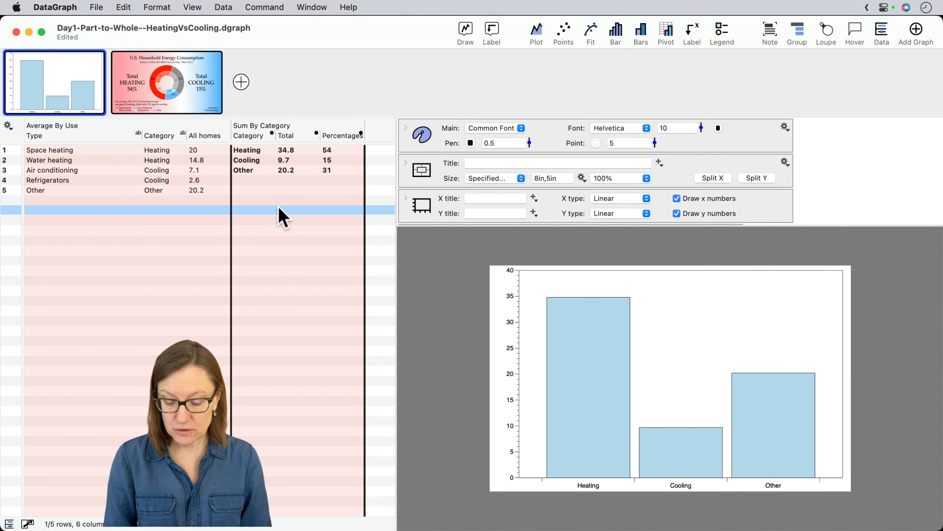
key("super+z")
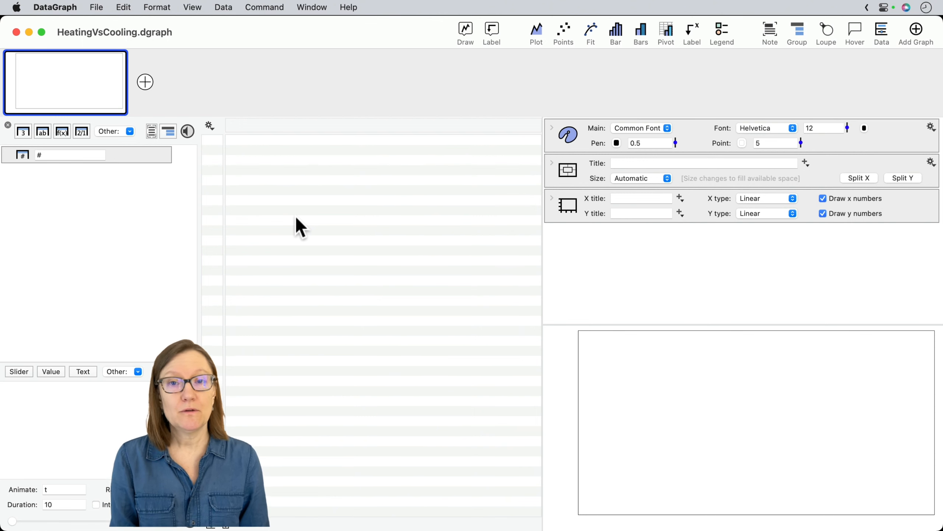
- Switch to Safari and open the PDF of table CE3.1, End-use consumption in the U.S., from the 2015 by End uses tables
left_click(296, 218)
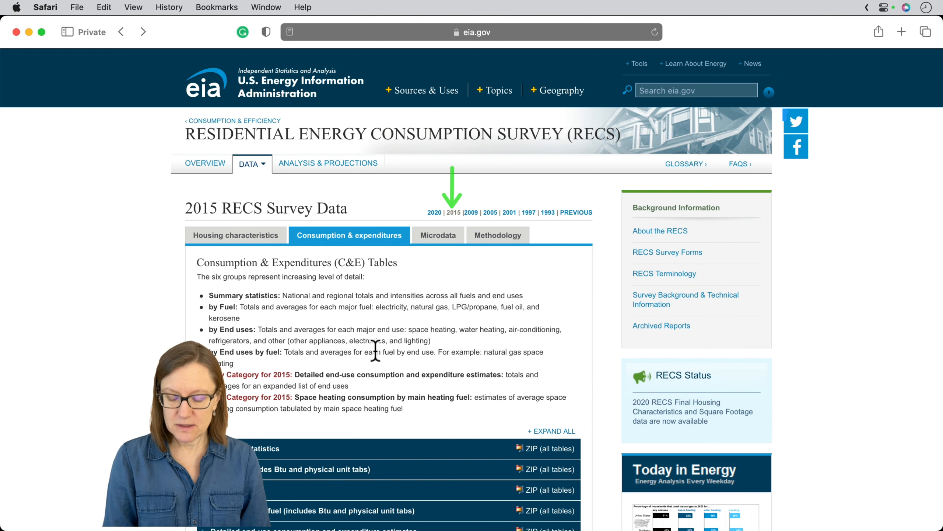
scroll(361, 390, "down", 4)
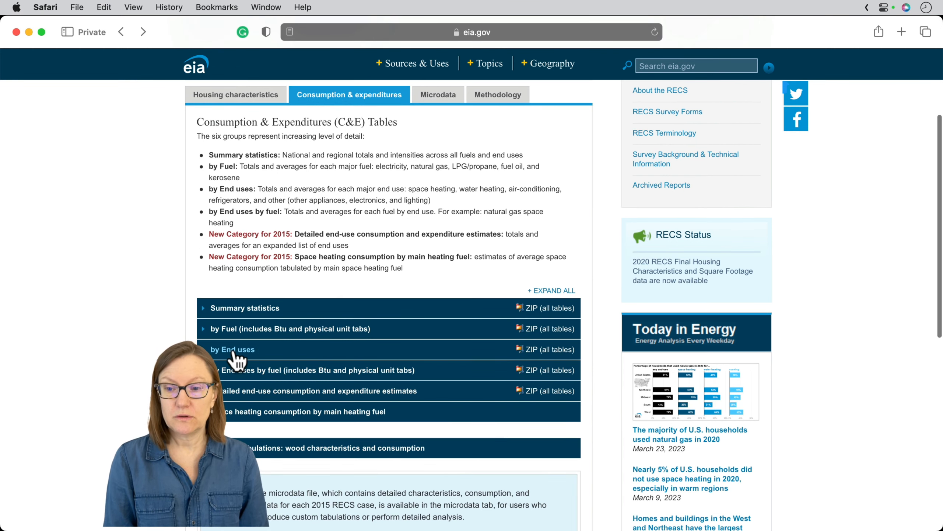
left_click(232, 354)
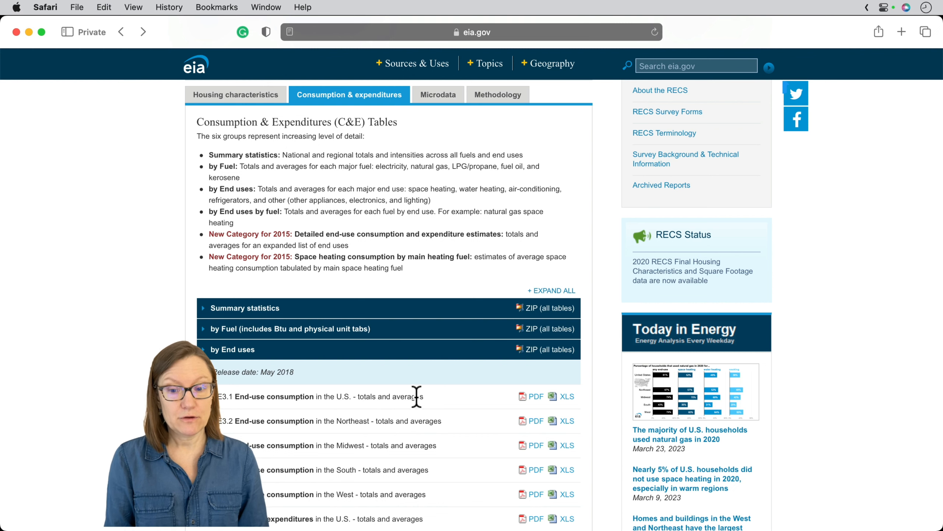
left_click(535, 396)
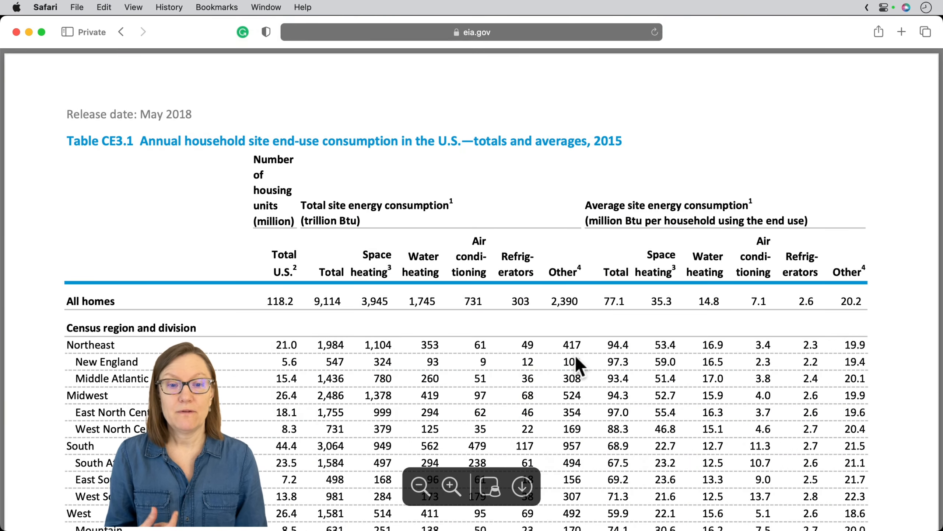
- Examine table CE3.1, focusing on the All homes average site energy consumption for each end use
scroll(551, 365, "down", 10)
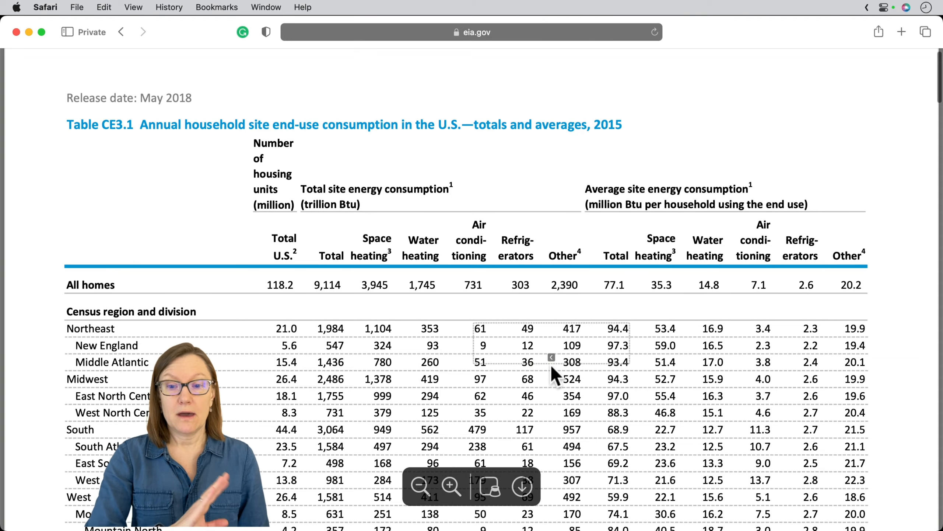
scroll(552, 366, "down", 15)
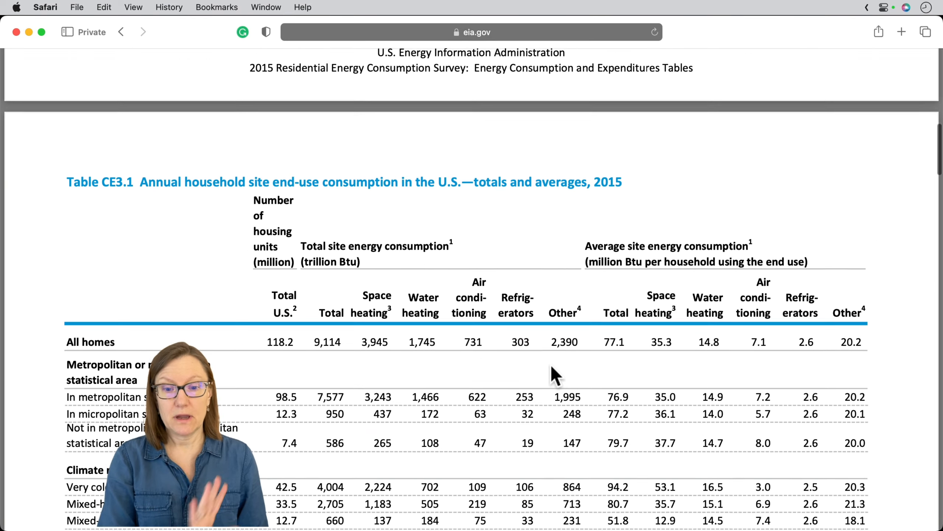
scroll(555, 376, "down", 7)
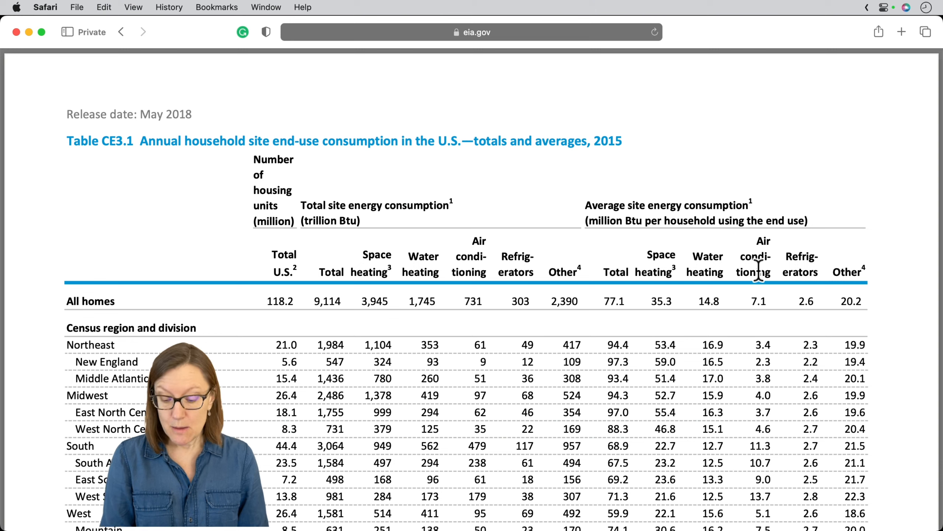
mouse_move(891, 270)
left_mouse_down()
mouse_move(860, 244)
mouse_move(773, 224)
mouse_move(640, 268)
mouse_move(760, 320)
mouse_move(856, 312)
mouse_move(871, 270)
mouse_move(858, 266)
left_mouse_up()
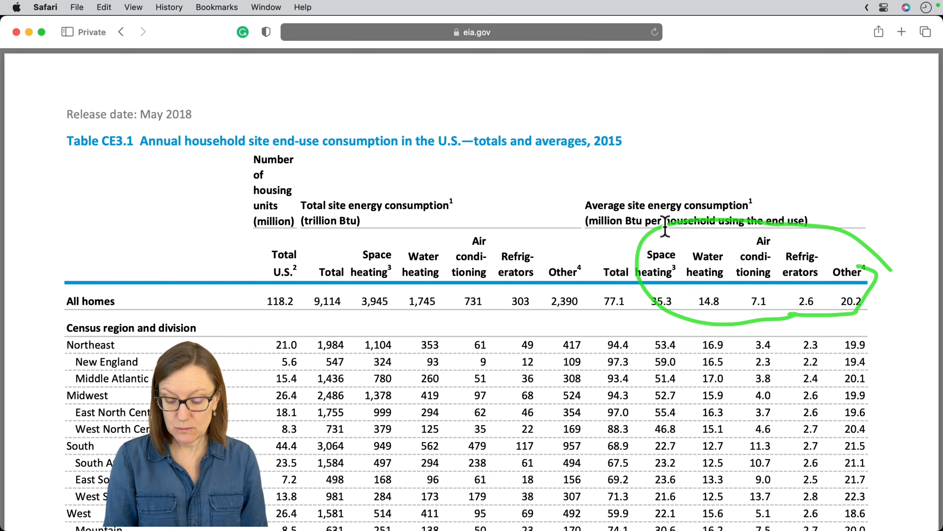
key("Escape")
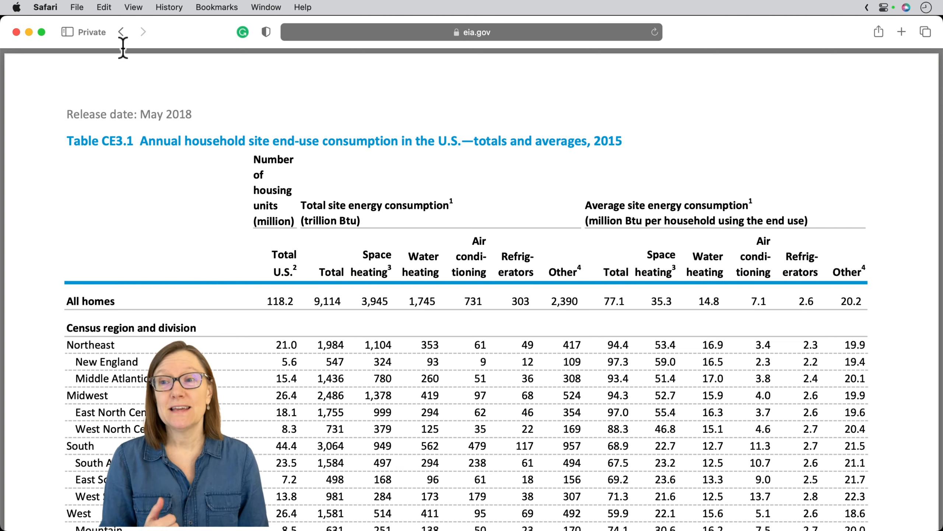
- Return to the RECS survey page and expand the by End uses tables to locate the XLS version of table CE3.1
left_click(121, 32)
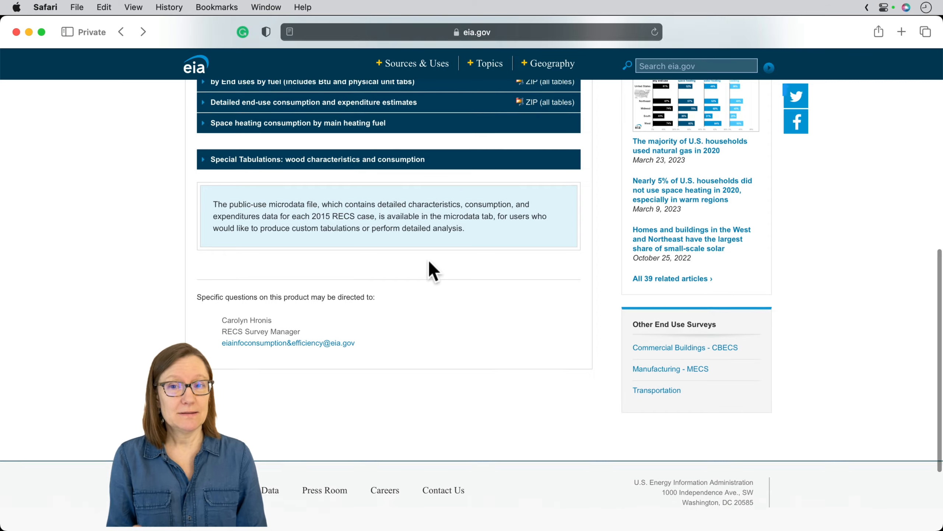
scroll(428, 259, "up", 10)
scroll(446, 401, "down", 3)
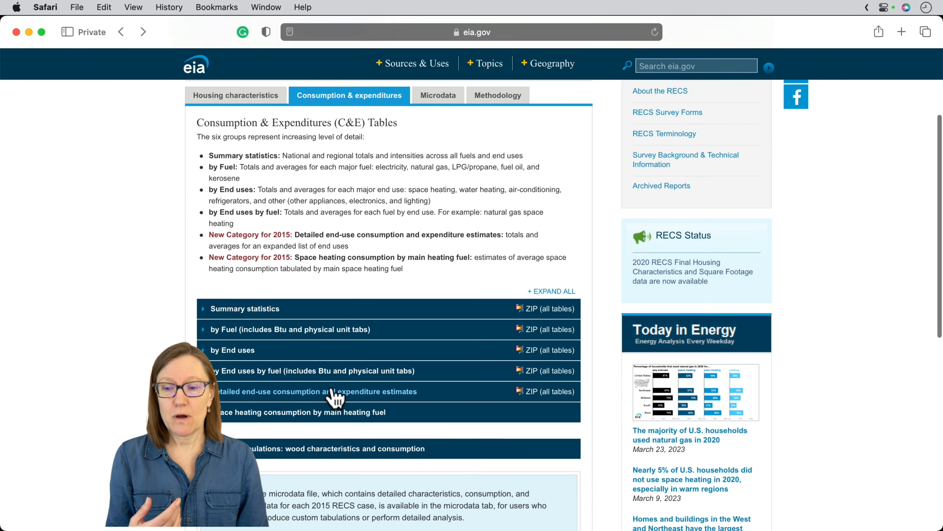
left_click(232, 349)
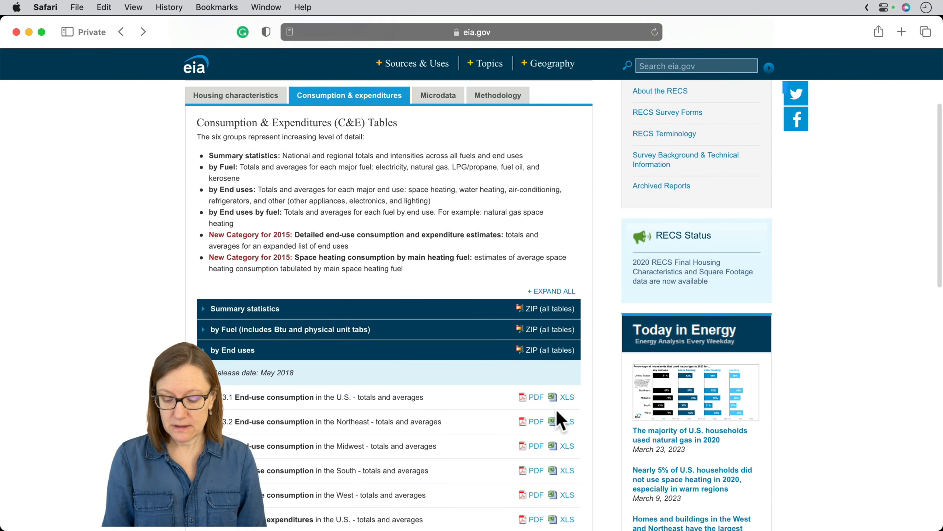
mouse_move(584, 412)
left_mouse_down()
mouse_move(587, 404)
mouse_move(544, 403)
mouse_move(585, 407)
left_mouse_up()
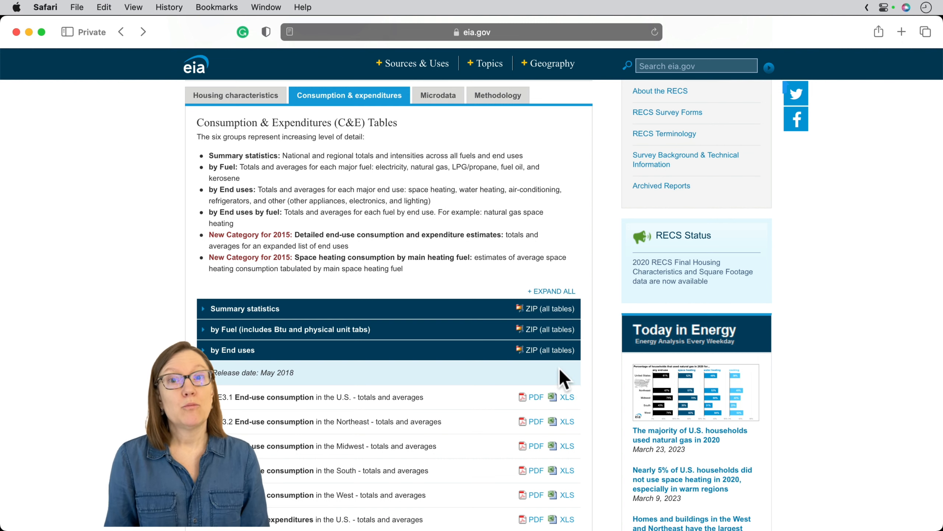
- Switch to DataGraph and open ce3.1.xlsx from Downloads with Import Excel File Portion
key("ctrl+Left")
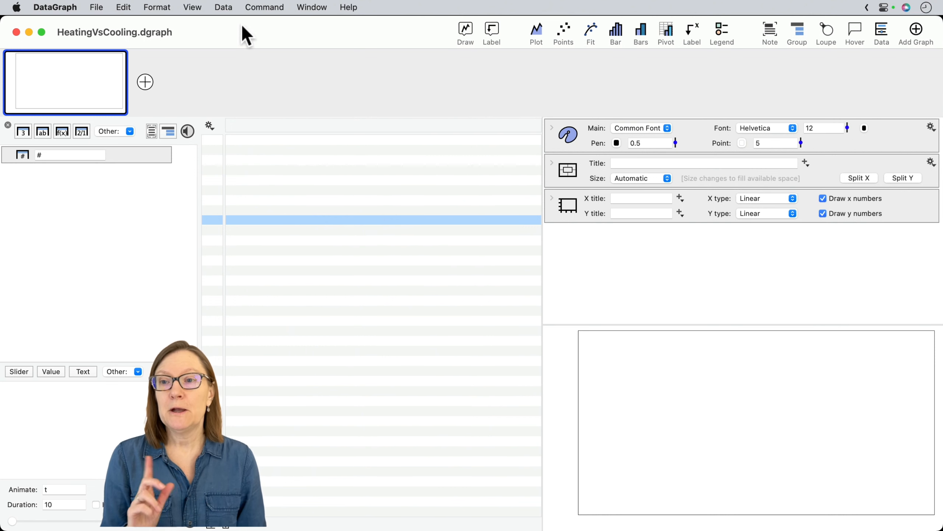
left_click(225, 7)
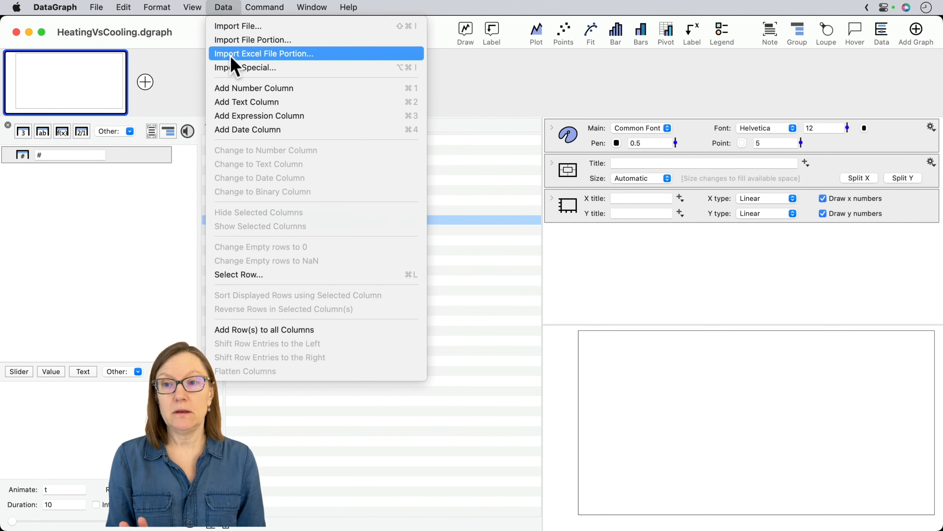
left_click(299, 55)
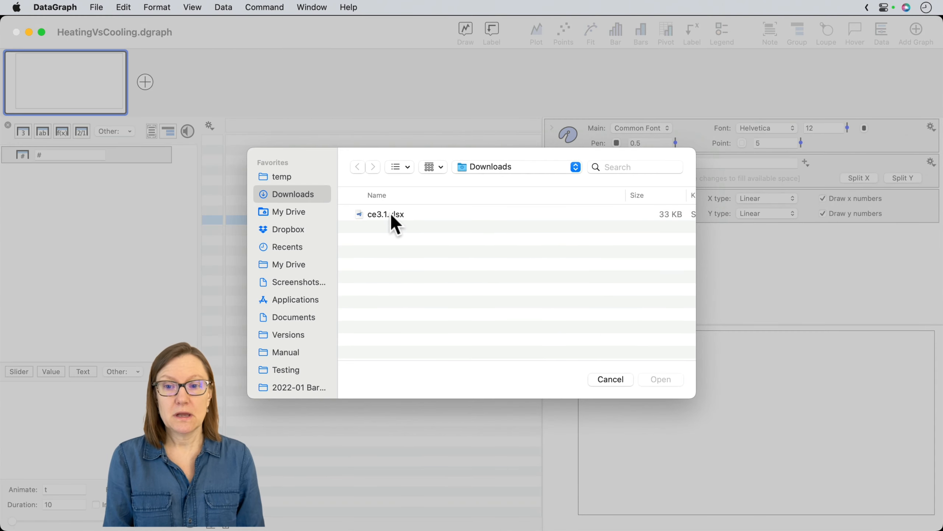
left_click(391, 213)
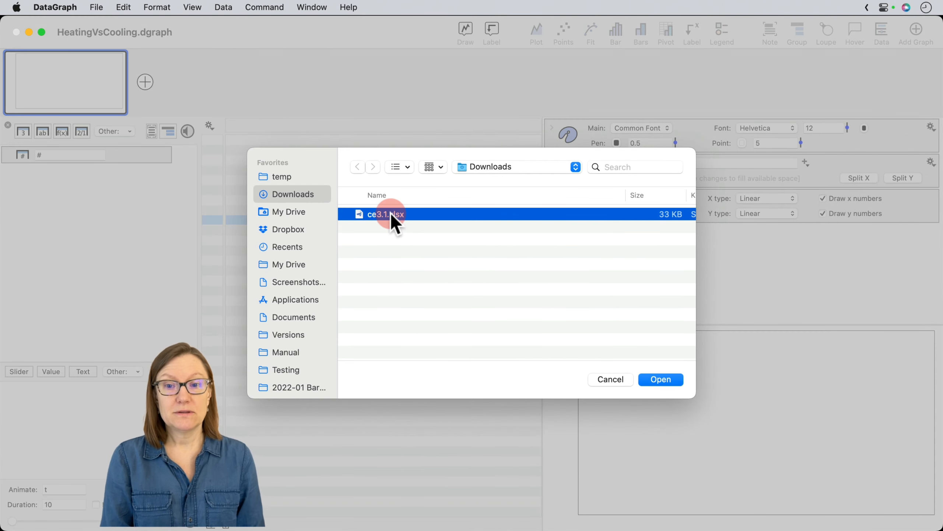
left_click(661, 379)
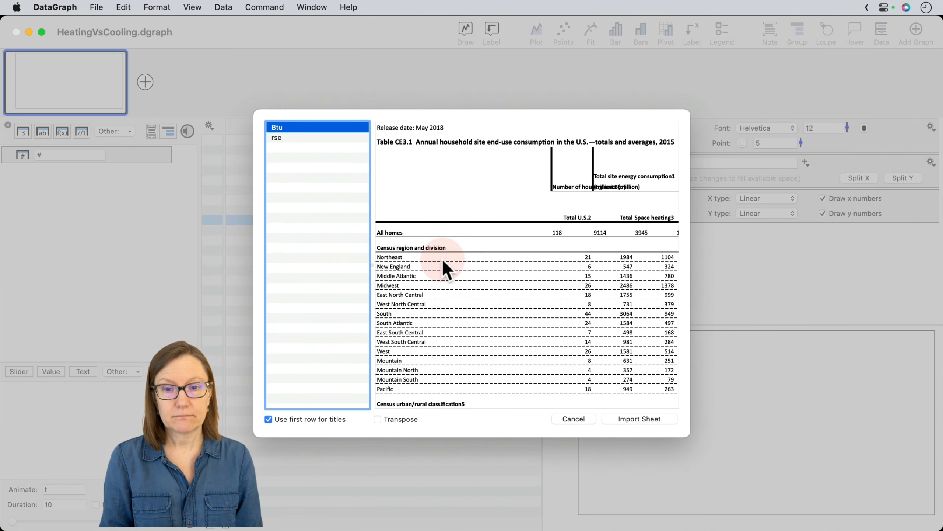
- Enlarge the import preview and examine the total and average site energy consumption columns of the Btu sheet
scroll(554, 296, "right", 10)
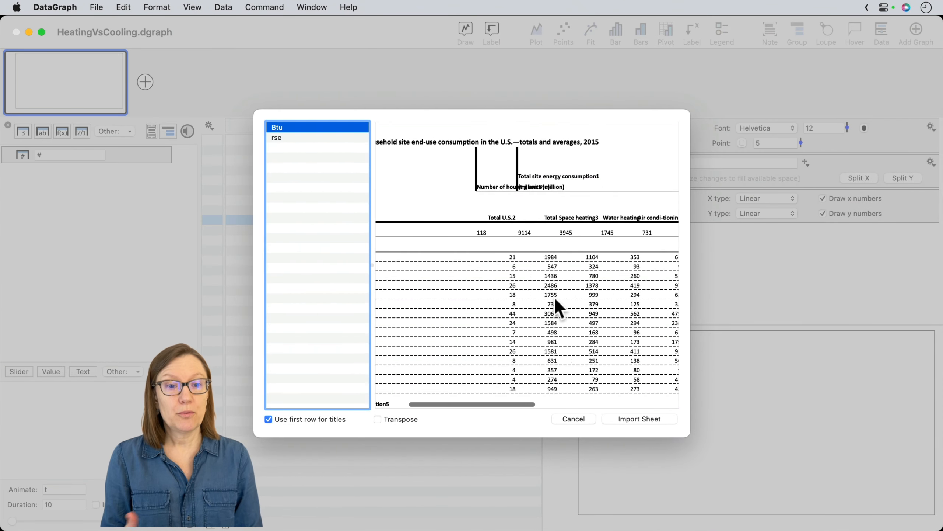
scroll(554, 297, "right", 10)
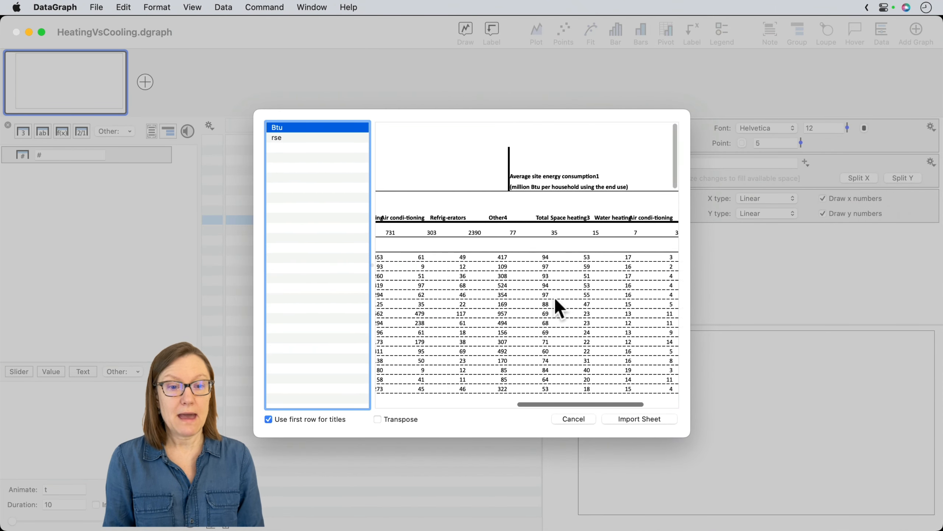
left_click_drag(684, 436, 918, 483)
scroll(578, 313, "left", 5)
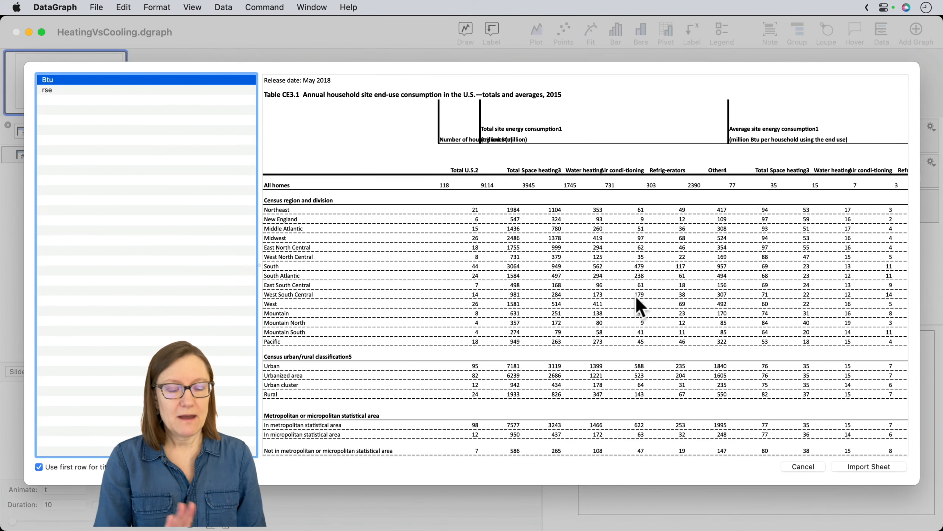
scroll(635, 295, "right", 3)
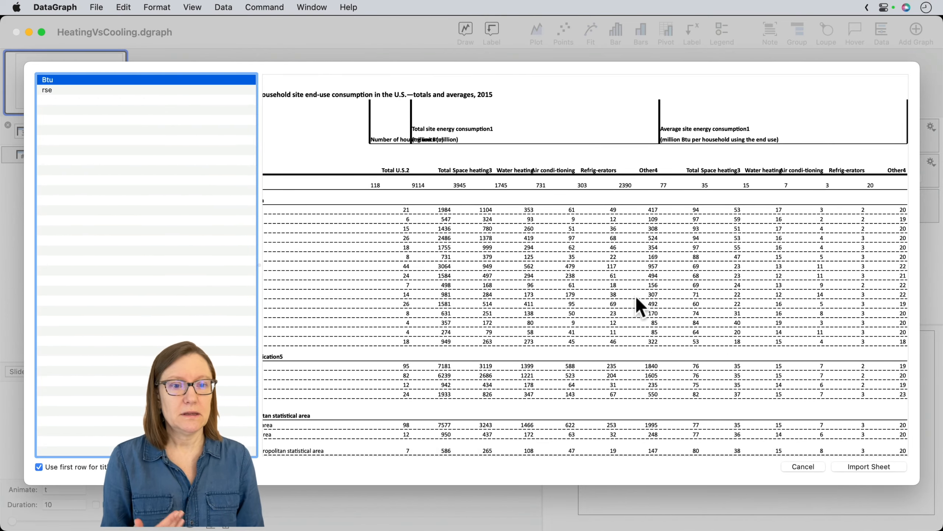
scroll(638, 298, "left", 3)
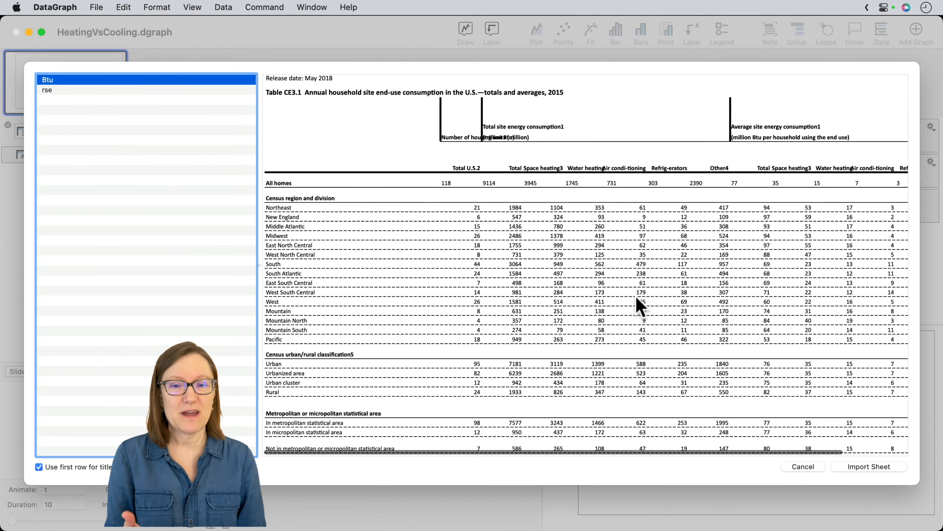
scroll(635, 295, "down", 3)
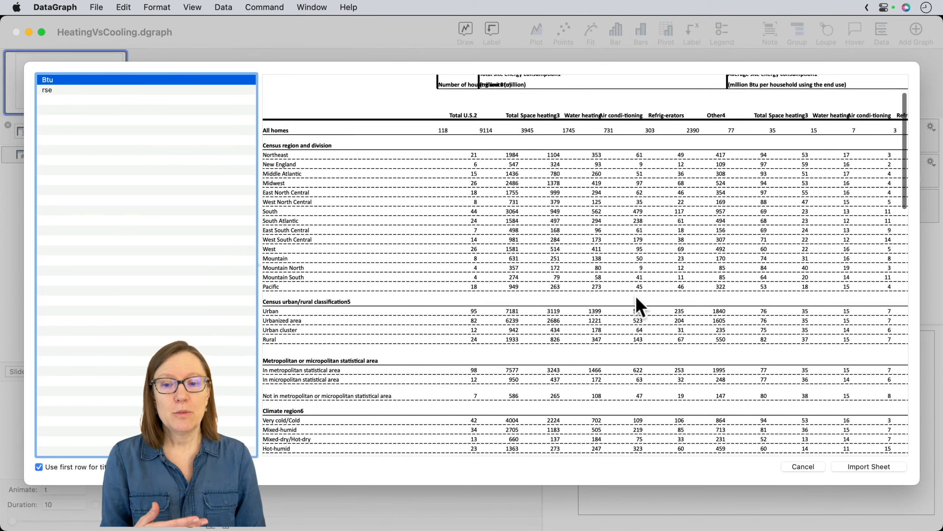
scroll(635, 295, "up", 3)
scroll(765, 281, "right", 3)
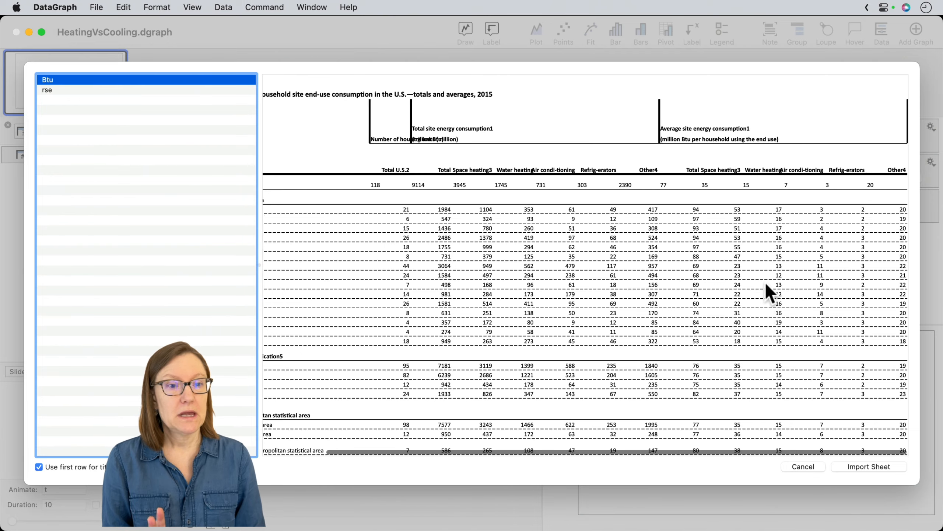
- Select the average consumption headings from Space heating to Other with their All homes values, and shrink the import dialog
left_click(712, 167)
left_click_drag(712, 166, 887, 187)
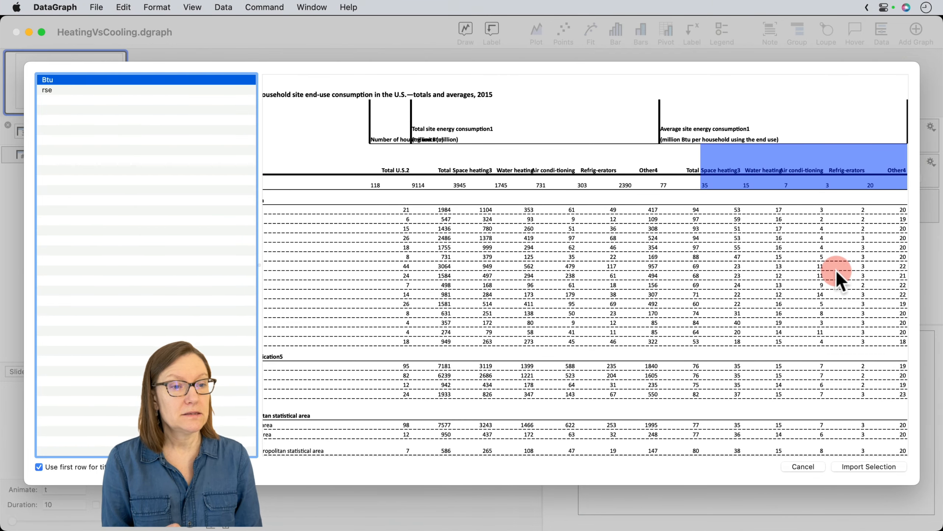
scroll(836, 273, "down", 1)
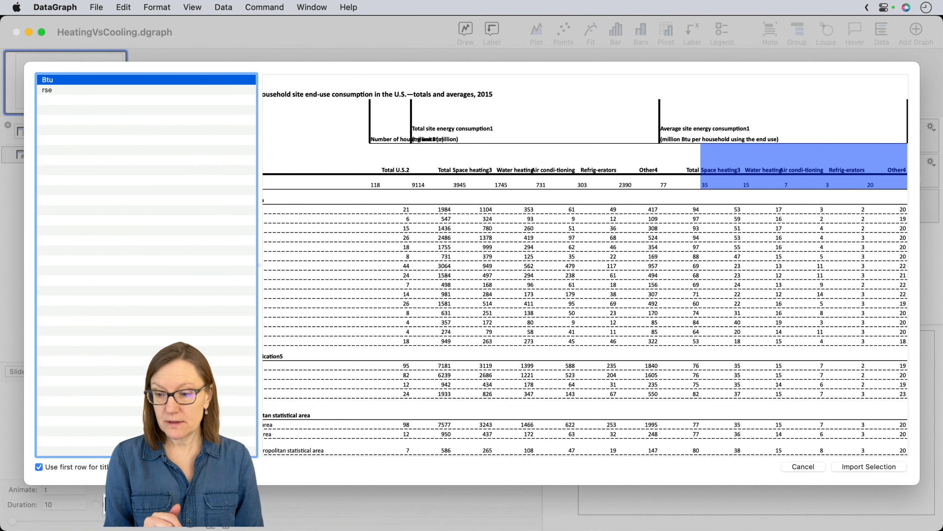
left_click_drag(29, 488, 330, 393)
scroll(575, 293, "right", 5)
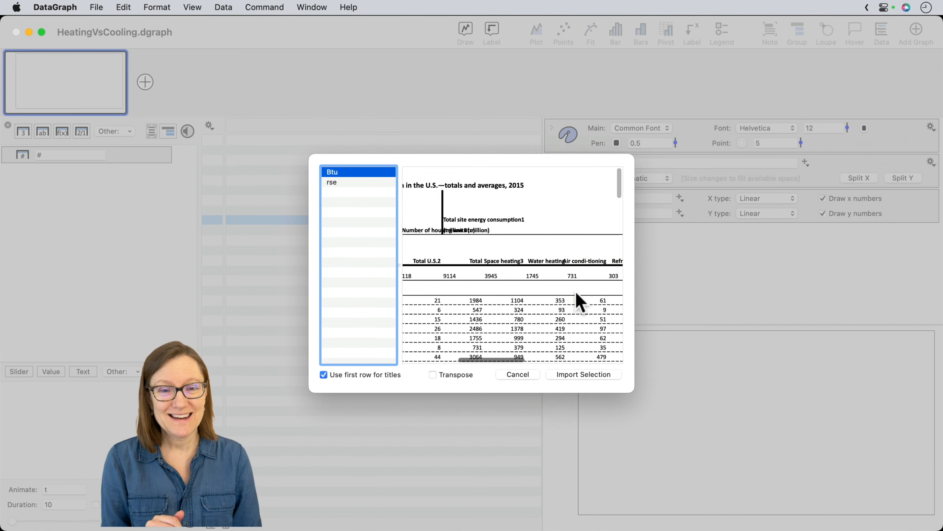
- Resize the import dialog and reselect the average site energy consumption headings from Space heating to Other together with the first values row
left_click_drag(449, 254, 572, 269)
scroll(564, 302, "right", 10)
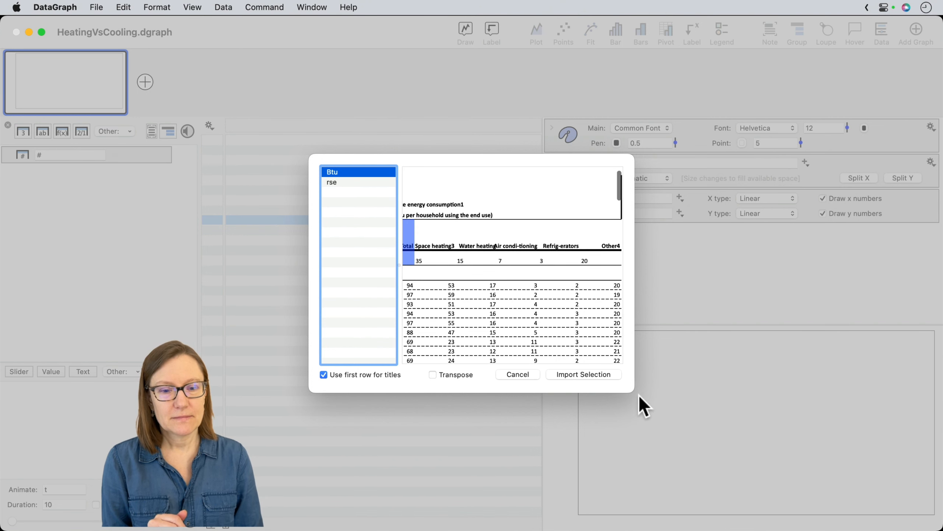
left_click_drag(632, 393, 787, 470)
left_click(635, 320)
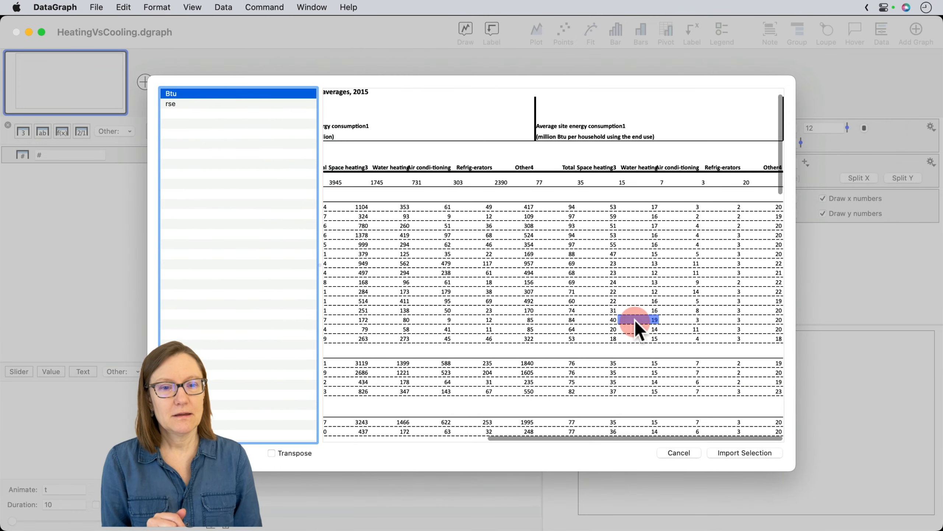
left_click_drag(600, 168, 771, 184)
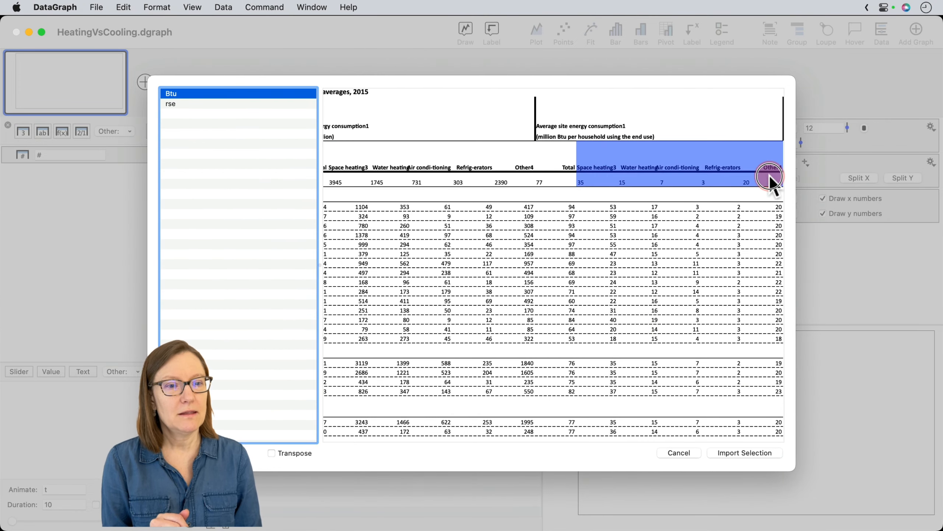
scroll(721, 250, "up", 2)
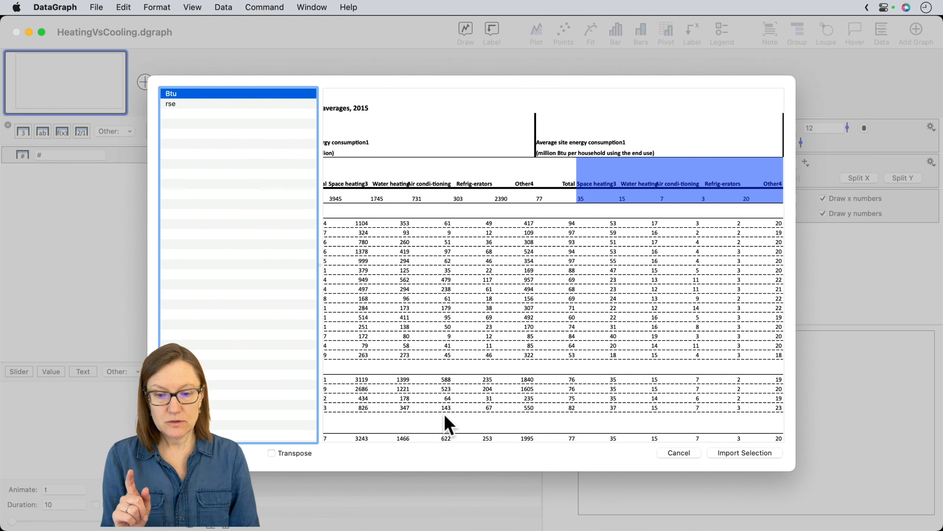
left_click(457, 449)
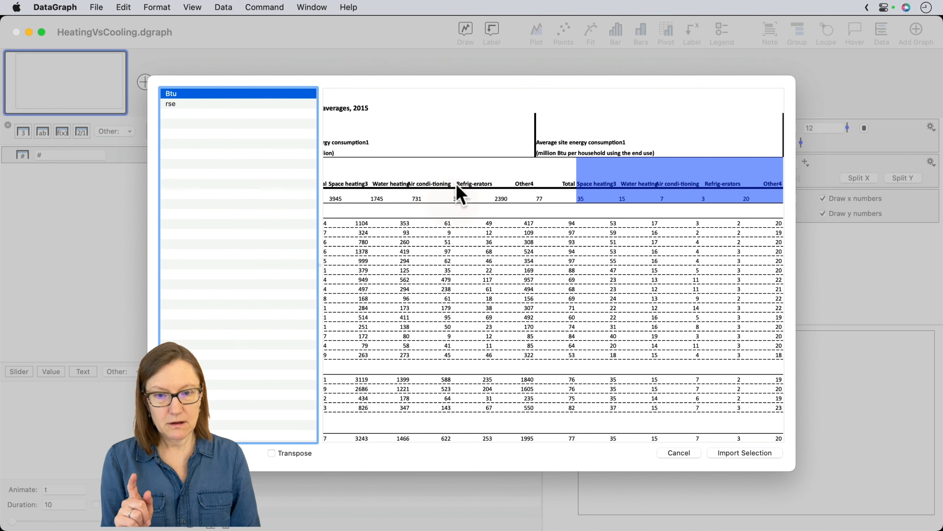
left_click(433, 80)
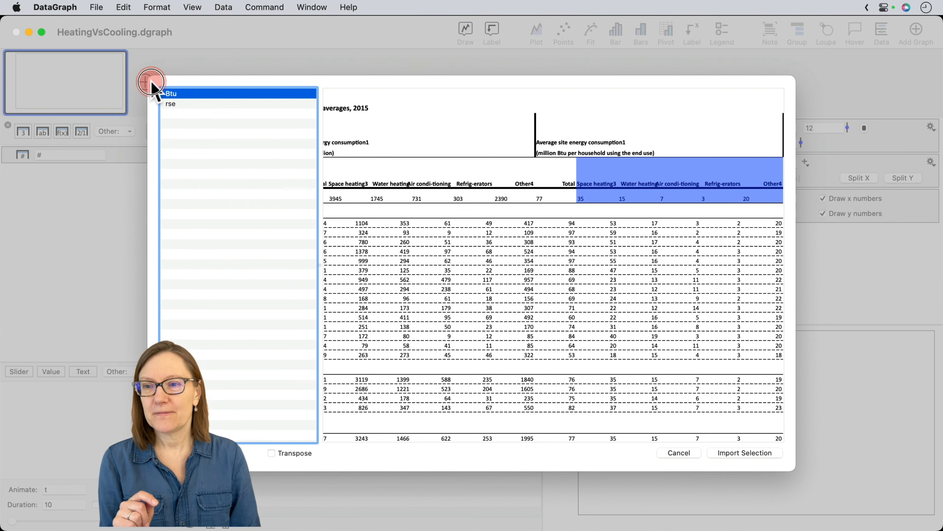
left_click_drag(149, 77, 247, 132)
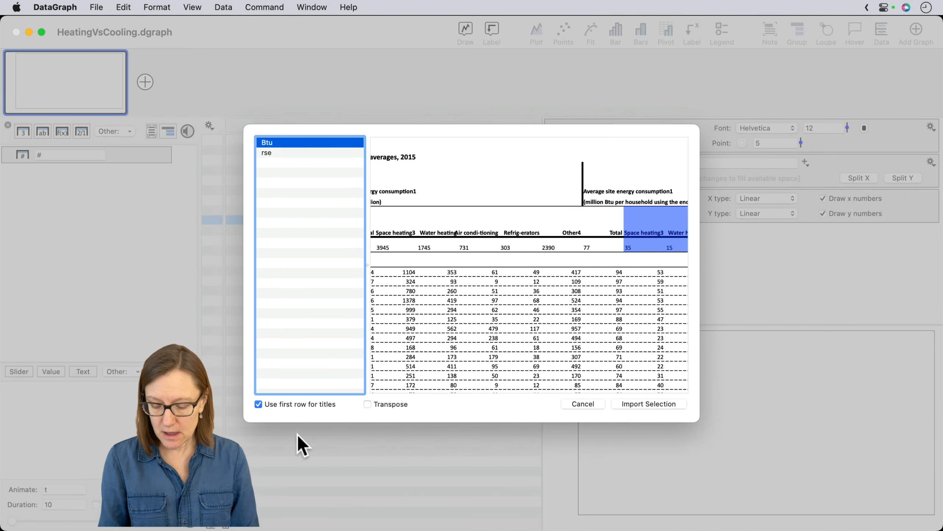
- Import the selection transposed, without using the first row for titles, and widen the imported text column to fit its labels
left_click_drag(280, 444, 270, 412)
left_click_drag(377, 439, 372, 412)
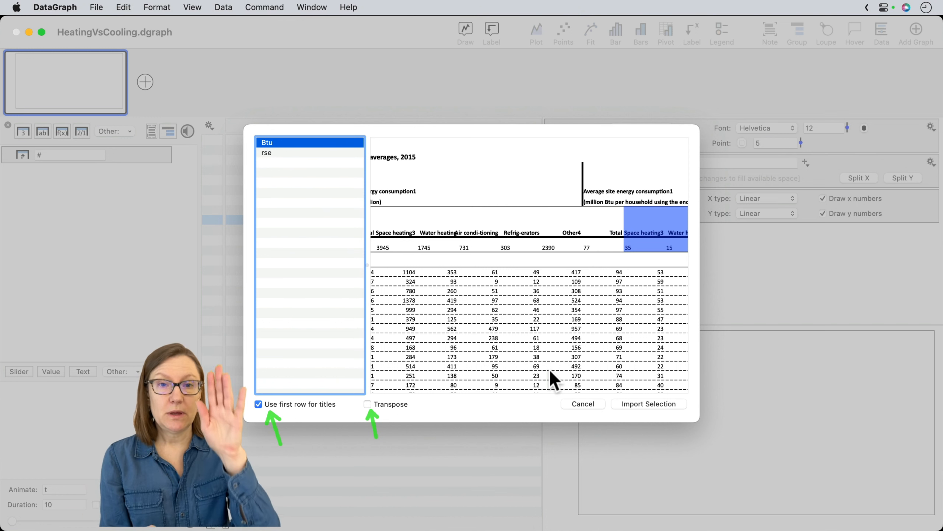
left_click(368, 404)
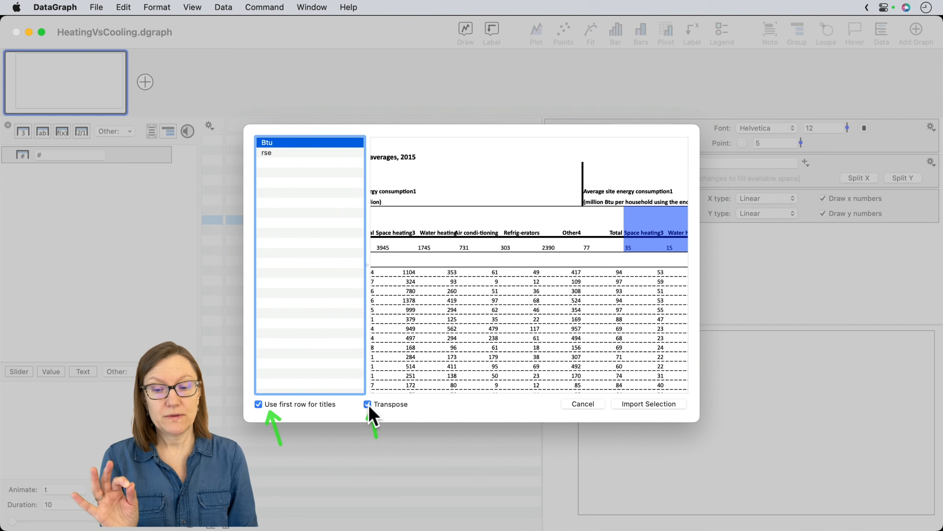
left_click(257, 403)
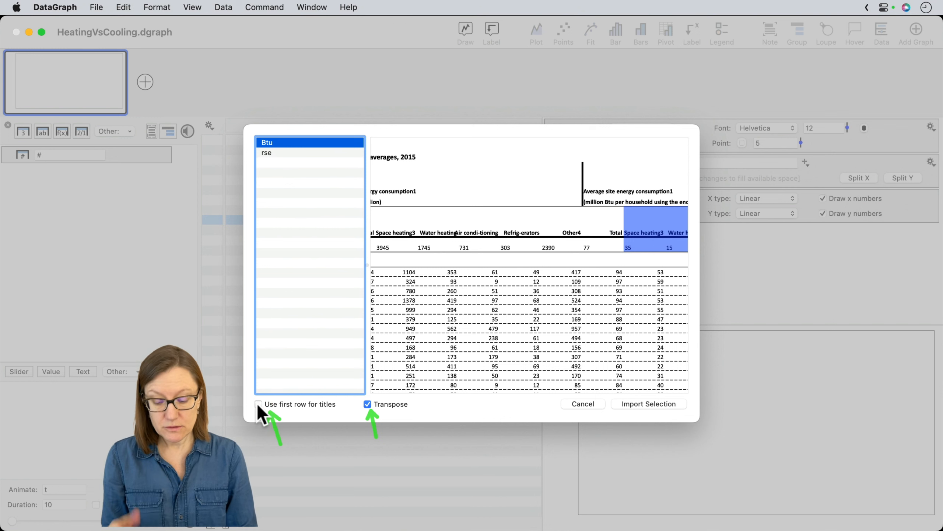
left_click(667, 404)
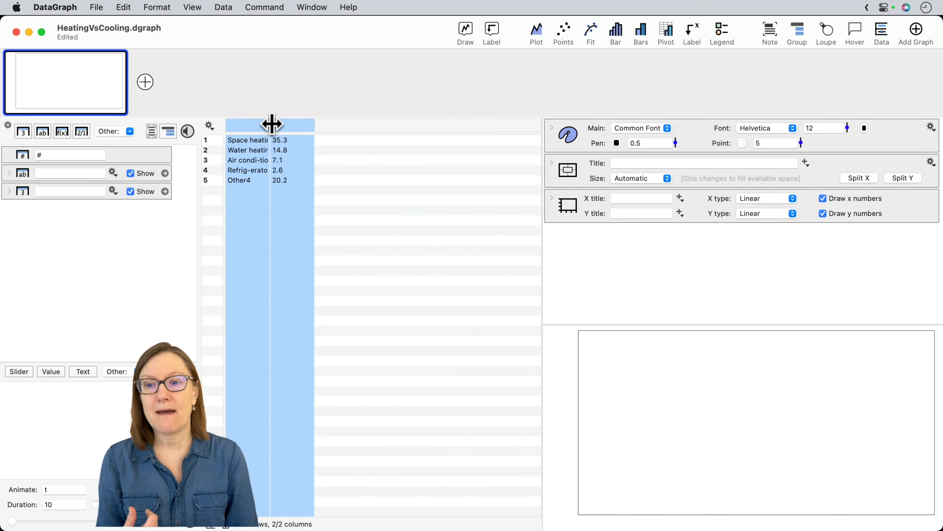
left_click_drag(270, 125, 320, 124)
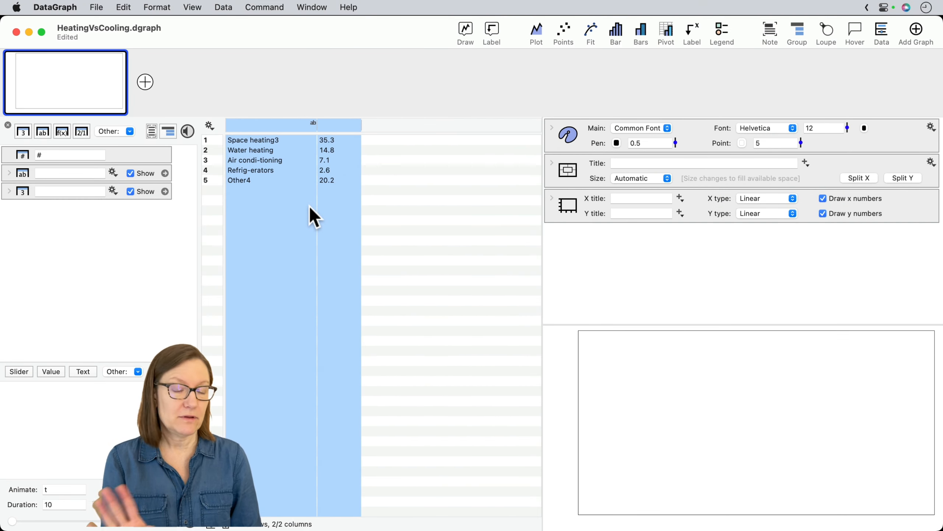
- Remove the footnote digits from the row 1 and row 5 labels so they read Space heating and Other
left_click(281, 139)
double_click(281, 138)
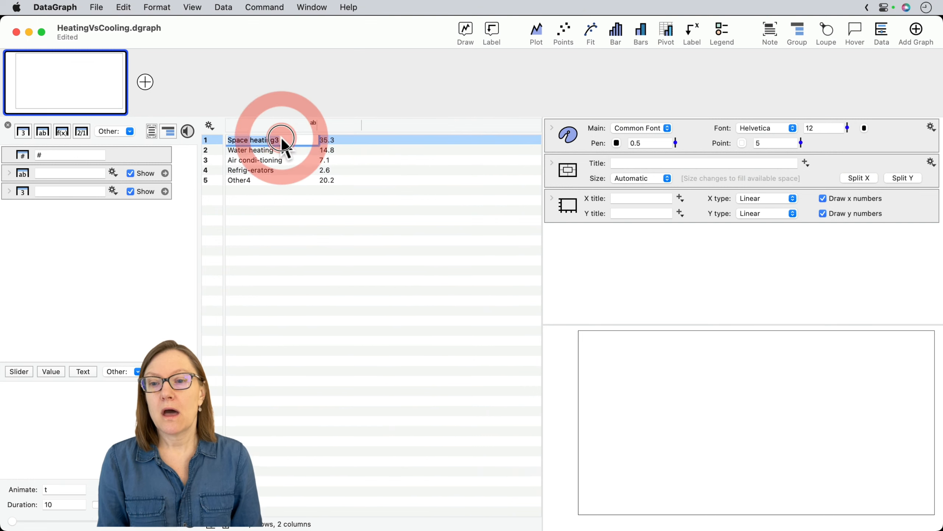
key("BackSpace")
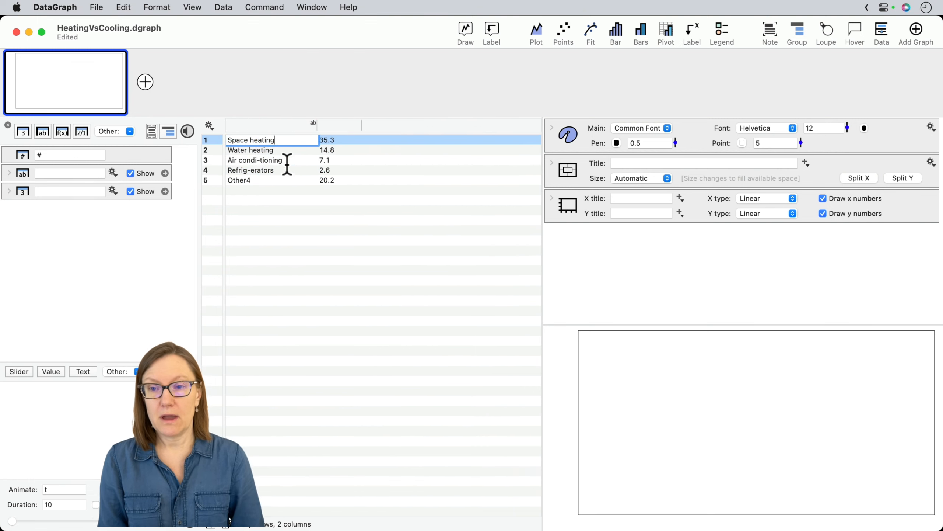
left_click(265, 180)
double_click(257, 181)
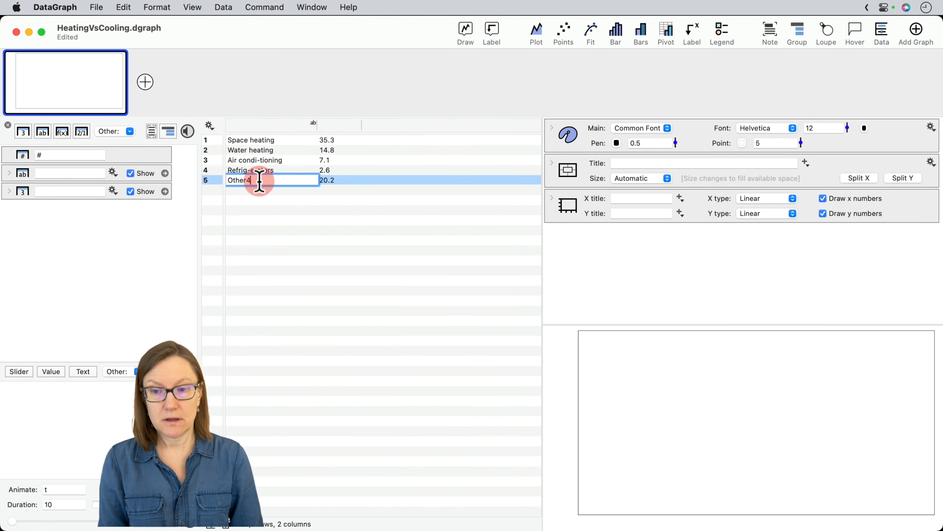
key("BackSpace")
left_click(267, 223)
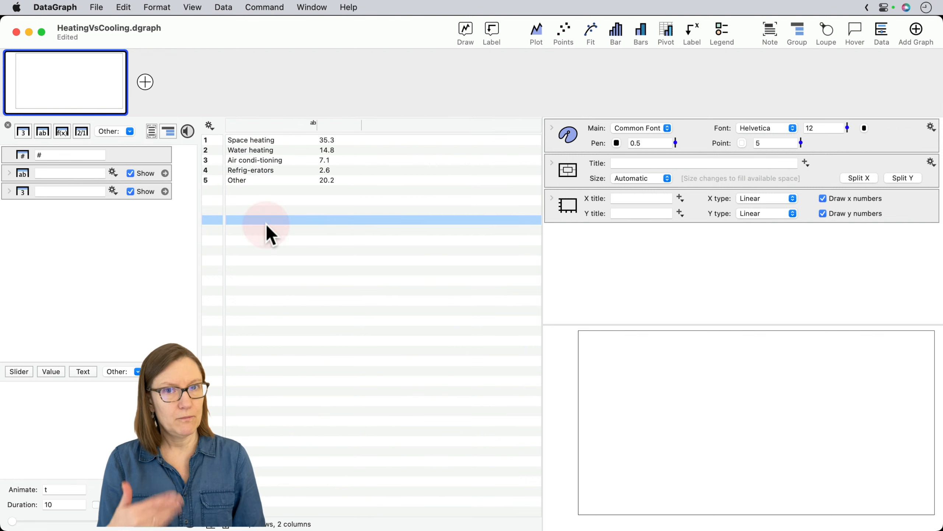
- Remove every hyphen from the text column's labels with Find and Replace, using "-" as the search text and an empty replacement
left_click(261, 124)
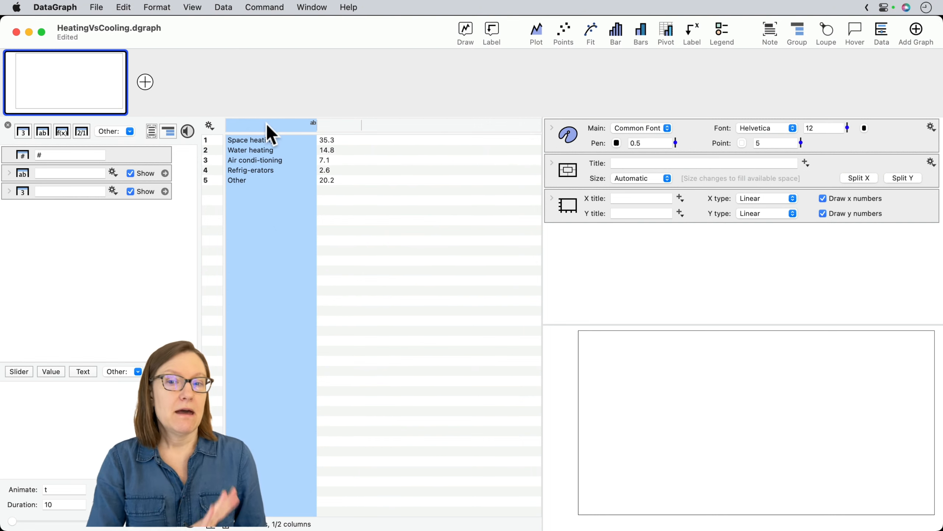
left_click(160, 7)
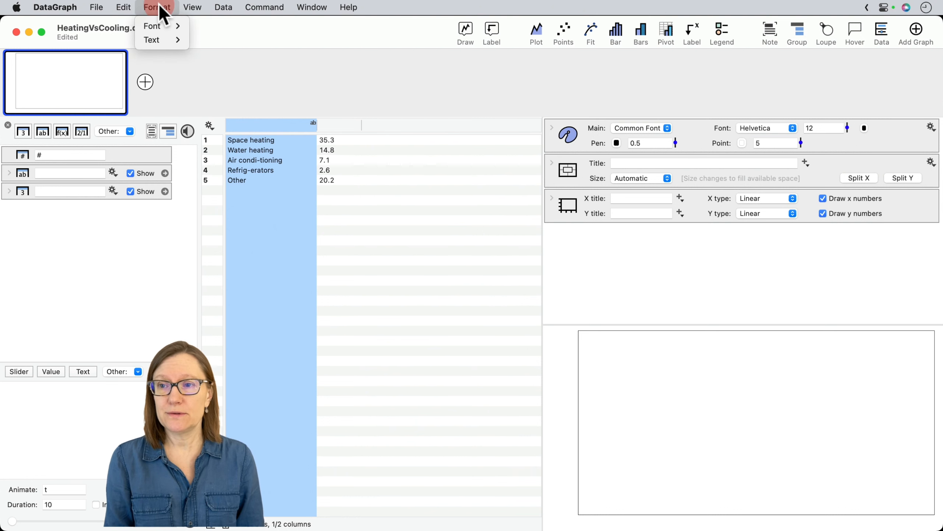
mouse_move(123, 8)
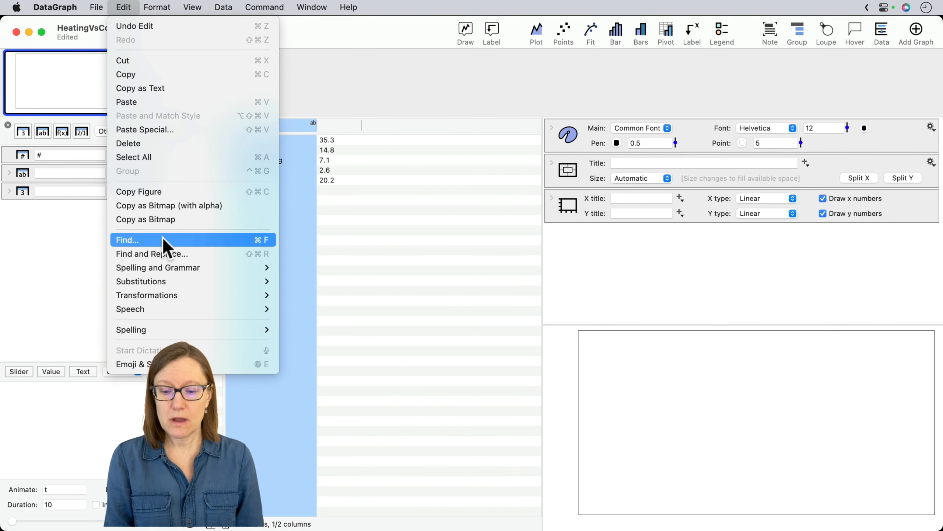
left_click(162, 253)
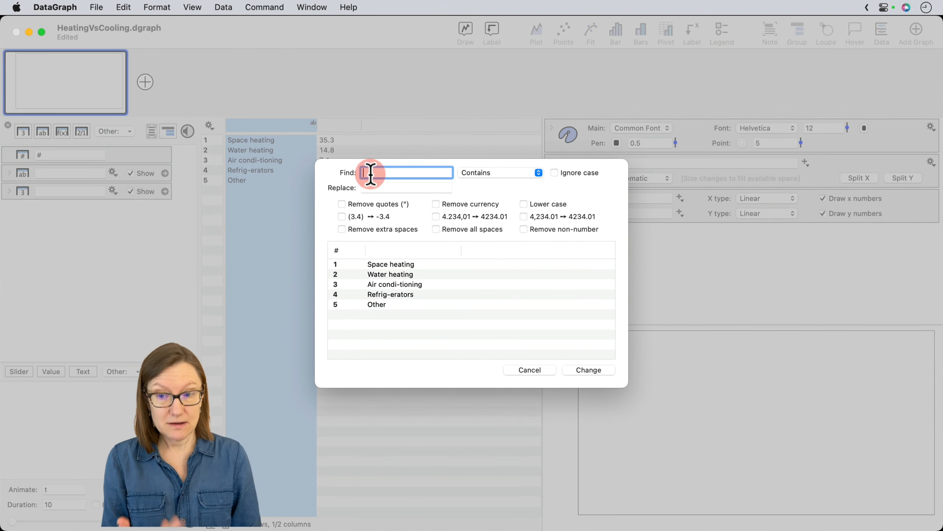
type("-")
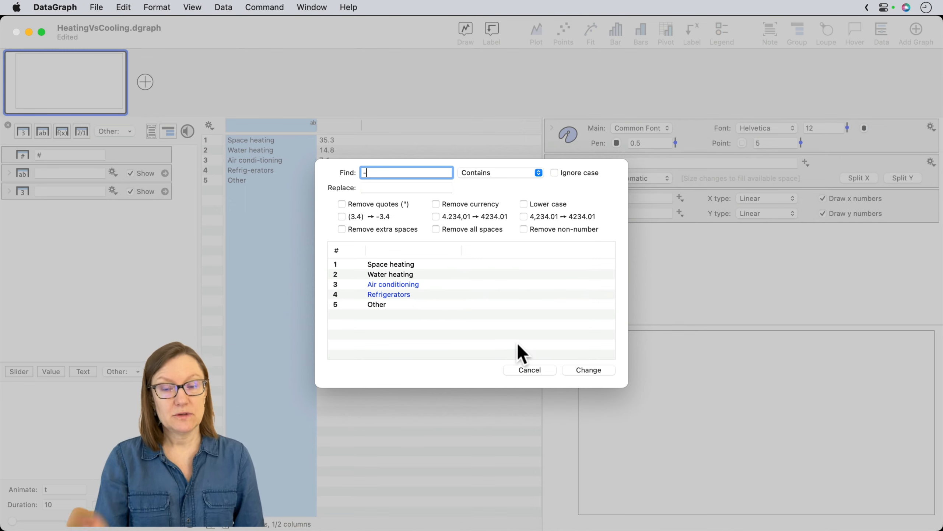
left_click(586, 371)
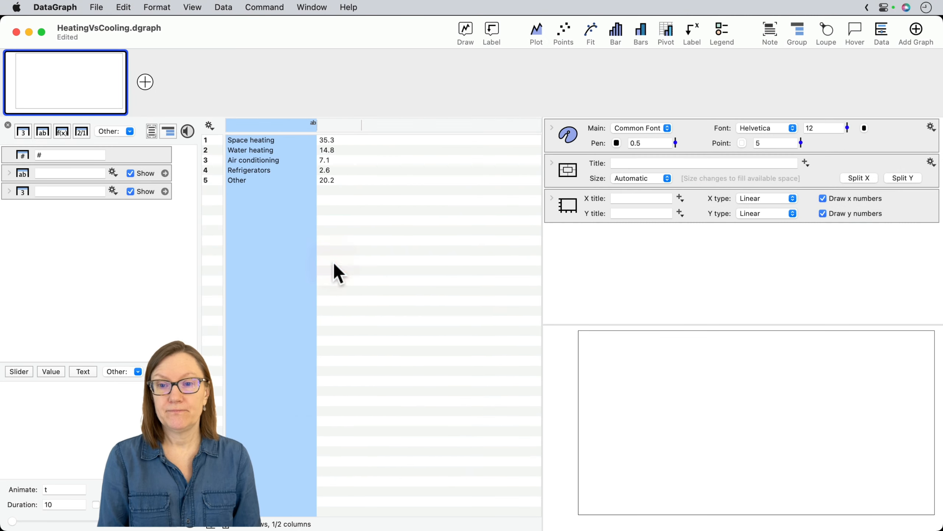
left_click(333, 261)
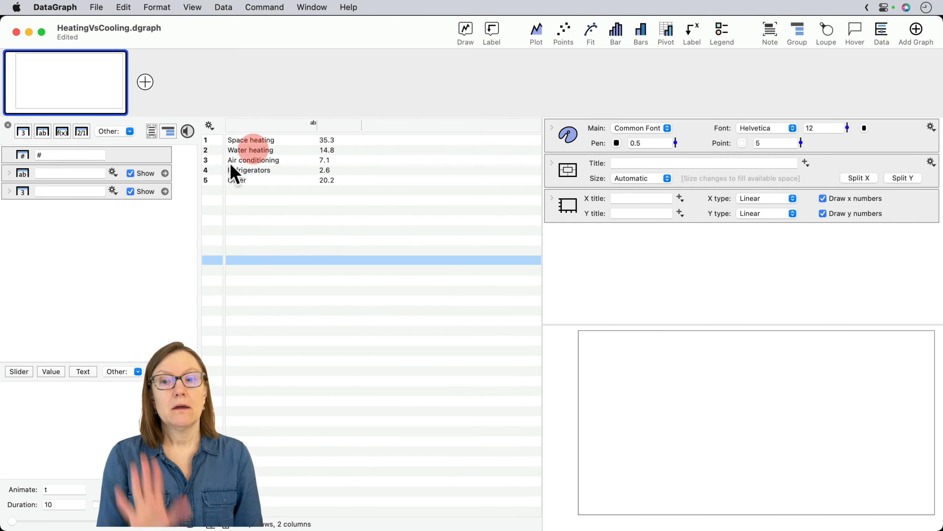
- Name the numeric column All Homes and the text column Type
double_click(325, 125)
type("A")
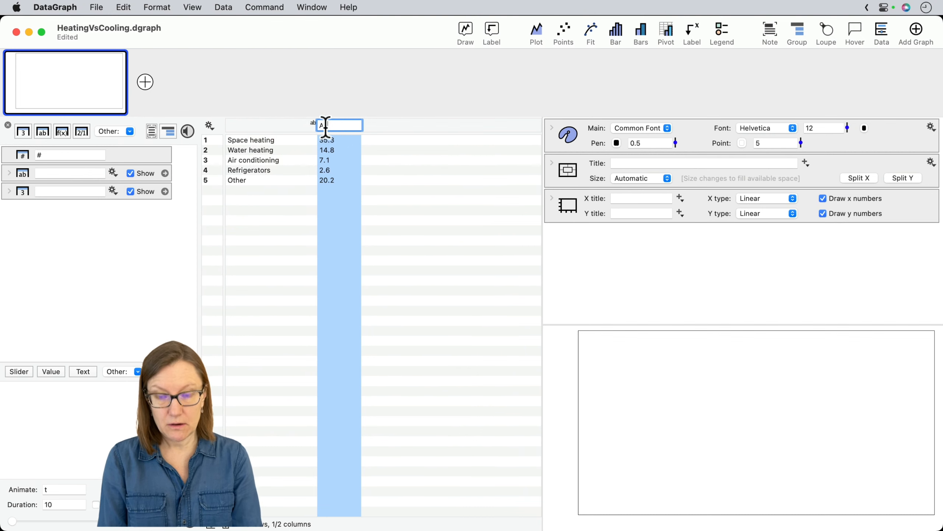
type("ll Homes")
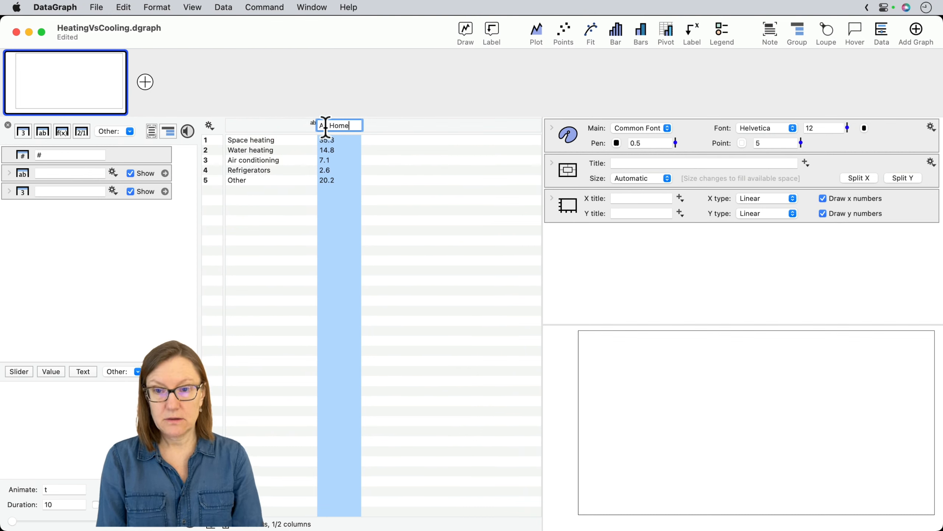
double_click(271, 127)
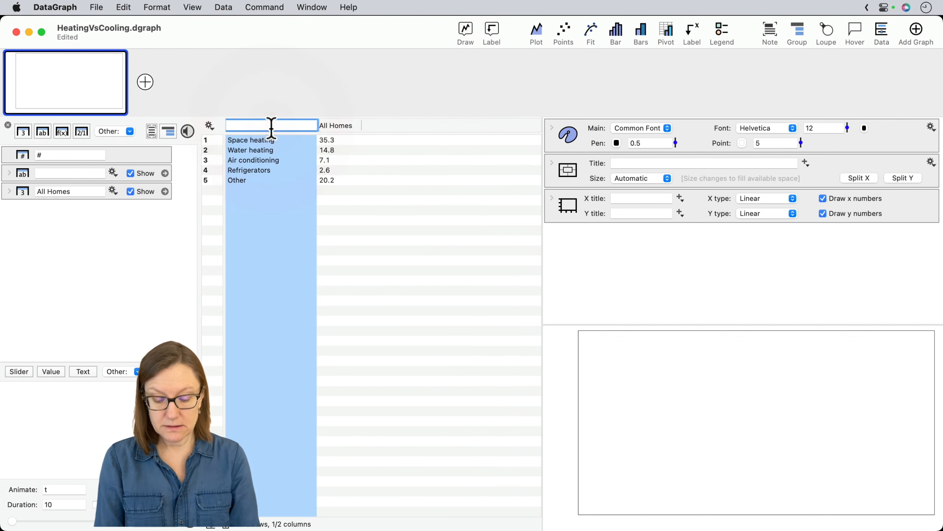
type("Type")
left_click(290, 220)
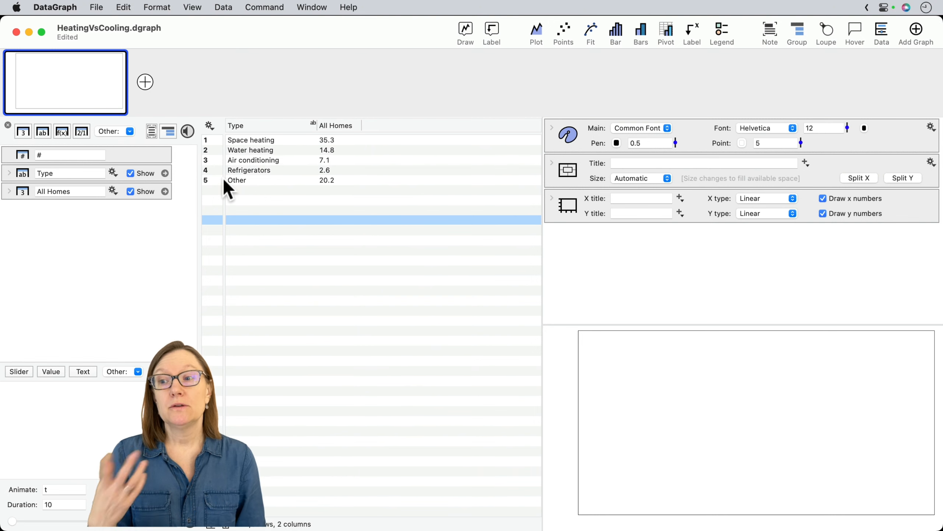
- Add a new text column to the data table and name it Category
left_click(43, 131)
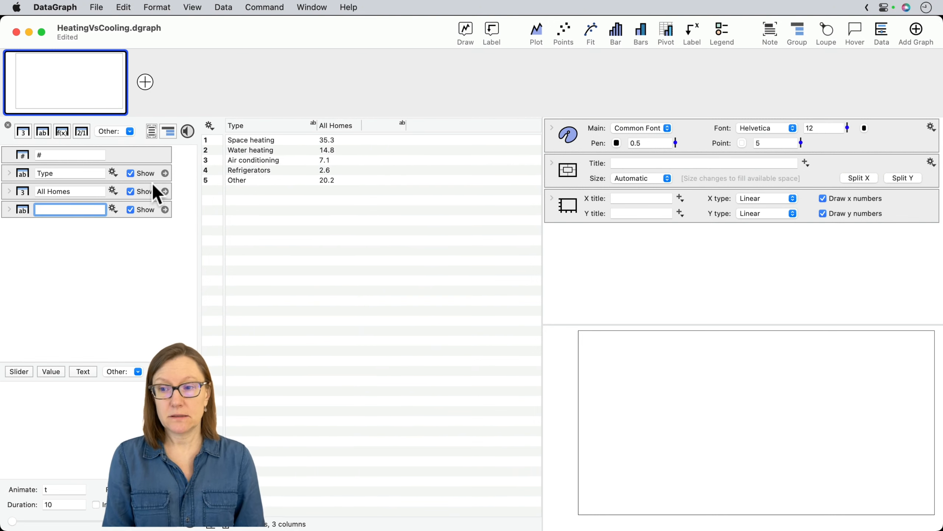
type("Cate")
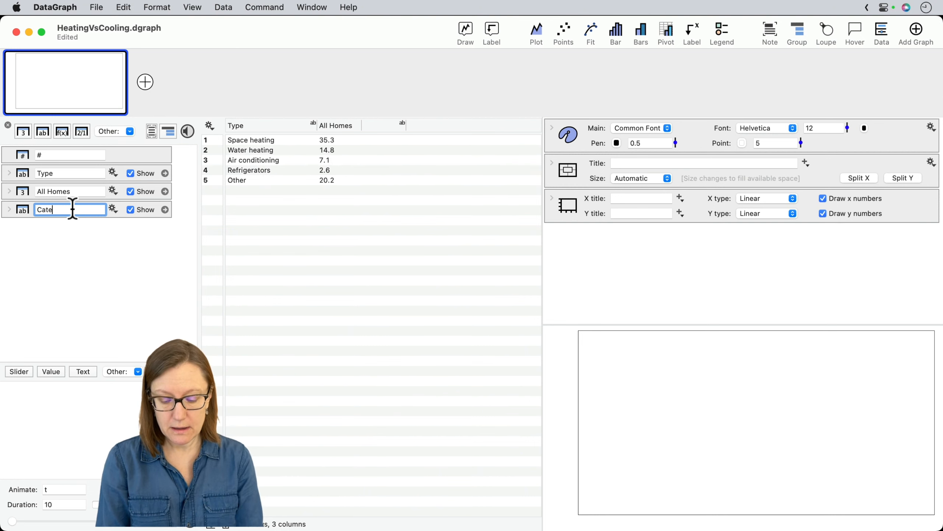
type("gory")
left_click(248, 259)
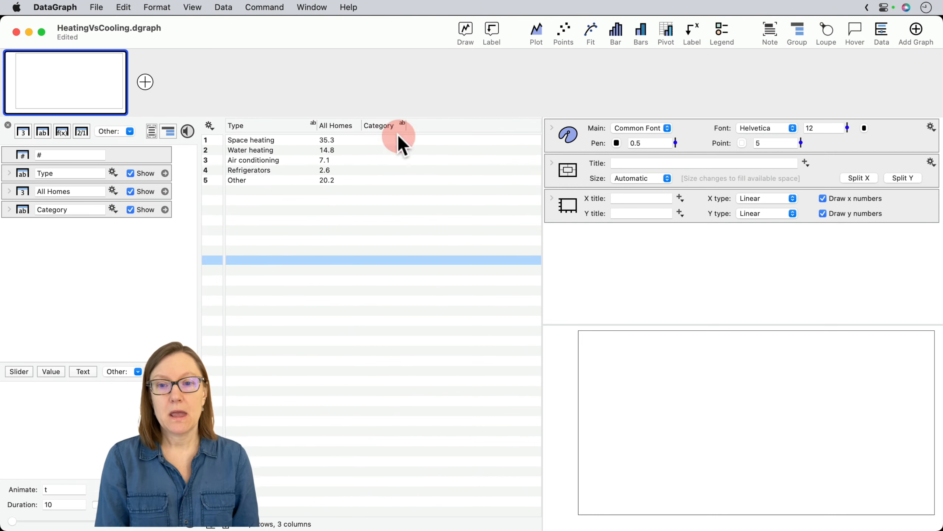
- Fill in Category with Heating for Space heating, Cooling for Air conditioning and Other for the Other row
double_click(388, 140)
type("Heat")
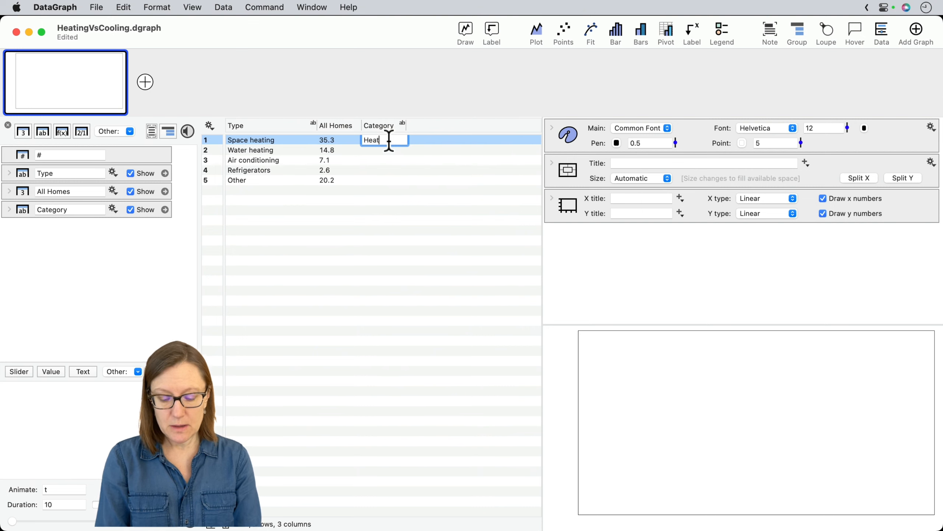
type("ing")
double_click(383, 160)
type("Coo")
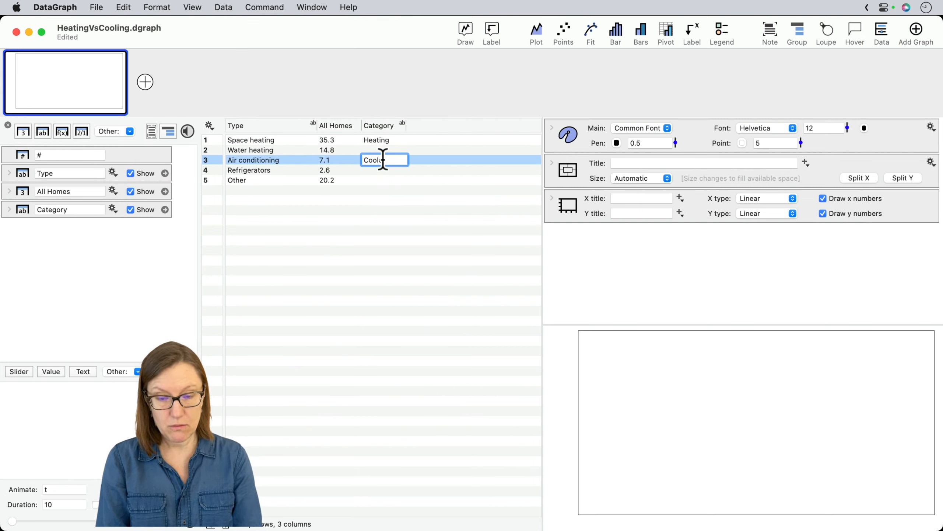
type("ling")
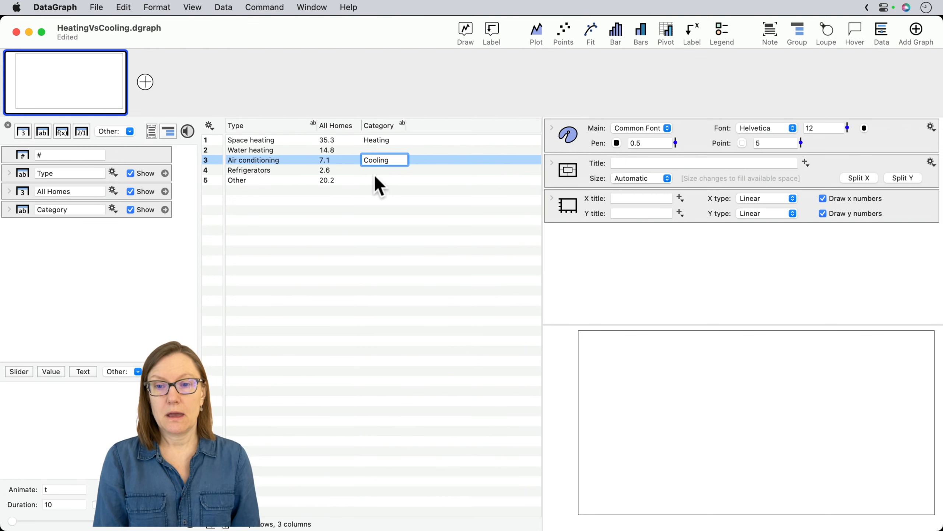
double_click(374, 180)
type("Oth")
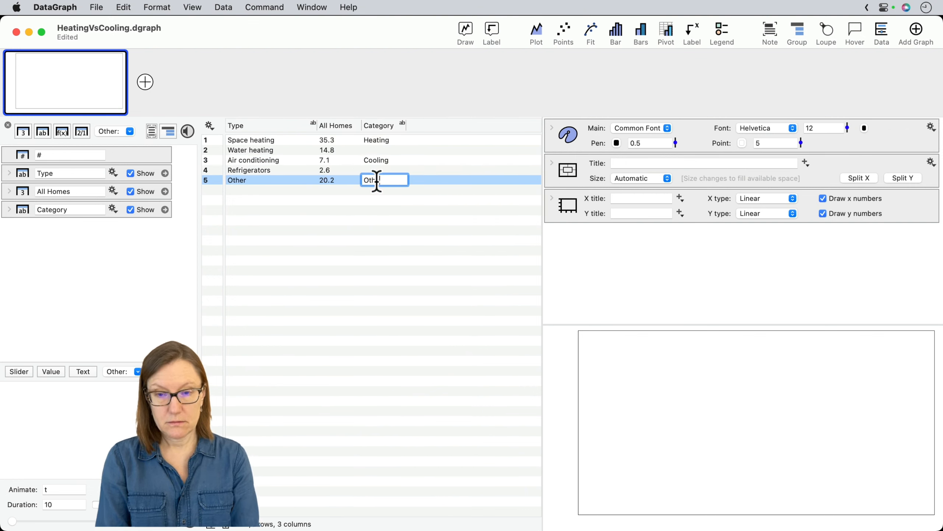
type("er")
key("Return")
left_click(385, 241)
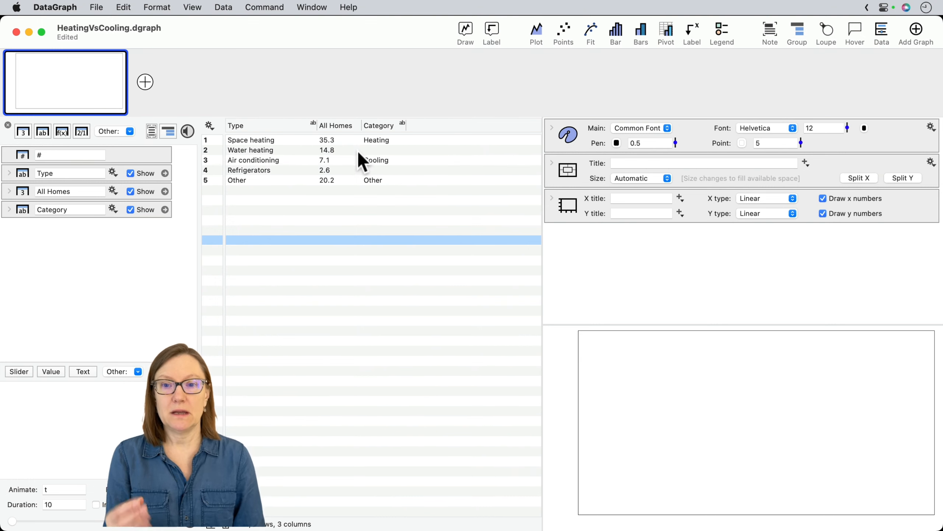
- Fill the empty rows of the Category column with the previous non-empty row's value
left_click(378, 151)
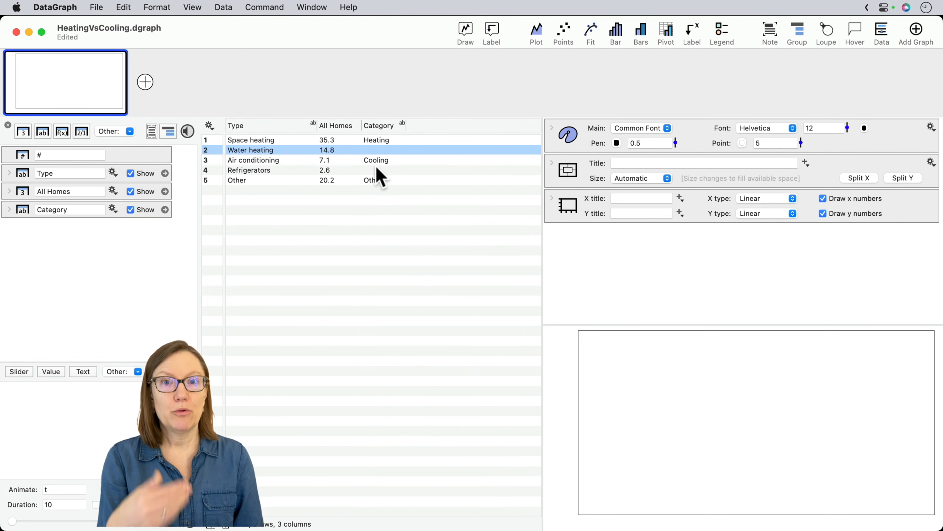
left_click(375, 169)
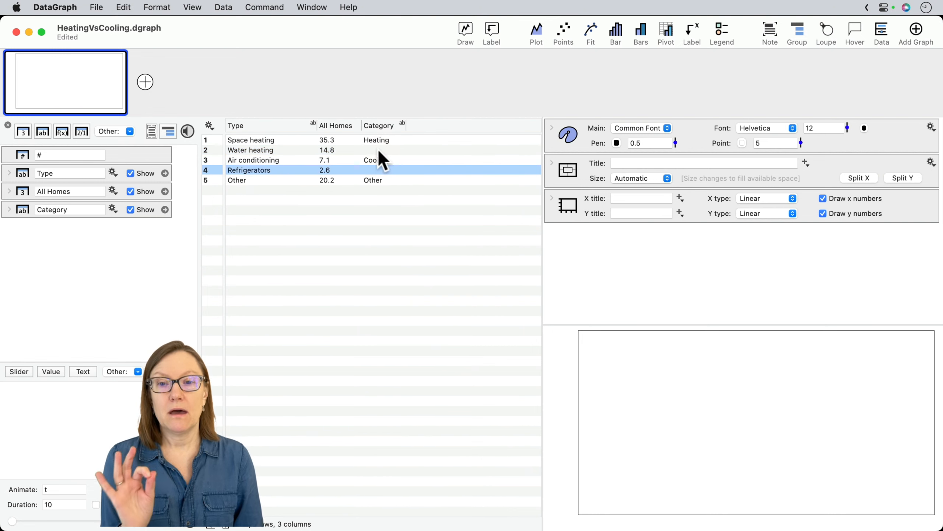
left_click(378, 126)
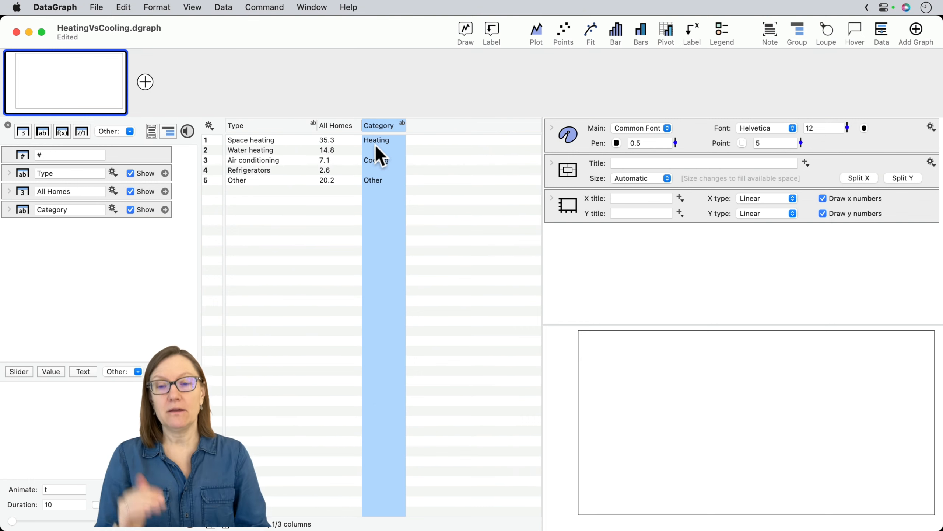
right_click(375, 145)
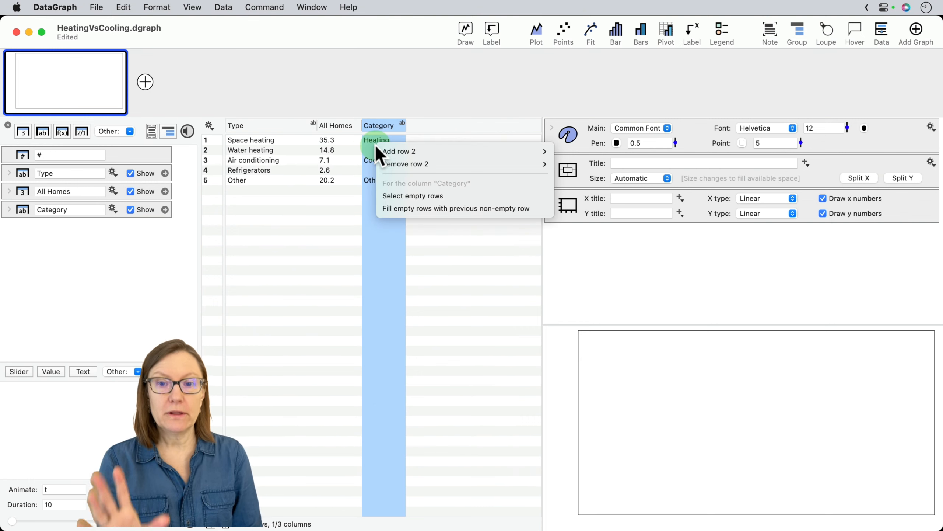
left_click(419, 212)
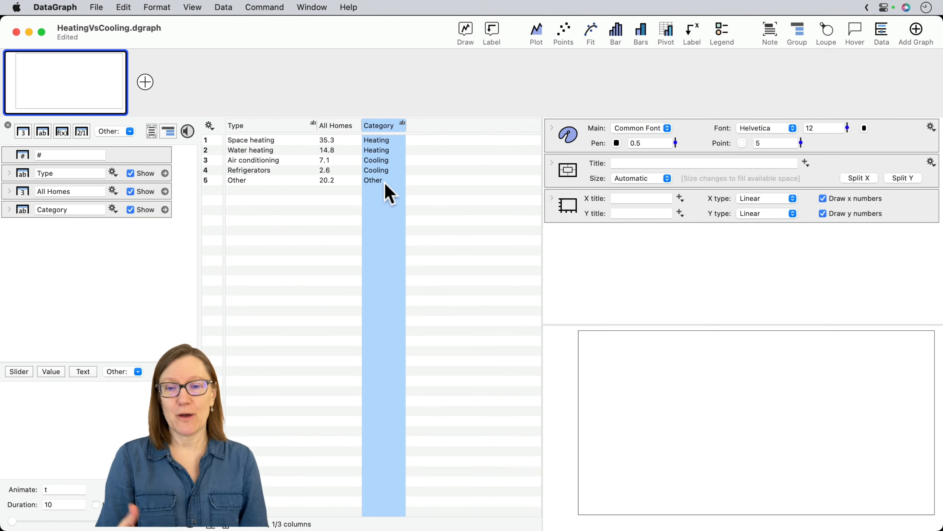
left_click(386, 222)
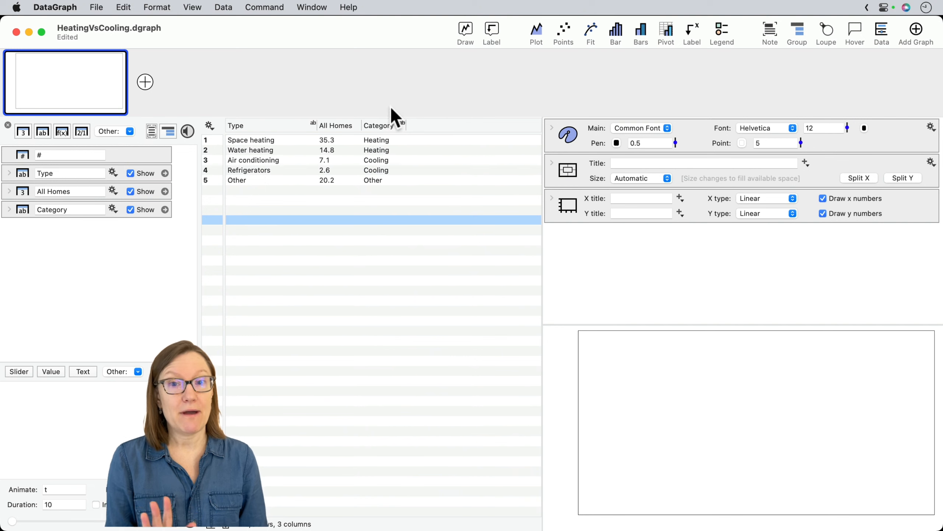
left_click(376, 126)
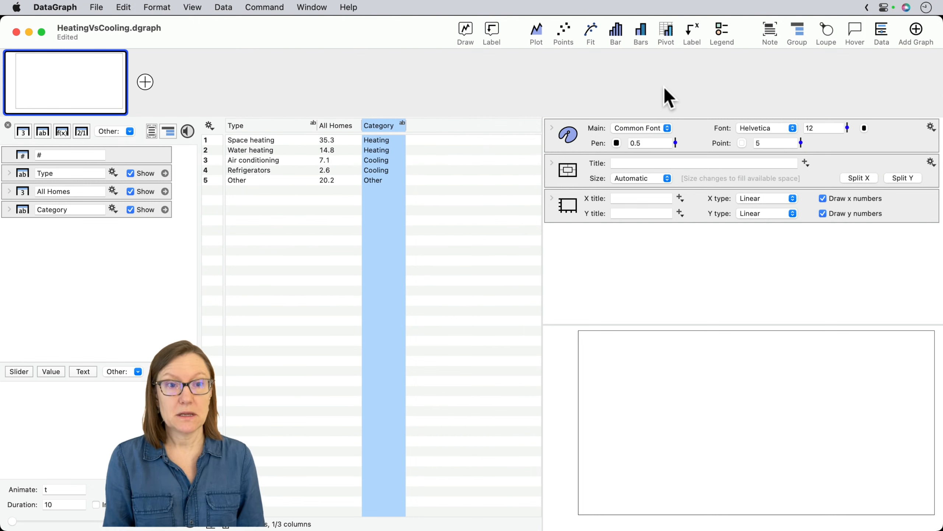
left_click(466, 33)
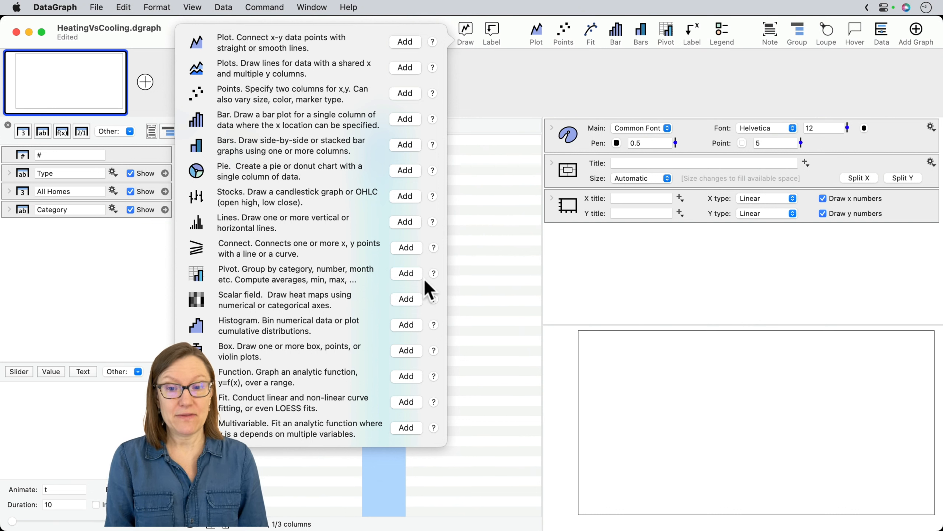
left_click(500, 202)
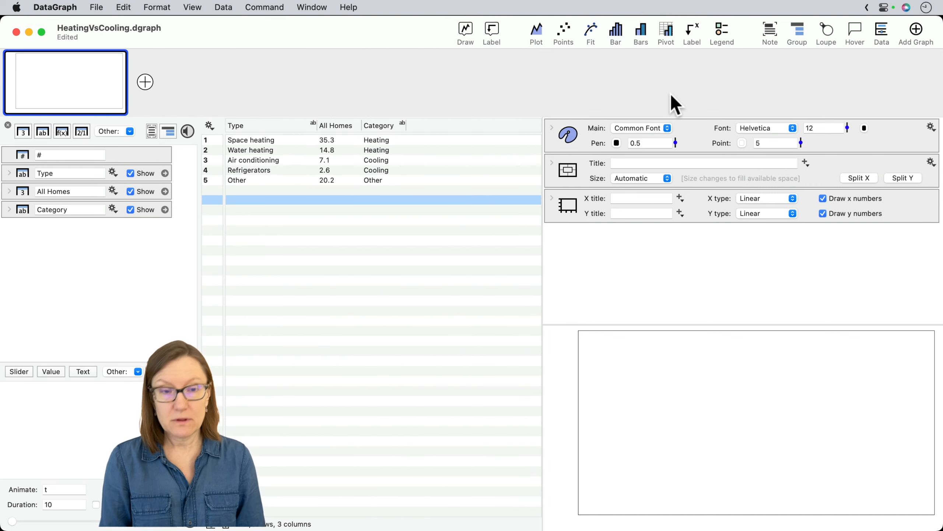
left_click(670, 46)
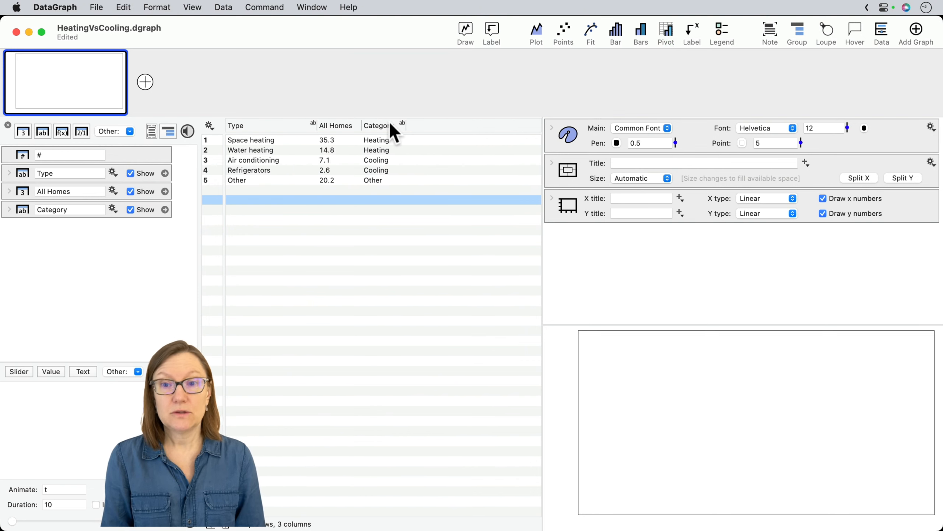
- Move the Category column ahead of All Homes and create a Pivot from these two columns
left_click(378, 124)
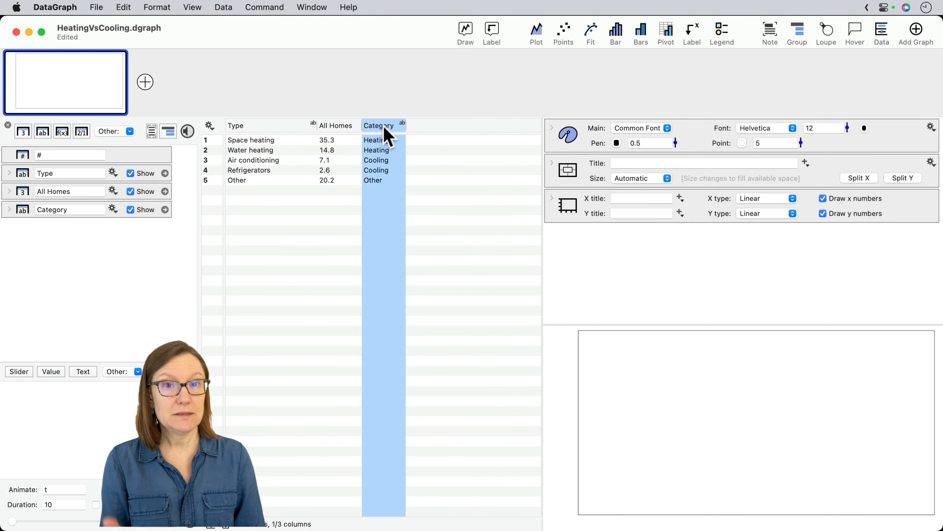
left_click_drag(383, 128, 330, 127)
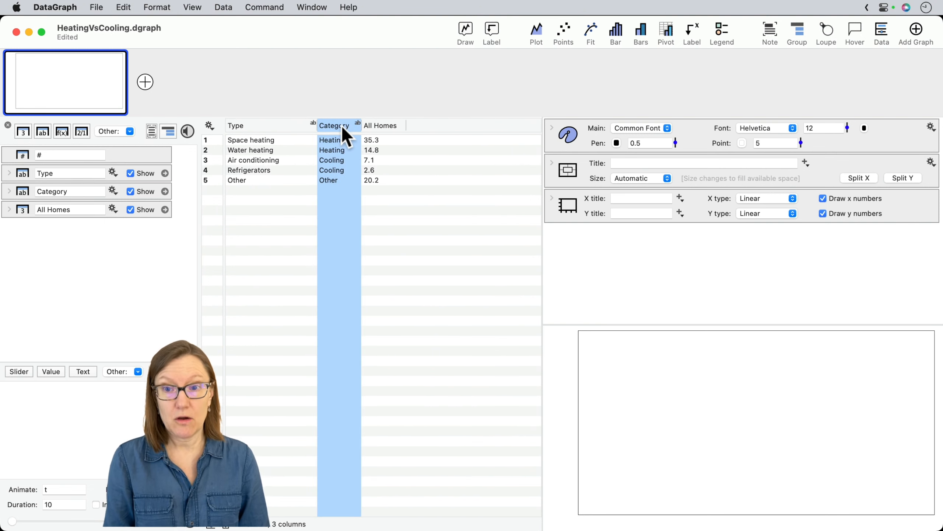
left_click(370, 127)
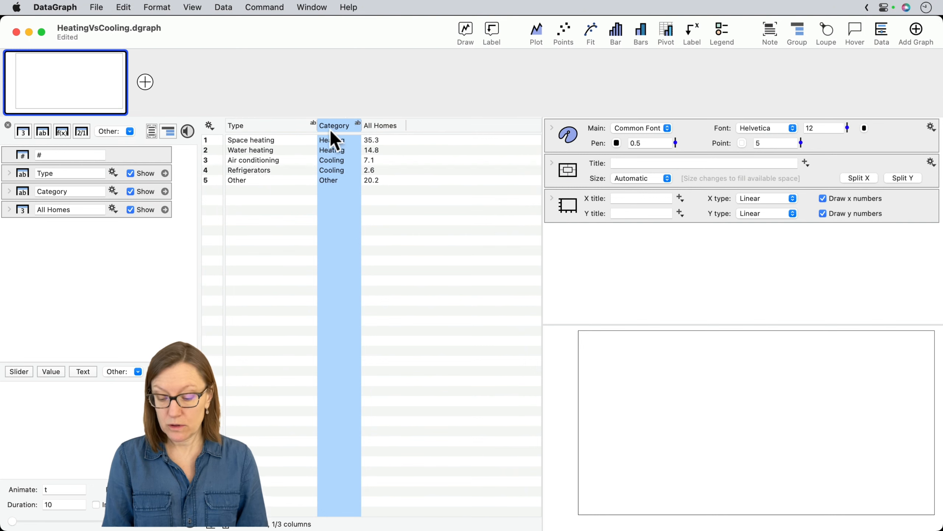
left_click(383, 126, "shift")
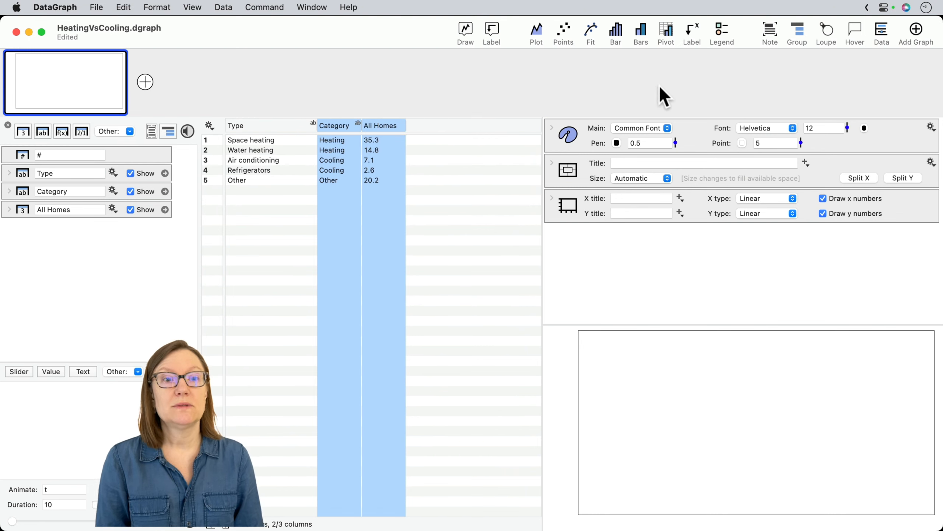
left_click(668, 36)
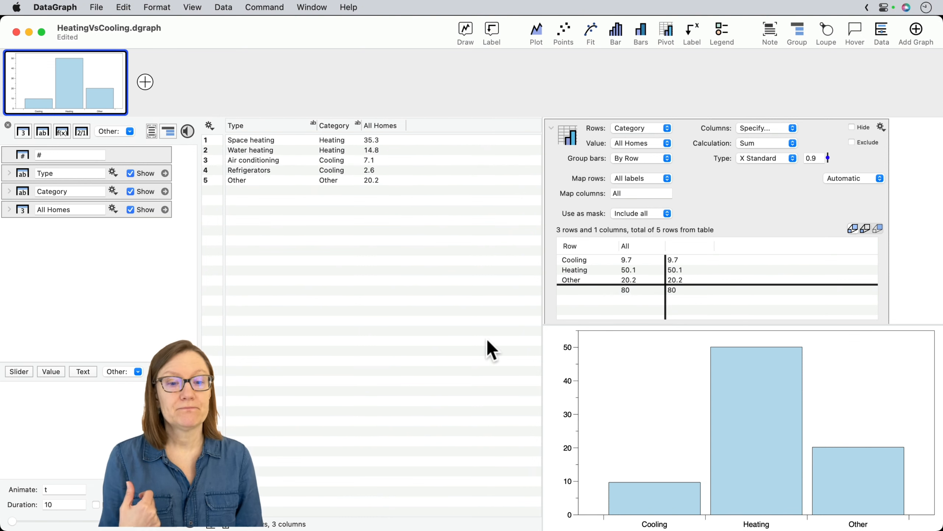
- Extract all pivot columns from the Pivot command into the data table
scroll(727, 202, "up", 2)
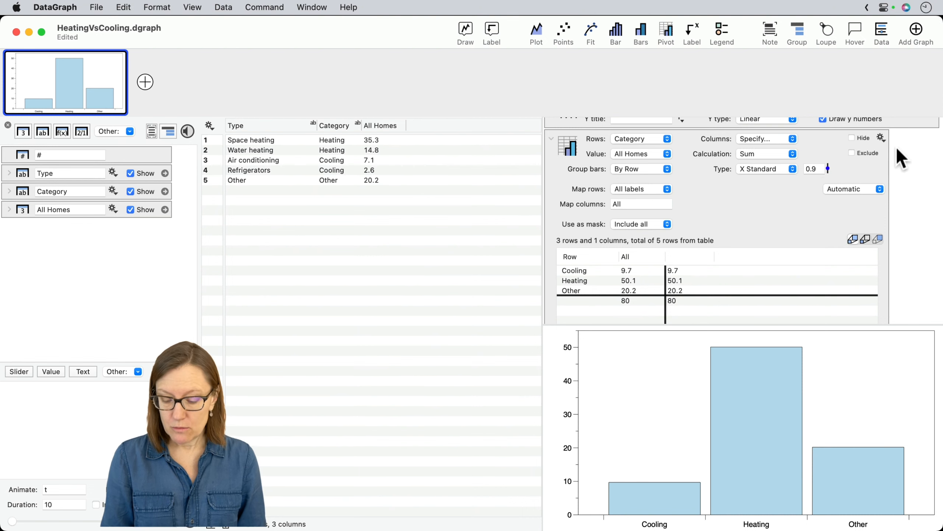
key("ctrl+a")
left_click_drag(914, 152, 892, 140)
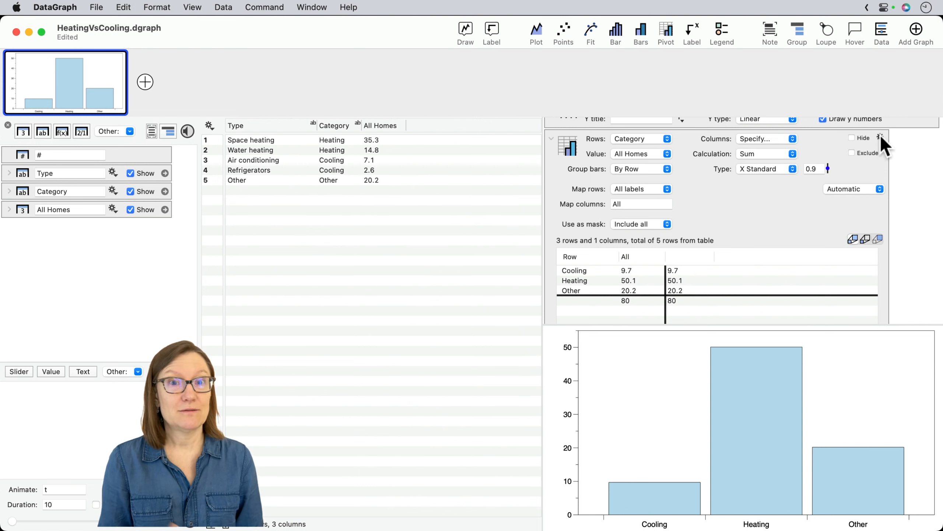
left_click(881, 137)
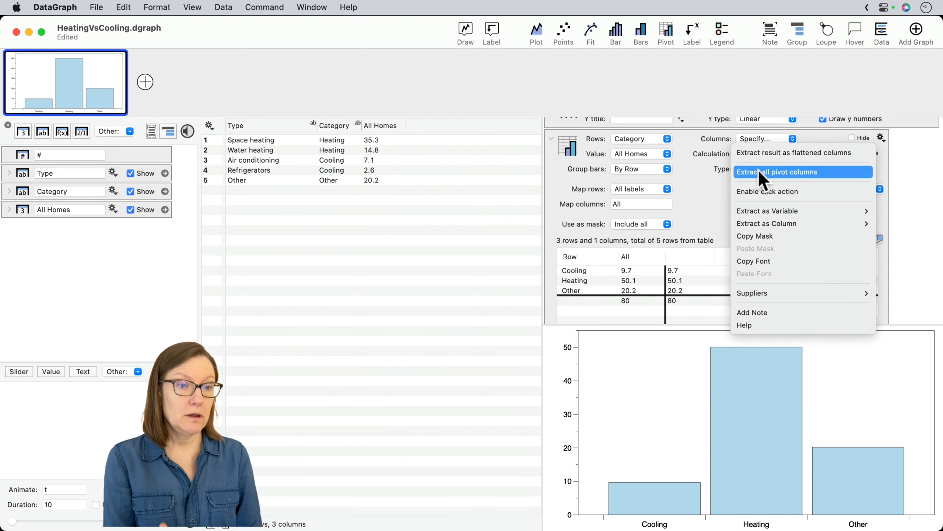
left_click(802, 171)
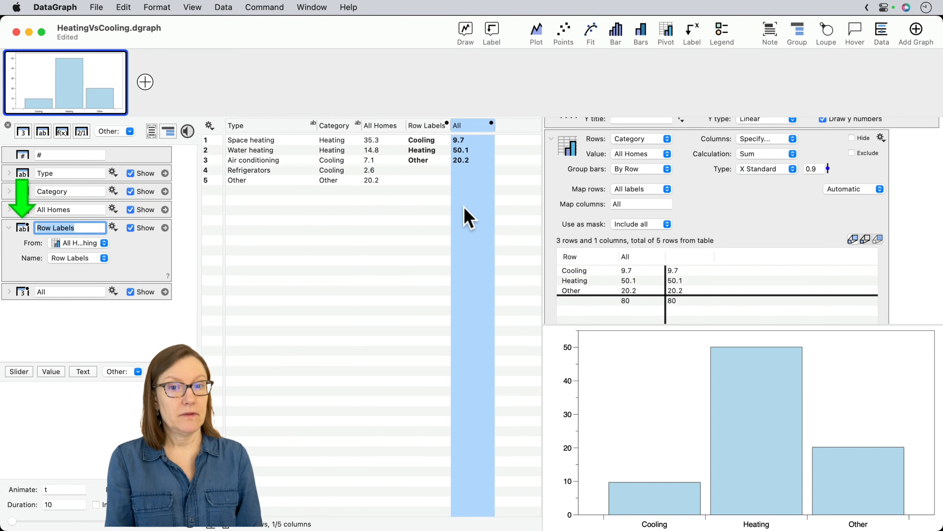
left_click(464, 206)
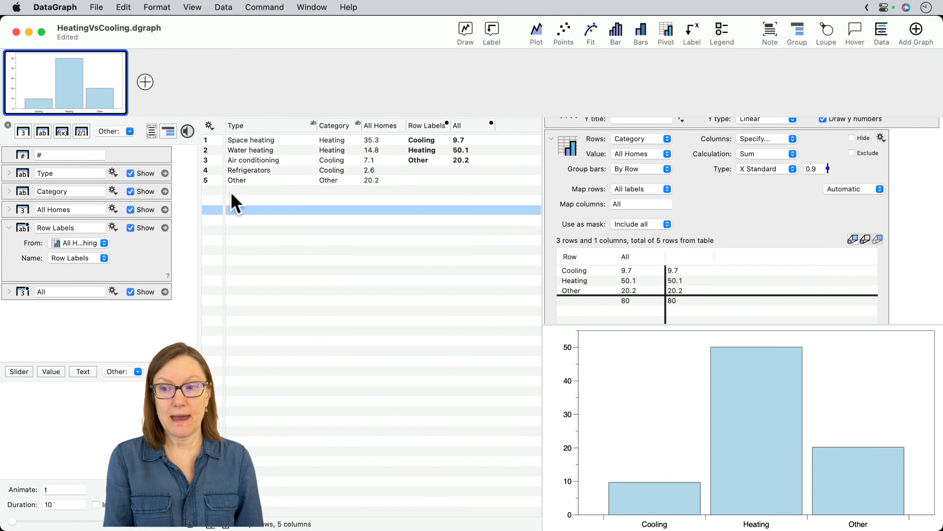
- Rename the extracted Row Labels column as Category and the extracted All column as Sum
left_click(427, 125)
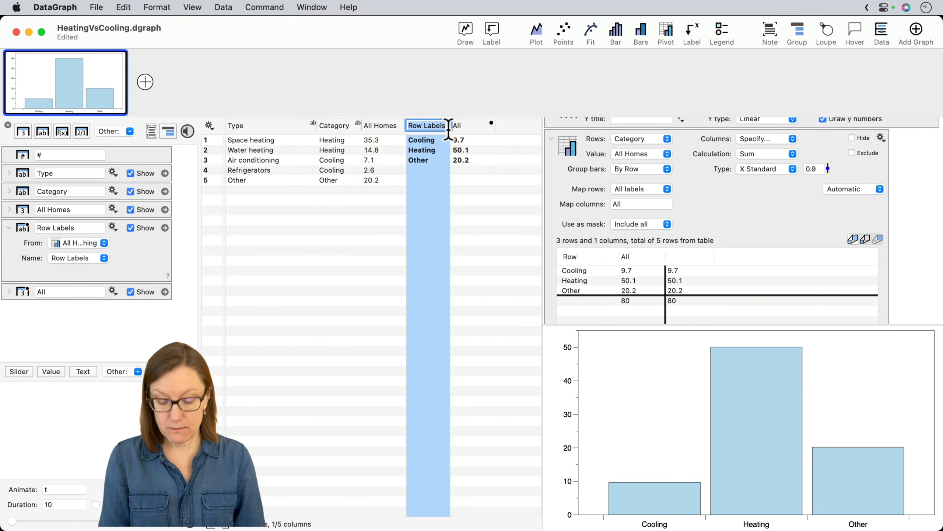
type("Category")
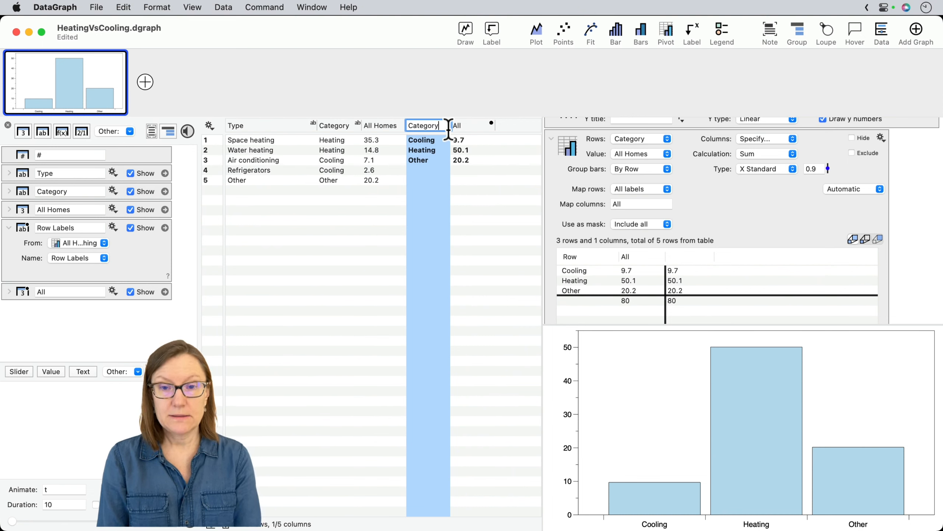
key("Return")
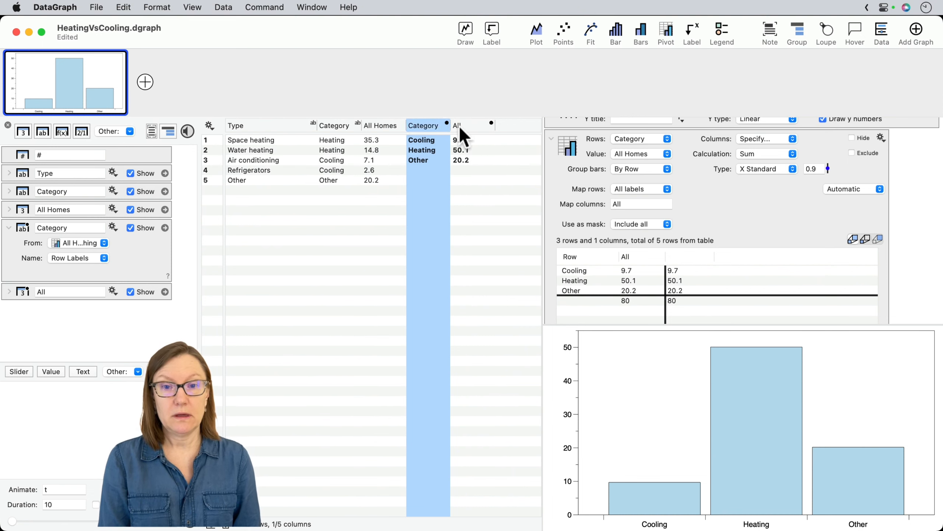
left_click(459, 126)
left_click(475, 130)
type("Sum")
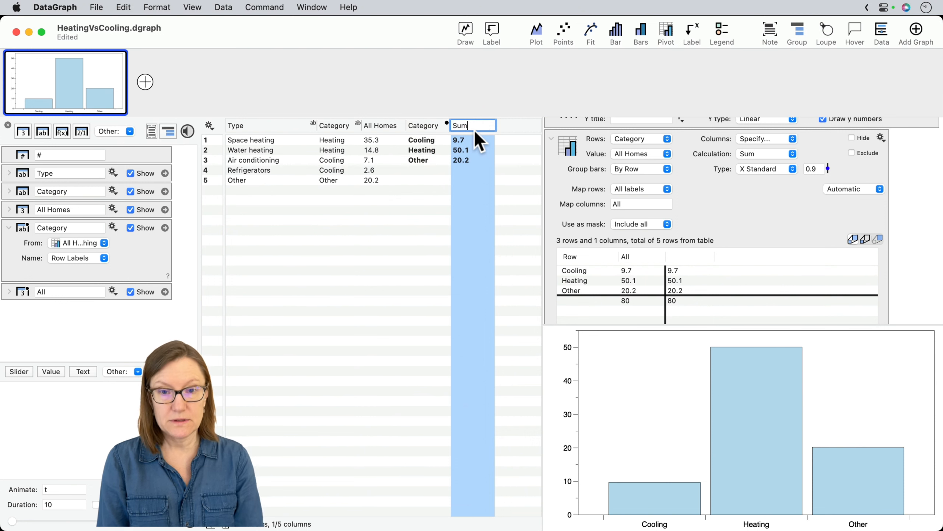
key("Return")
left_click(459, 210)
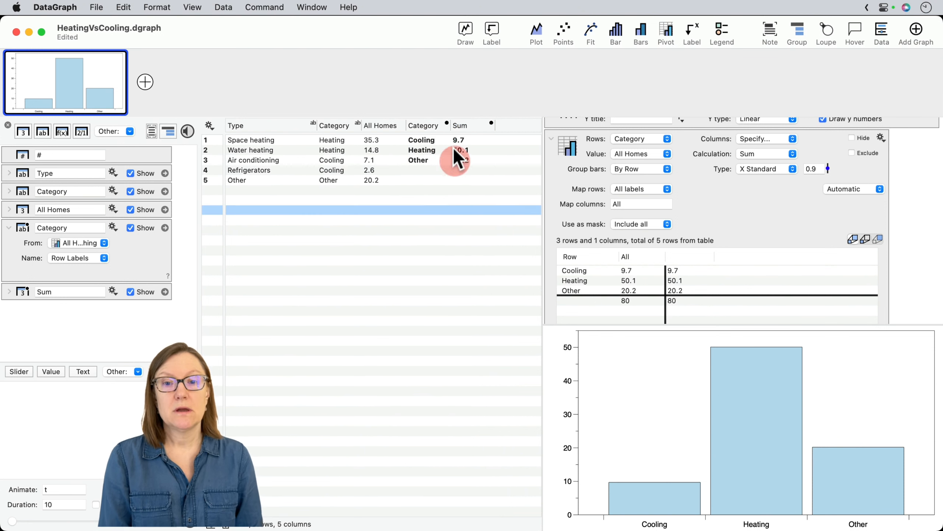
- Map the pivot's rows by Column(s) using the original Category column, and collapse the Pivot settings
left_click(466, 125)
left_click(425, 125)
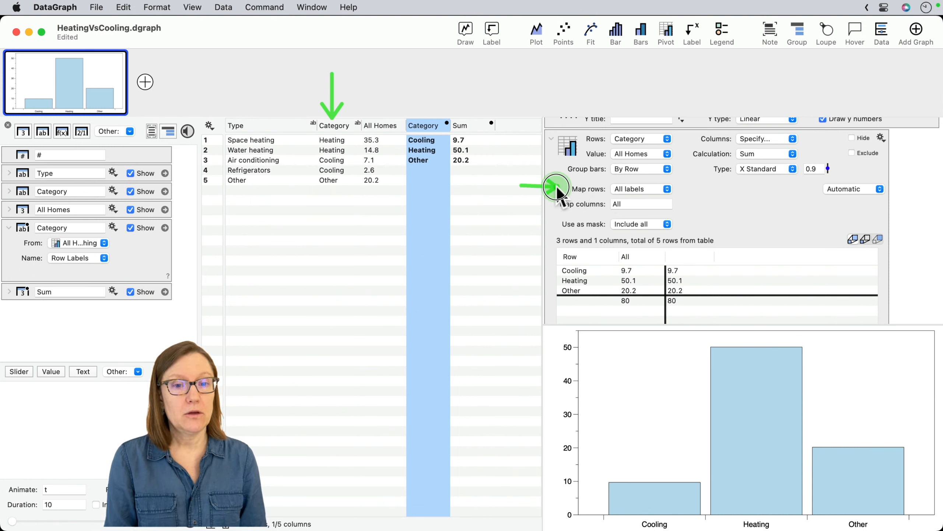
left_click(654, 187)
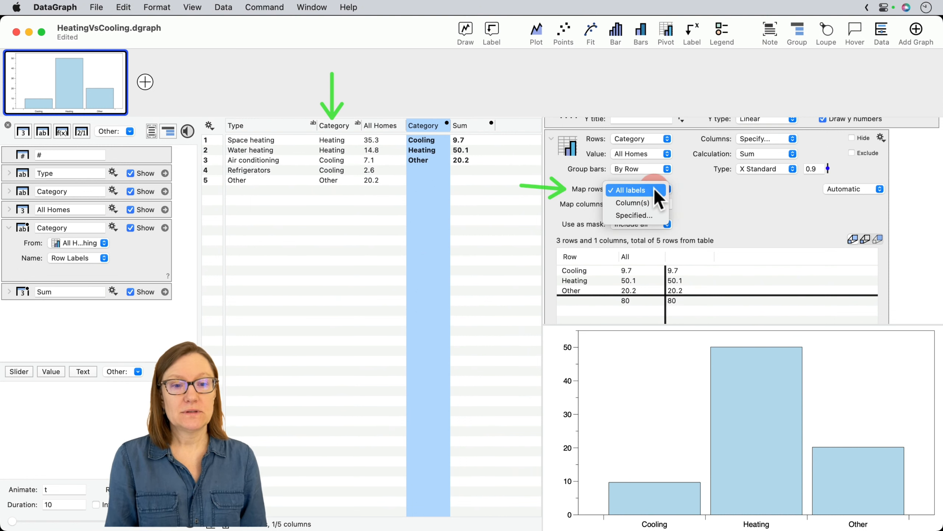
left_click(634, 202)
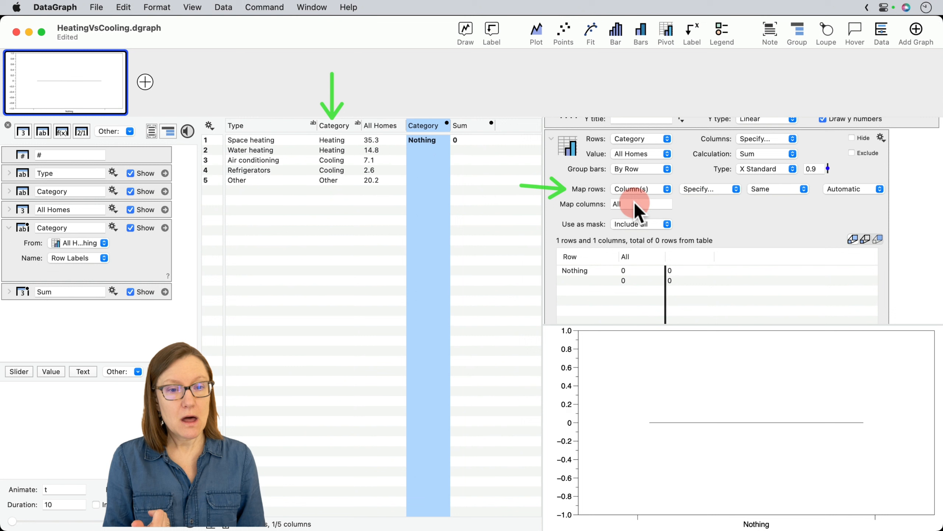
left_click(718, 188)
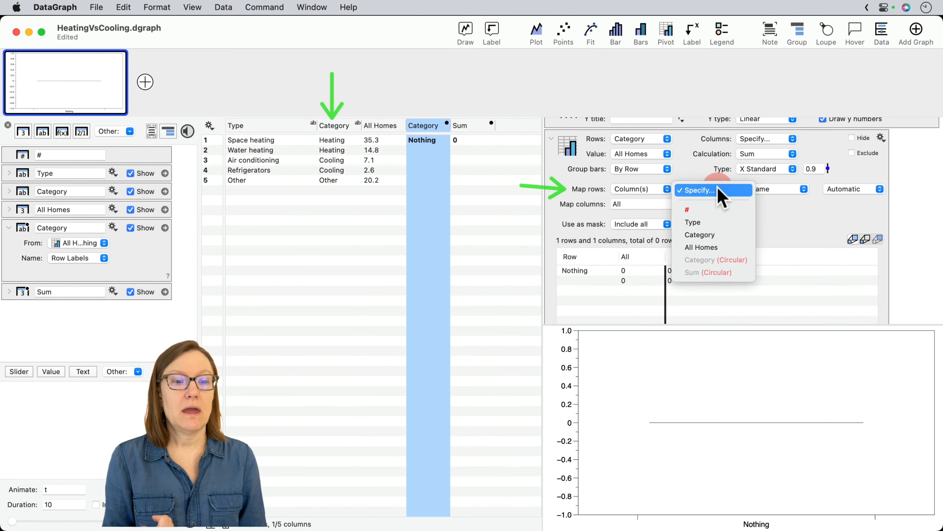
left_click(710, 235)
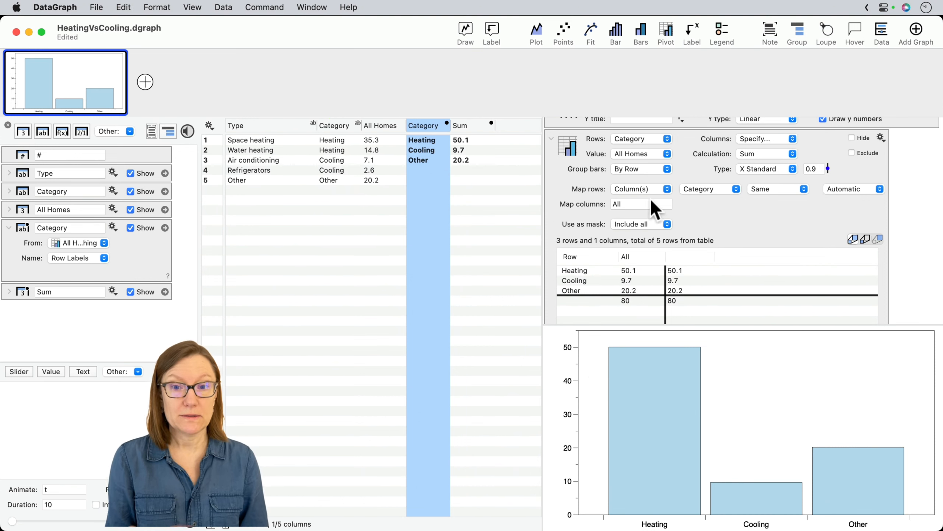
left_click(552, 140)
- Test the pivot's link to the data by setting Space heating's All Homes value to 20, and undo the edit
left_click(387, 146)
left_click(375, 140)
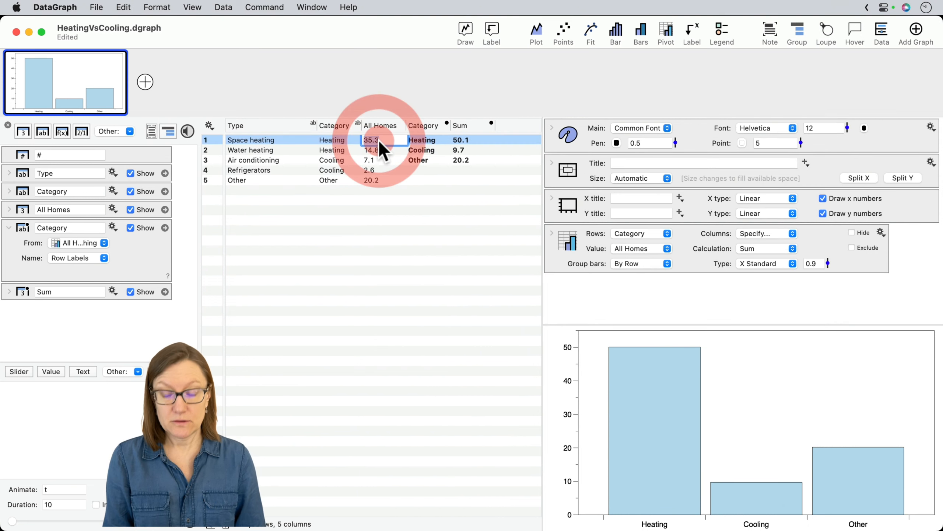
type("20")
key("Return")
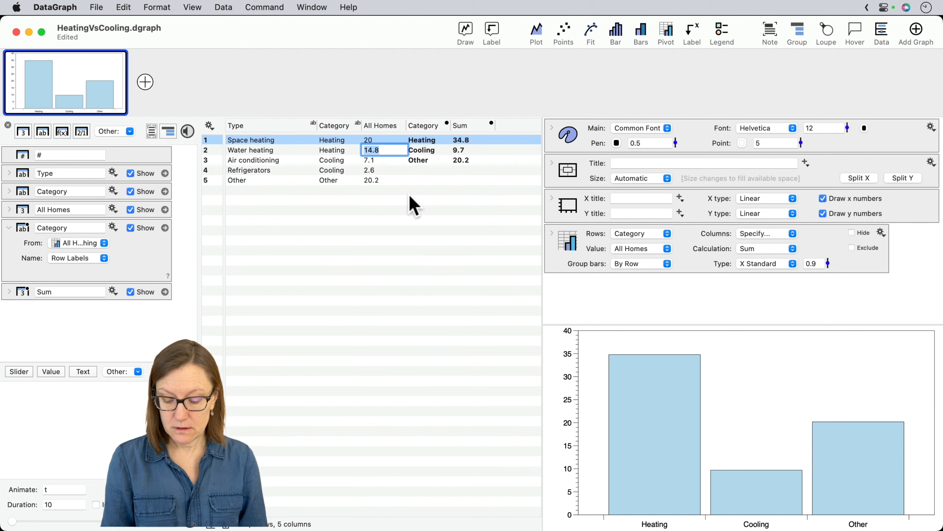
left_click(385, 220)
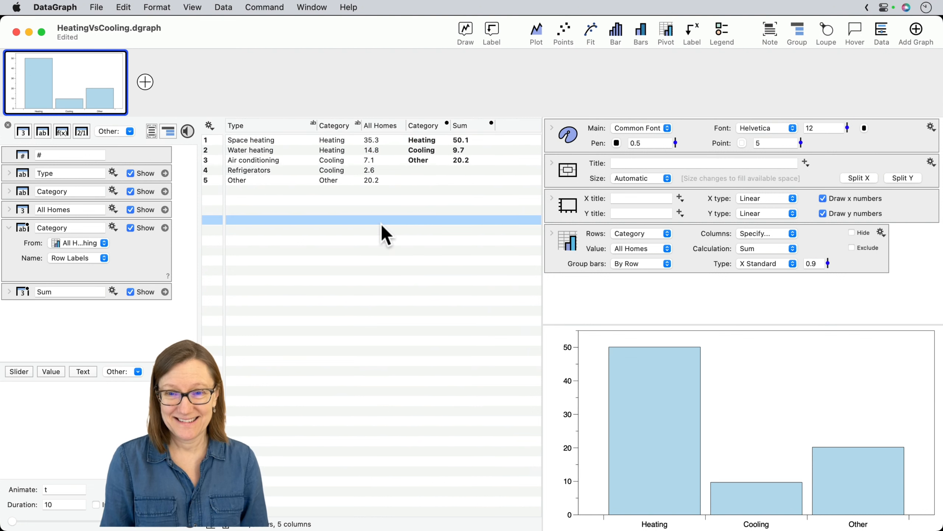
- Collapse the details of the extracted Category column in the column list
left_click(379, 239)
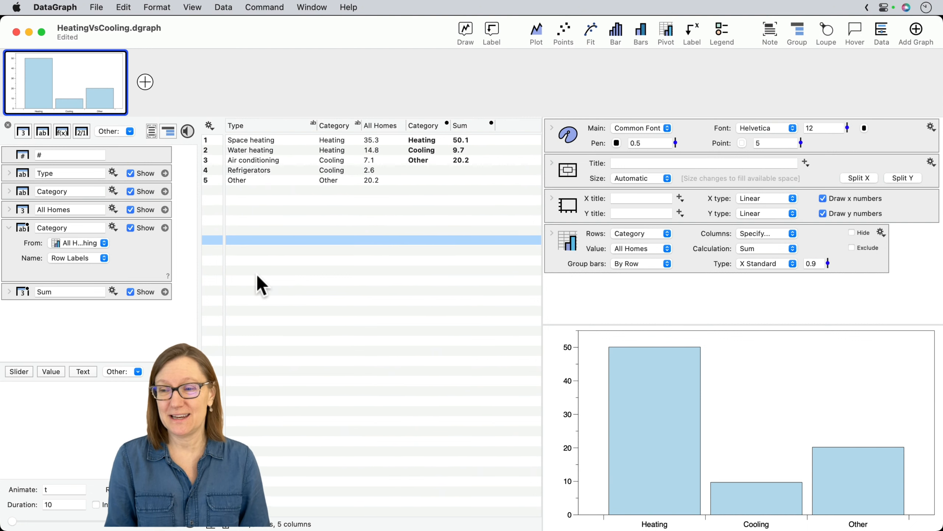
left_click(8, 227)
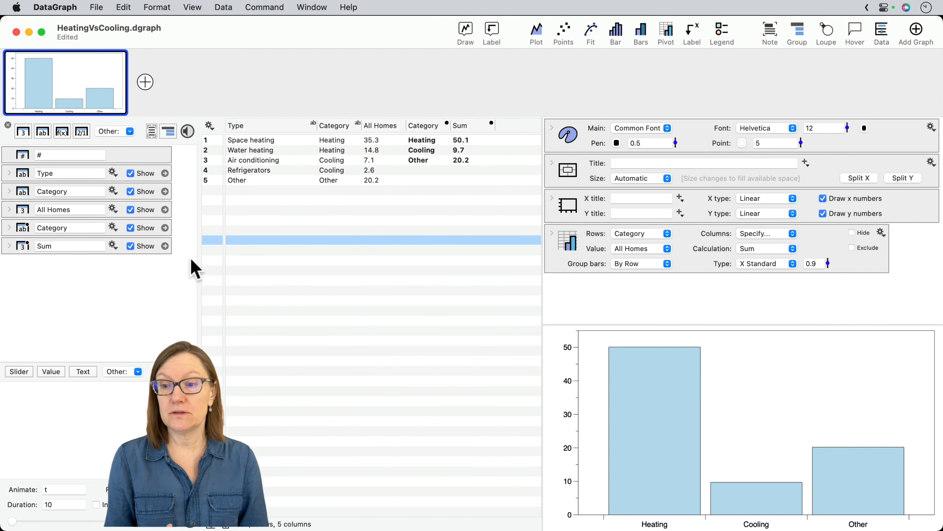
- Group the extracted Category and Sum columns together, and group the original Type, Category and All Homes columns separately
left_click_drag(188, 267, 159, 224)
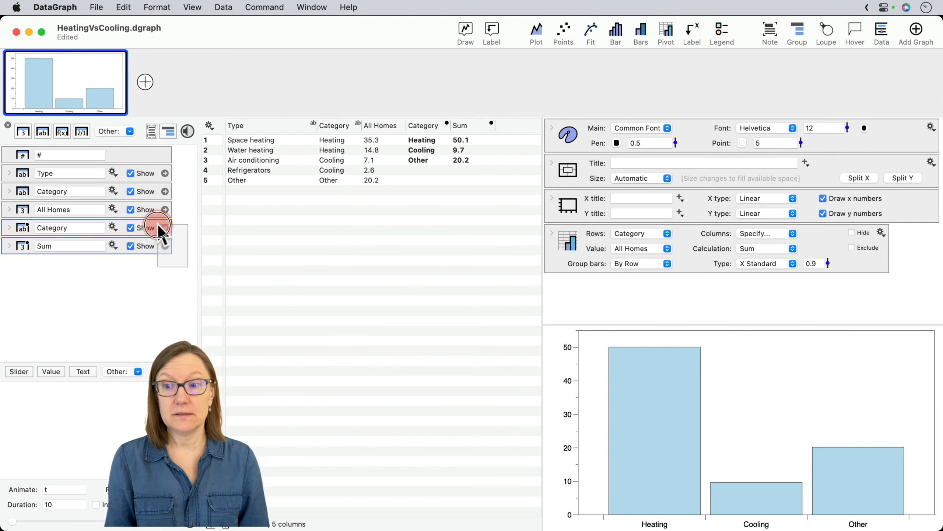
left_click(168, 131)
left_click_drag(184, 221, 164, 175)
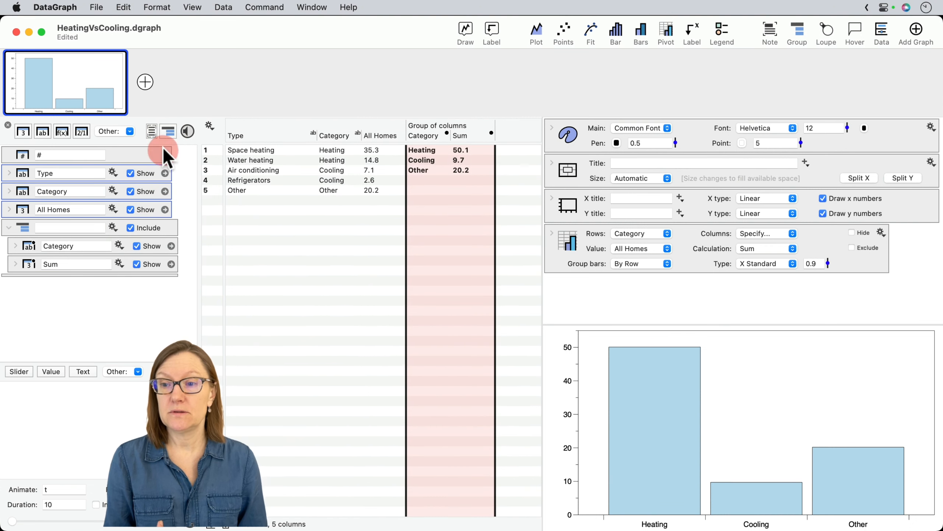
left_click(169, 131)
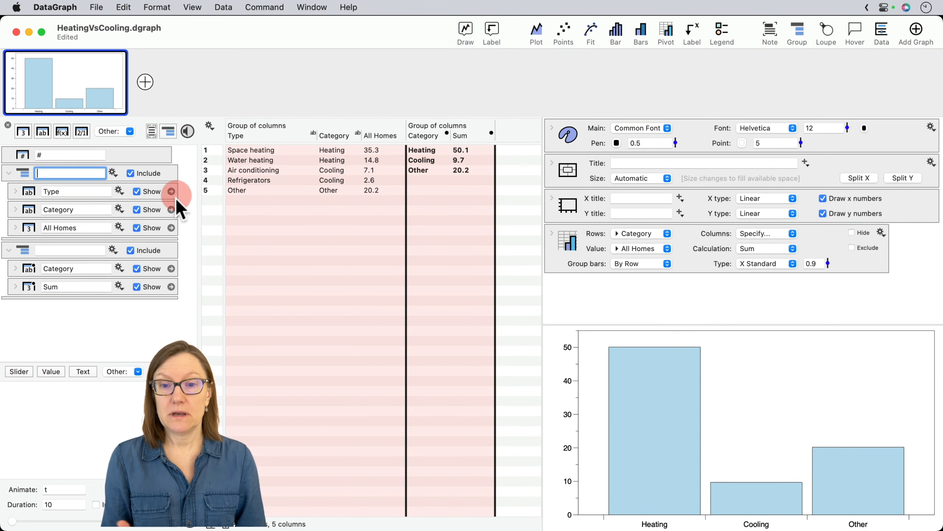
- Name the group holding the original Type, Category and All Homes columns Average By EndUse
left_click(51, 172)
type("Averag")
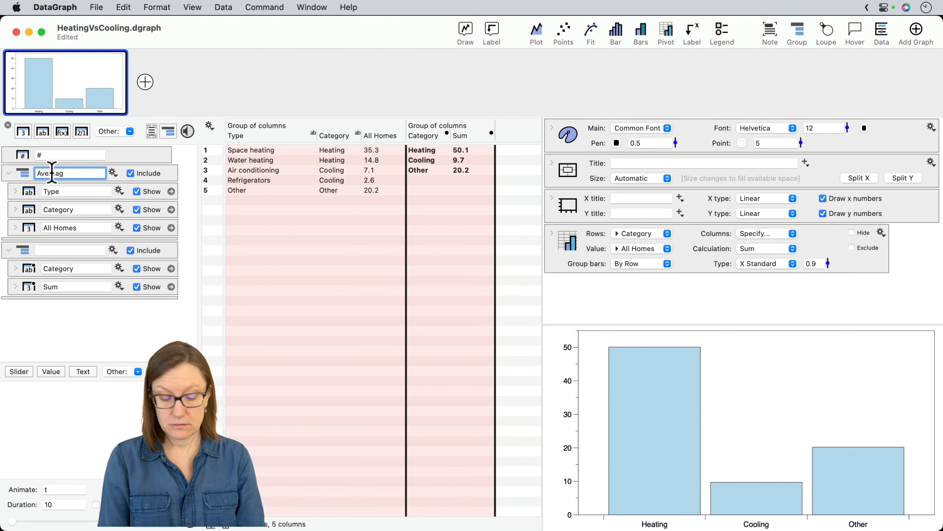
type("e By End")
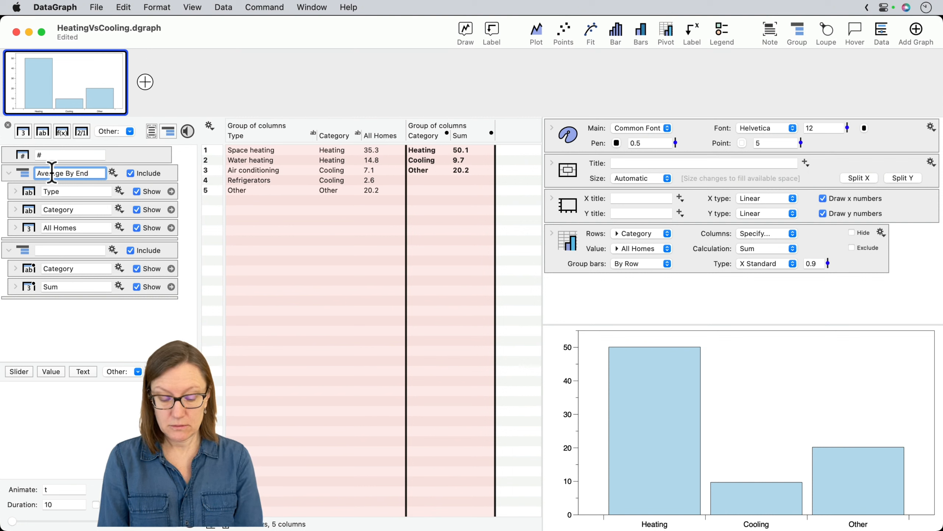
type("Use")
- Name the group holding the extracted Category and Sum columns Sum By Category
left_click(71, 249)
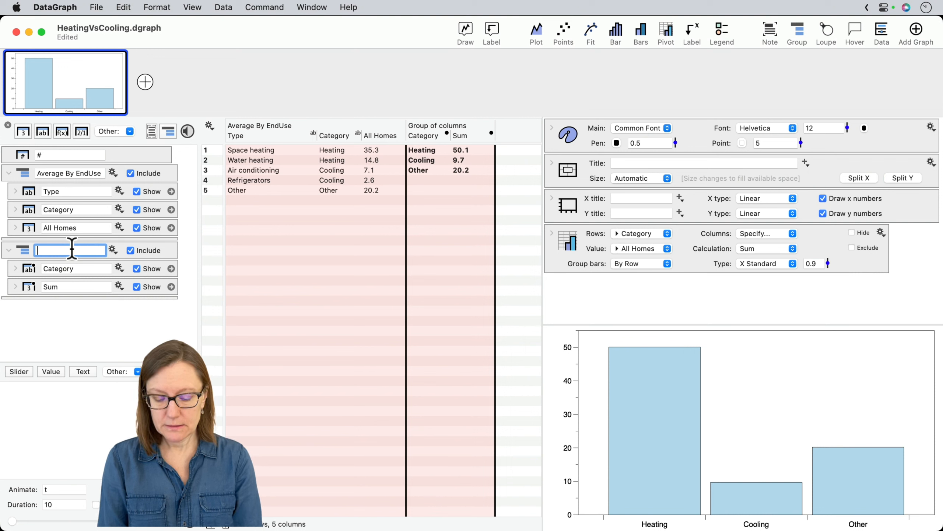
type("Sum By ")
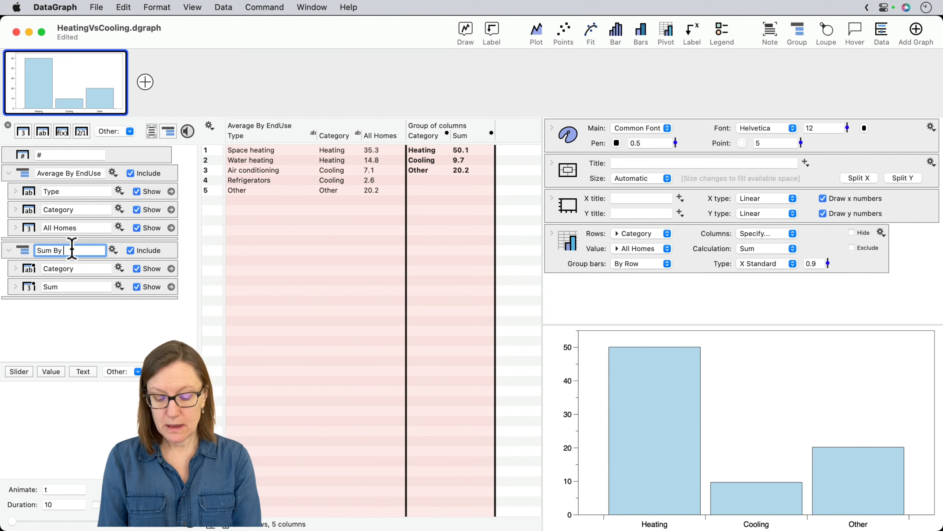
type("Category")
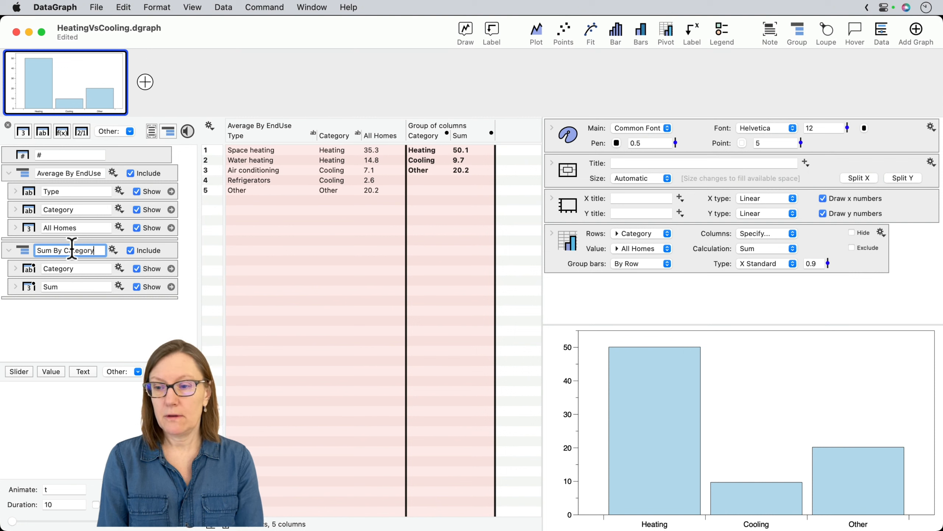
key("Return")
left_click(68, 337)
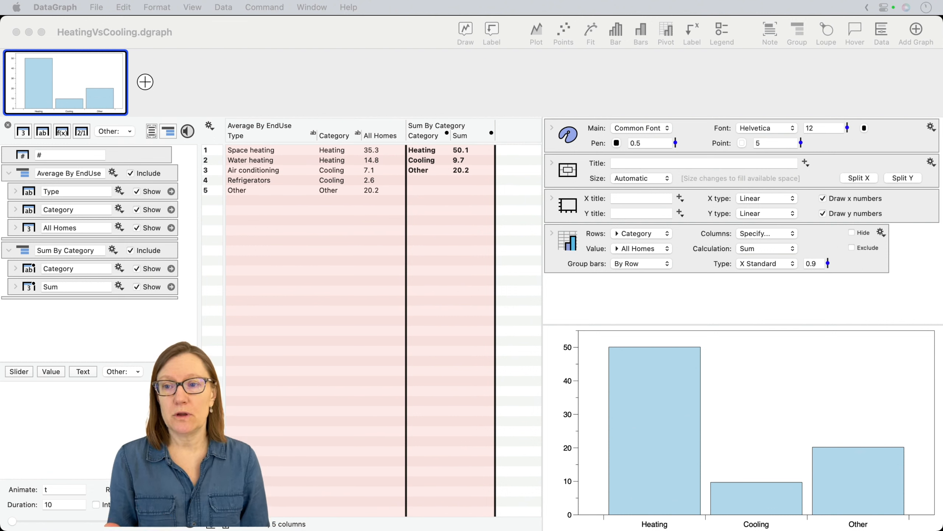
left_click(258, 70)
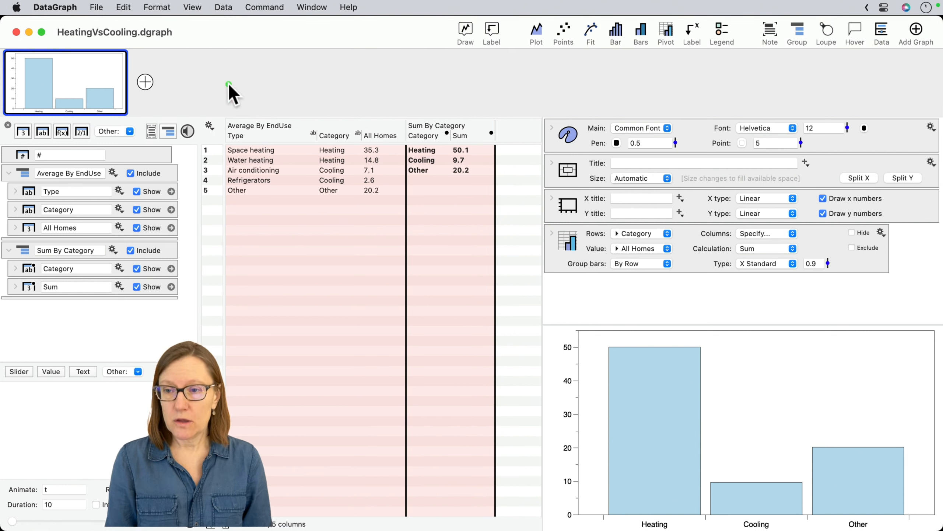
- Add a blank standard graph to the file and delete it
left_click(146, 81)
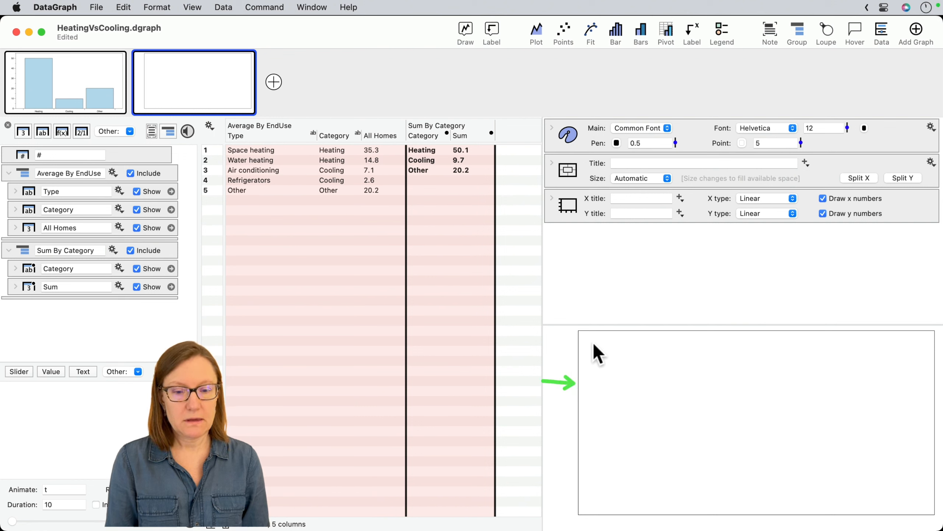
mouse_move(582, 330)
left_mouse_down()
mouse_move(929, 520)
mouse_move(936, 514)
left_mouse_up()
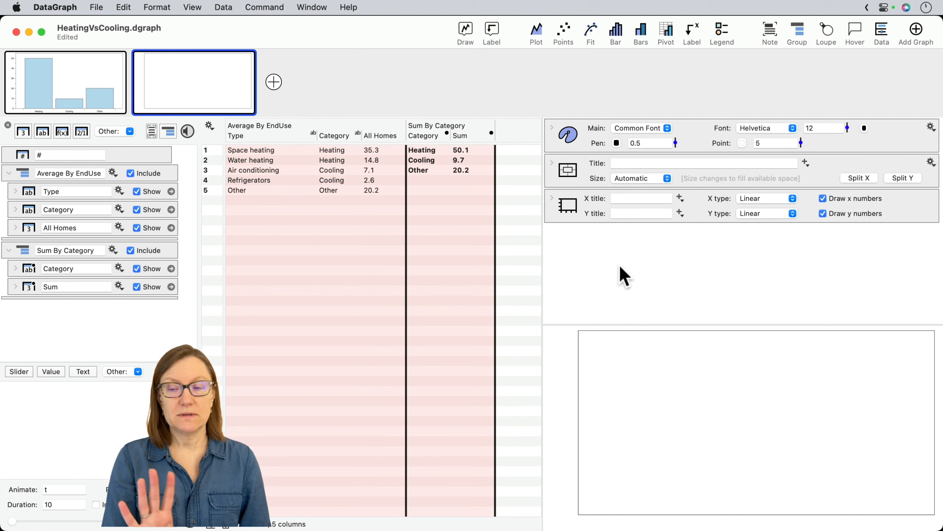
mouse_move(251, 64)
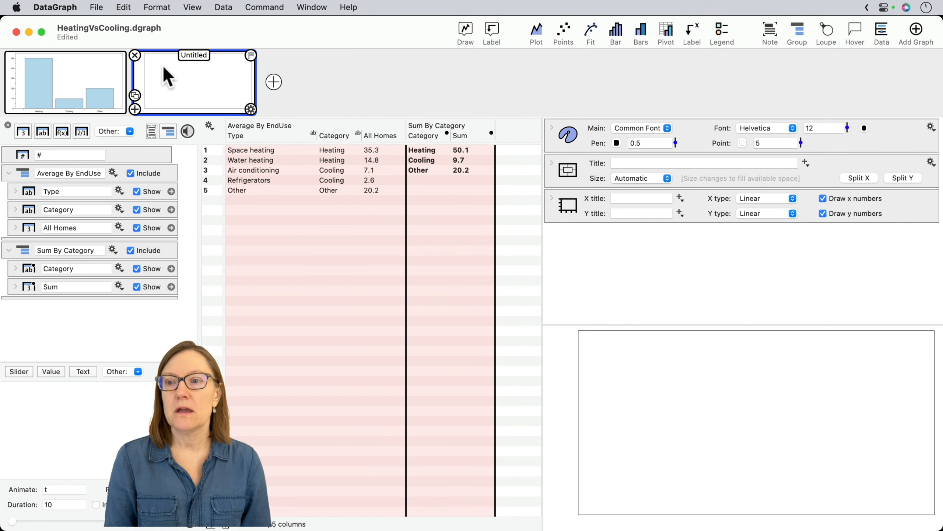
left_click(136, 55)
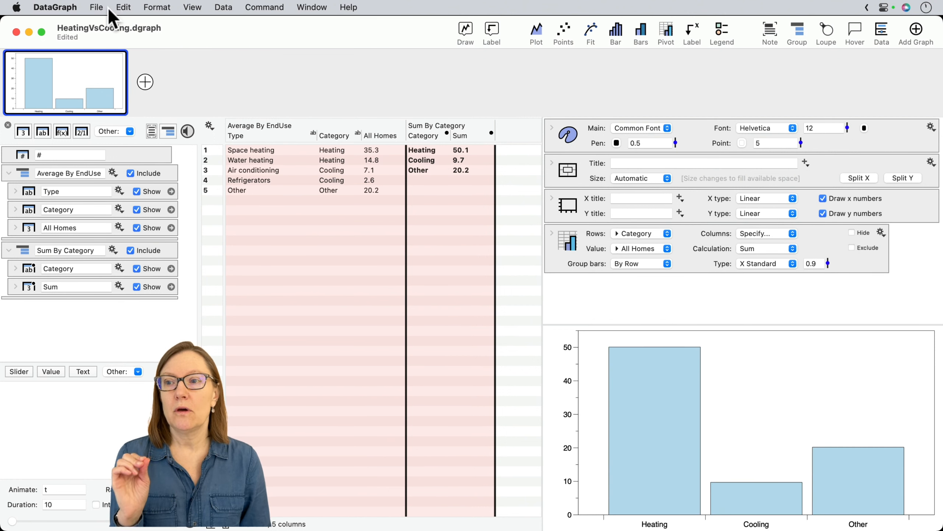
- Create a new graph of the For Composition type and delete its empty graphic command
left_click(97, 8)
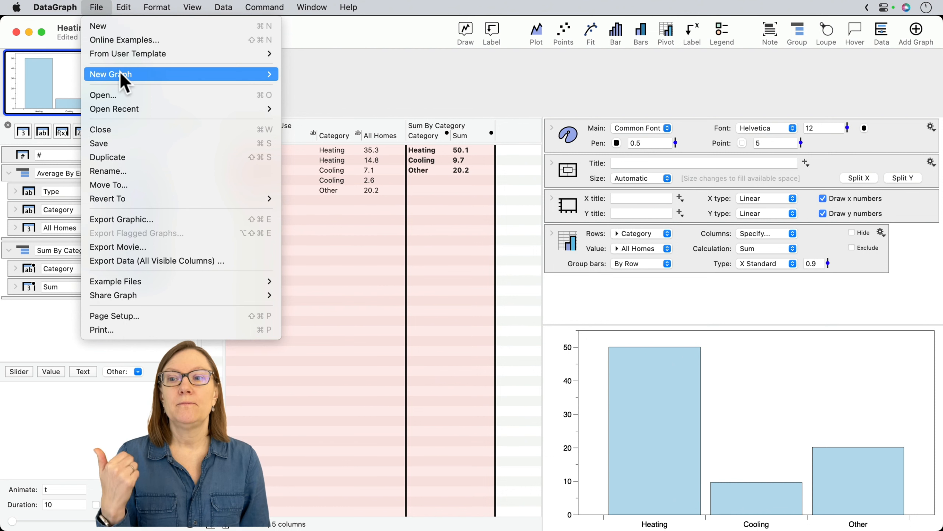
mouse_move(120, 70)
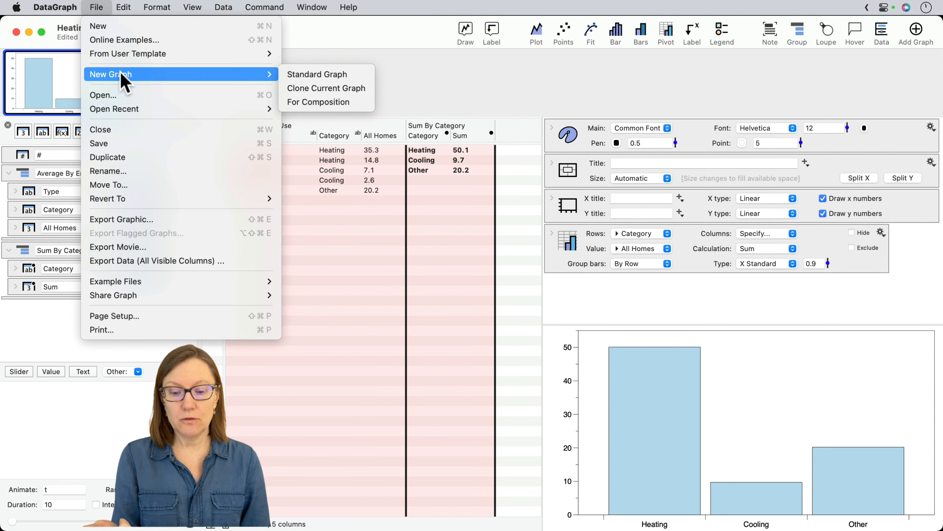
left_click(318, 100)
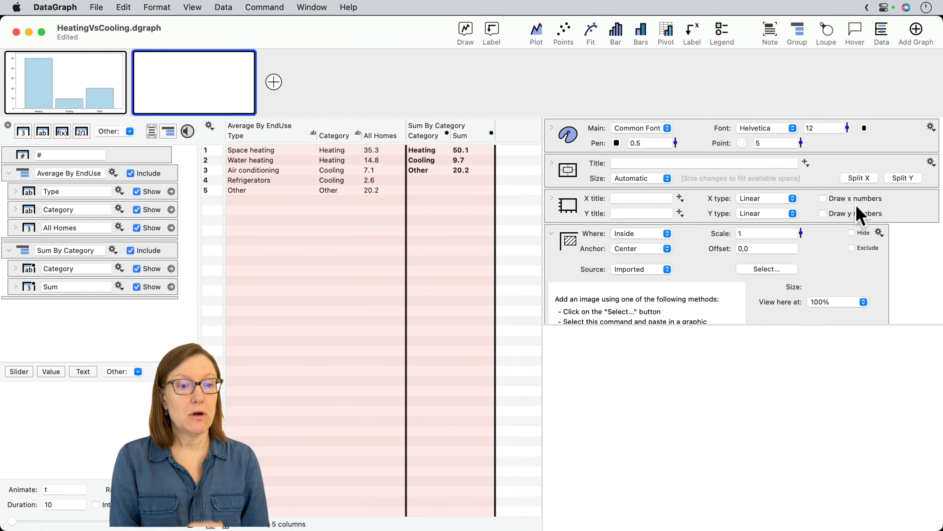
left_click(567, 240)
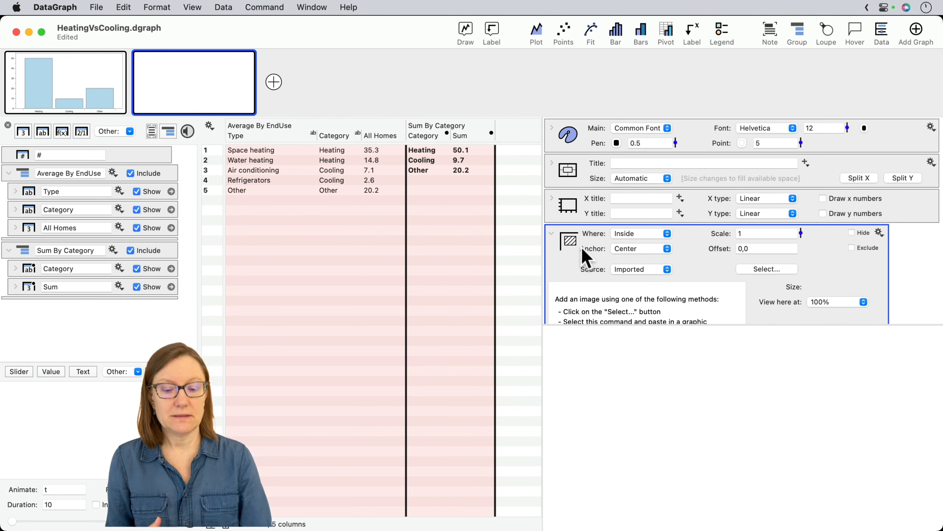
key("Delete")
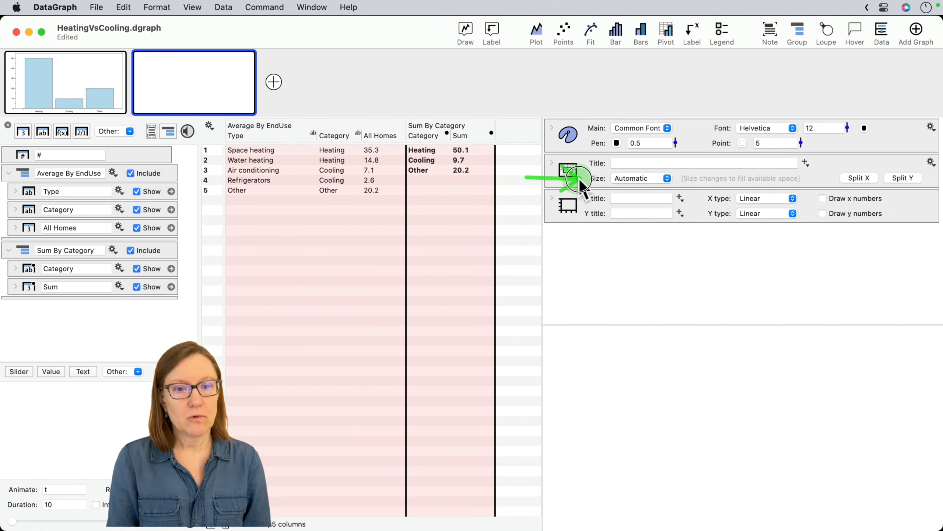
- Set the composition graph's size to Specified with the preset dimensions 1200,675
left_click(668, 179)
left_click(648, 177)
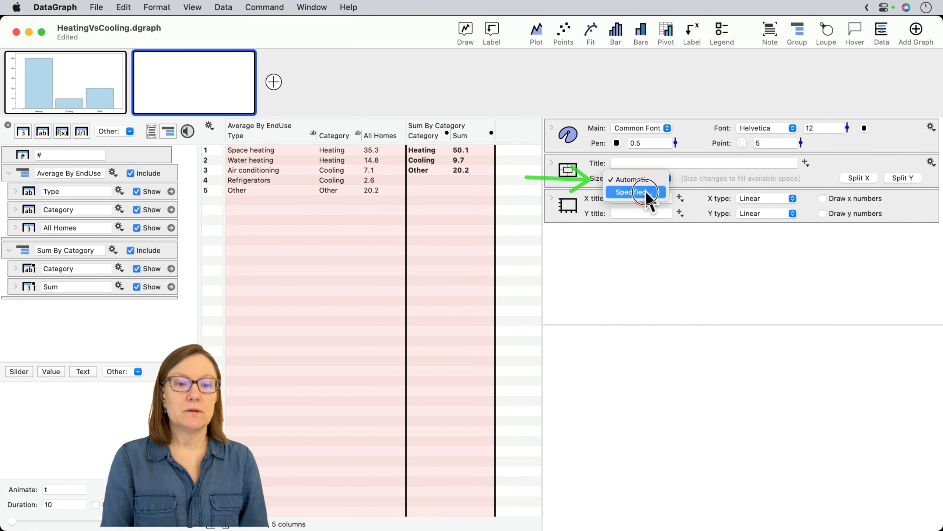
left_click(647, 190)
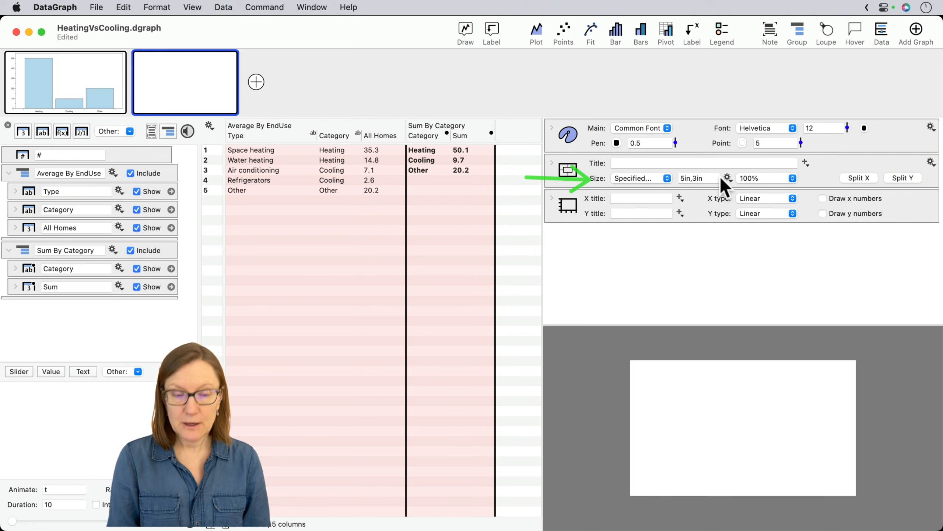
left_click(693, 178)
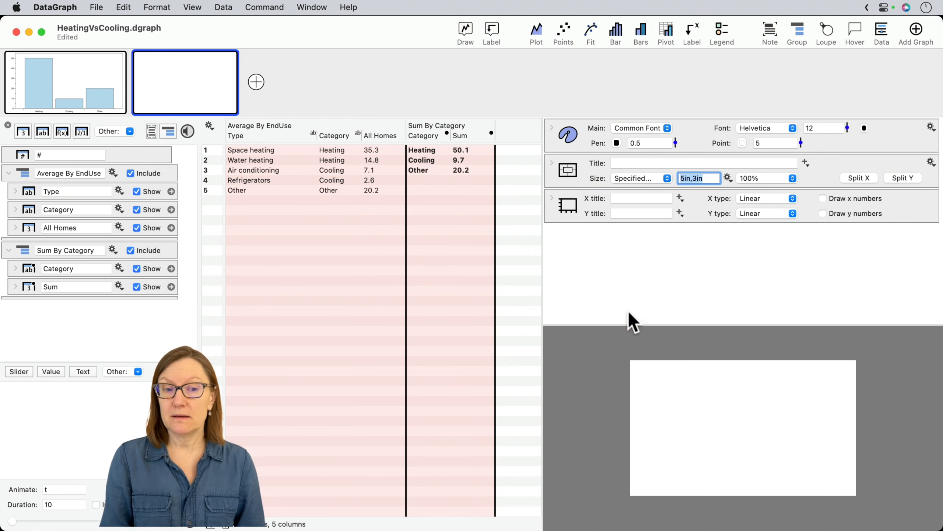
left_click(727, 177)
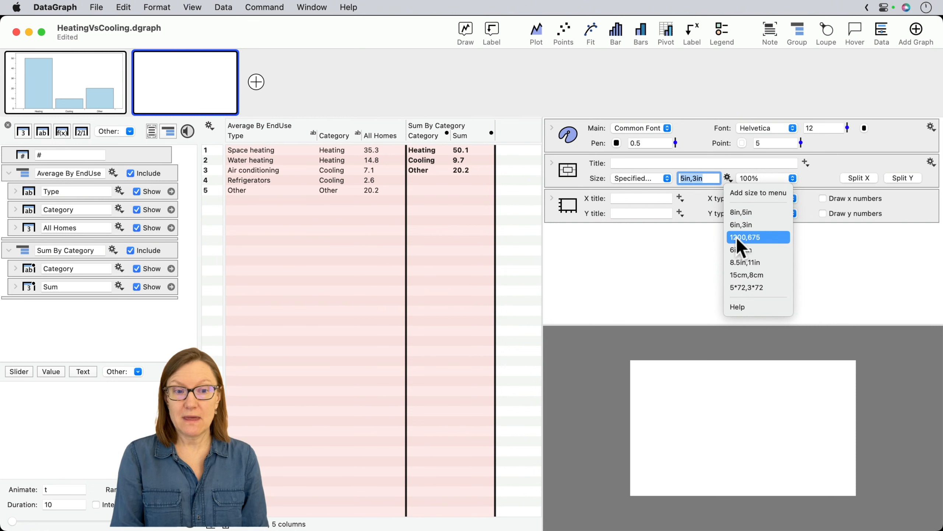
left_click(761, 235)
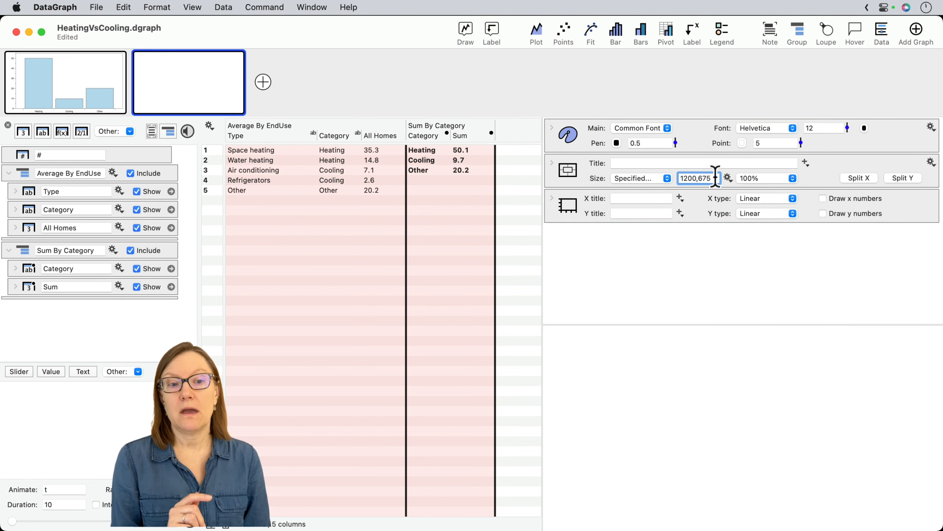
left_click(646, 179)
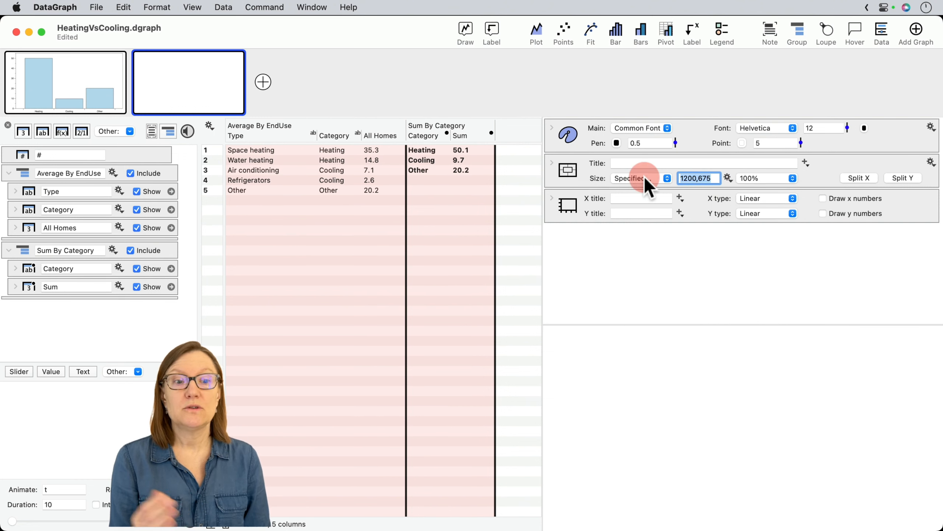
left_click(728, 178)
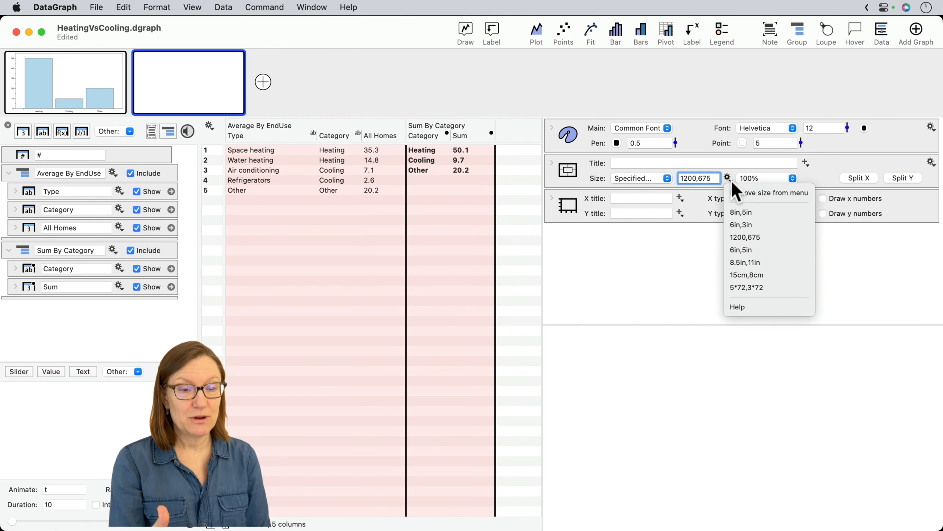
left_click(675, 260)
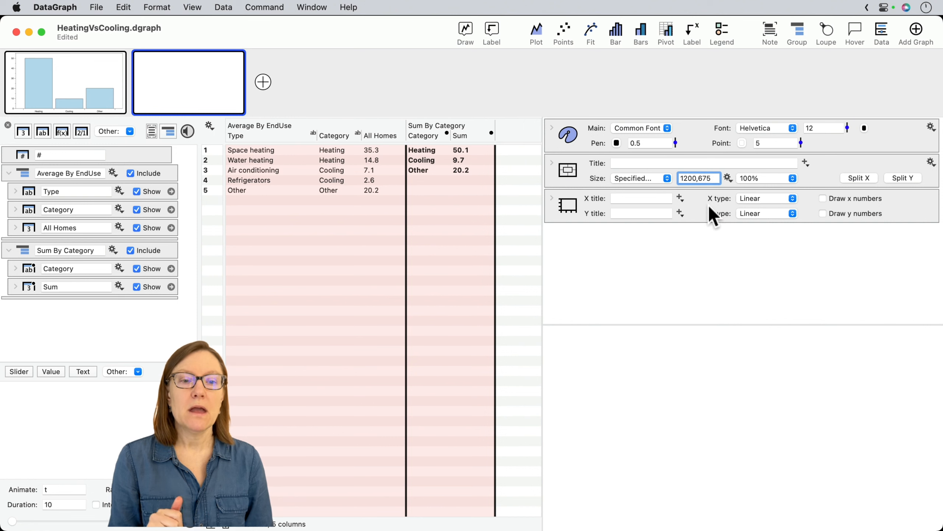
left_click(718, 189)
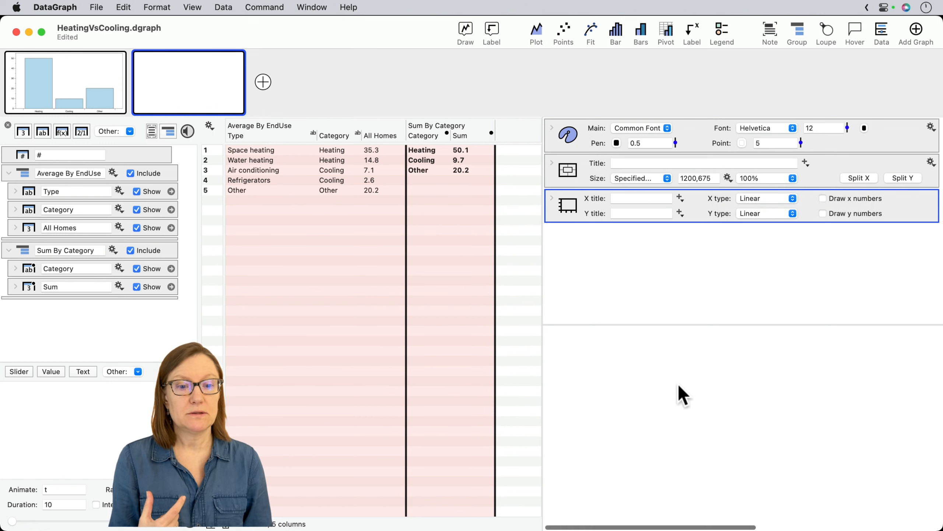
- Set the composition's display scale to 50% and enlarge the drawing area to fit the whole canvas
scroll(679, 385, "down", 1)
scroll(679, 386, "right", 5)
scroll(678, 384, "left", 3)
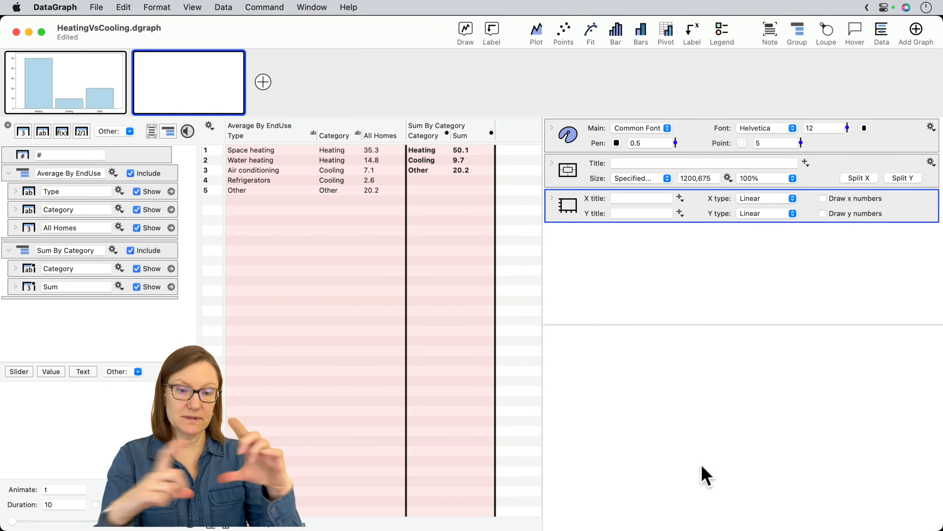
left_click(751, 182)
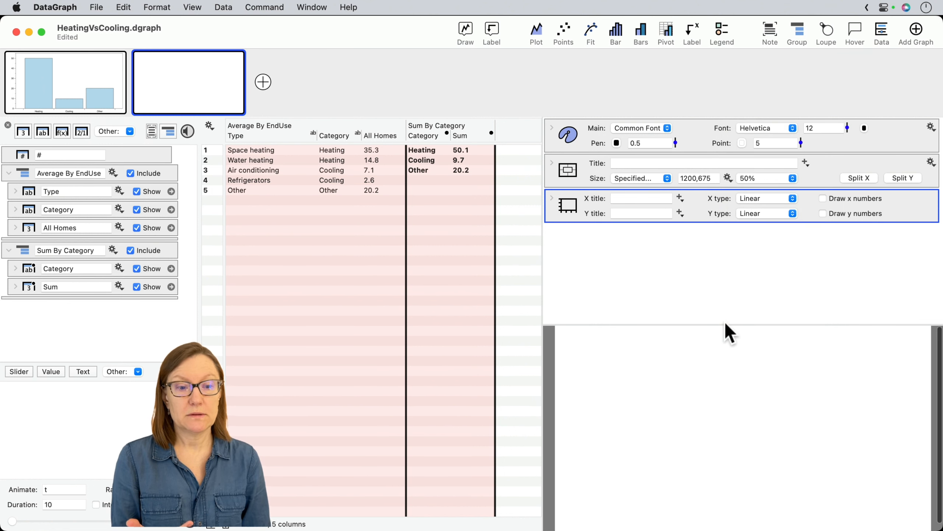
left_click_drag(724, 325, 723, 276)
- Reduce the composition's display scale to 25% and shrink the drawing area
left_click(766, 178)
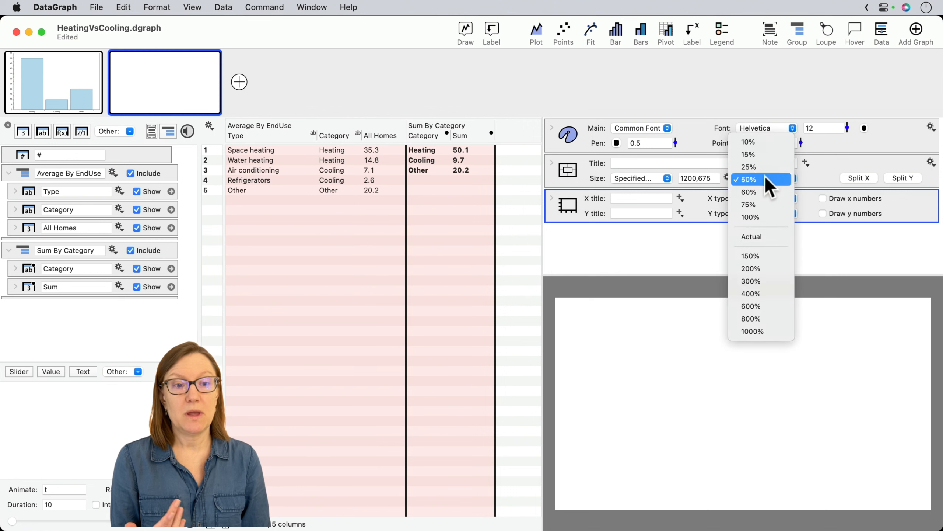
left_click(764, 166)
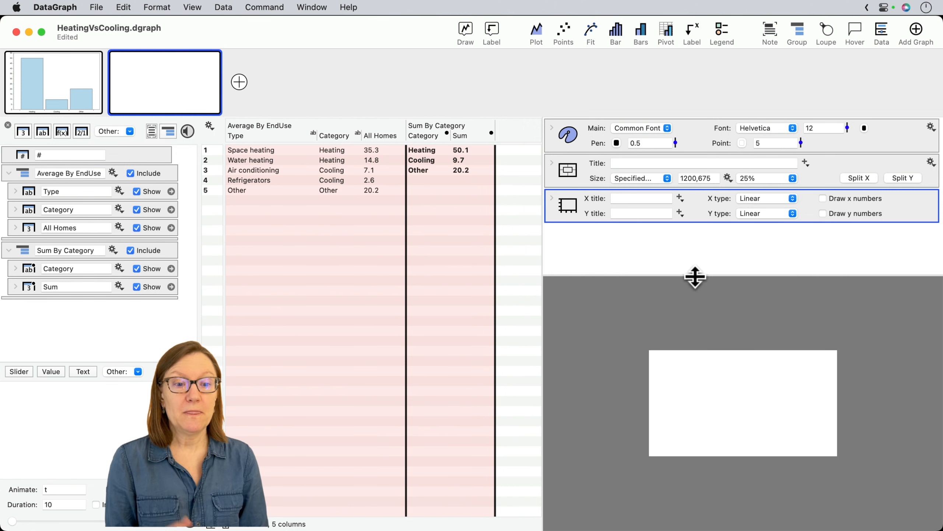
mouse_move(695, 276)
left_mouse_down()
mouse_move(695, 316)
mouse_move(660, 427)
left_mouse_up()
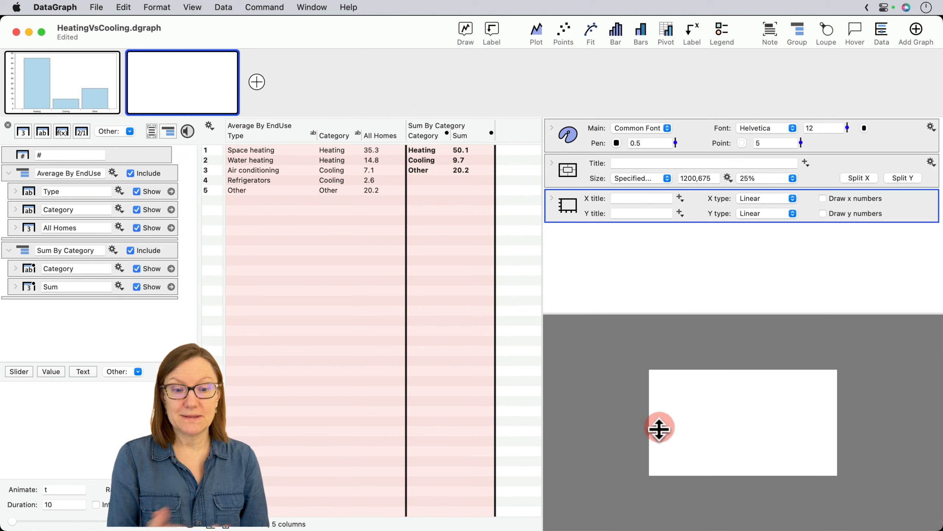
- Return the composition's display scale to 50%, enlarge the drawing area again, and select the canvas settings
left_click(751, 177)
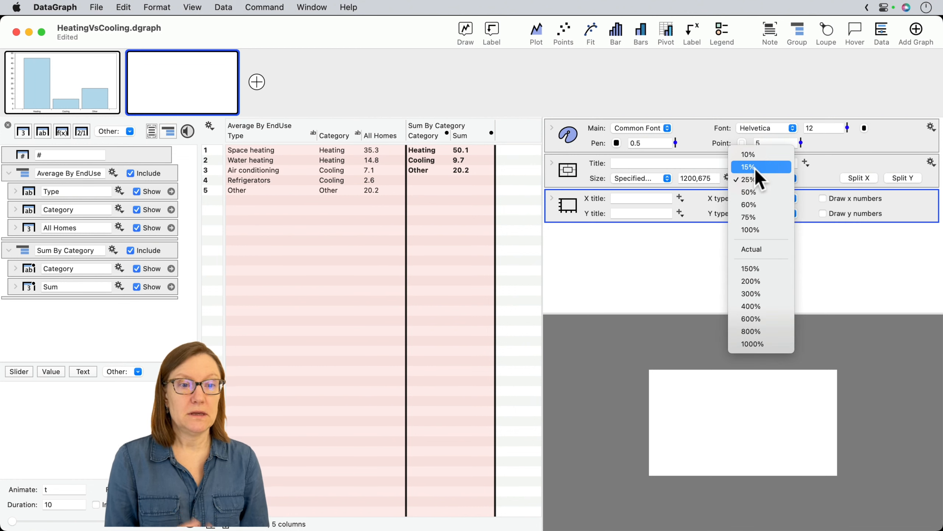
left_click(753, 190)
mouse_move(722, 314)
left_mouse_down()
mouse_move(713, 257)
mouse_move(689, 224)
left_mouse_up()
left_click(569, 170)
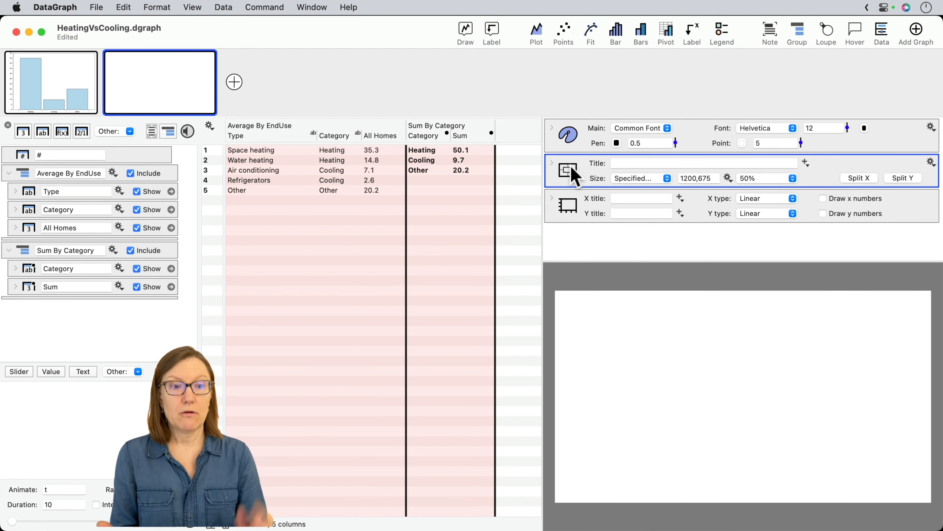
- Give the composition graph's canvas a horizontal gradient background using the 3 Colors option
left_click(551, 165)
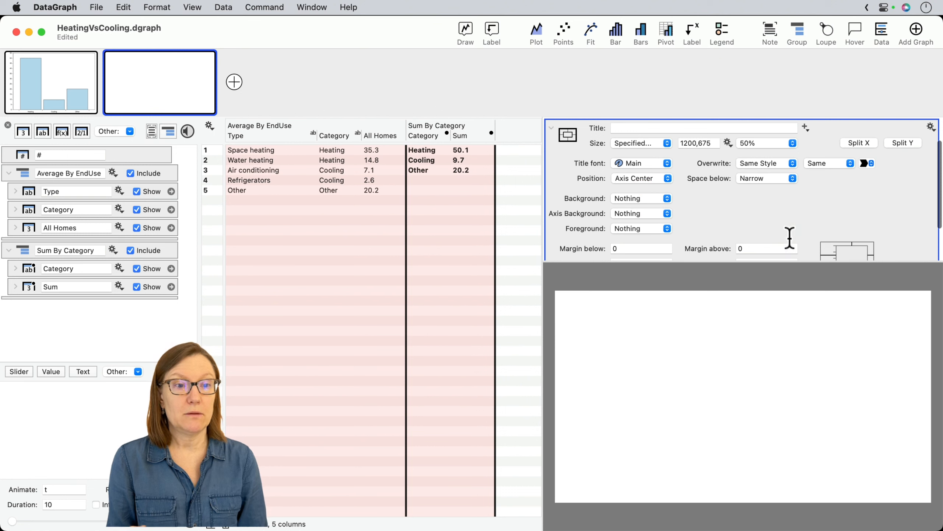
scroll(774, 220, "up", 1)
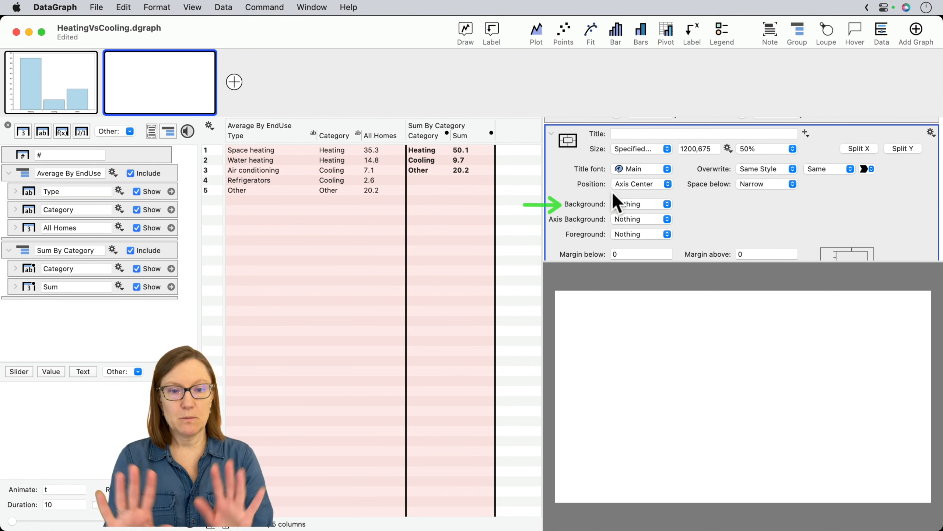
left_click(640, 210)
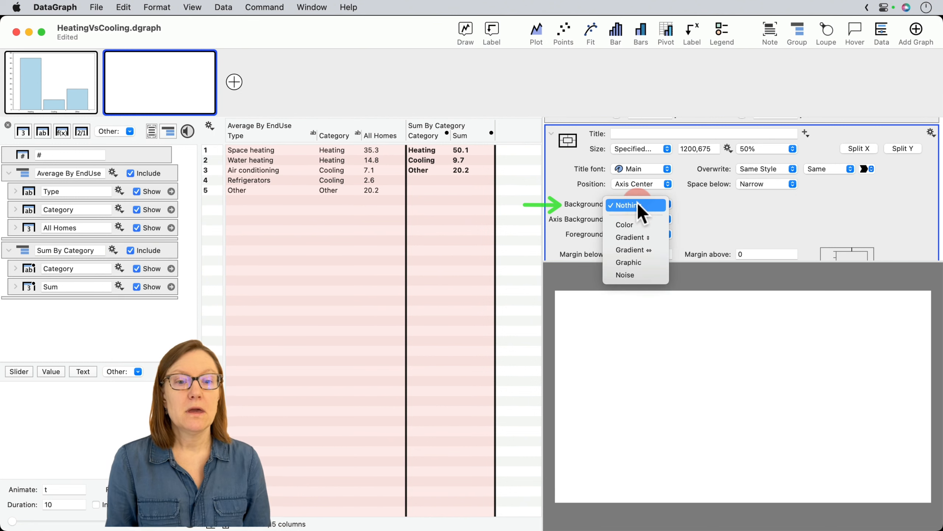
left_click(640, 251)
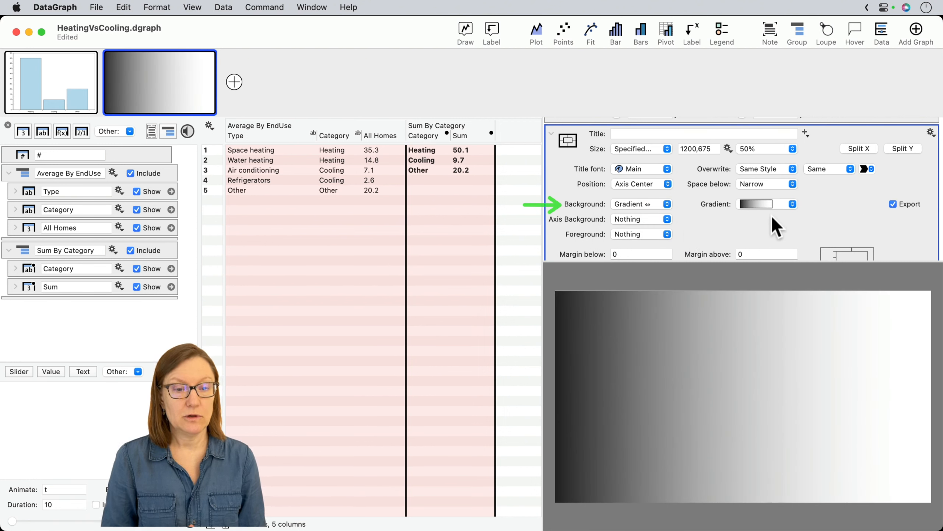
left_click(760, 204)
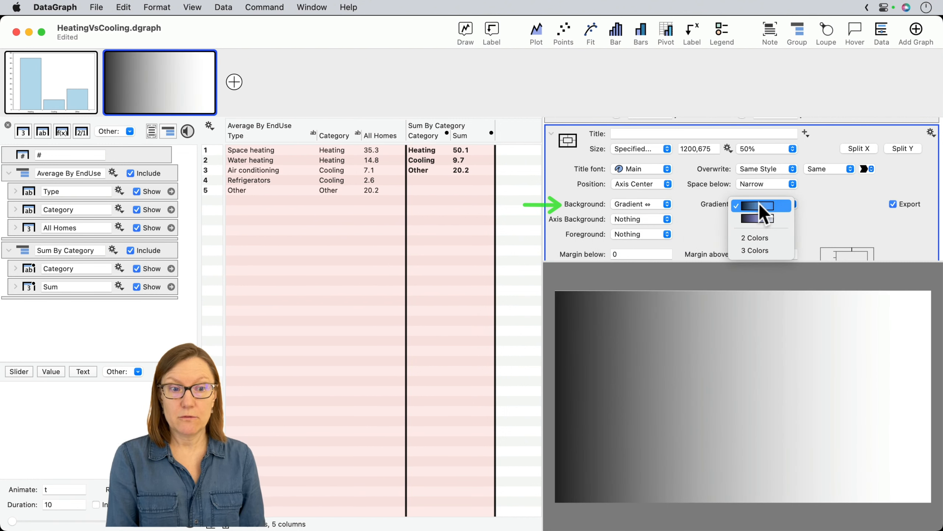
left_click(754, 252)
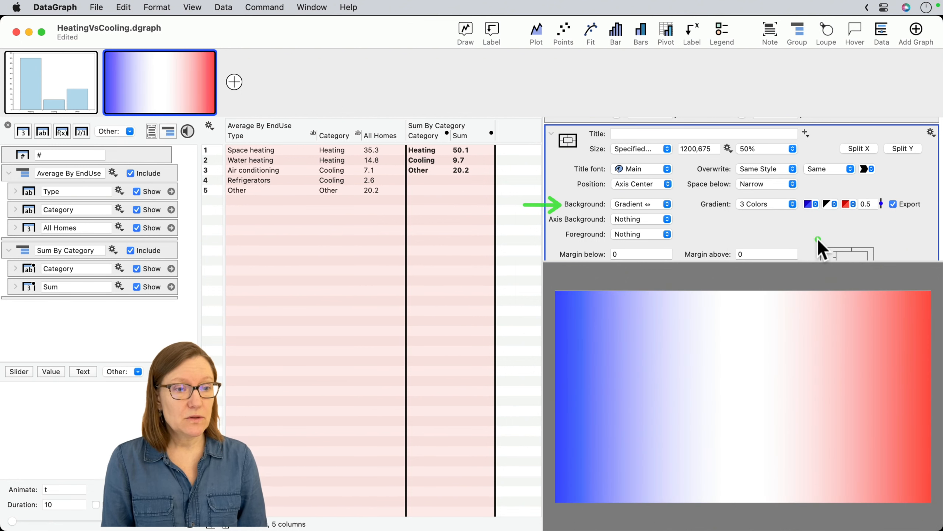
left_click_drag(818, 240, 820, 220)
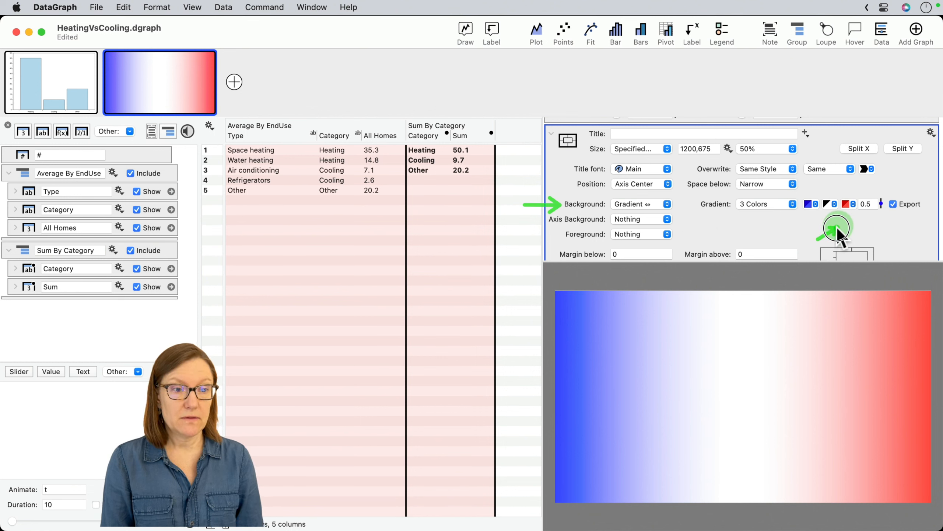
- Set the background gradient's middle color to Banana at 50% opacity and move the middle color's location to 0.72
left_click(827, 203)
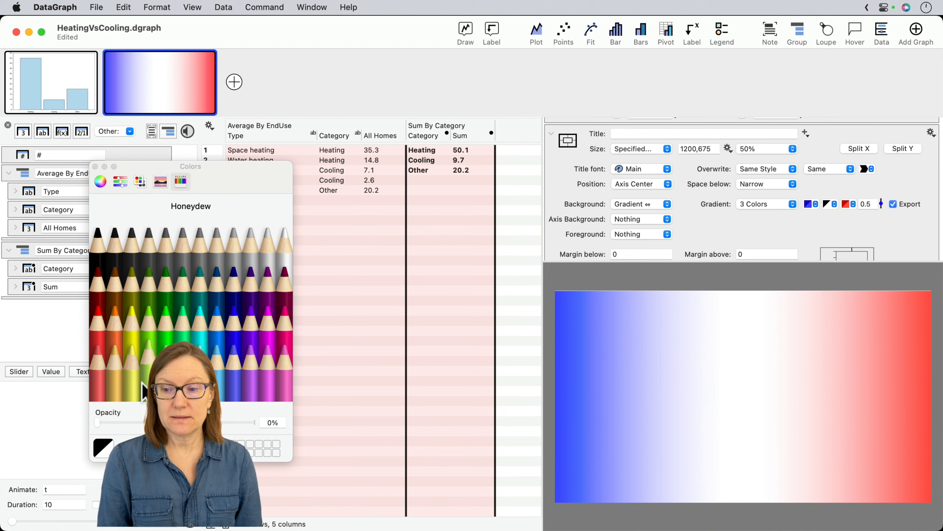
left_click(131, 383)
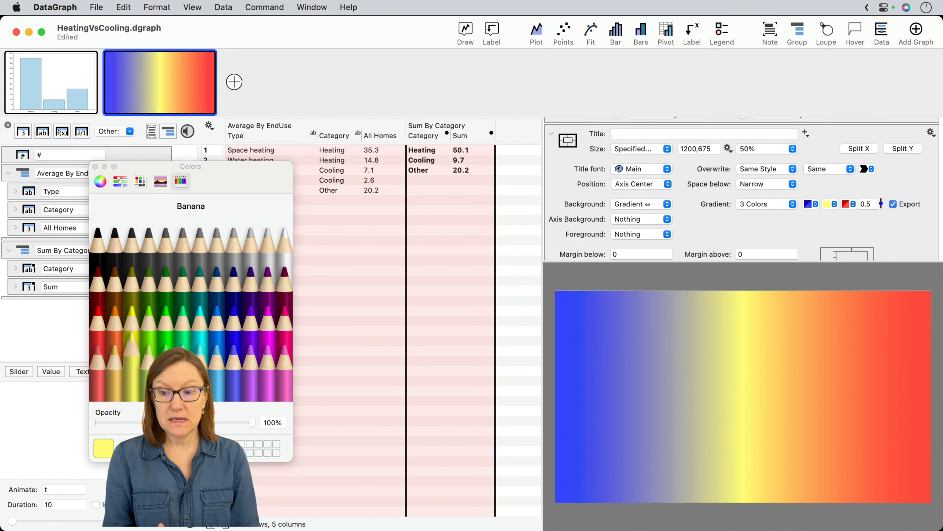
left_click_drag(256, 432, 175, 423)
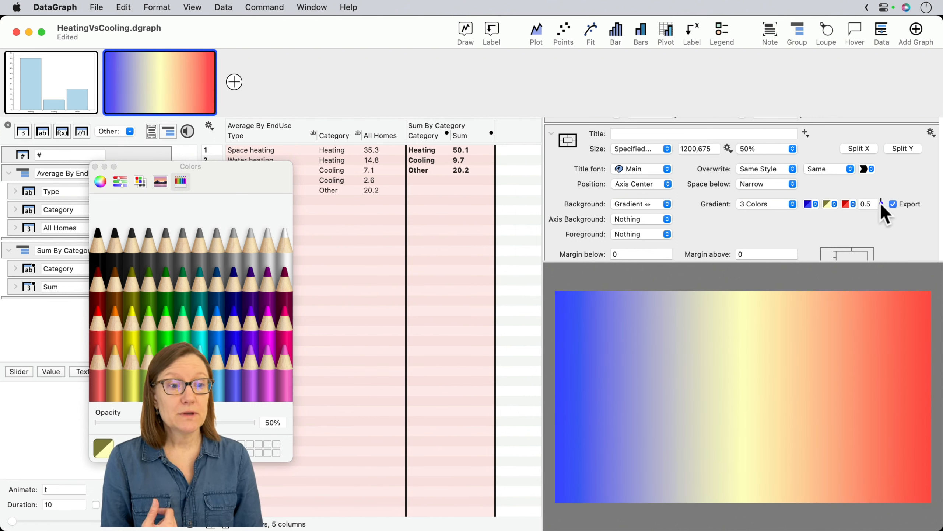
mouse_move(882, 204)
left_mouse_down()
mouse_move(879, 189)
mouse_move(877, 220)
mouse_move(870, 189)
left_mouse_up()
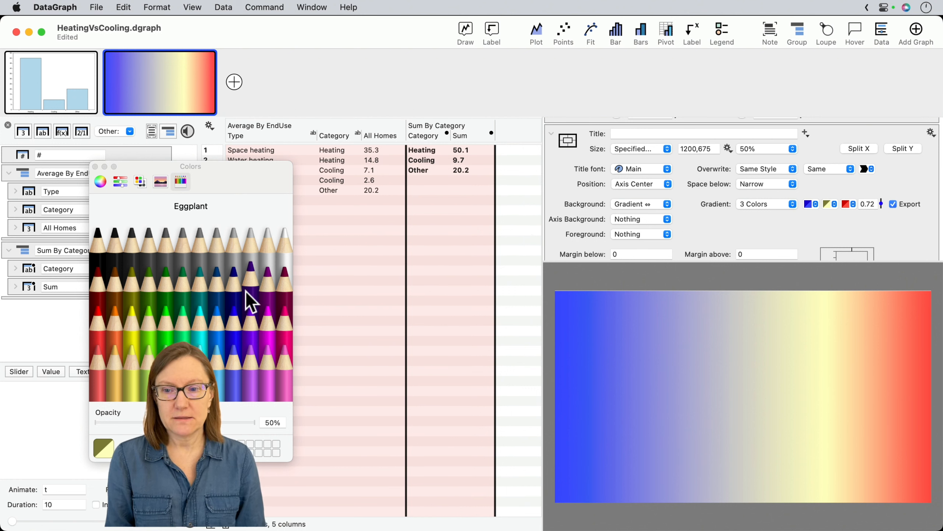
- Change the background gradient's middle color to Snow at 58% opacity
left_click(283, 260)
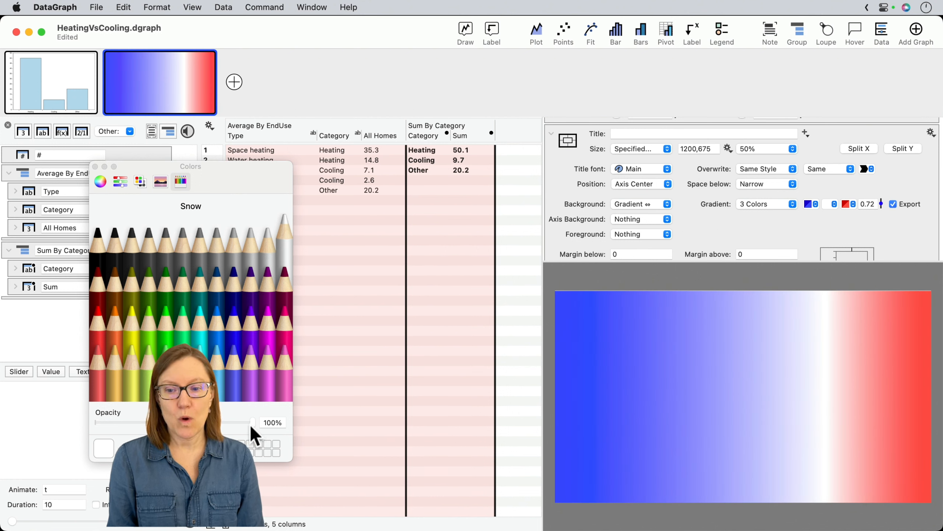
left_click_drag(252, 423, 187, 422)
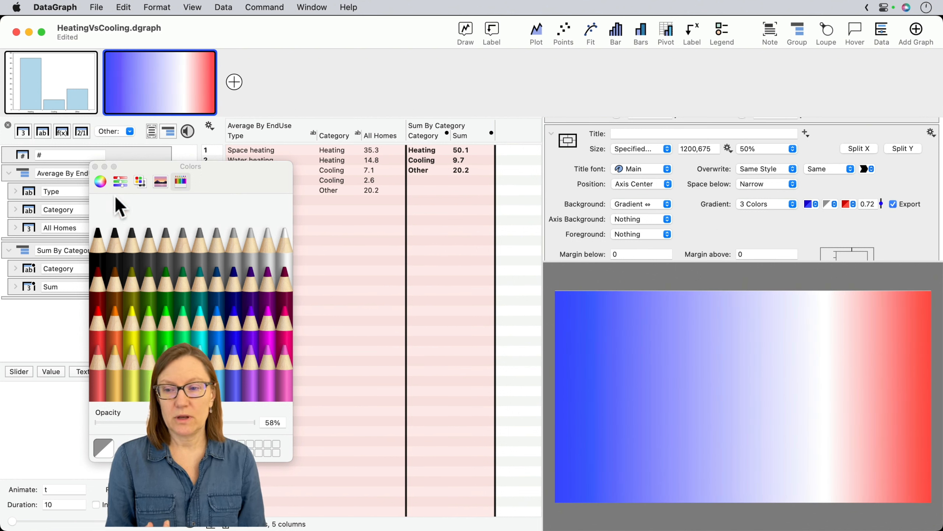
left_click(95, 166)
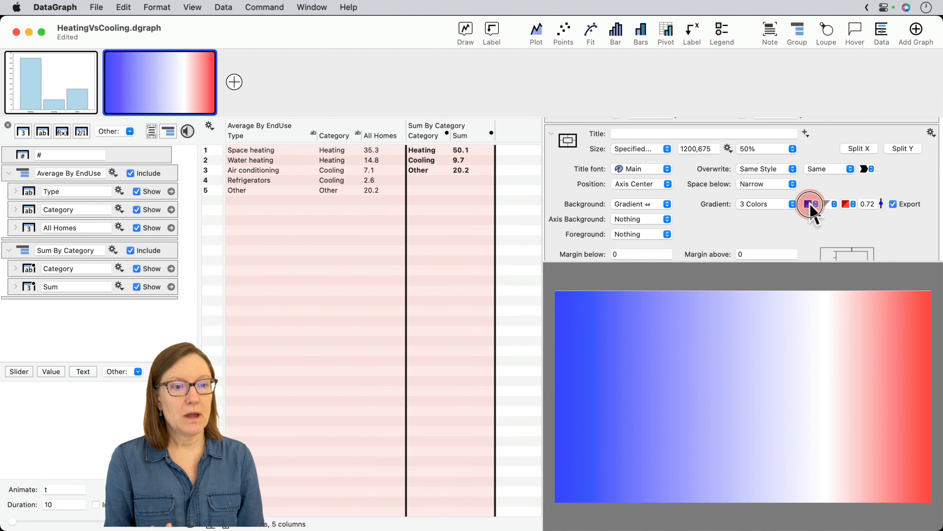
- Set the background gradient's first color to Salmon at 54% opacity
left_click(811, 206)
left_click(101, 374)
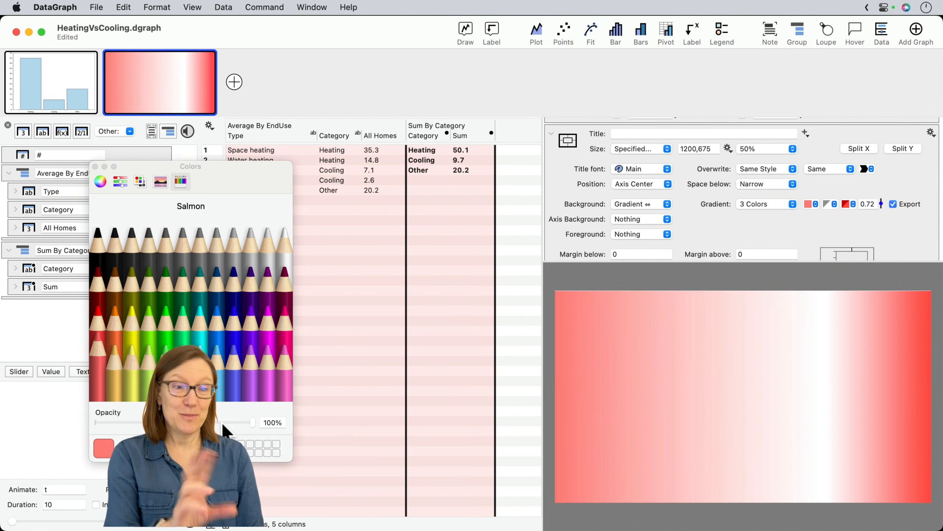
left_click(181, 423)
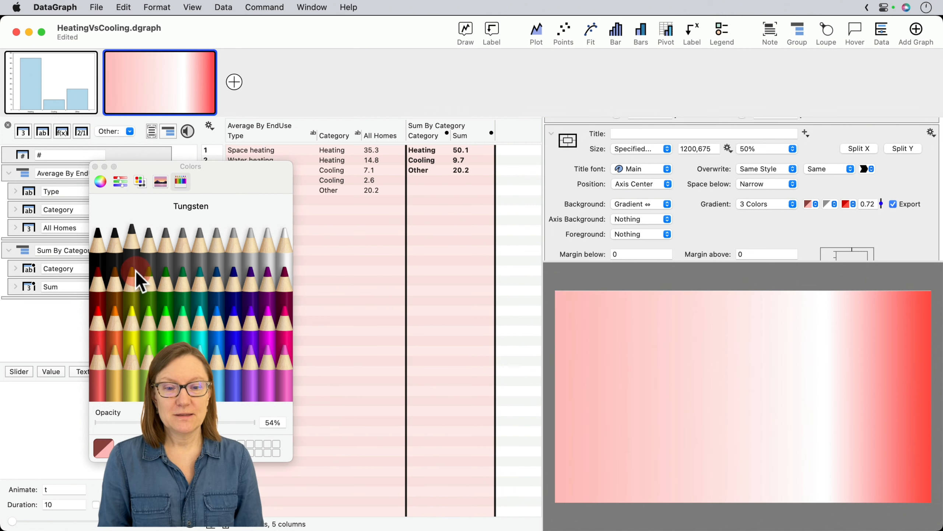
left_click(94, 167)
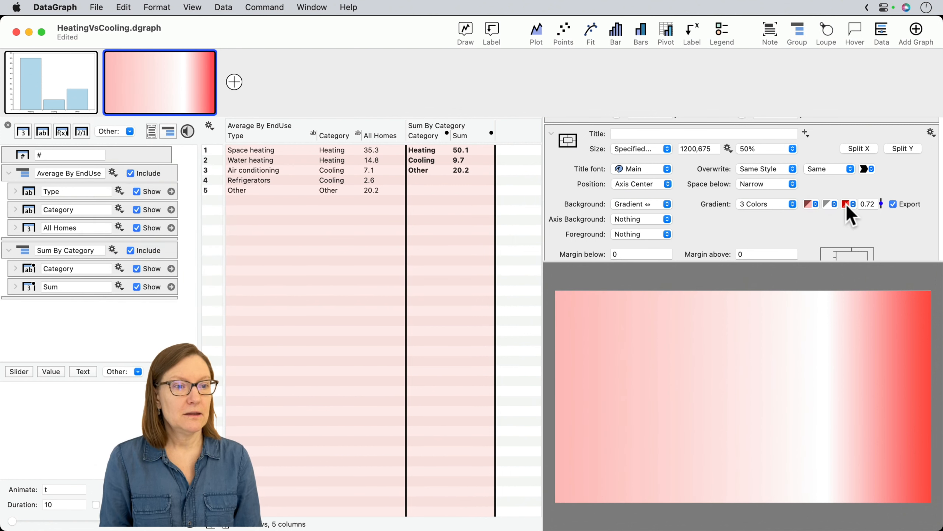
- Set the background gradient's last color to Sky at 85% opacity and collapse the canvas settings
left_click(846, 204)
left_click(217, 388)
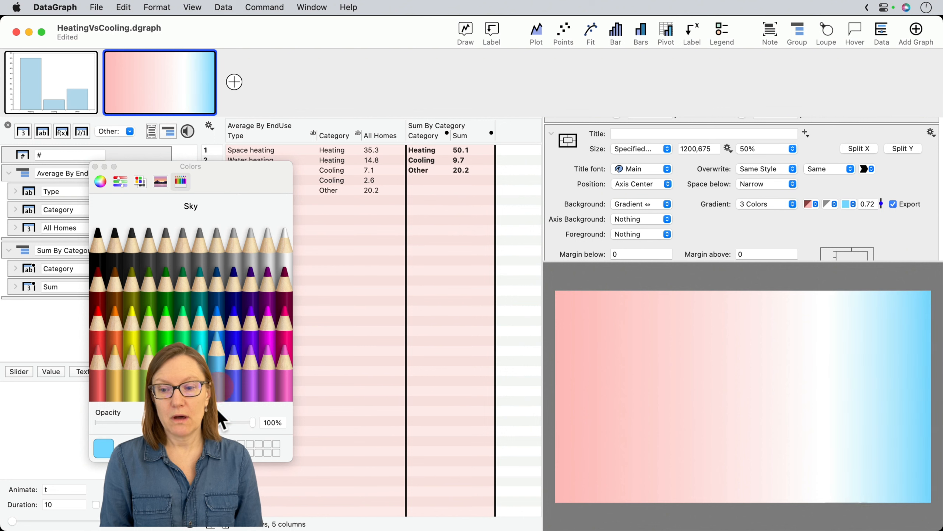
left_click_drag(253, 423, 229, 423)
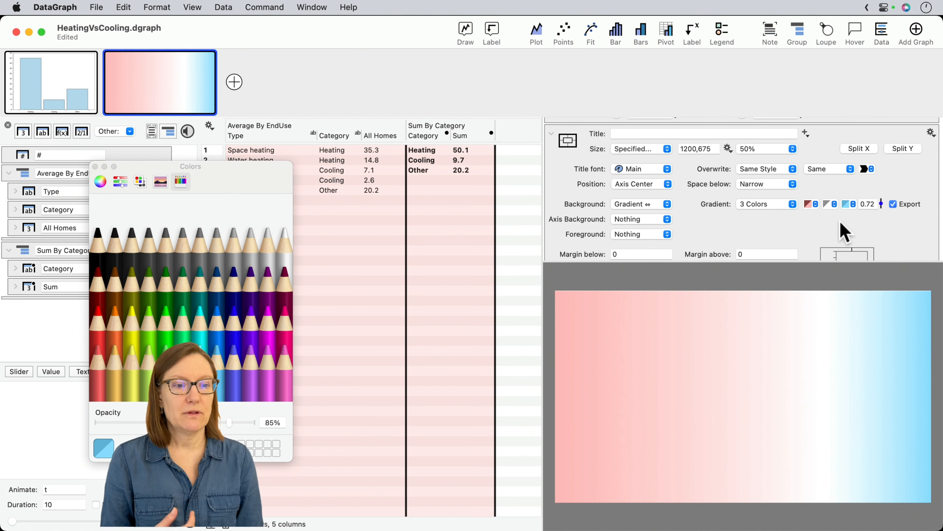
left_click(95, 167)
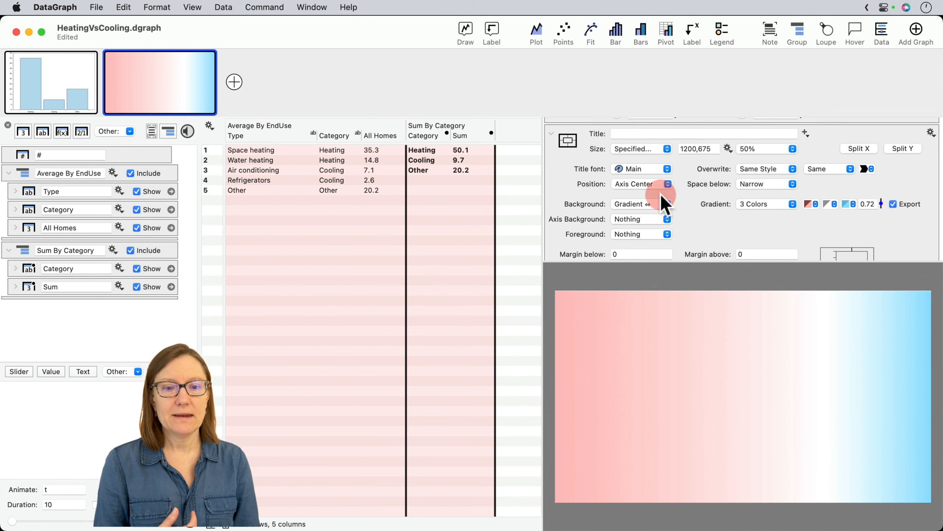
left_click(552, 132)
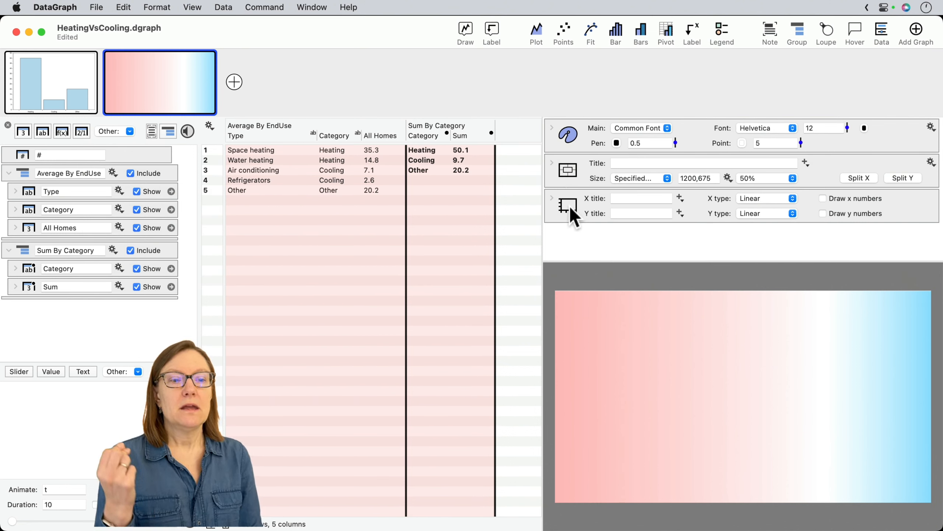
- Copy the canvas settings from the finished donut infographic in Day1-Part-to-Whole--HeatingVsCooling.dgraph
left_click(567, 207)
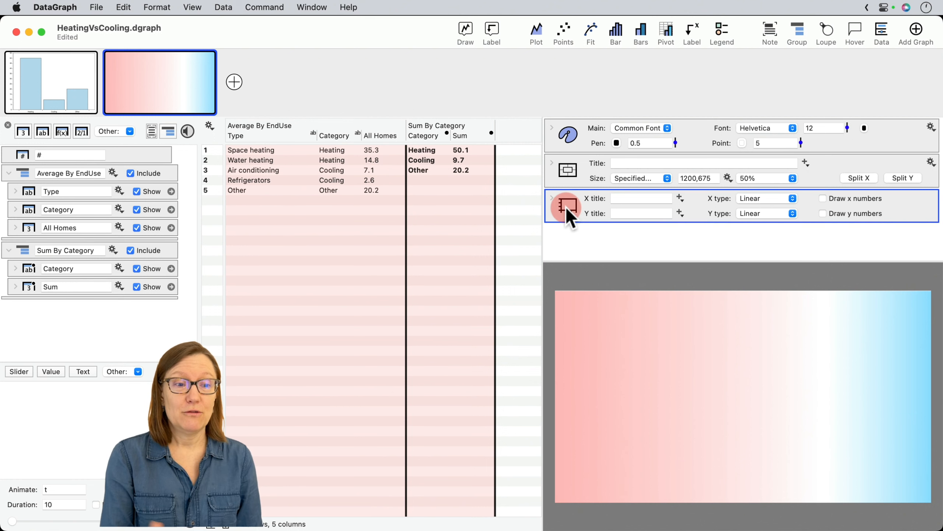
left_click(567, 172)
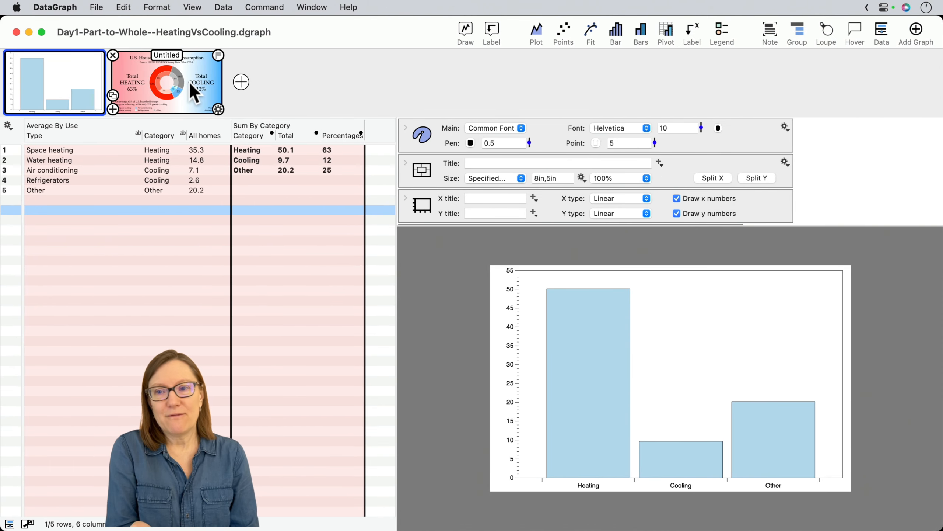
left_click(190, 86)
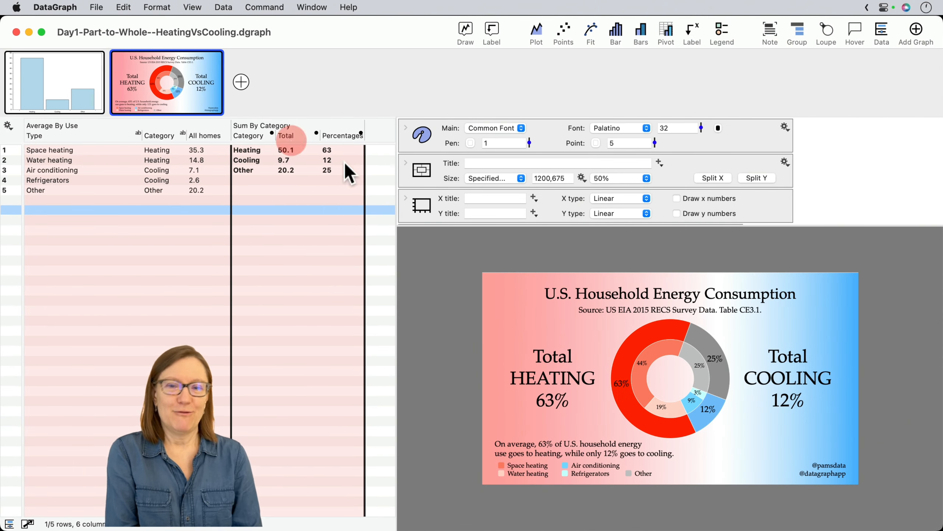
left_click(428, 171)
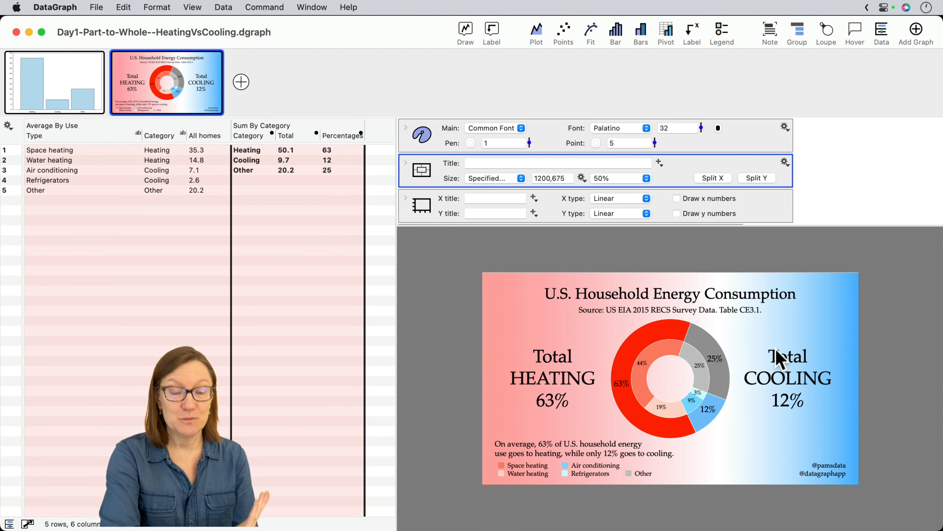
left_click(421, 169)
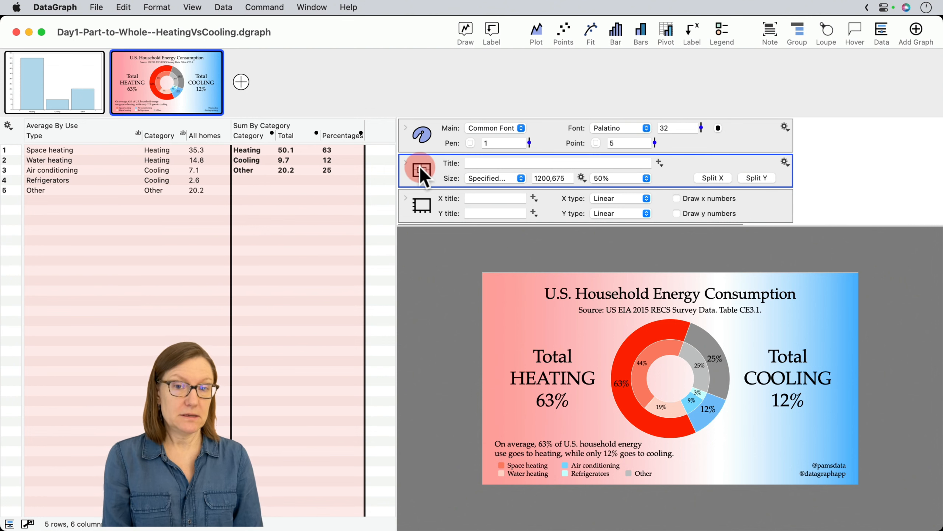
left_click(123, 7)
left_click(142, 74)
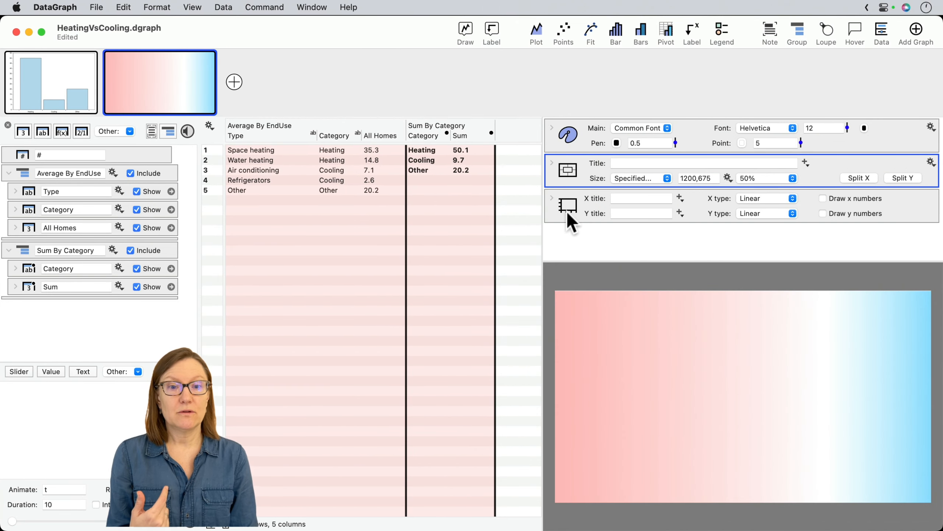
- Paste the copied canvas settings onto the composition graph in HeatingVsCooling.dgraph
left_click(123, 7)
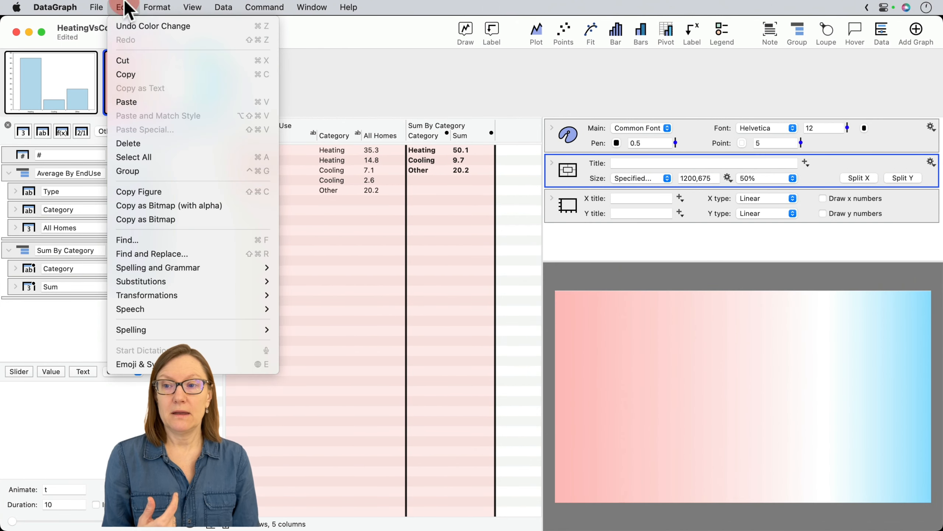
left_click(127, 102)
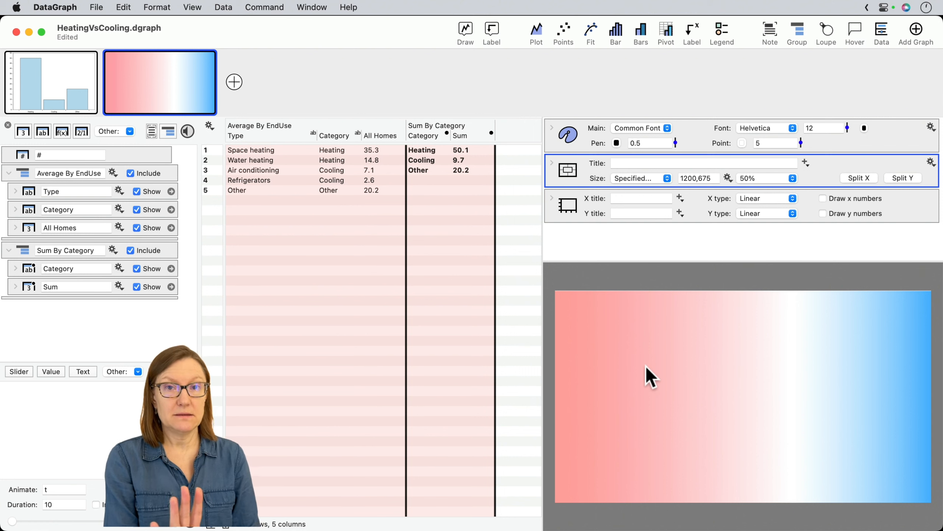
key("ctrl+Left")
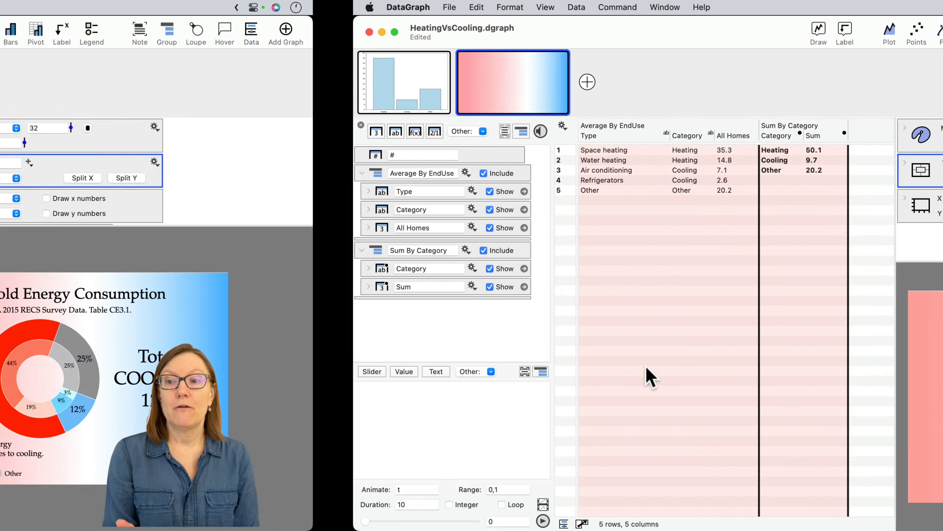
key("ctrl+Right")
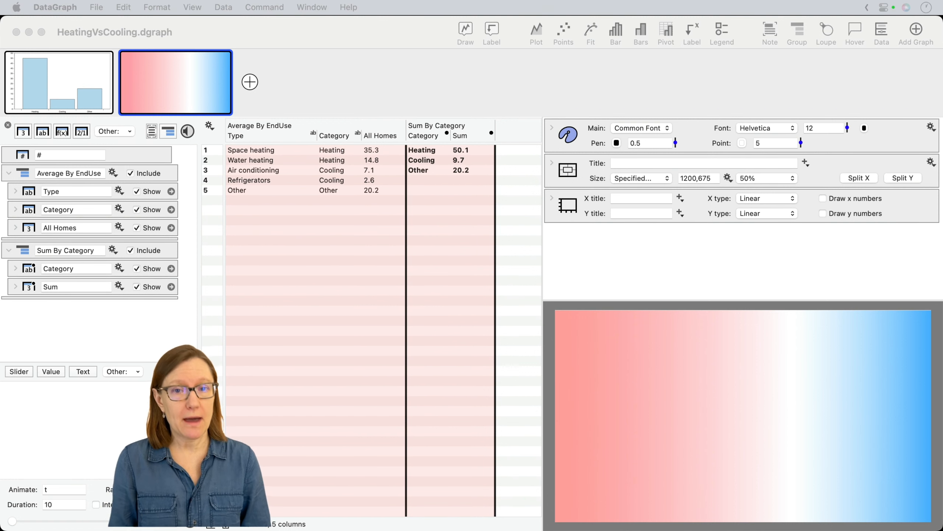
- Add a pie chart of the All Homes column to the composition graph
left_click(476, 85)
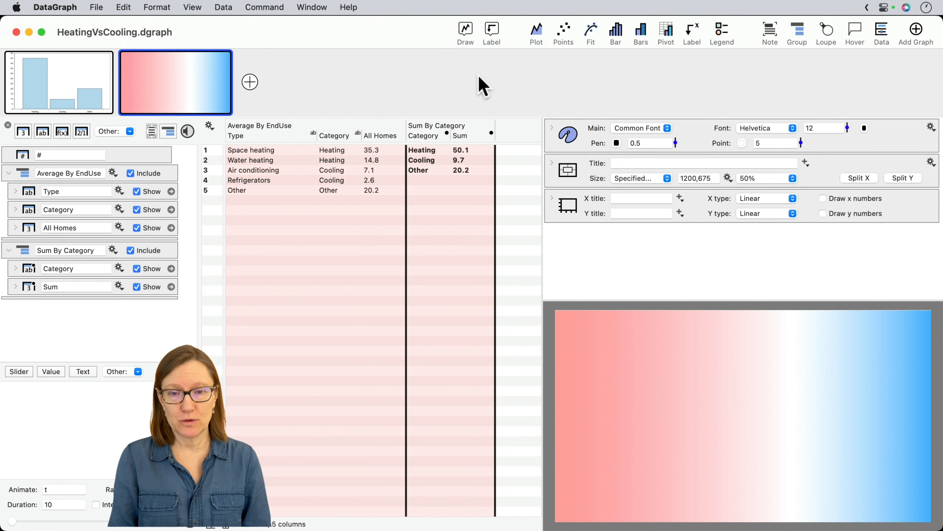
left_click(467, 26)
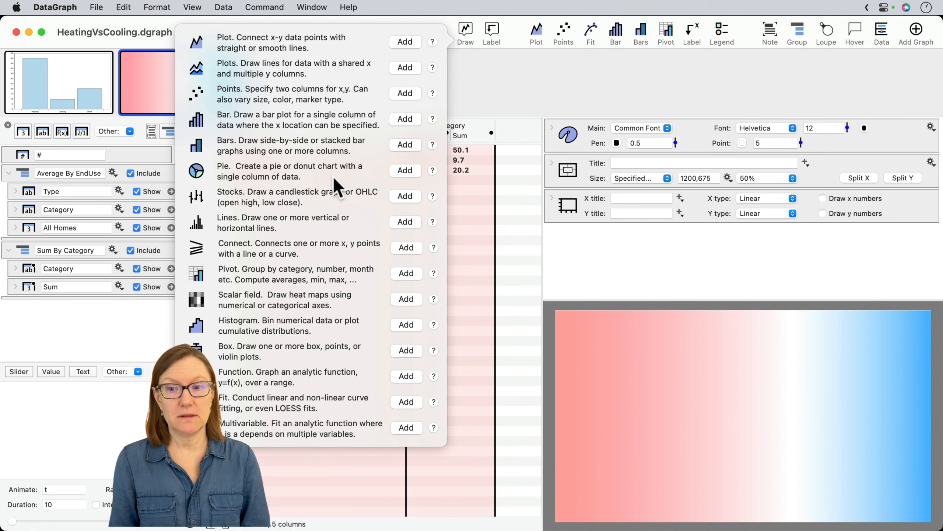
left_click(626, 238)
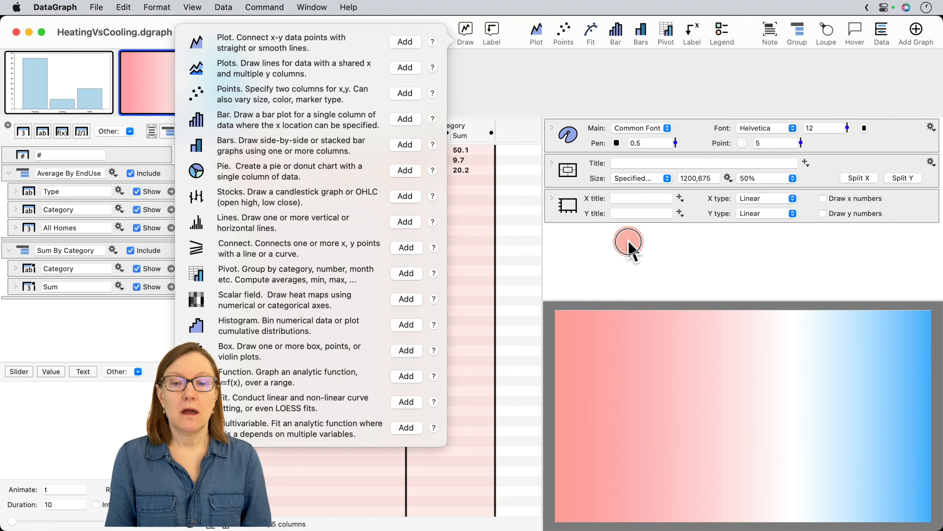
left_click(381, 131)
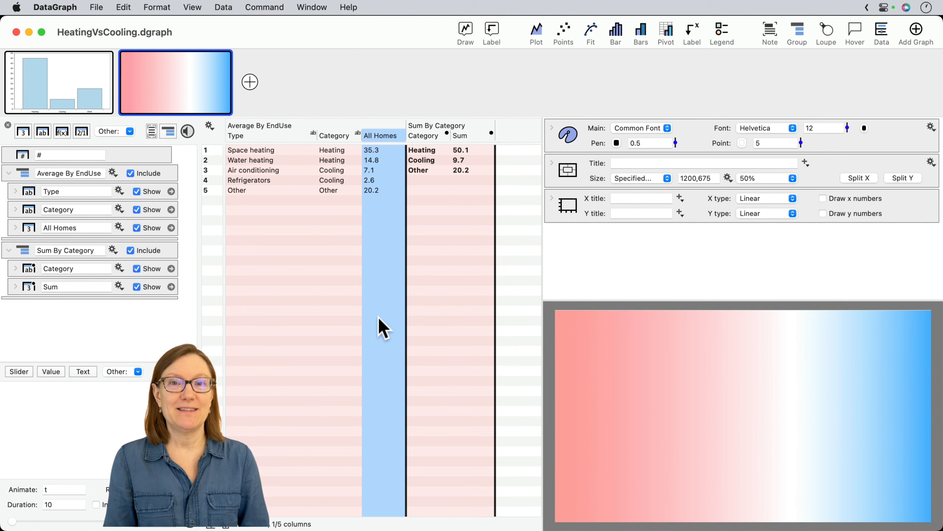
left_click(467, 31)
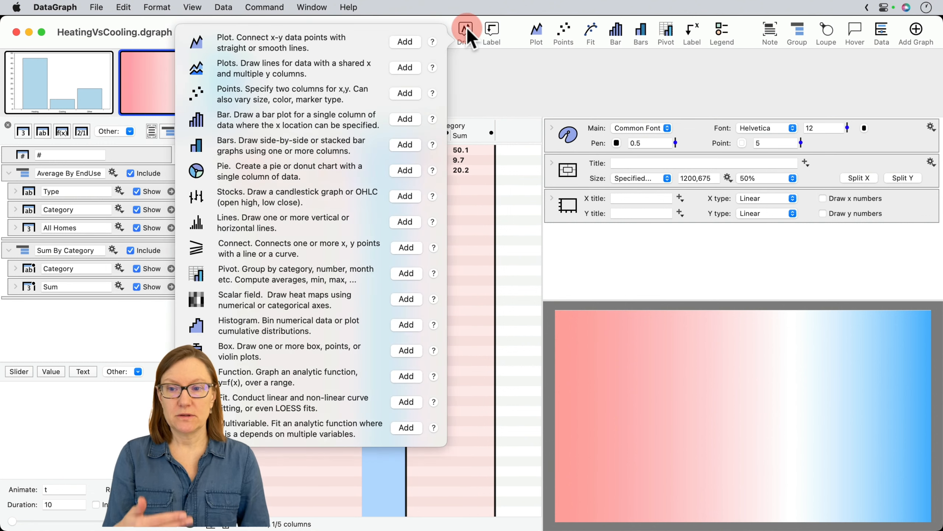
left_click(405, 172)
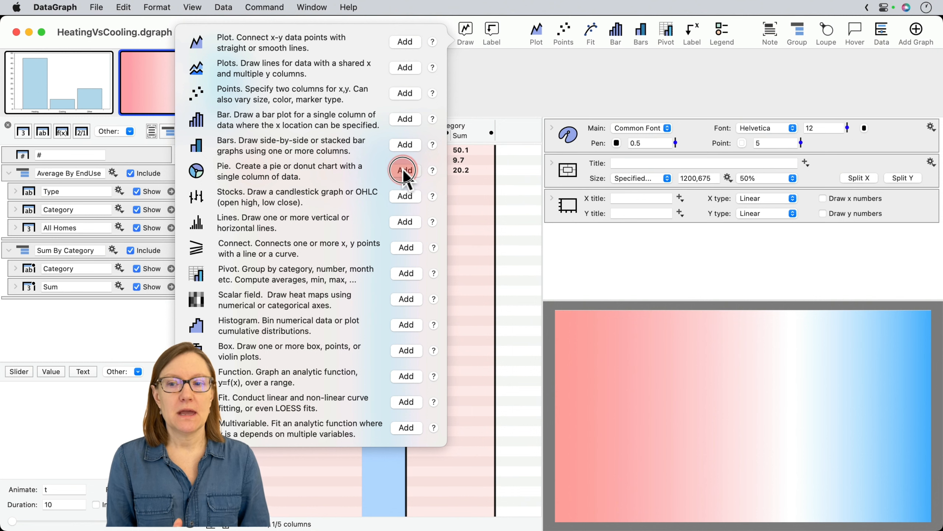
left_click(615, 297)
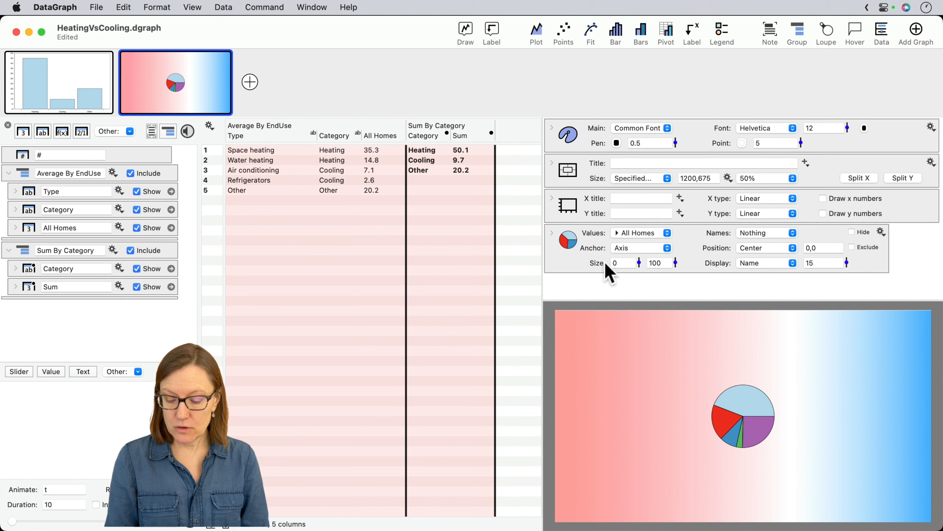
- Turn the pie into a donut by setting its two size values to 50 and 86
left_click_drag(583, 254, 687, 272)
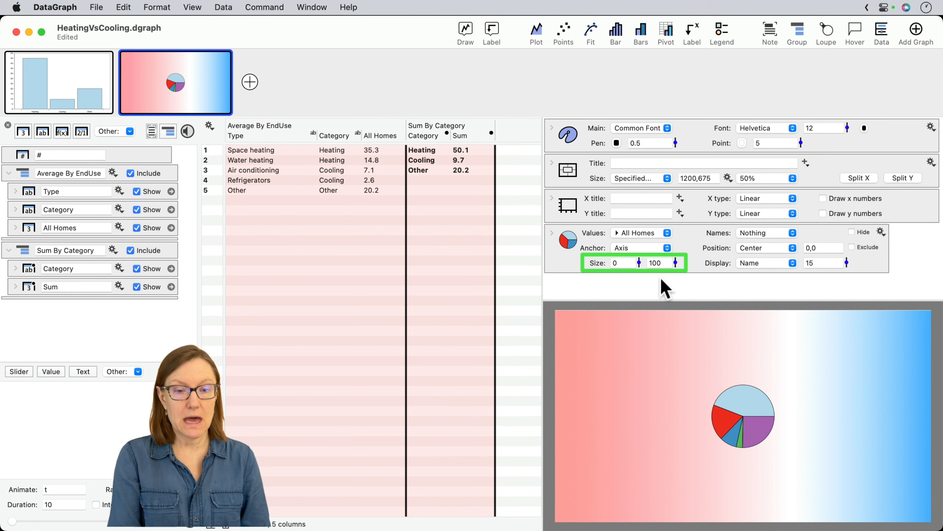
left_click_drag(676, 264, 634, 229)
left_click(621, 262)
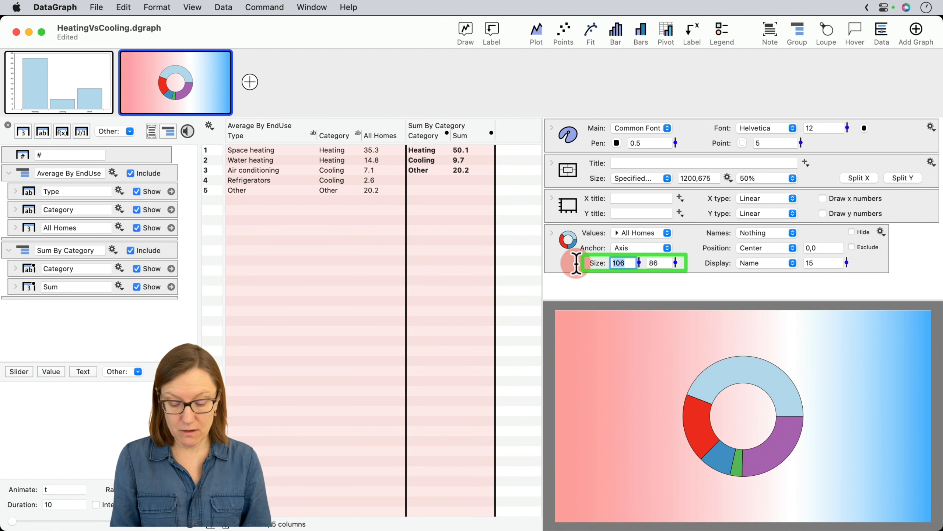
type("50")
key("Return")
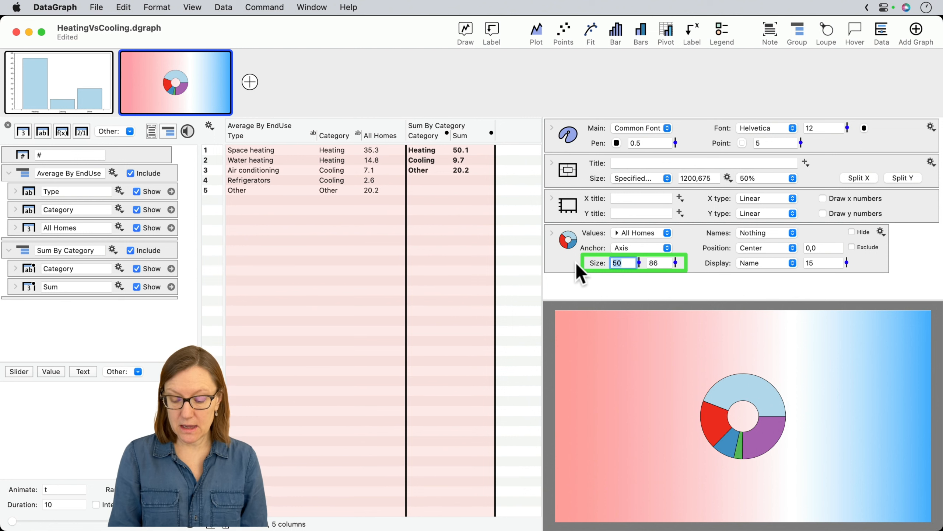
left_click(573, 261)
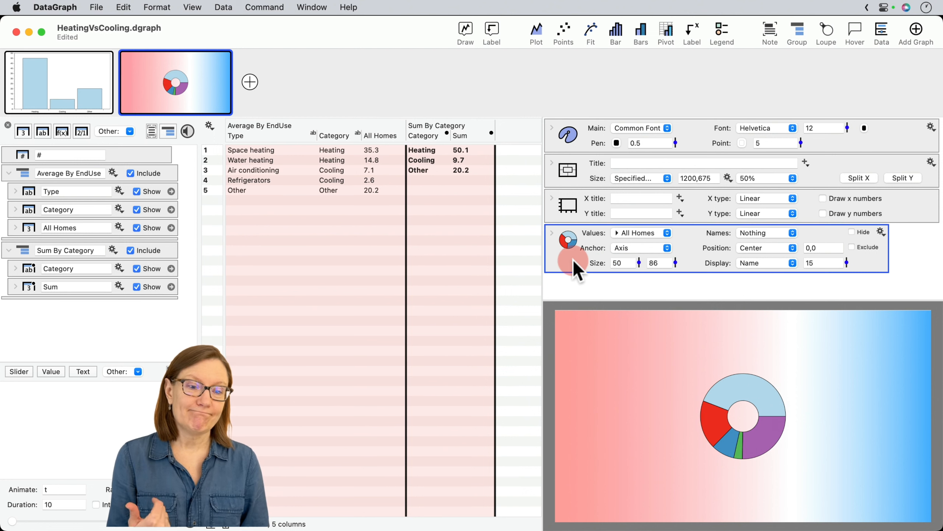
- Expand the donut's settings and take its fill colors from the Type column of Average By EndUse
left_click(551, 231)
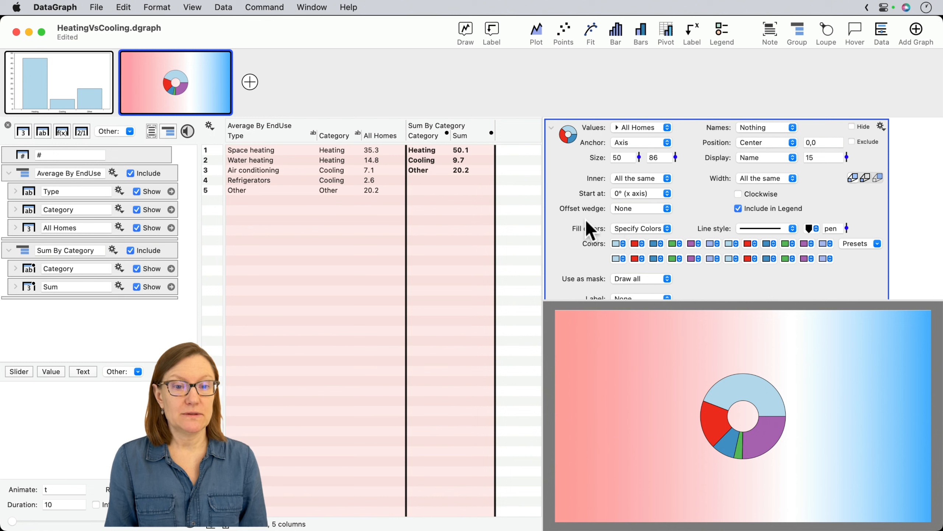
left_click_drag(504, 242, 568, 229)
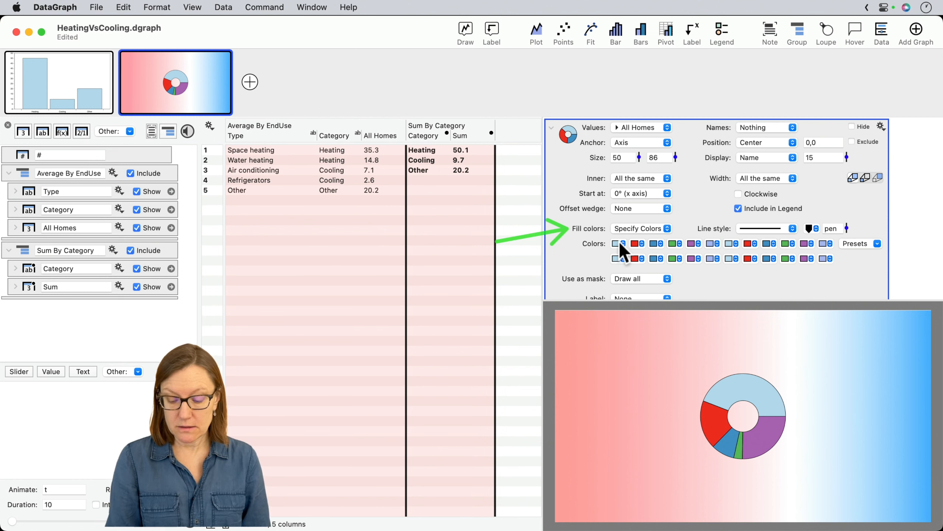
left_click(263, 150)
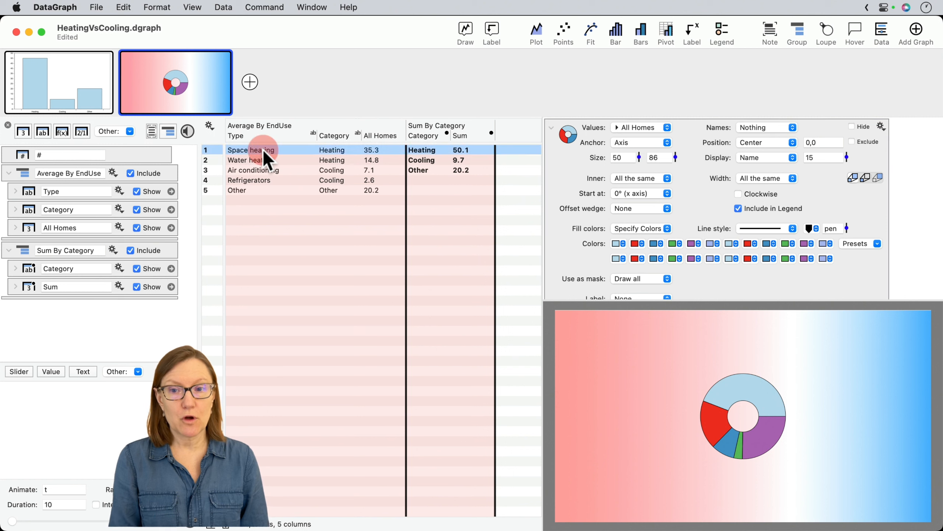
left_click(623, 244)
left_click(804, 369)
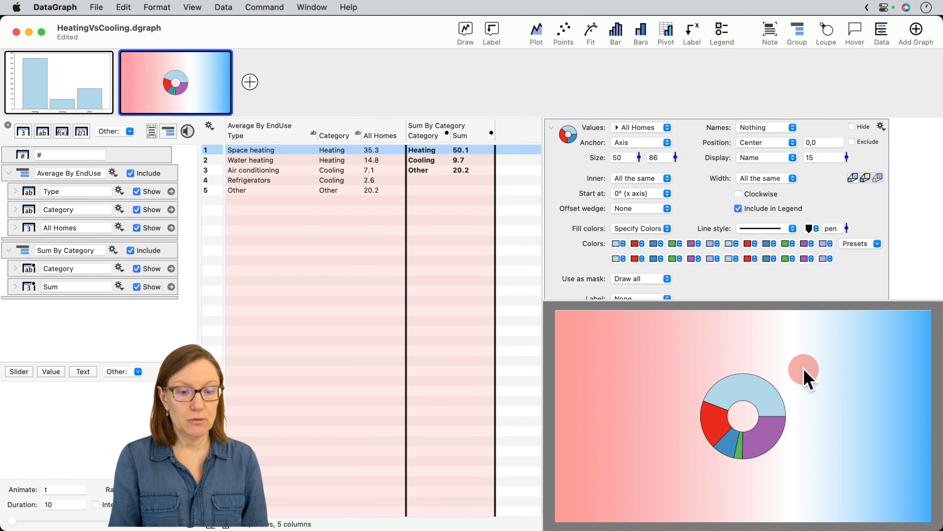
left_click_drag(773, 344, 749, 396)
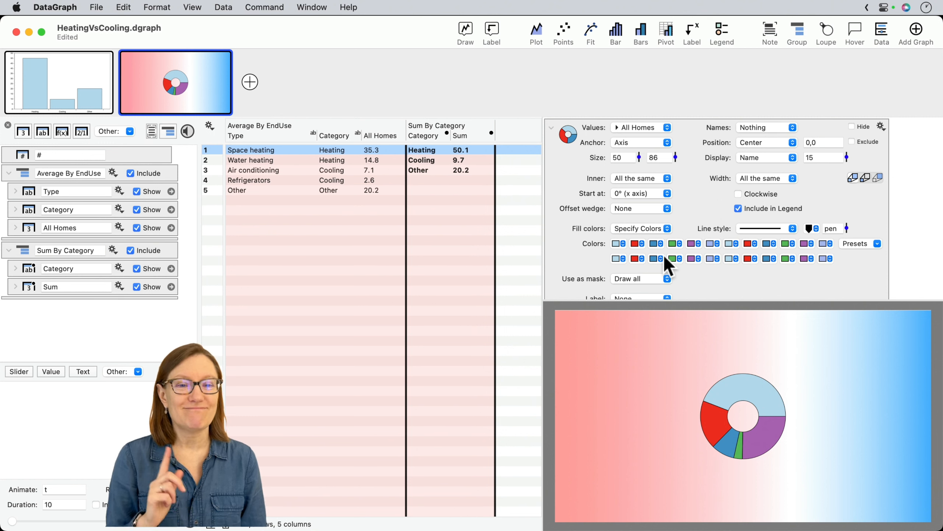
left_click(641, 229)
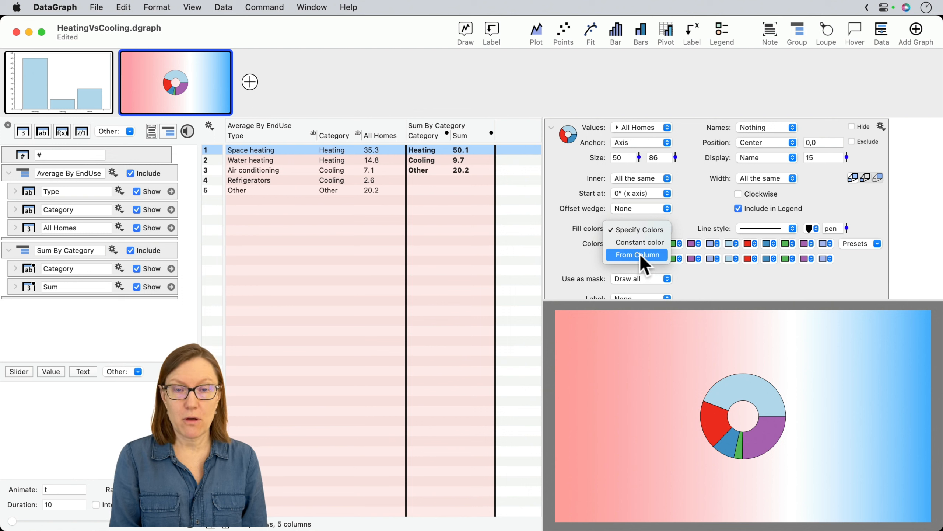
left_click(642, 256)
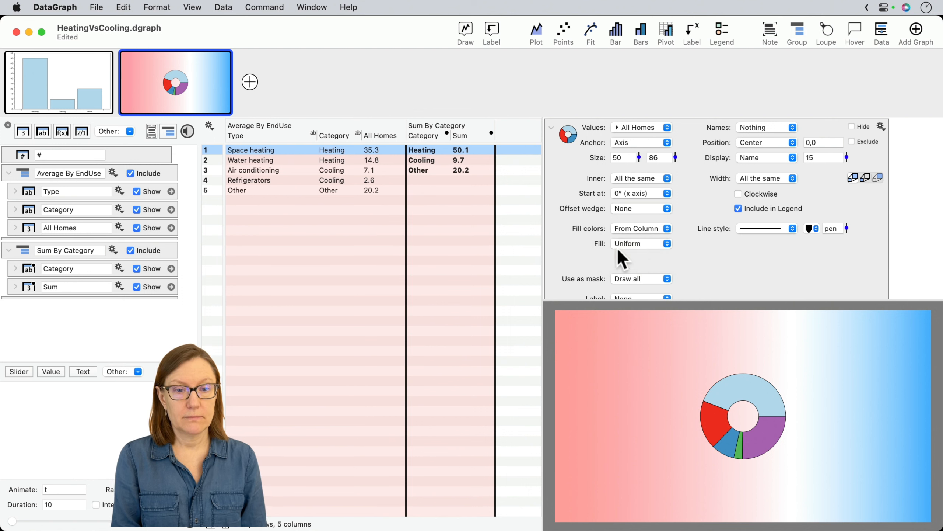
left_click(633, 243)
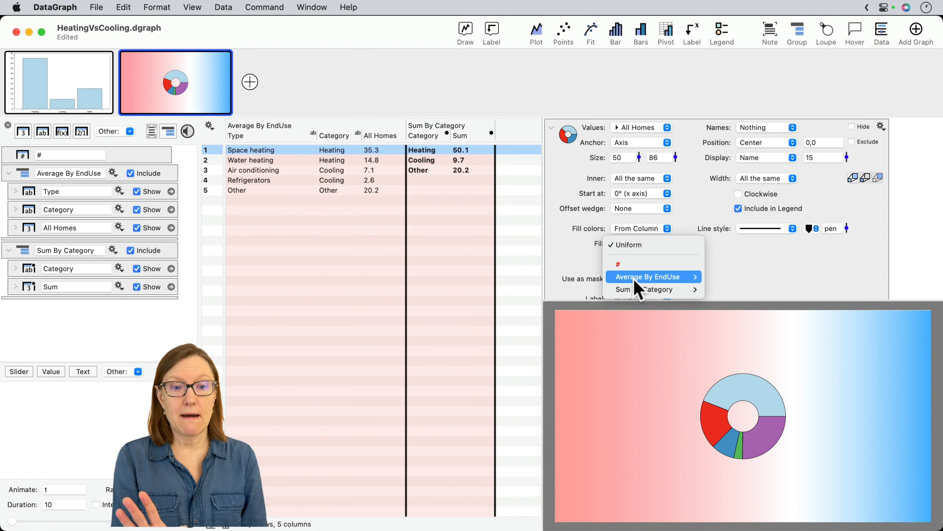
mouse_move(649, 277)
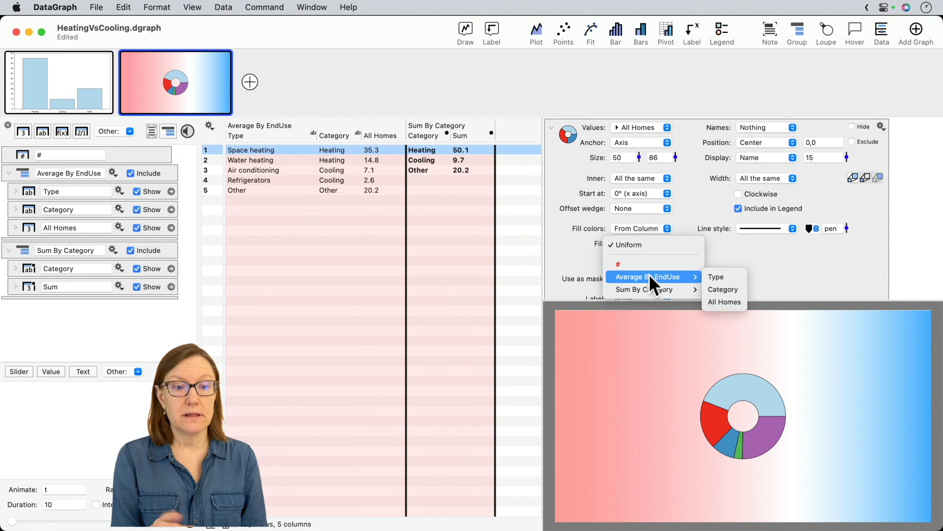
left_click(729, 276)
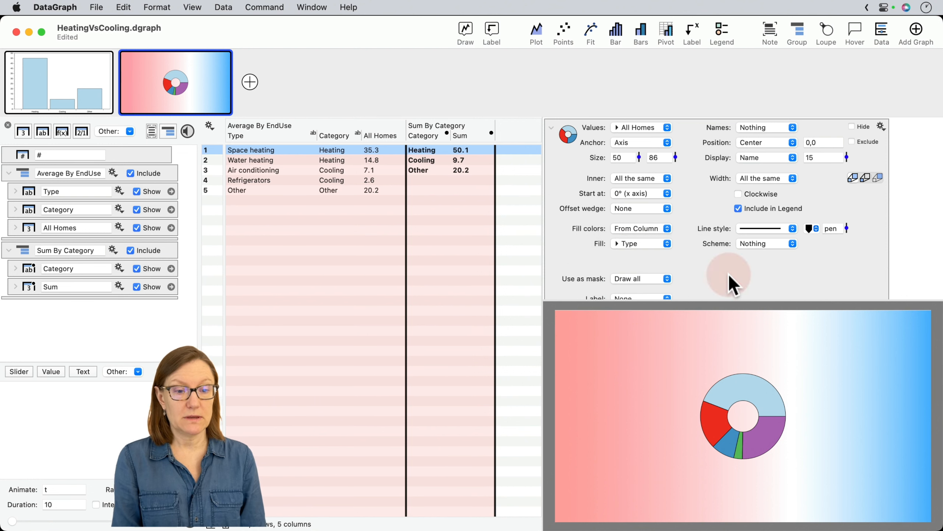
- Create a color scheme for the donut's fill, expand its category entries and name it Type
left_click(763, 243)
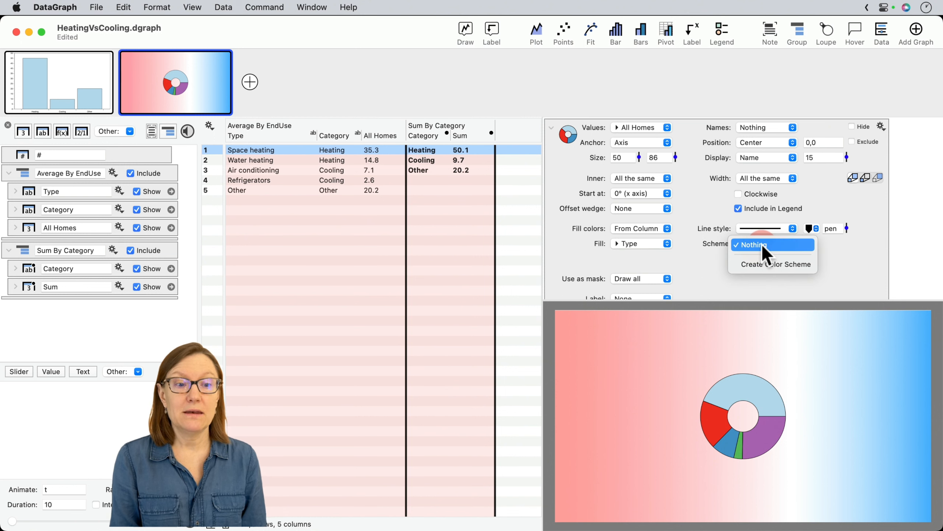
left_click(761, 265)
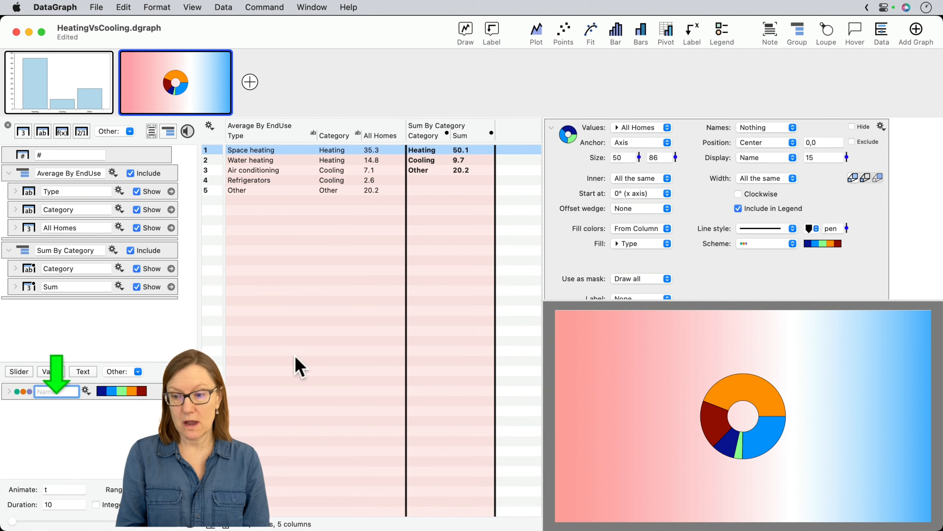
left_click(85, 389)
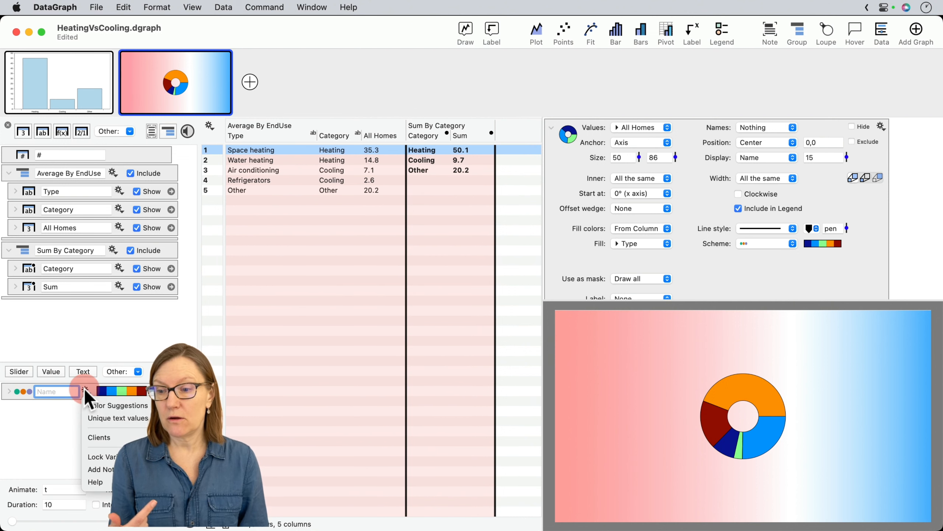
left_click(47, 391)
left_click(8, 391)
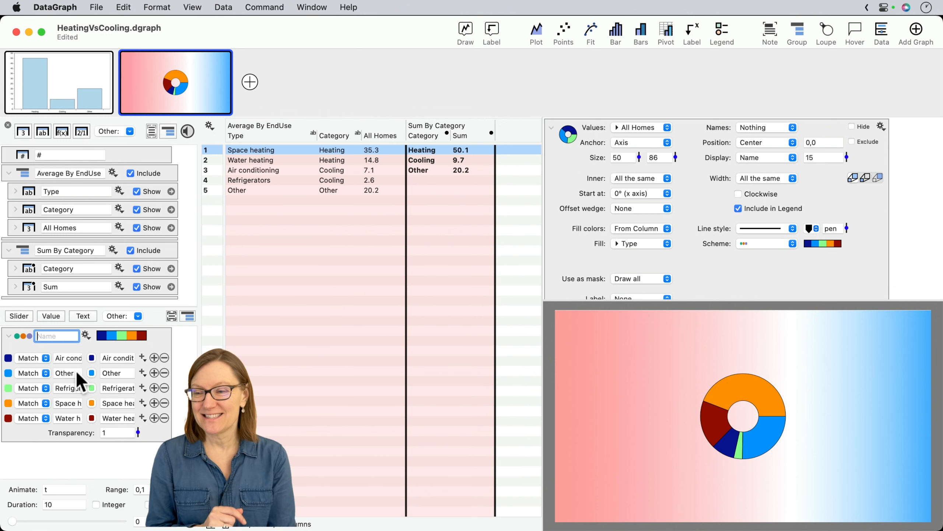
left_click(52, 336)
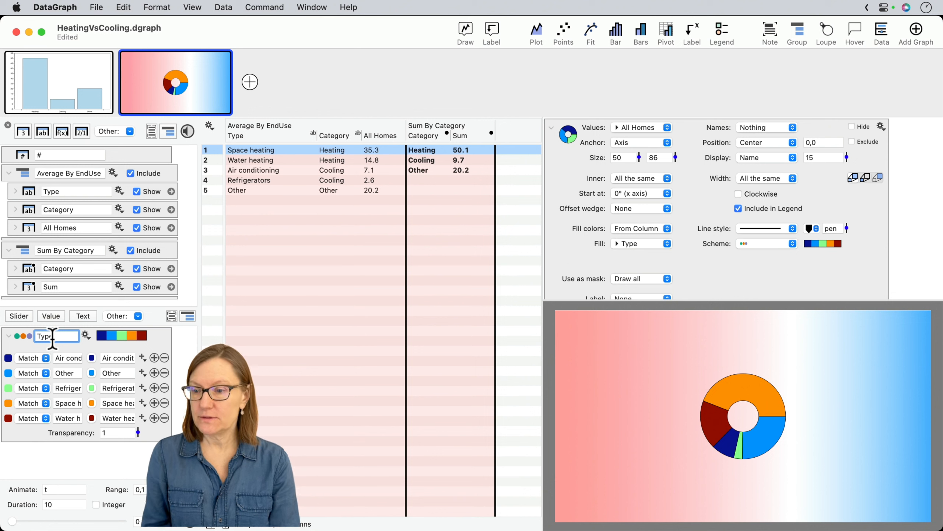
- Apply the red-blue diverging color suggestion to the Type scheme, ordered from blue through white to red
left_click(86, 335)
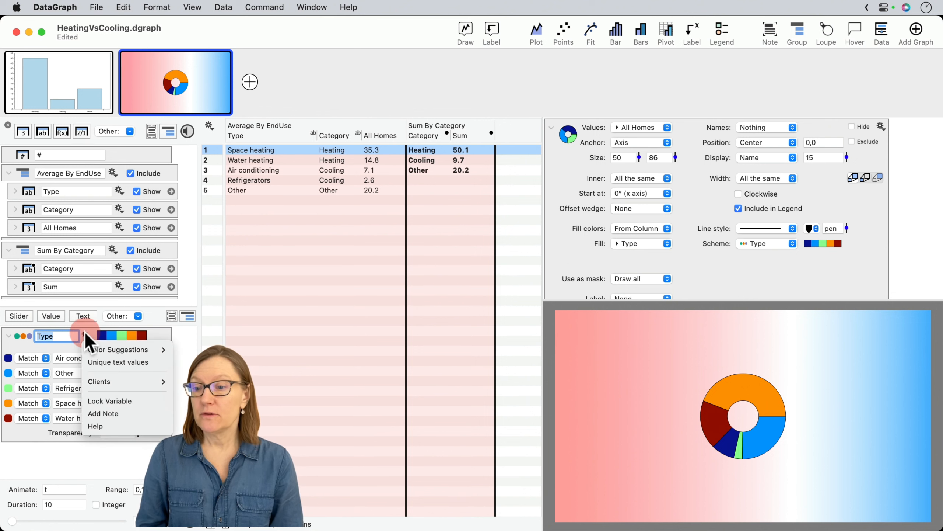
mouse_move(119, 349)
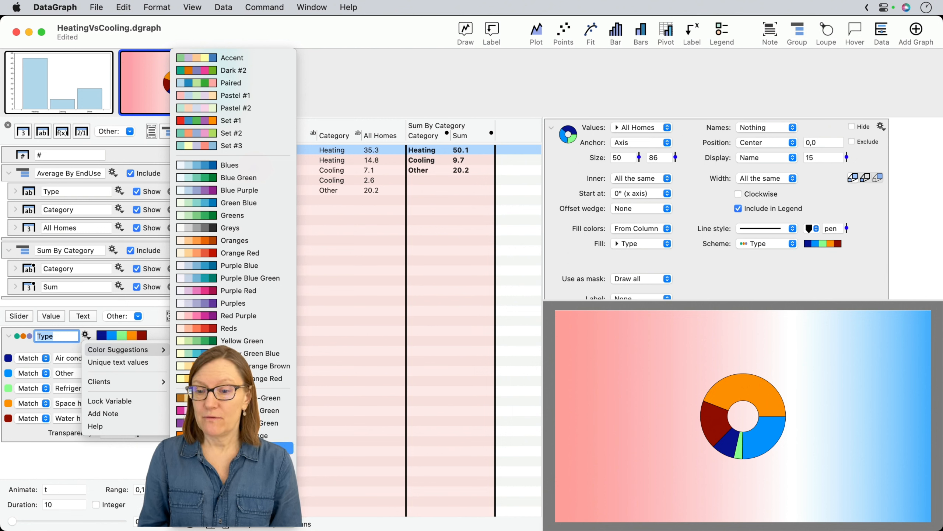
left_click(234, 447)
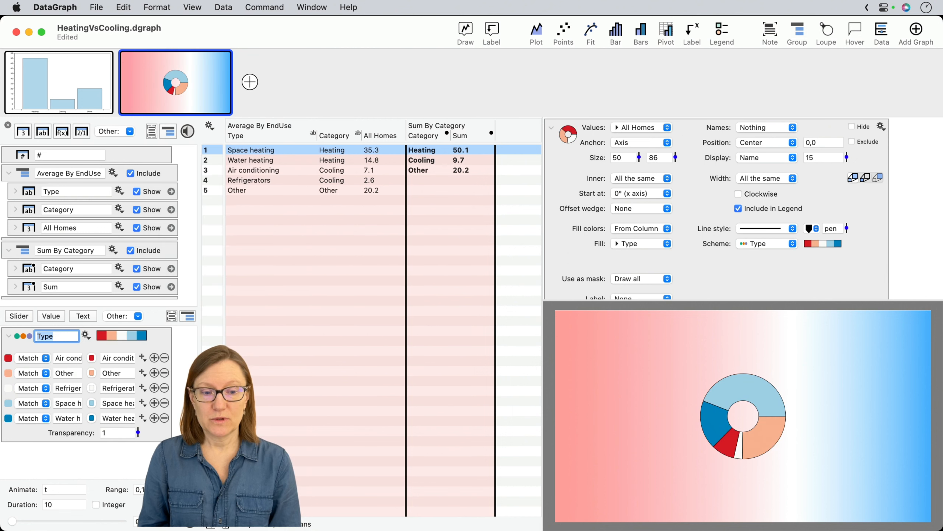
left_click(86, 336)
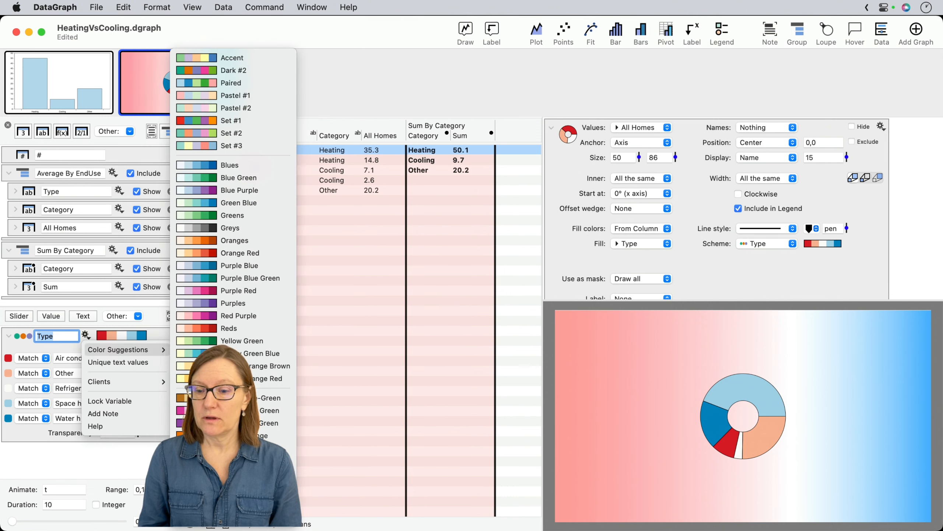
left_click(219, 524)
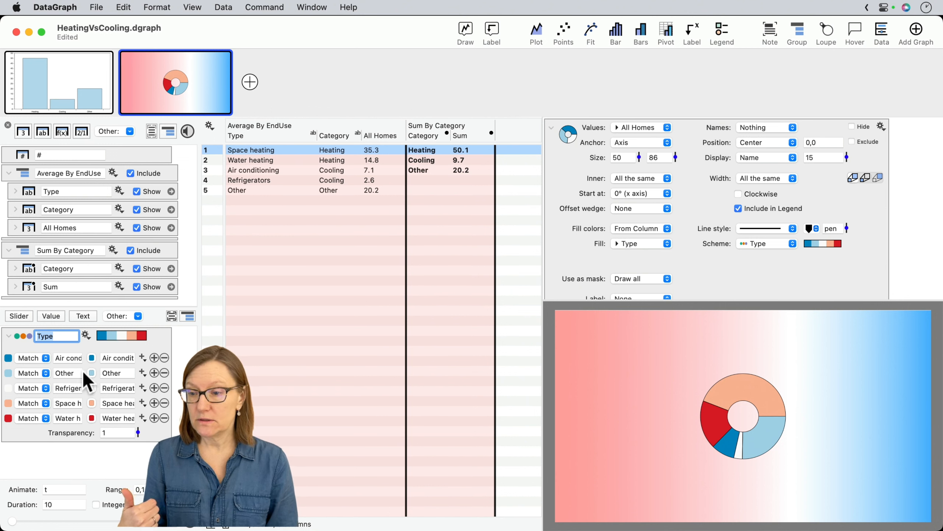
- In the Type scheme, copy the light blue of Other to Refrigerators and set the color of Other to Silver
left_click(117, 358)
left_click(100, 388)
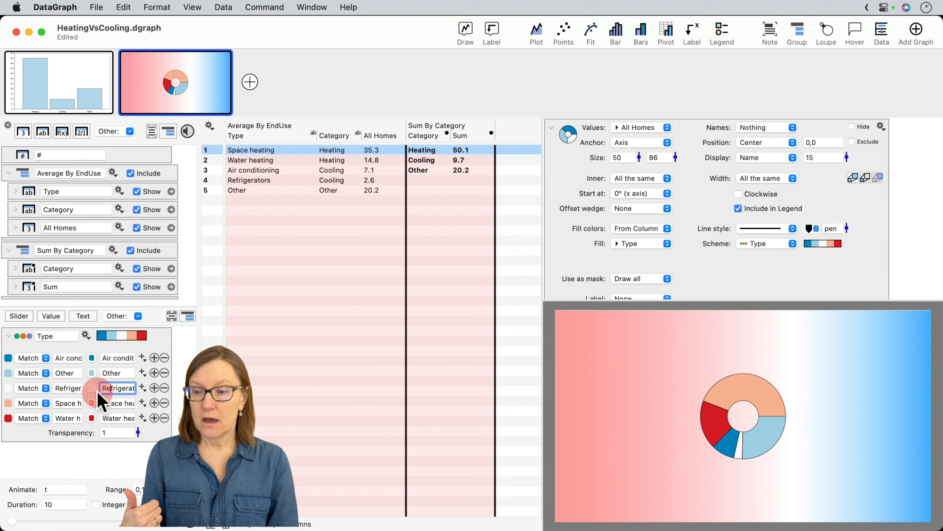
left_click_drag(92, 371, 91, 388)
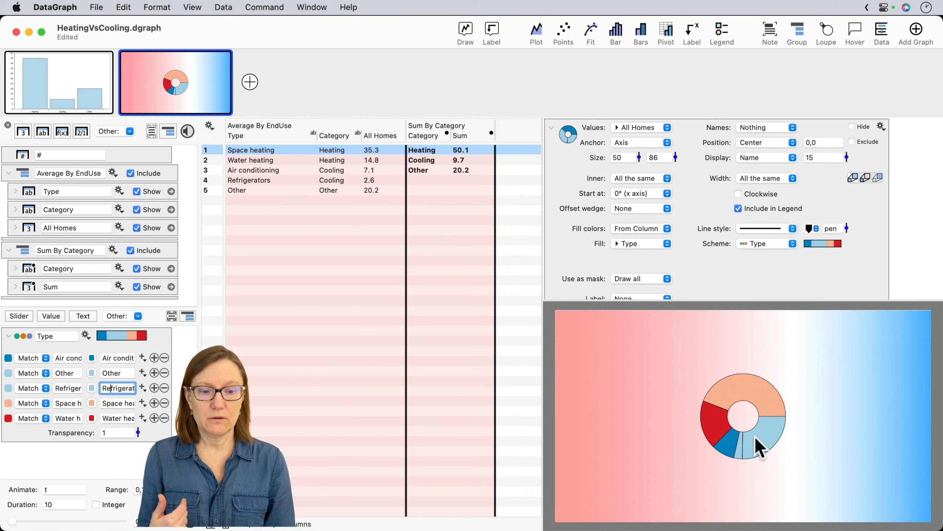
left_click(92, 373)
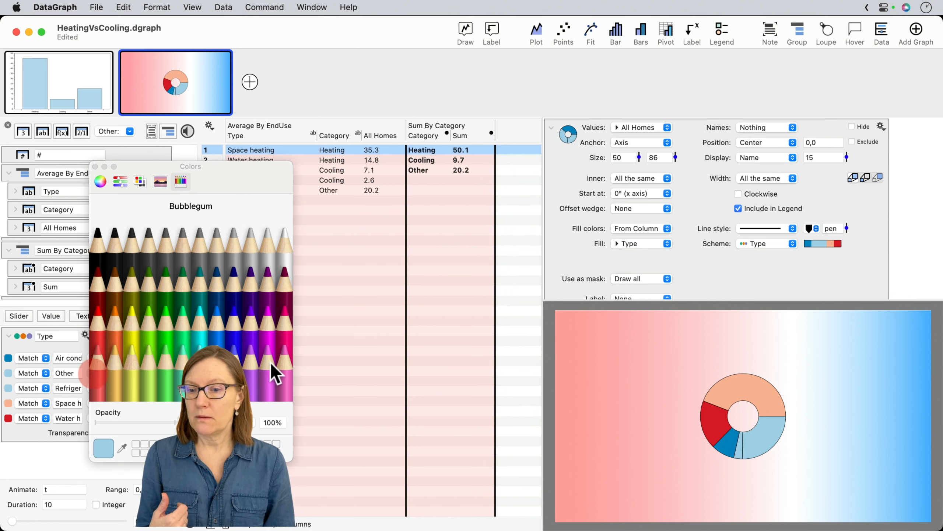
left_click(250, 264)
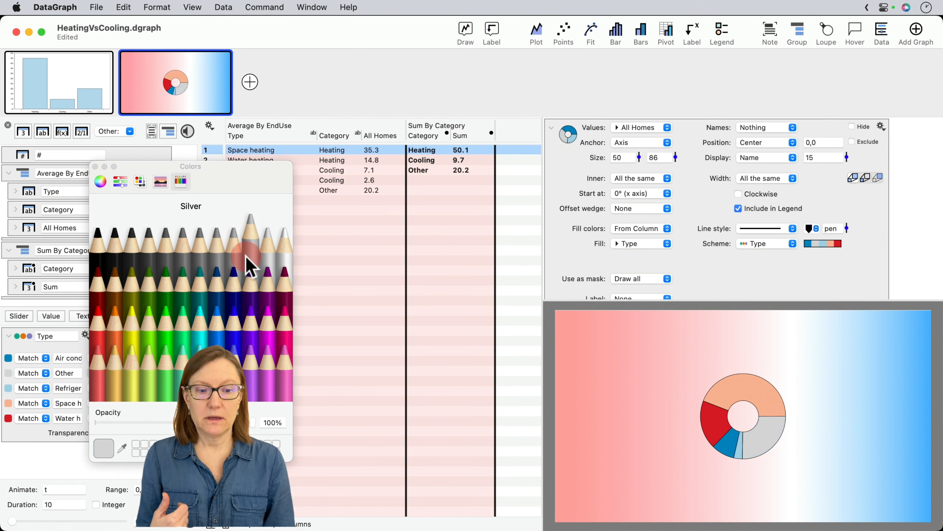
- Set the color of Other in the Type scheme to Mercury and close the color picker
left_click(268, 262)
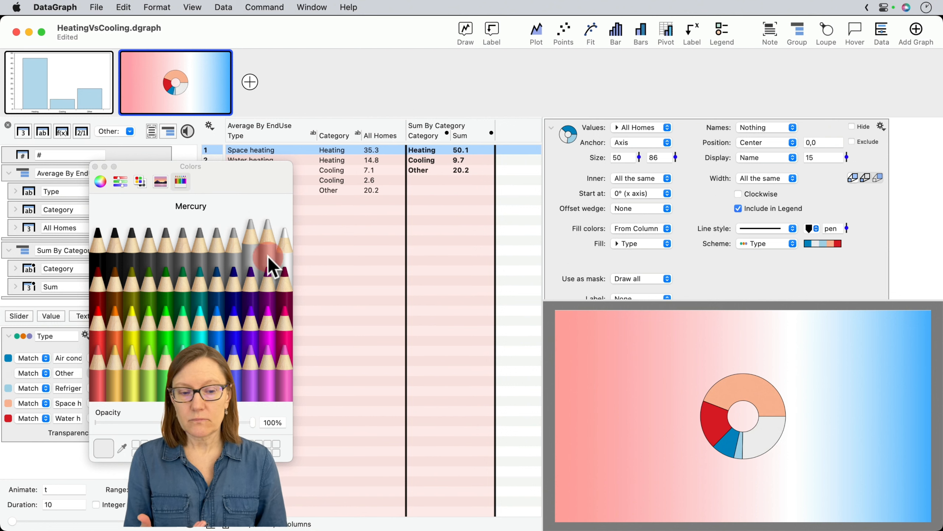
left_click(95, 166)
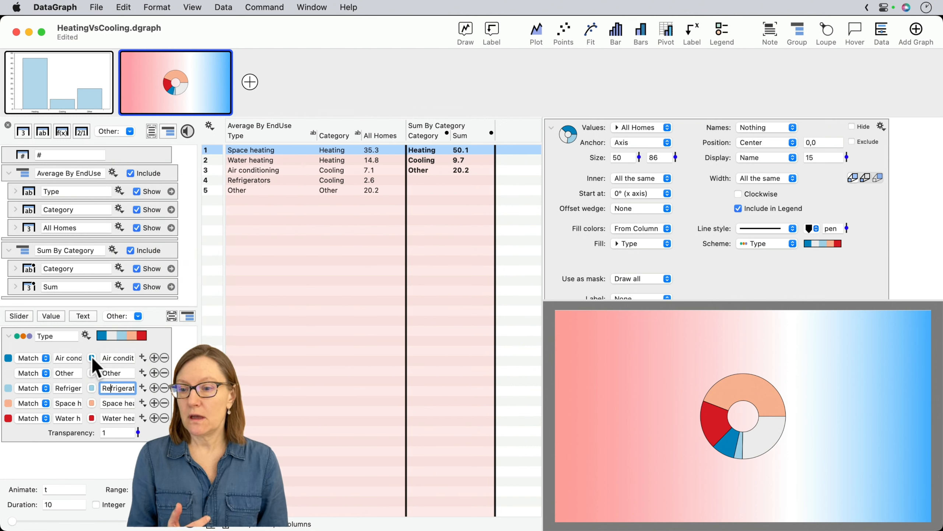
mouse_move(93, 357)
left_mouse_down()
mouse_move(93, 390)
mouse_move(92, 358)
left_mouse_up()
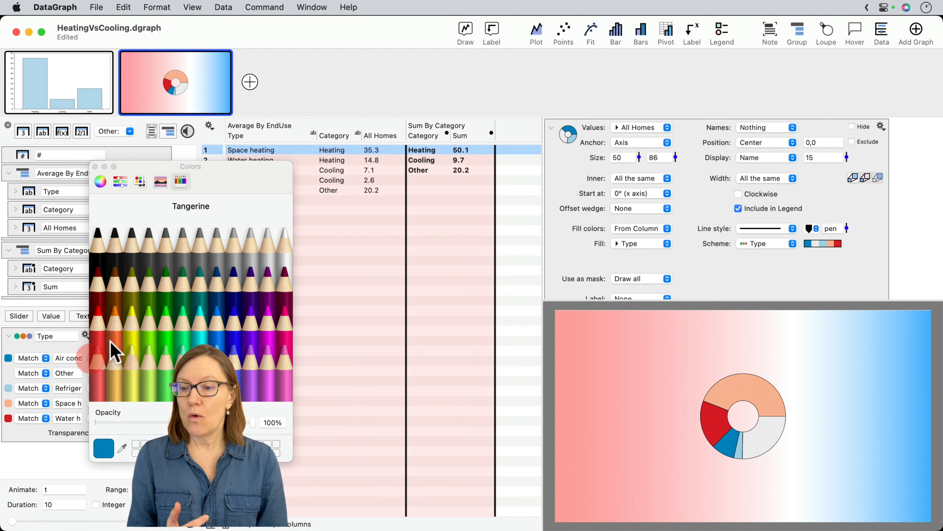
left_click_drag(223, 172, 321, 150)
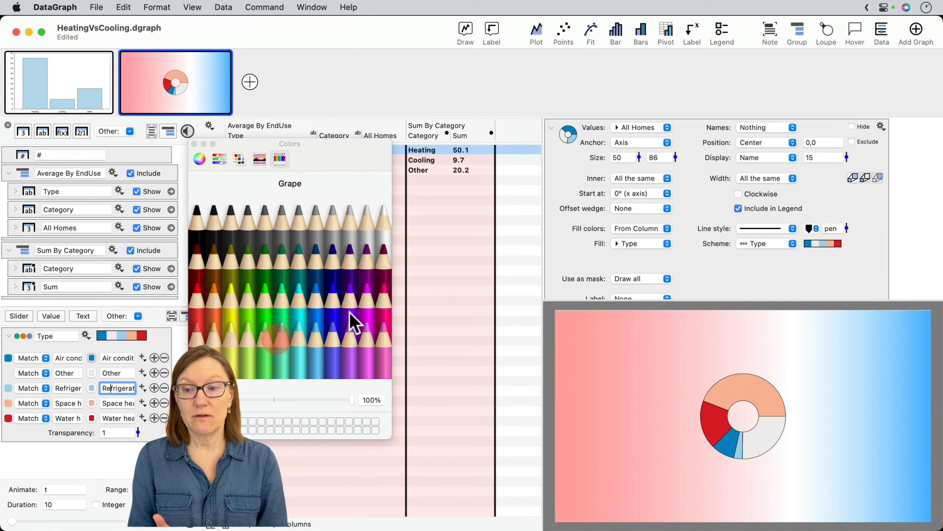
left_click(194, 144)
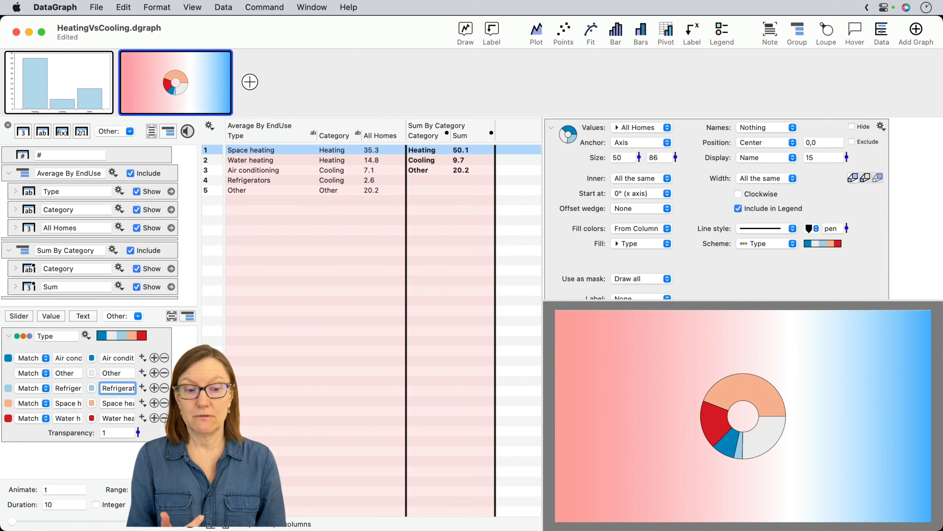
- Collapse the Type scheme and the donut's settings, and duplicate the donut by copying and pasting it
left_click(9, 337)
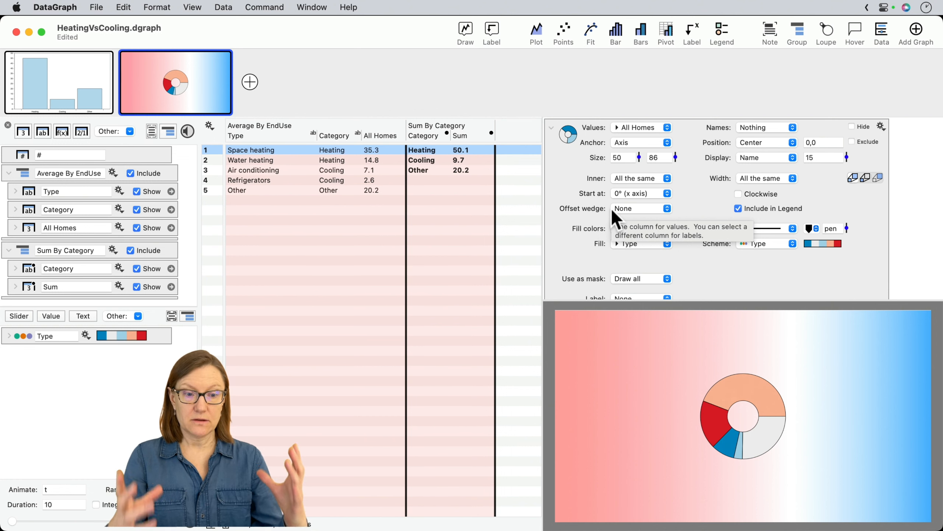
left_click(552, 129)
left_click(571, 241)
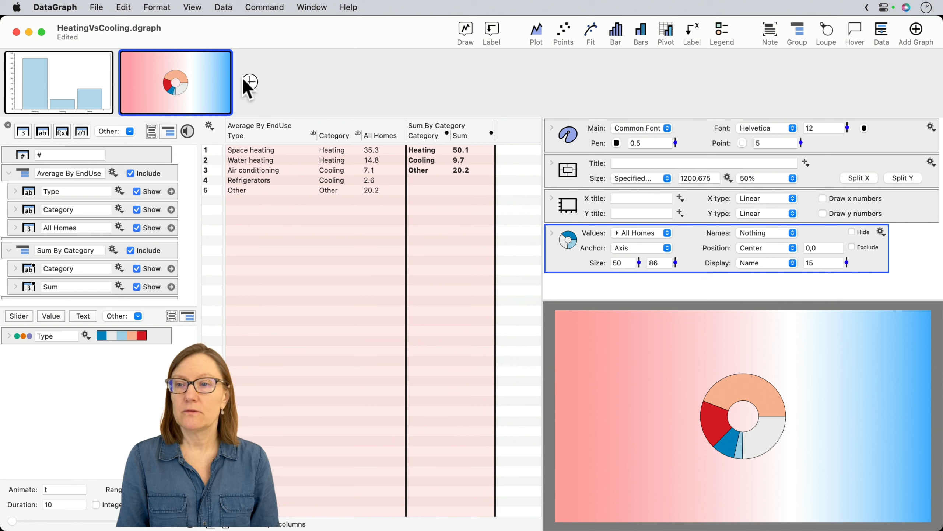
left_click(124, 7)
left_click(147, 74)
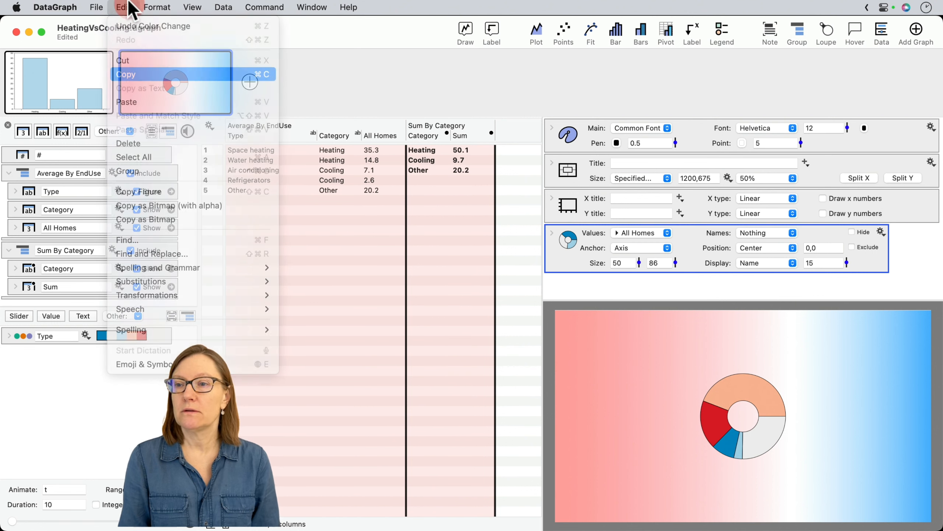
left_click(123, 7)
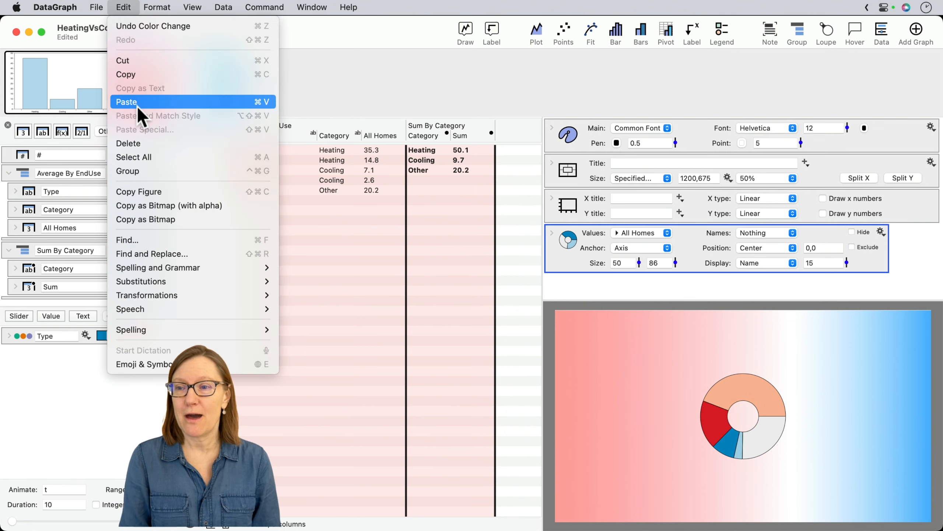
left_click(139, 106)
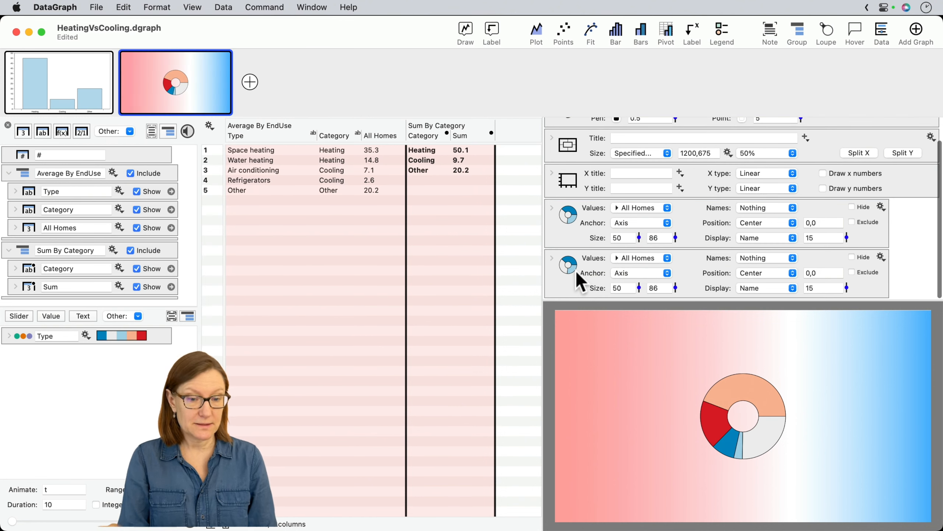
- Expand the duplicated donut, take its values from the Sum column of Sum By Category and enlarge its first size value to 120
left_click(552, 259)
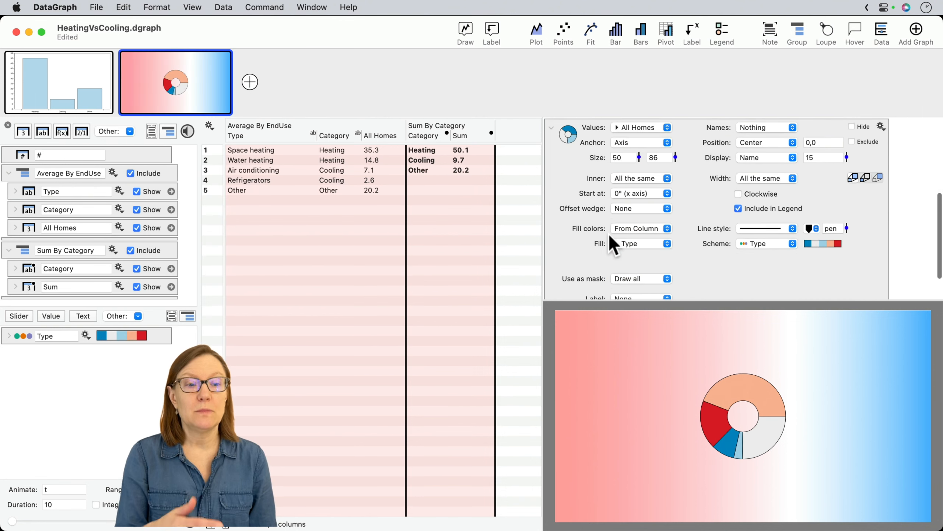
scroll(609, 233, "up", 5)
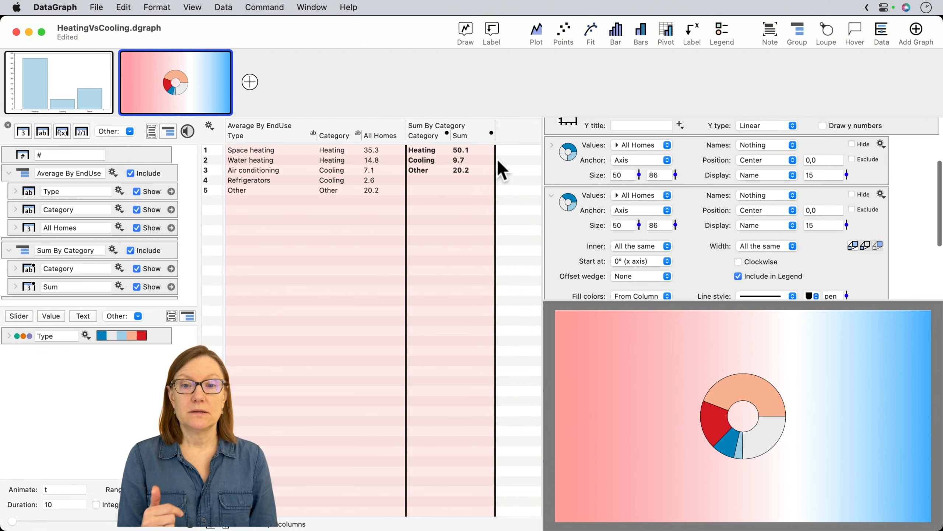
left_click(624, 195)
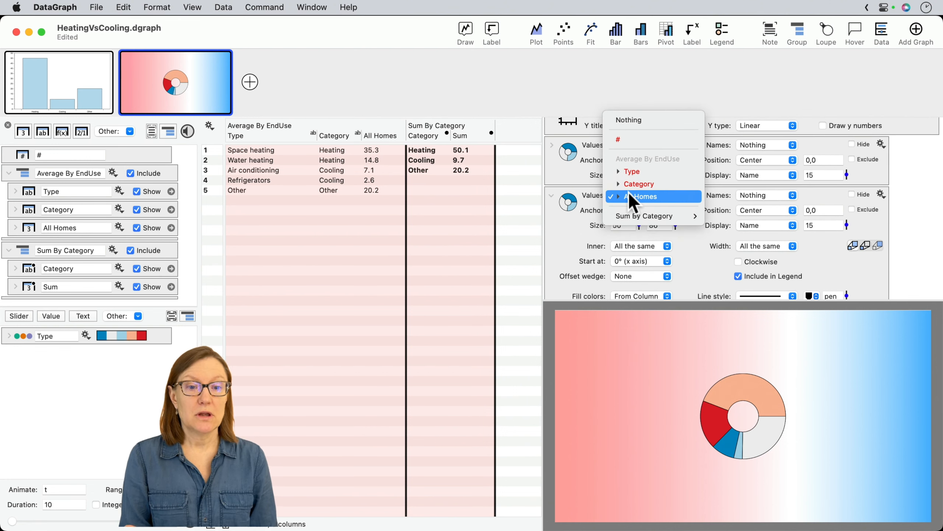
mouse_move(632, 215)
left_click(722, 227)
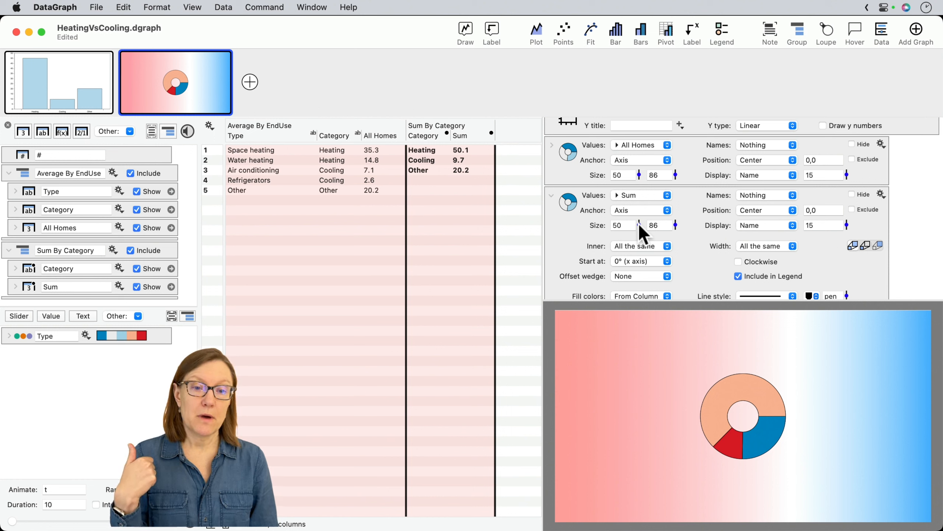
left_click_drag(640, 225, 644, 189)
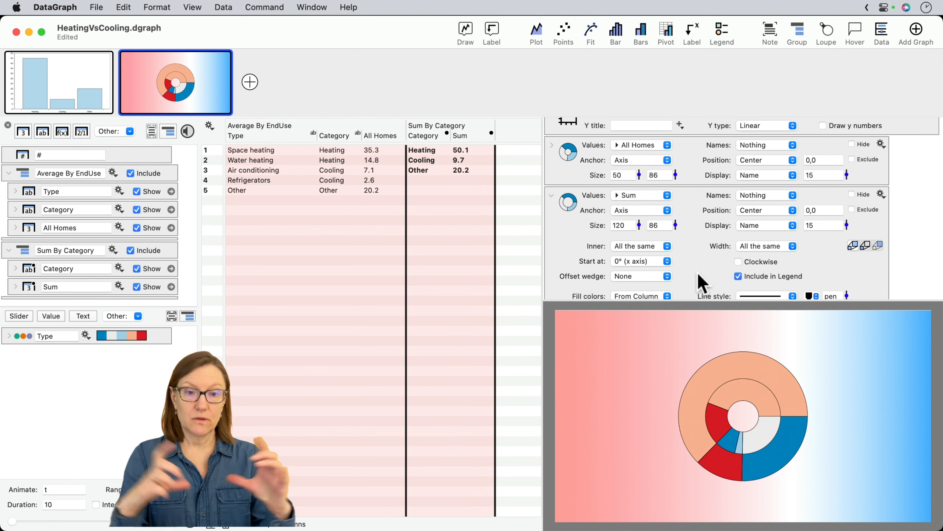
- Set the second size value of the All Homes donut to 50
left_click(662, 174)
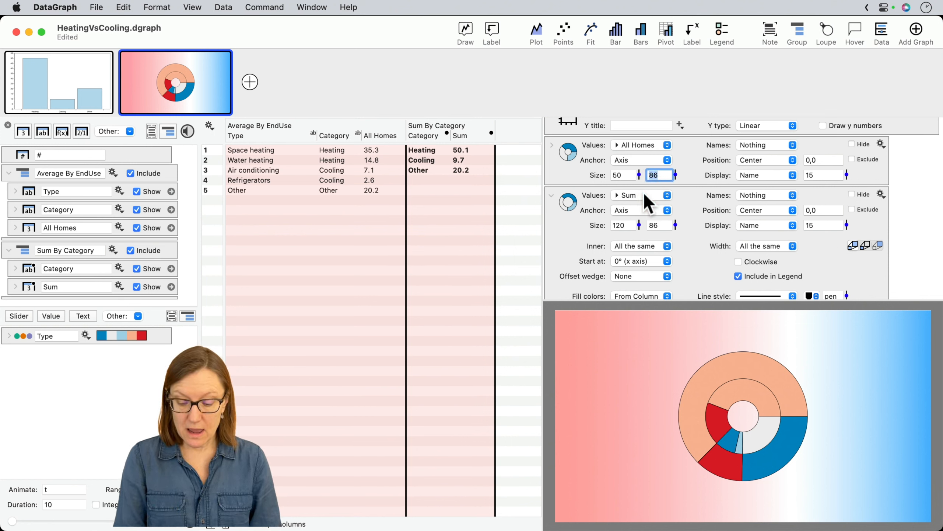
type("50")
key("Return")
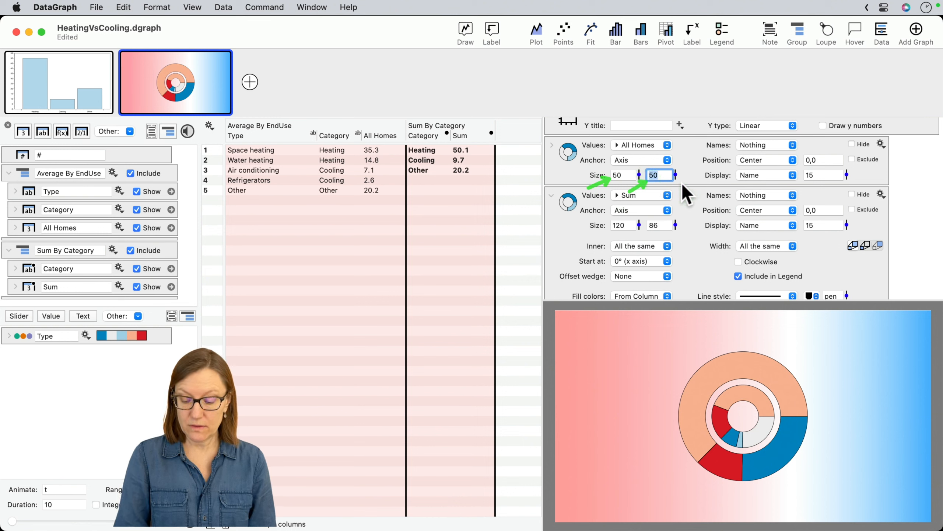
- Set the size values of the Sum donut to 100 and 65
left_click(627, 225)
type("100")
key("Return")
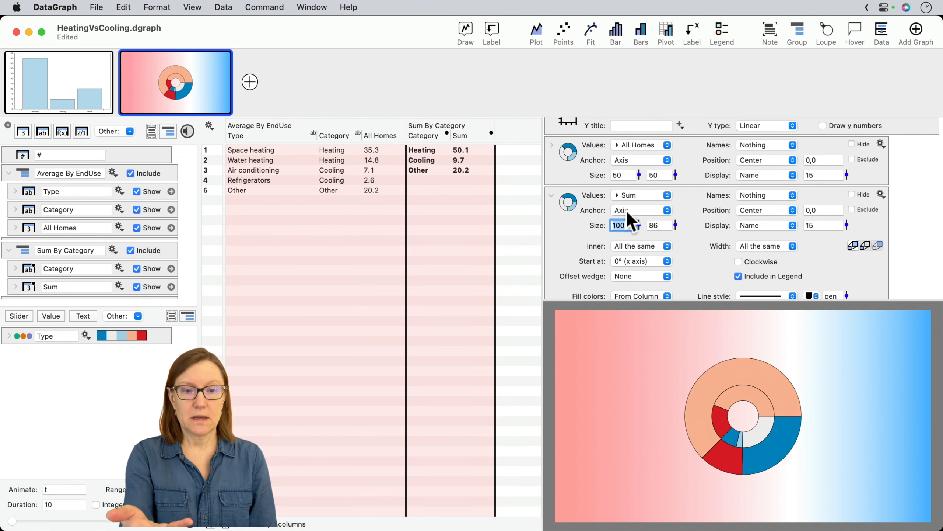
key("Tab")
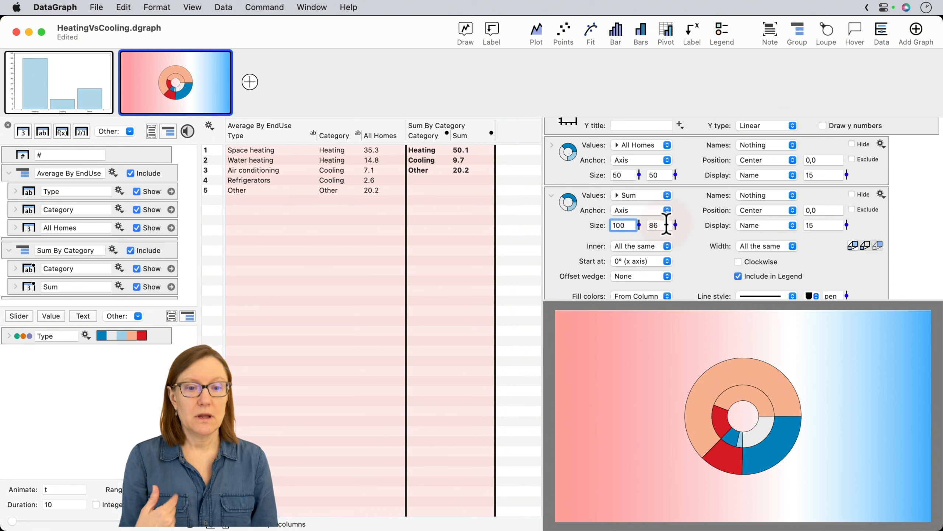
left_click(620, 225)
type("65")
key("Return")
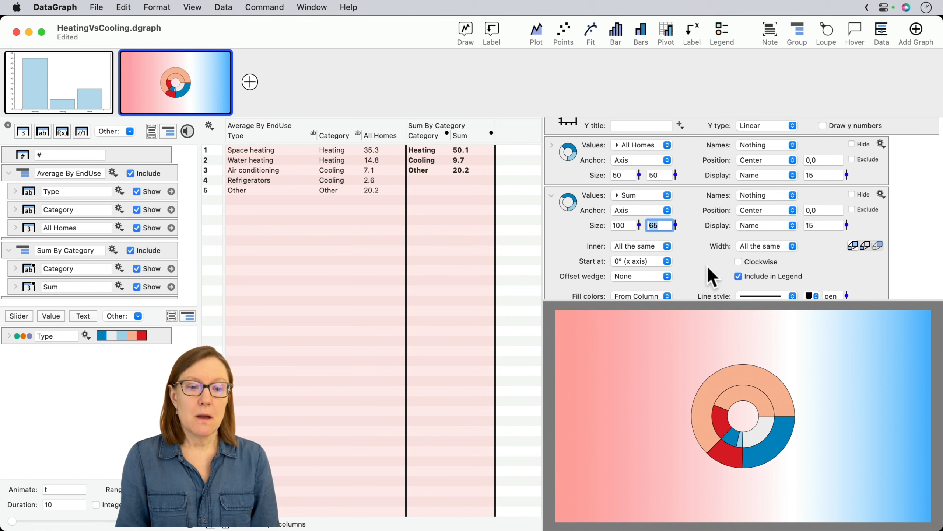
- Take the Sum donut's fill from the Category column of Sum By Category
scroll(709, 269, "down", 4)
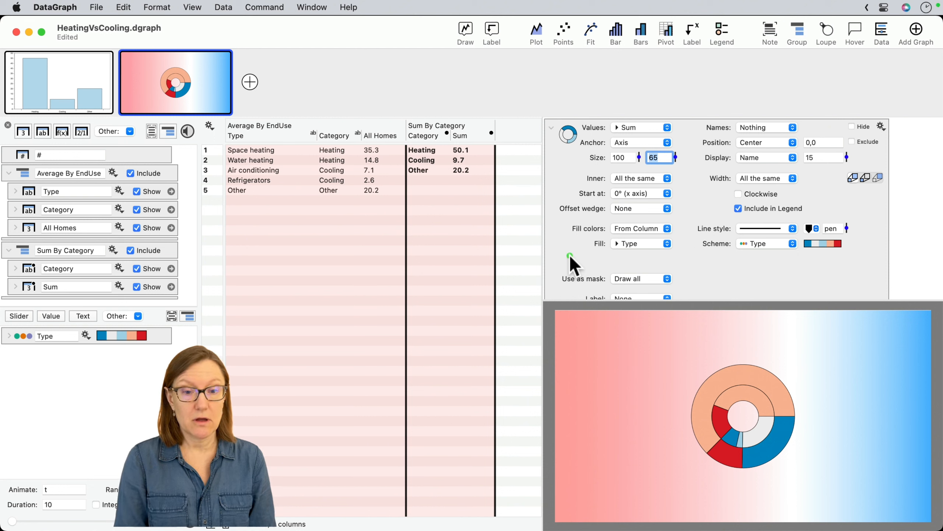
left_click(636, 244)
mouse_move(635, 291)
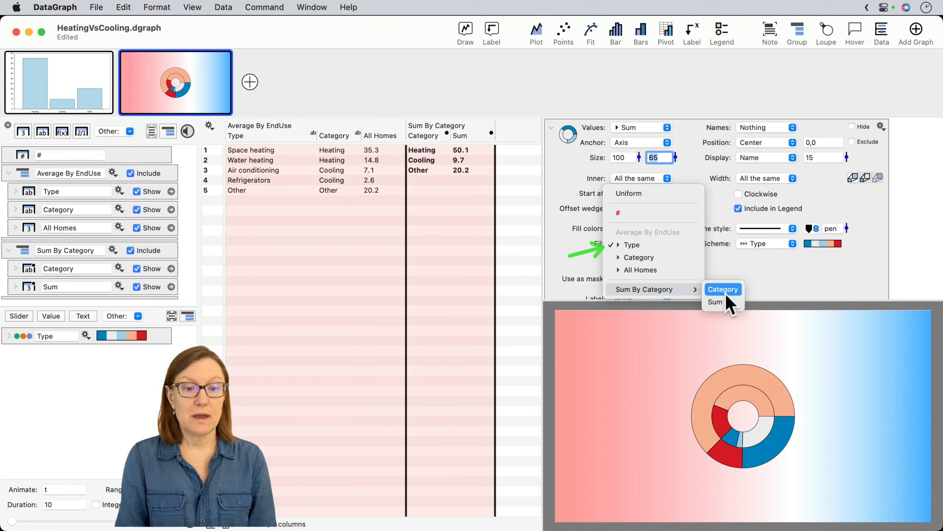
left_click(722, 289)
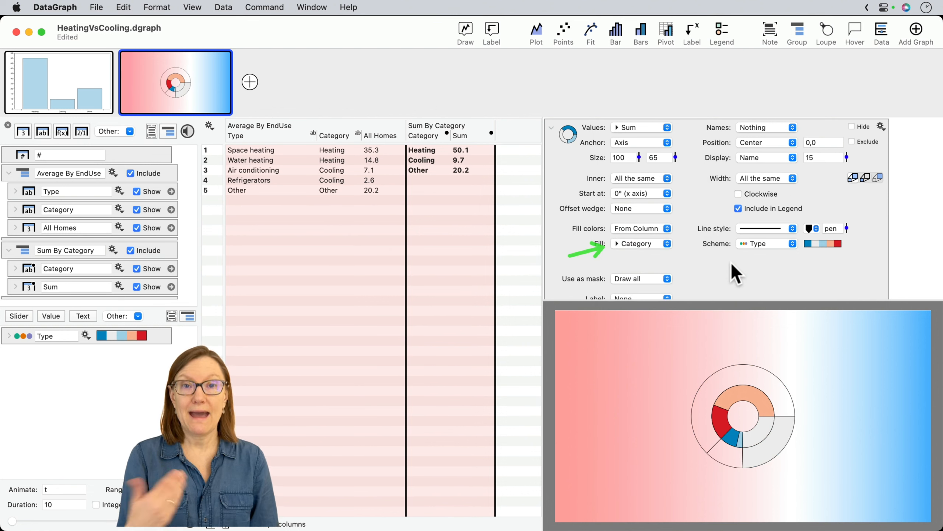
- Create a new color scheme for the Sum donut's fill and expand its category entries
left_click(769, 242)
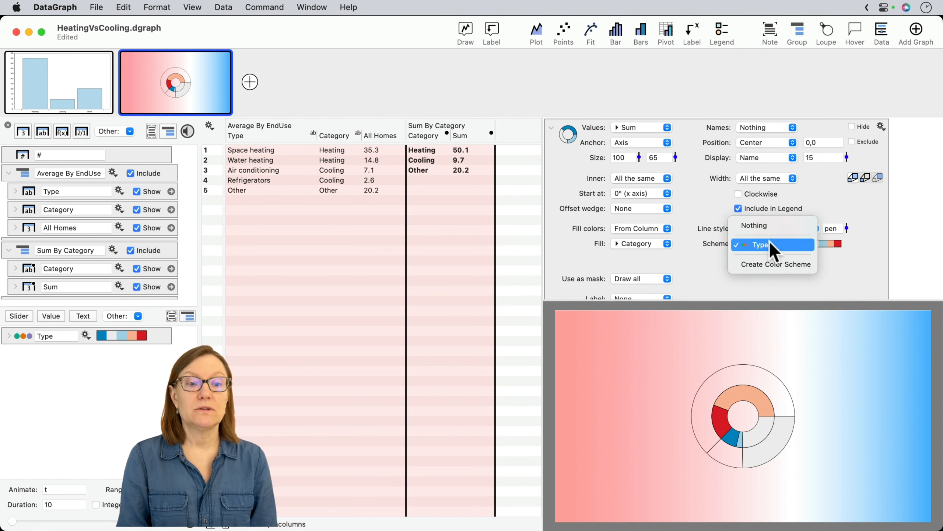
left_click(796, 264)
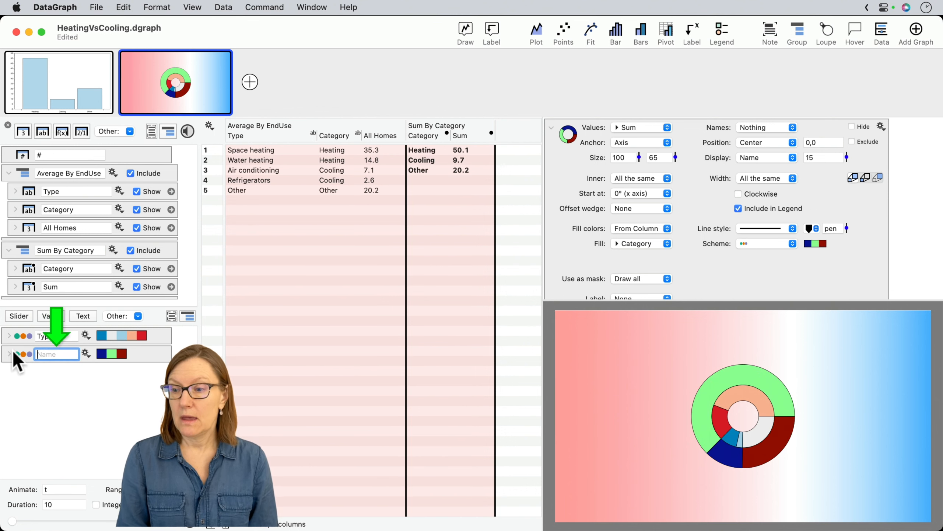
left_click(9, 353)
left_click(117, 391)
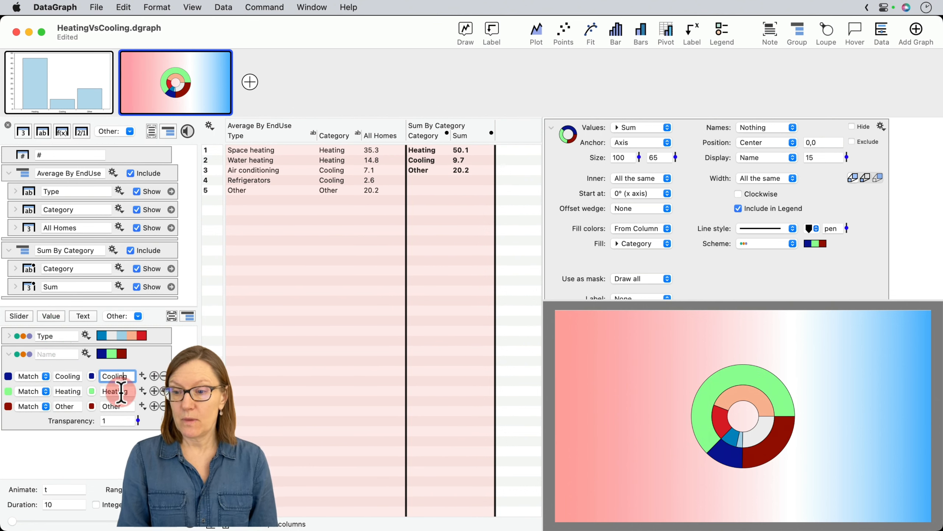
left_click(119, 404)
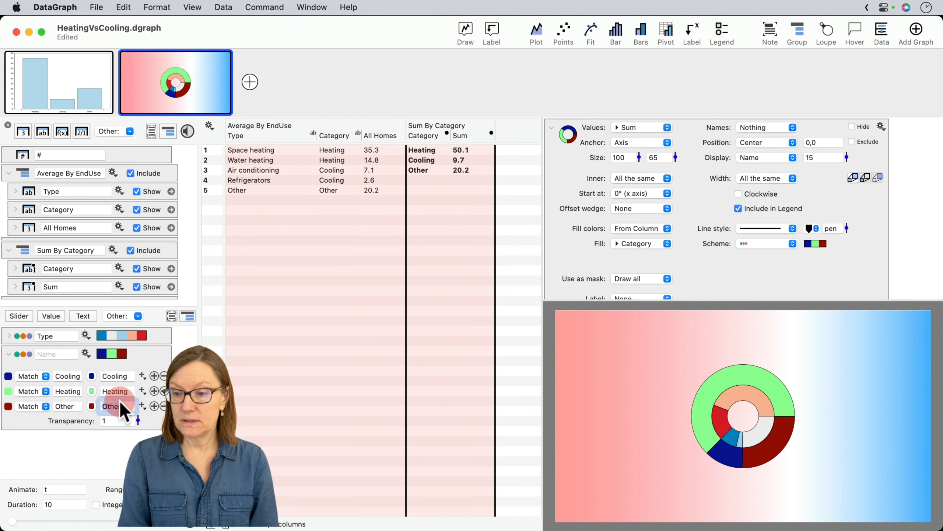
- In the new unnamed scheme, color Heating Maraschino, Cooling Sky and Other Magnesium
left_click(91, 391)
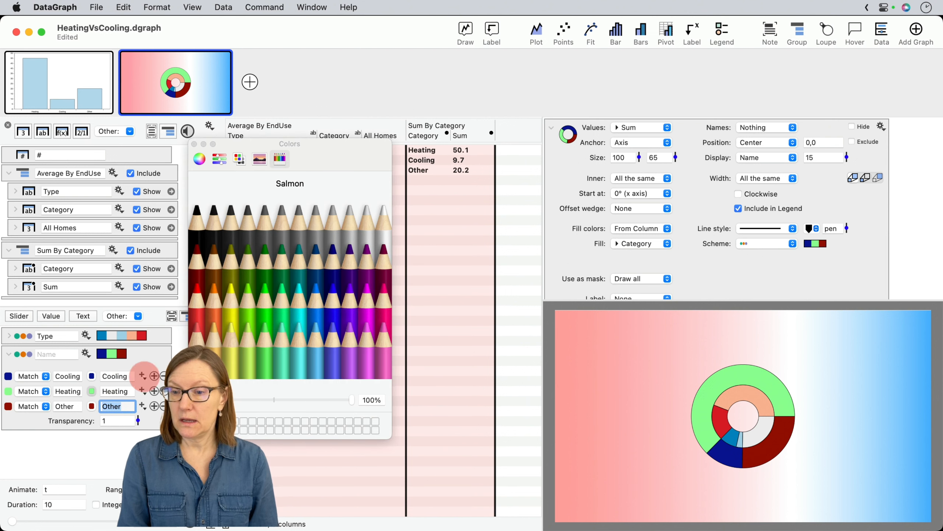
left_click(202, 302)
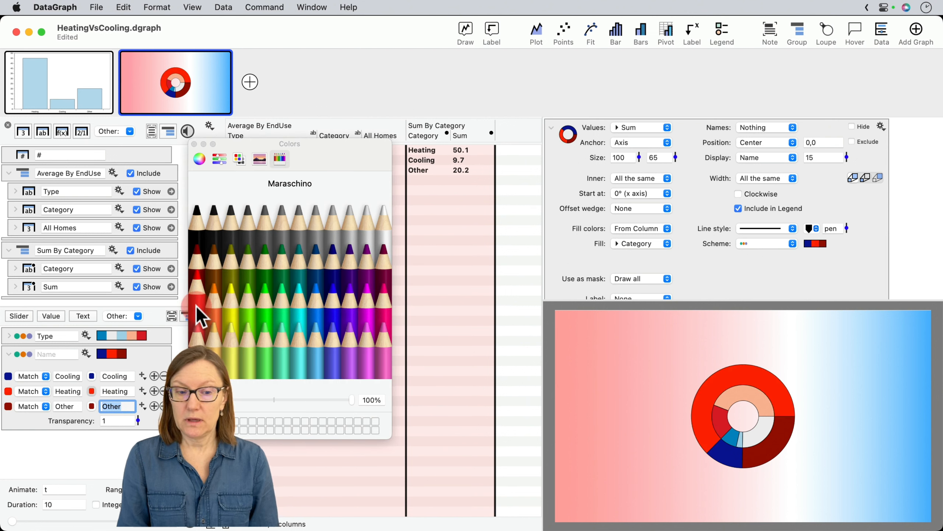
left_click(194, 144)
left_click(92, 375)
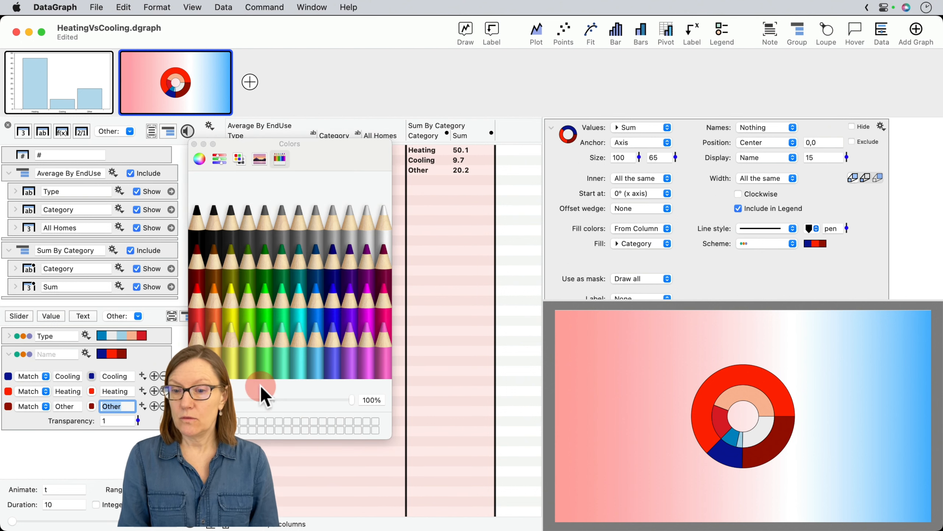
left_click(314, 362)
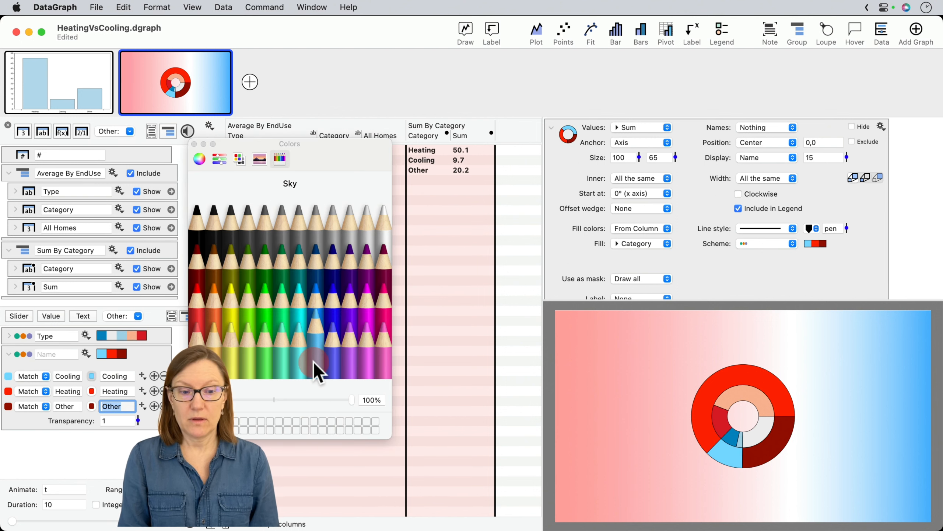
left_click(194, 143)
left_click(92, 406)
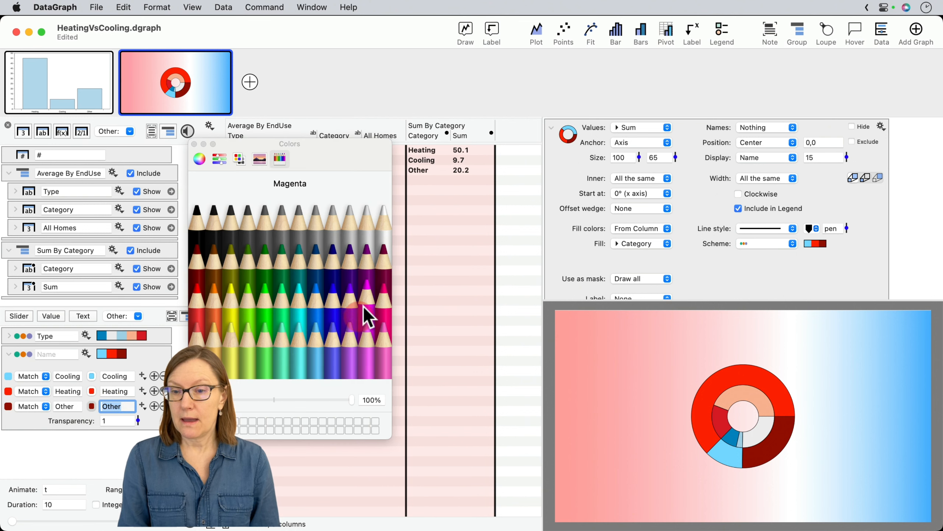
left_click(336, 220)
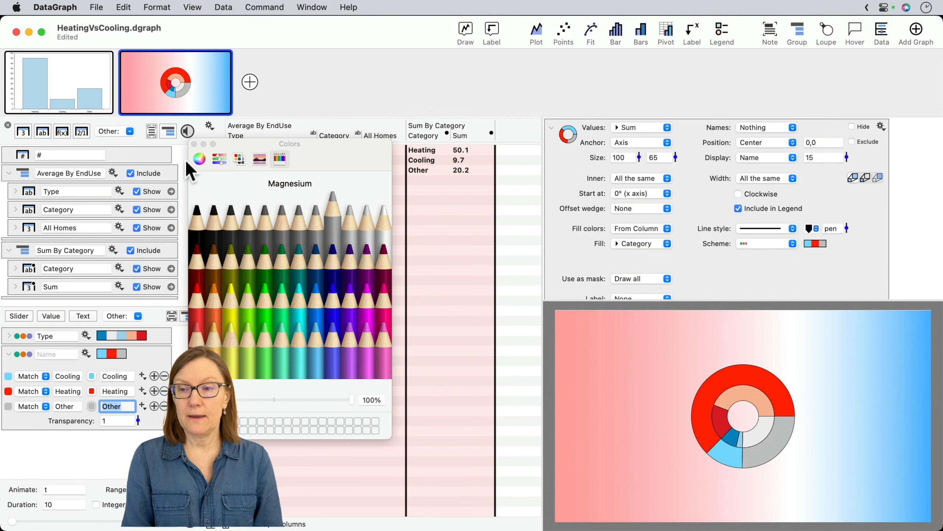
left_click(194, 144)
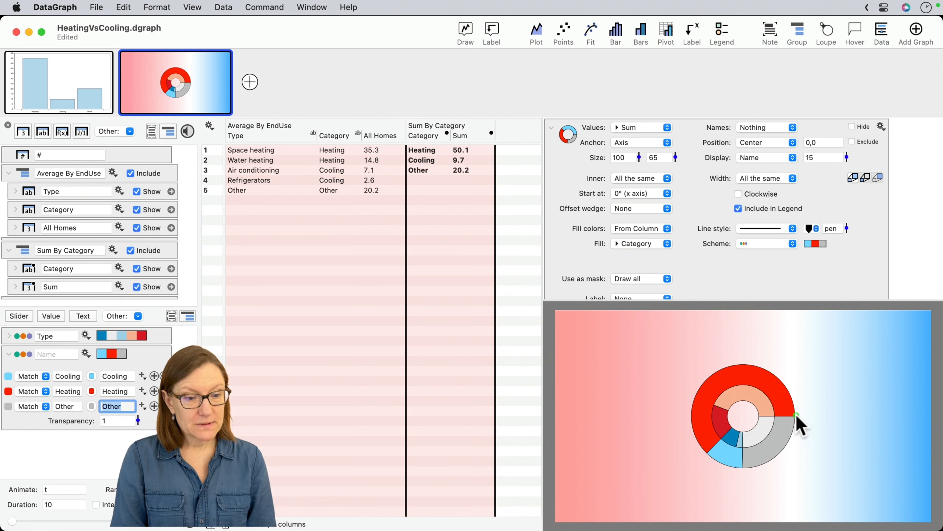
mouse_move(796, 413)
left_mouse_down()
mouse_move(779, 386)
mouse_move(734, 366)
mouse_move(693, 413)
mouse_move(699, 453)
left_mouse_up()
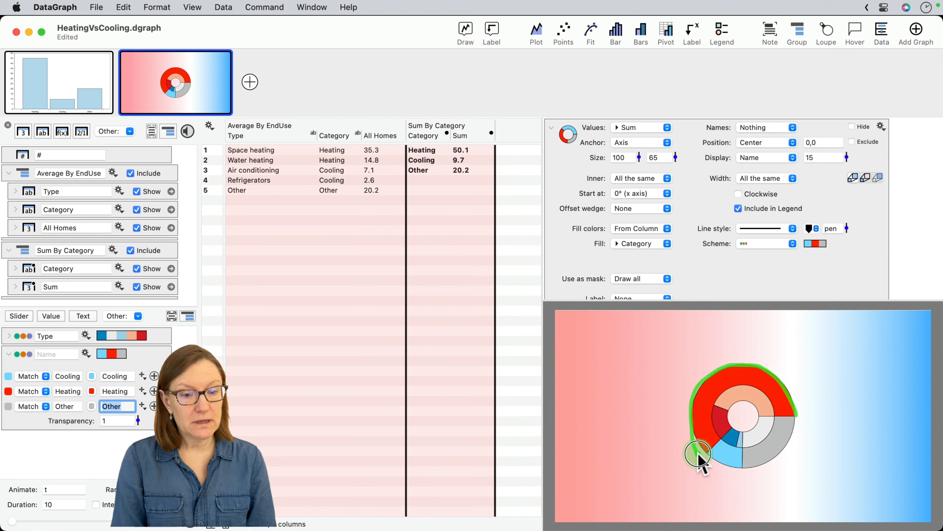
mouse_move(762, 414)
left_mouse_down()
mouse_move(745, 386)
mouse_move(726, 395)
mouse_move(722, 435)
left_mouse_up()
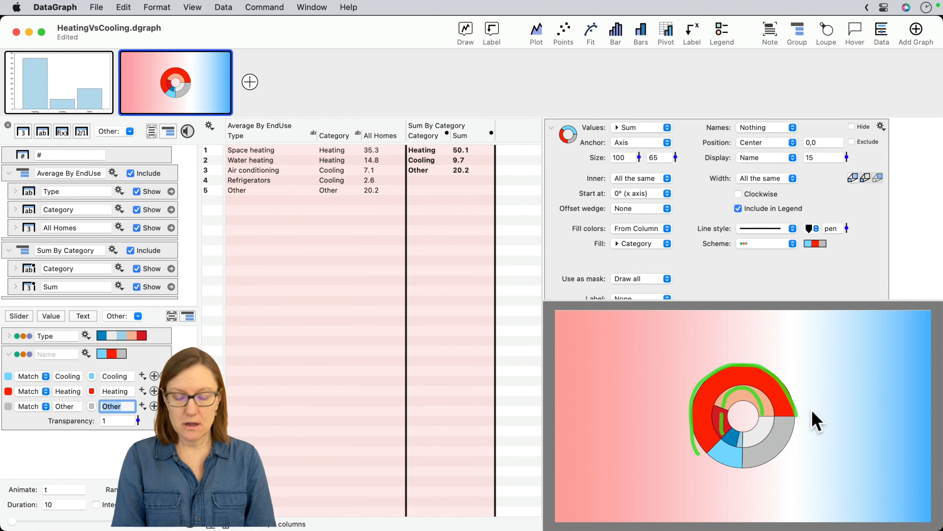
key("Escape")
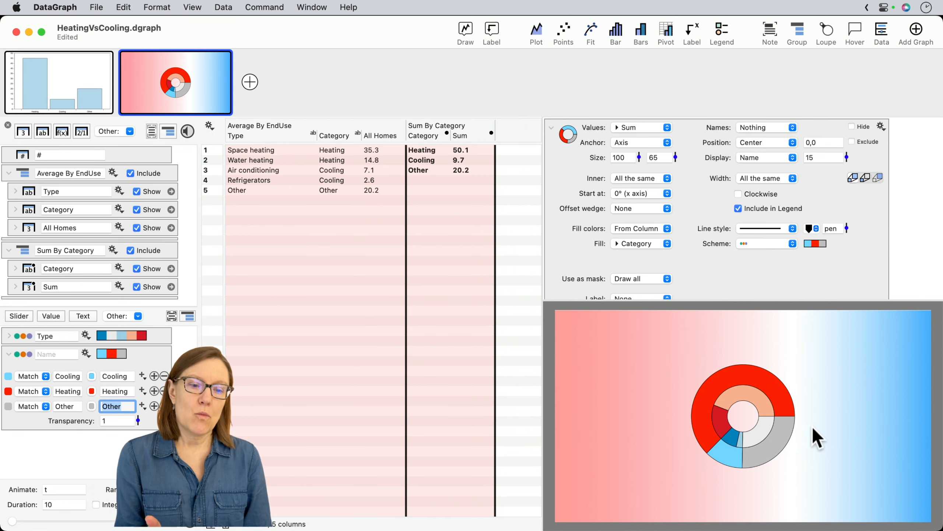
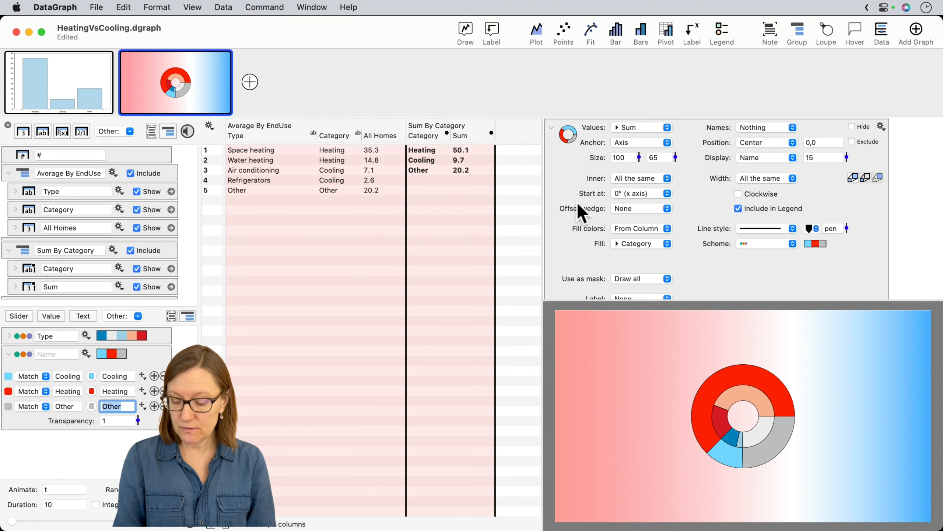
left_click_drag(538, 199, 574, 194)
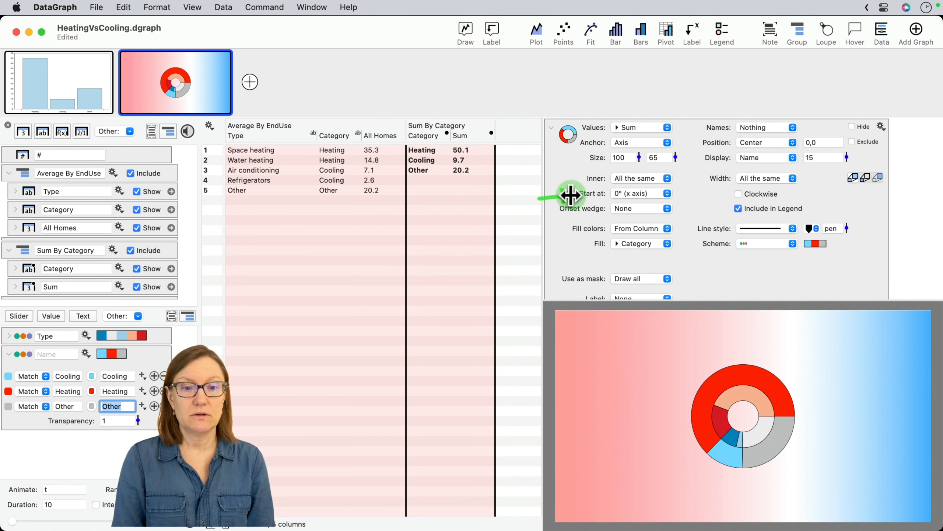
- Set the Sum donut to start at a specified angle of 70 degrees
left_click(651, 194)
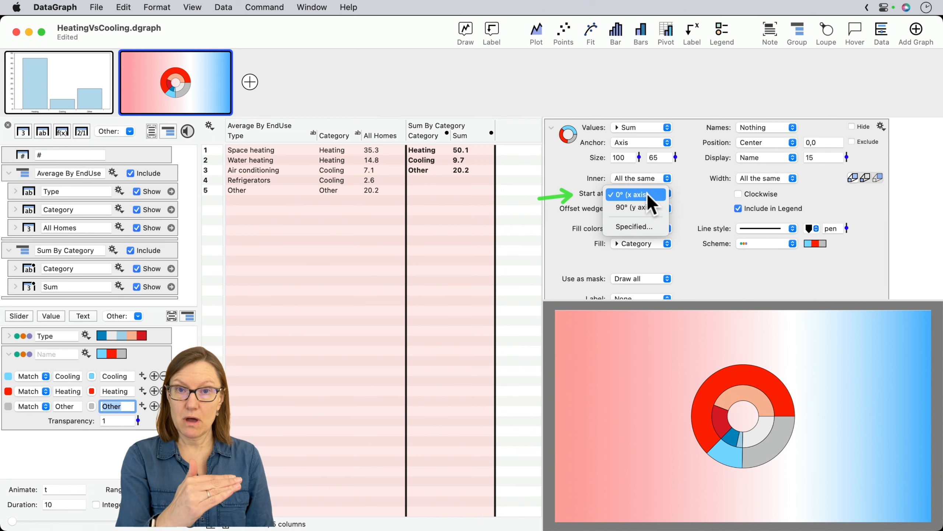
left_click(635, 228)
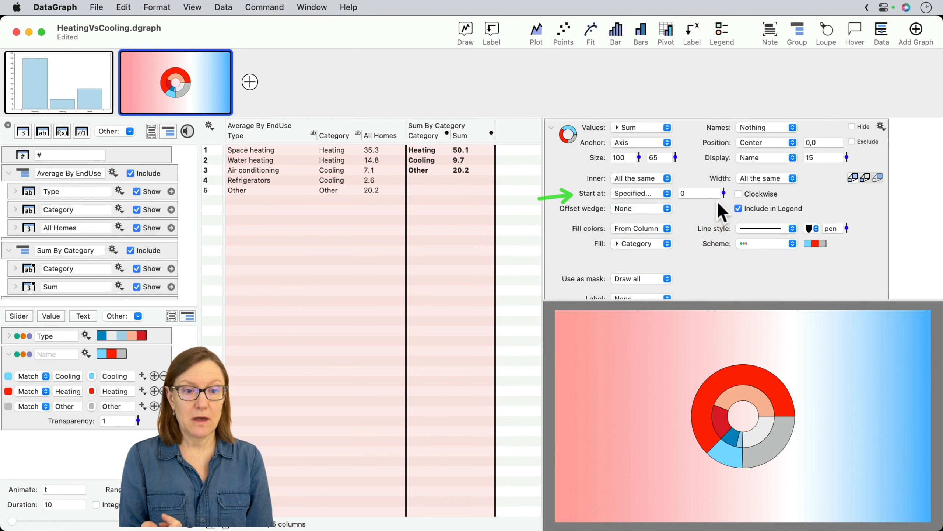
left_click_drag(724, 193, 723, 188)
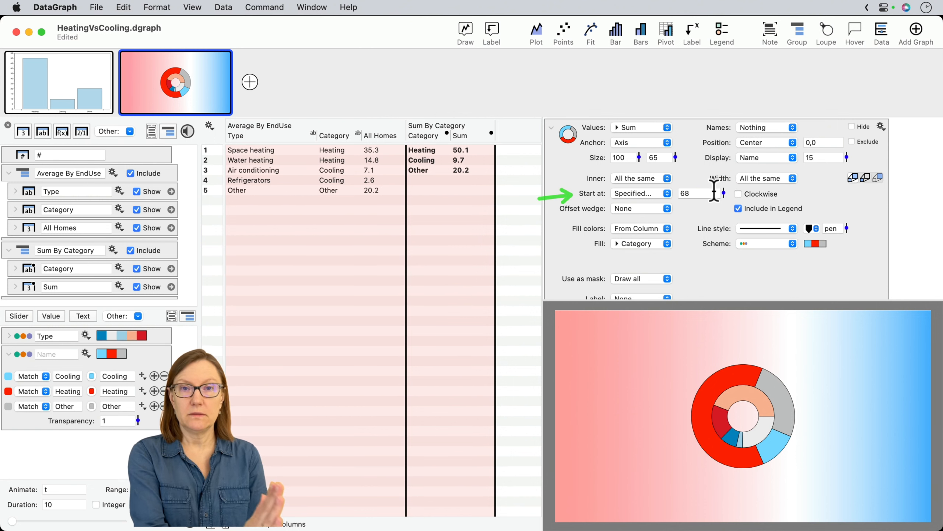
left_click_drag(705, 194, 653, 195)
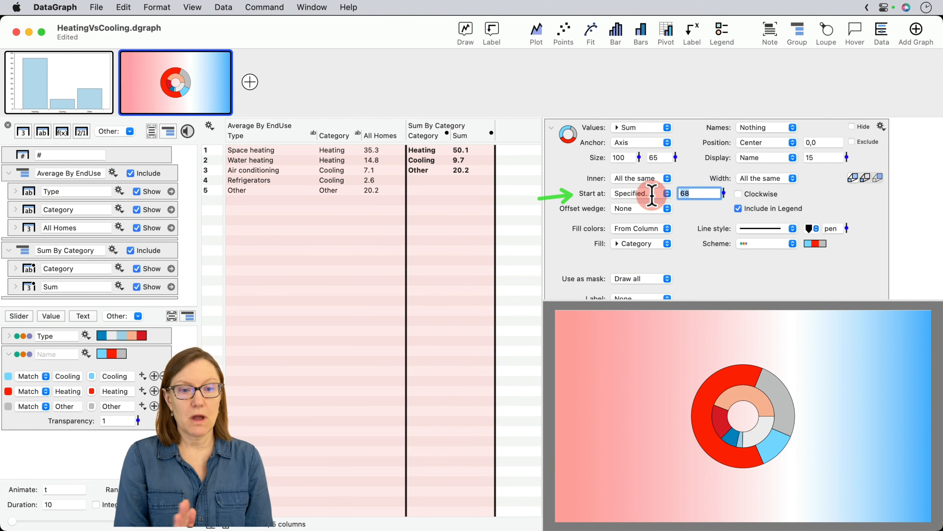
type("70")
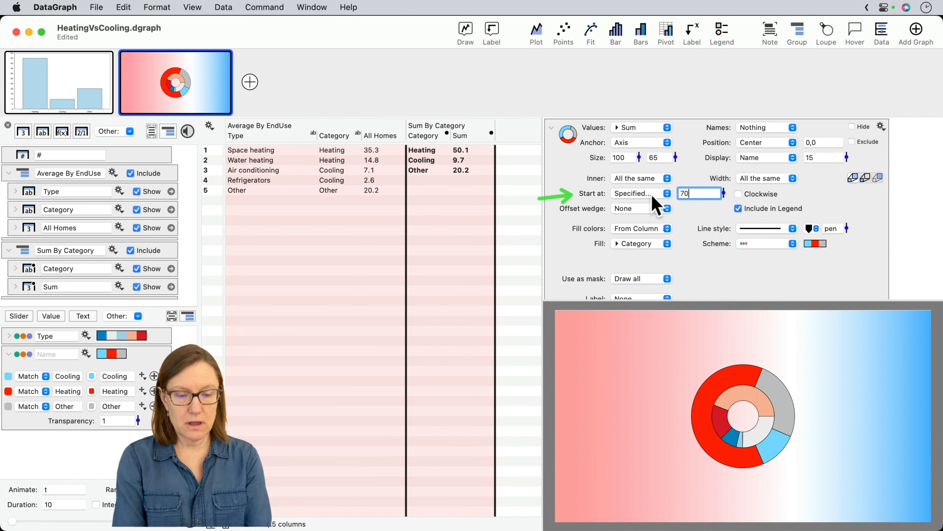
key("Return")
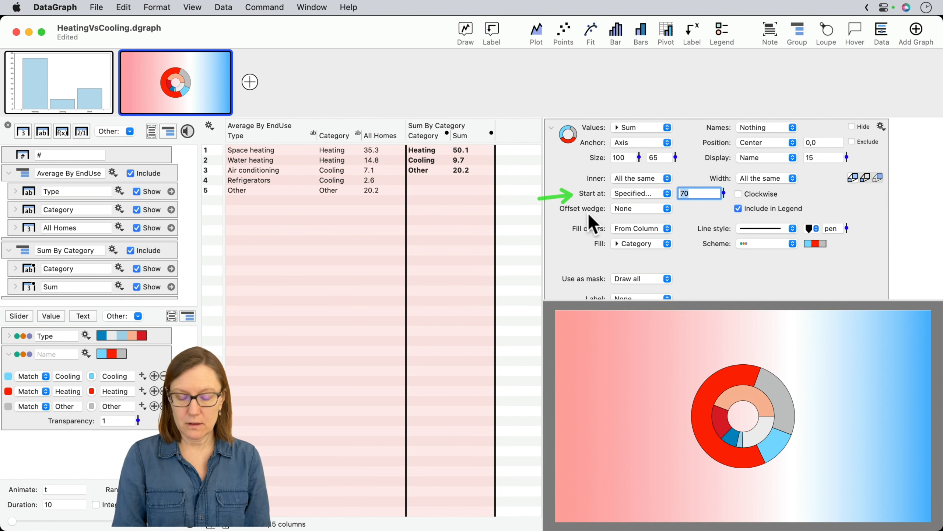
- Give the All Homes donut a specified start angle of 70 degrees as well
scroll(709, 251, "up", 3)
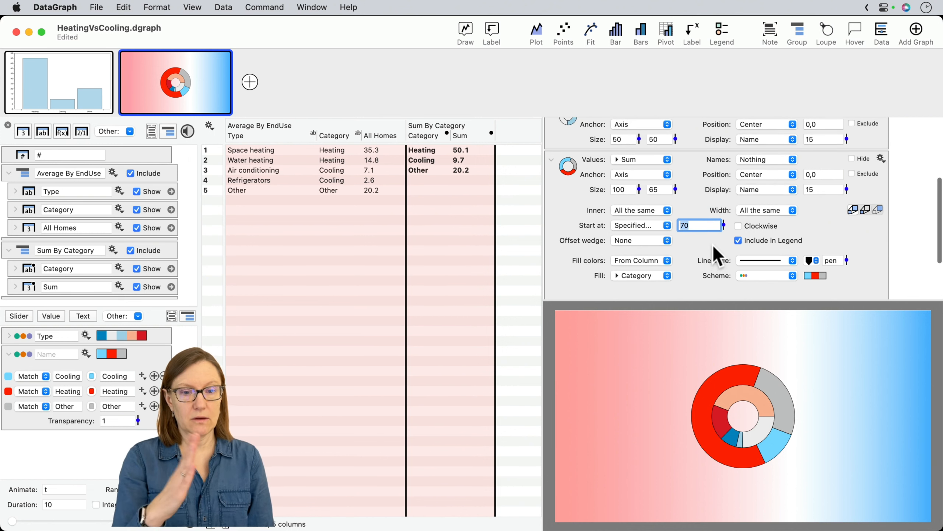
scroll(615, 182, "up", 2)
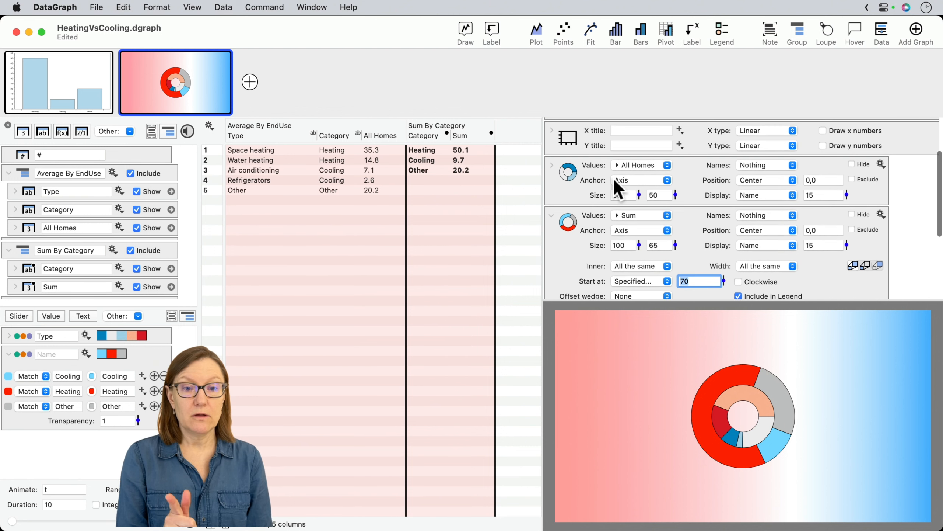
left_click(551, 164)
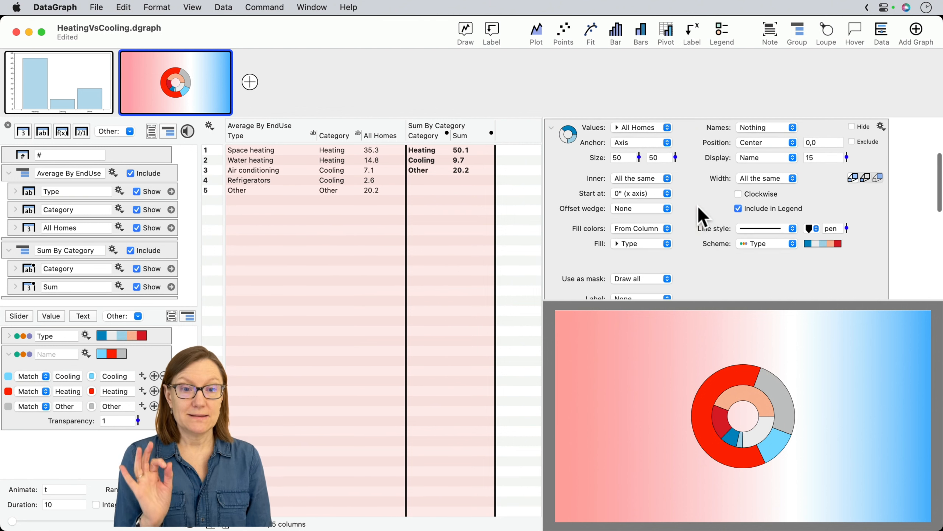
scroll(674, 209, "down", 1)
left_click(636, 201)
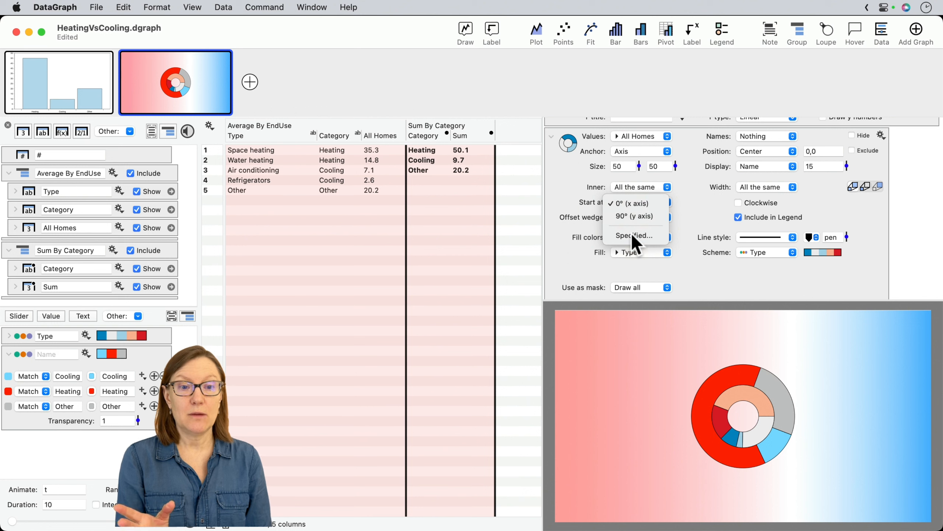
left_click(640, 232)
double_click(692, 201)
type("70")
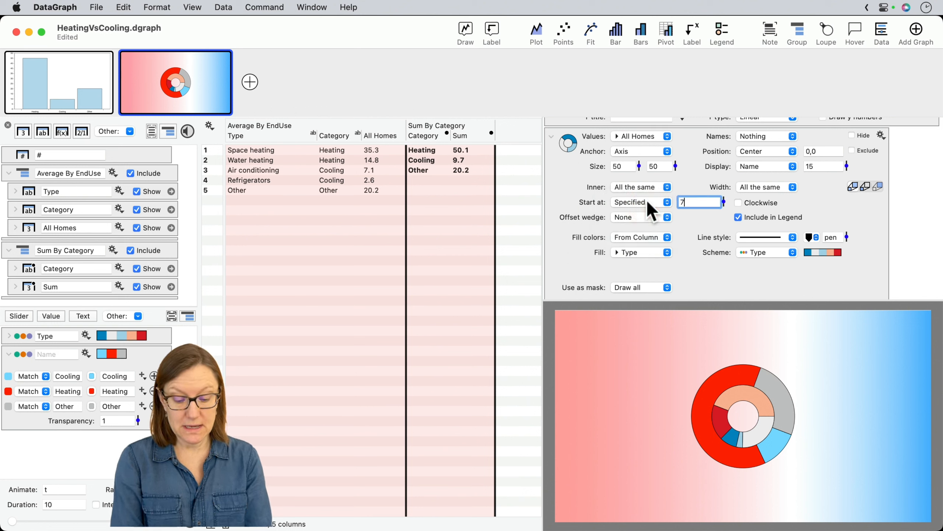
key("Return")
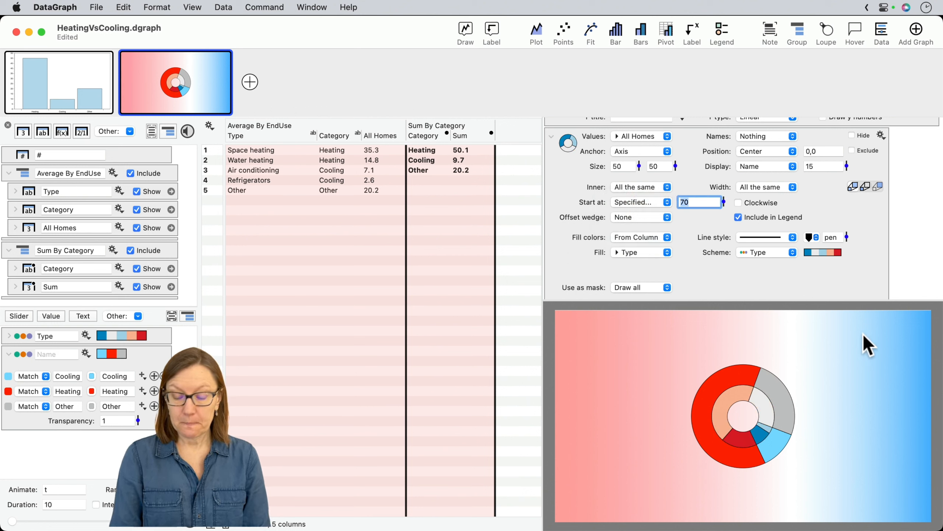
key("ctrl+a")
left_click_drag(772, 337, 757, 379)
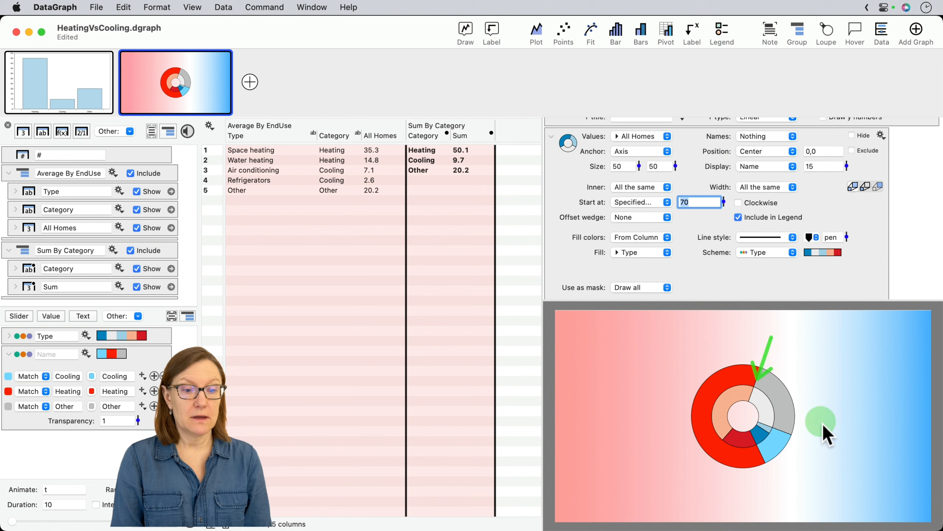
left_click_drag(818, 449, 790, 438)
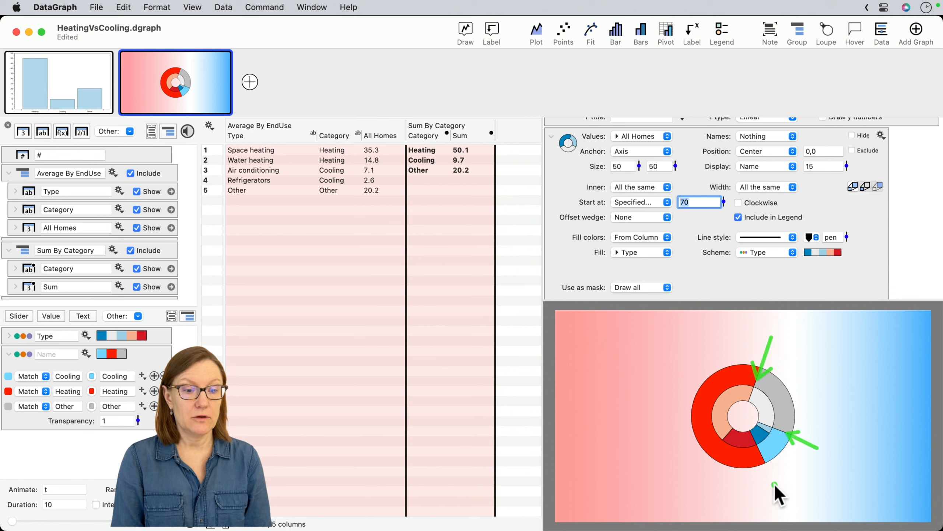
left_click_drag(775, 485, 765, 458)
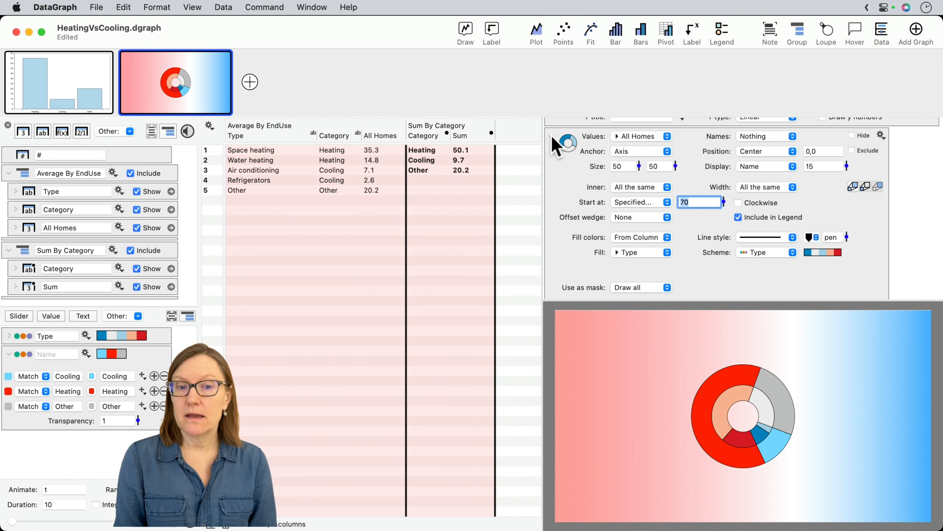
- Collapse the detailed settings of the donut commands
scroll(567, 143, "up", 3)
left_click(552, 226)
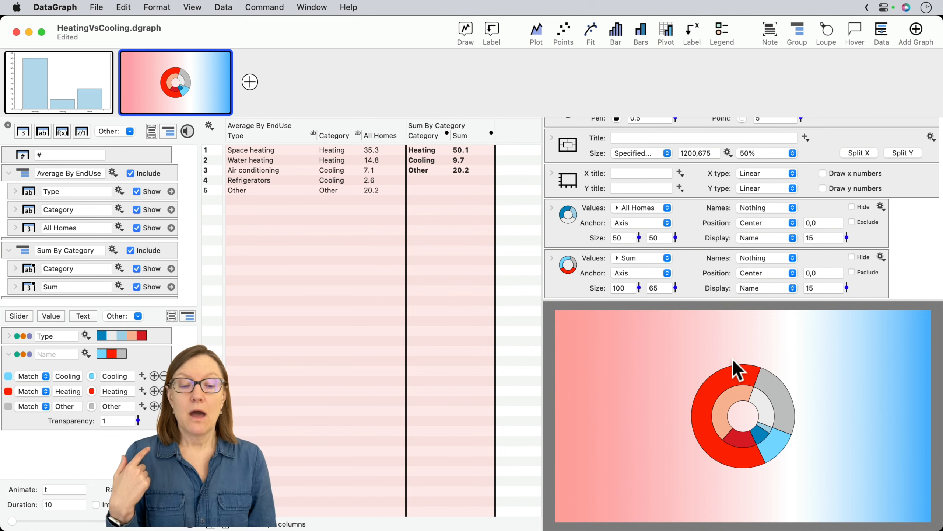
- Switch to Day1-Part-to-Whole--HeatingVsCooling.dgraph, show its data area, and copy the Types and Category color schemes
key("ctrl+Left")
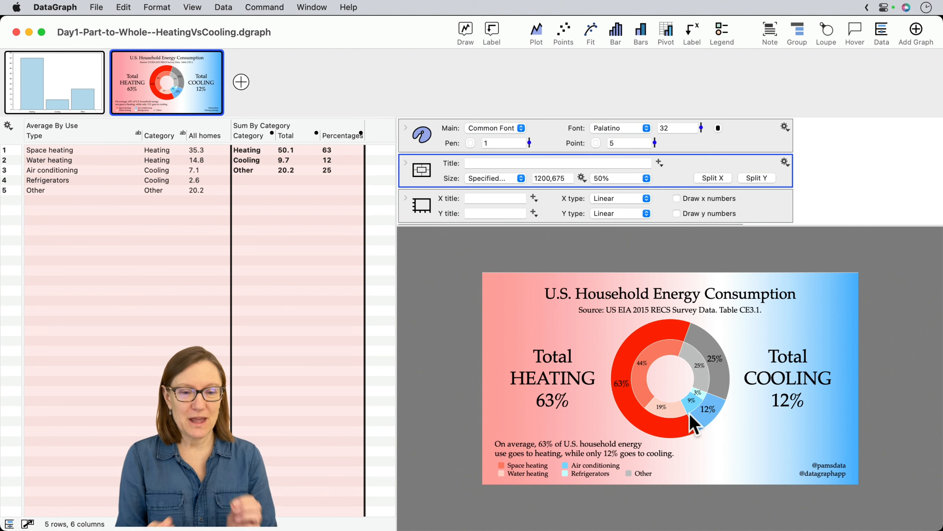
left_click(881, 31)
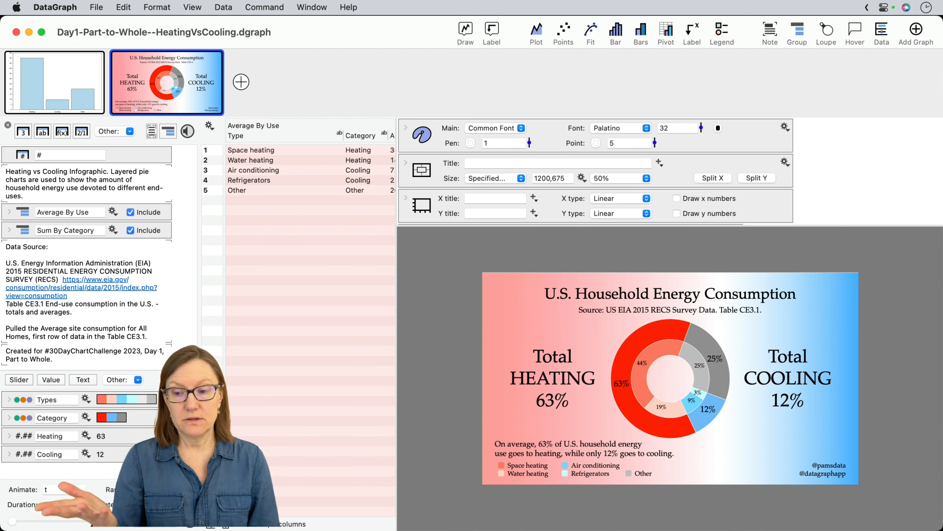
left_click(149, 398)
left_click_drag(149, 397, 119, 397)
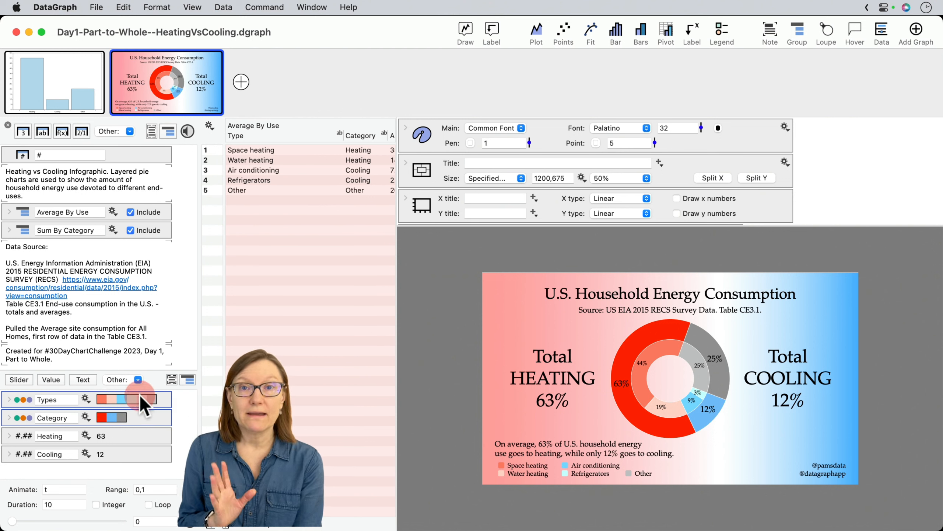
left_click(124, 7)
left_click(134, 75)
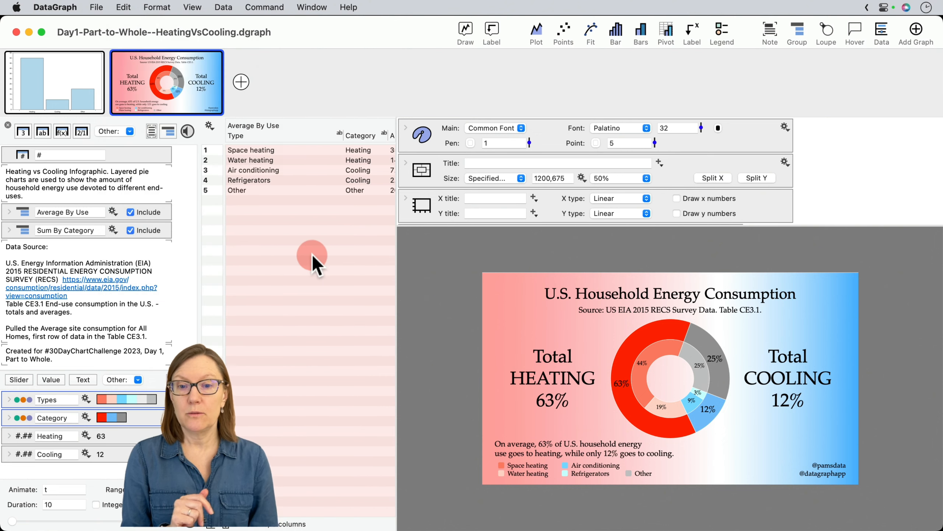
- Paste the copied Types and Category color schemes into HeatingVsCooling.dgraph and collapse the unnamed scheme
key("ctrl+Right")
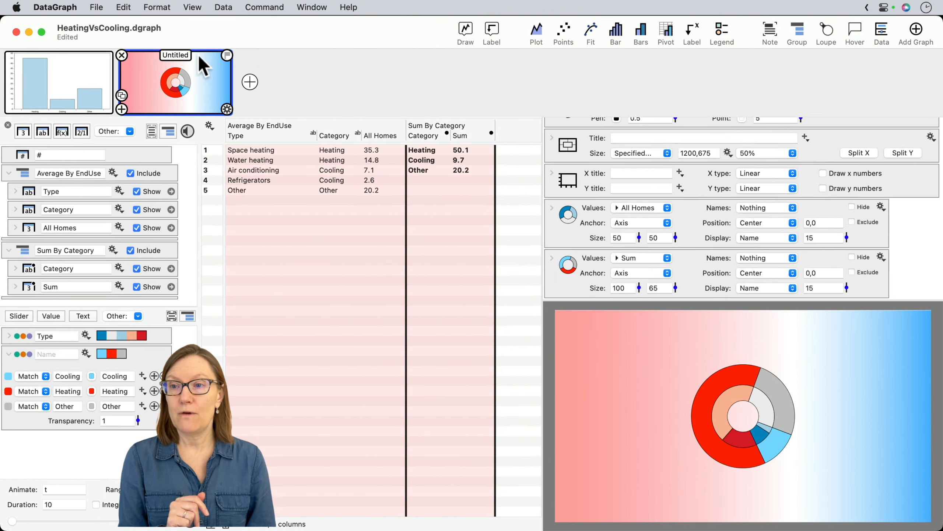
left_click(124, 7)
left_click(139, 101)
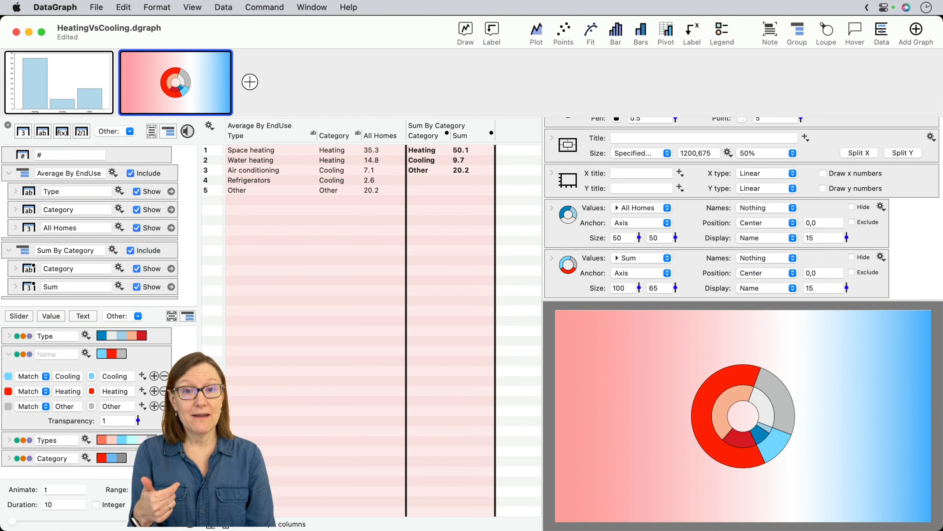
left_click_drag(175, 471, 153, 447)
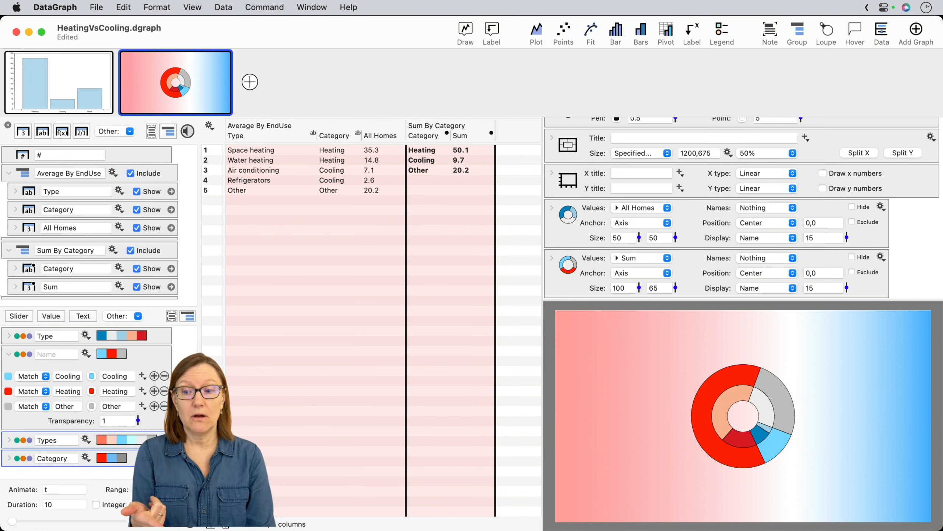
left_click(8, 354)
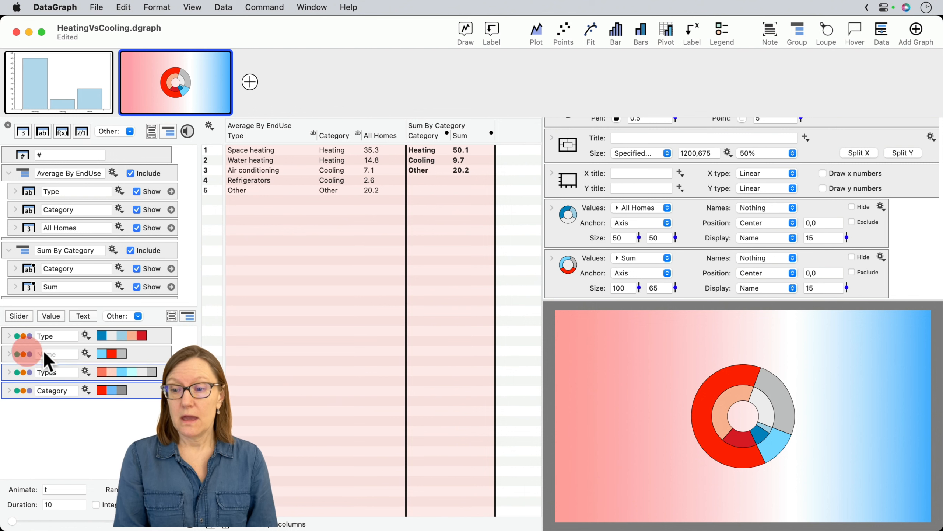
- Apply the Types color scheme to the All Homes donut's fill and collapse its settings
left_click(552, 207)
left_click(793, 243)
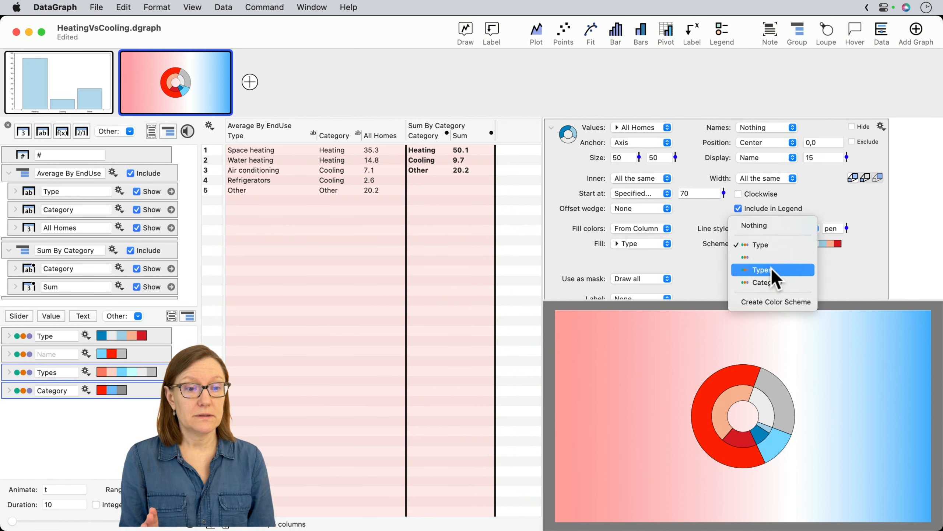
left_click(760, 270)
left_click(552, 128)
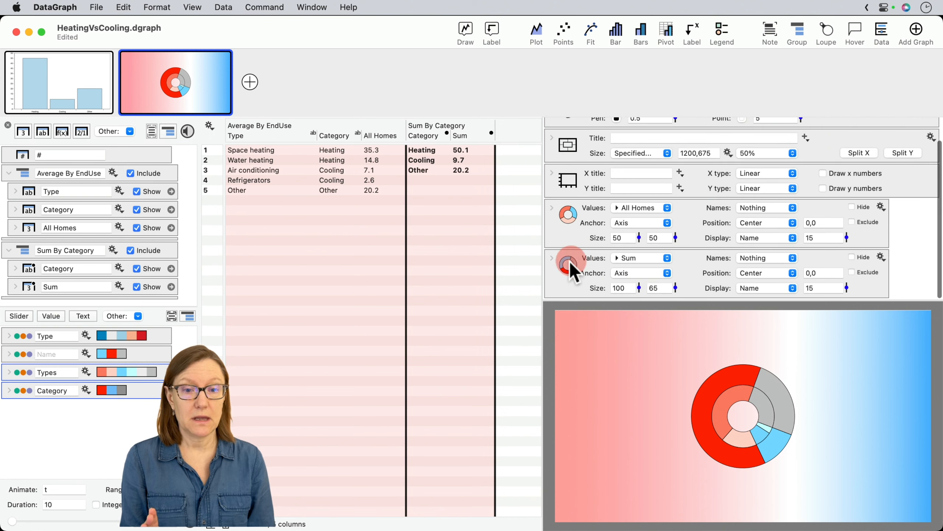
- Expand the Sum donut's settings and apply the Category color scheme to its fill
left_click(551, 257)
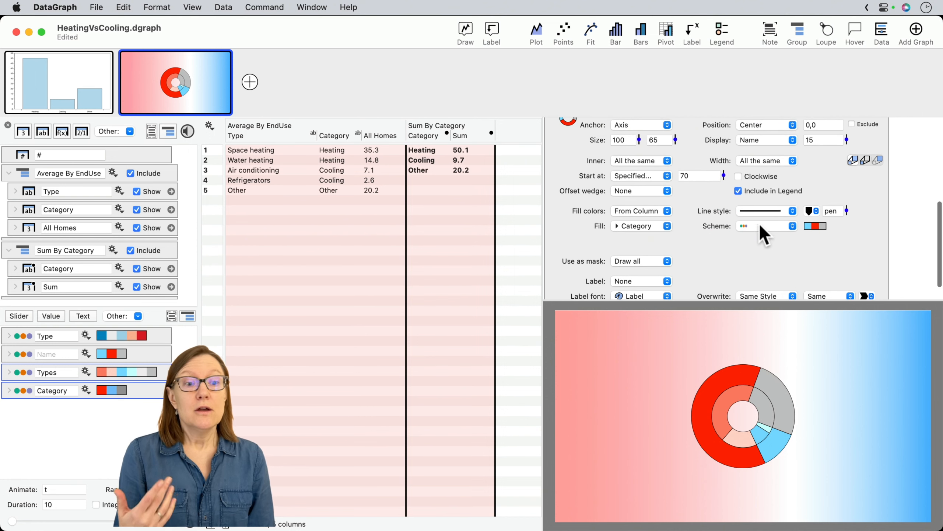
left_click(760, 226)
left_click(763, 252)
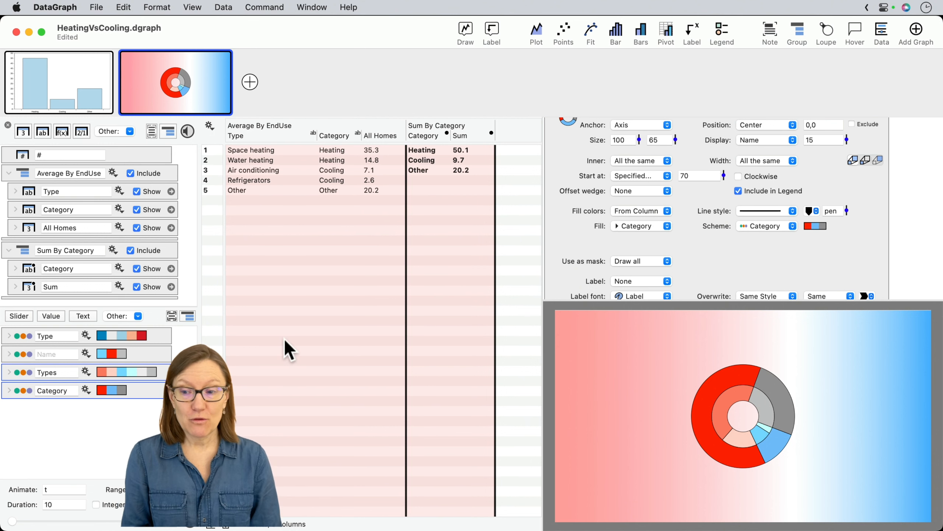
- Delete the old Type and unnamed color schemes and shrink the area holding the remaining schemes
left_click_drag(156, 305, 156, 349)
left_click(148, 381)
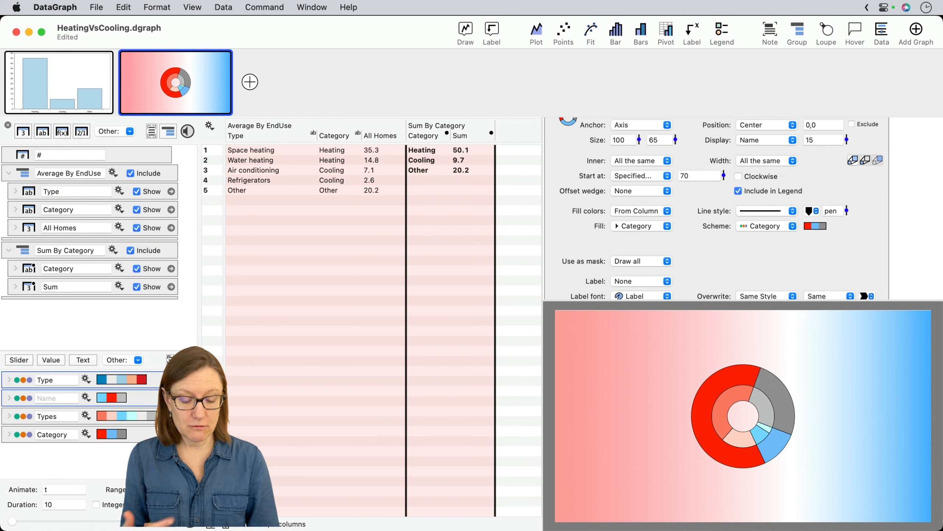
key("Delete")
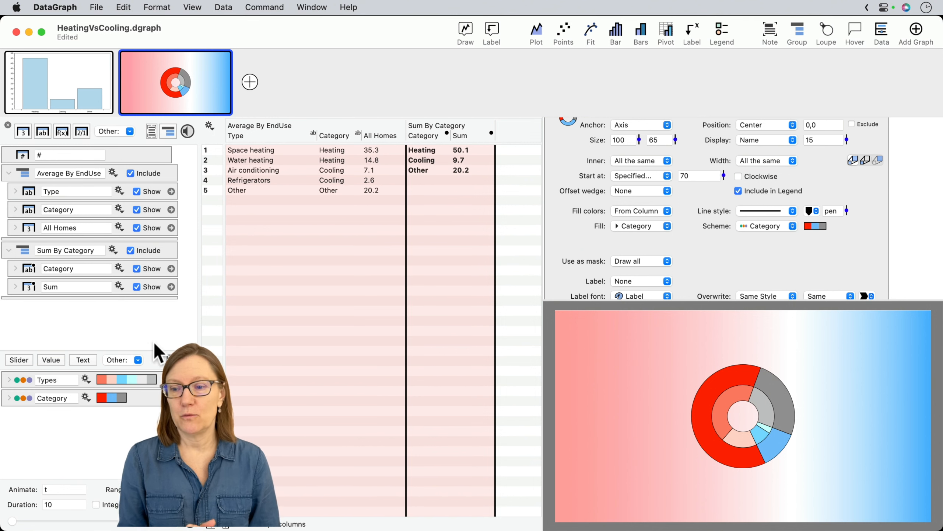
left_click_drag(155, 353, 151, 391)
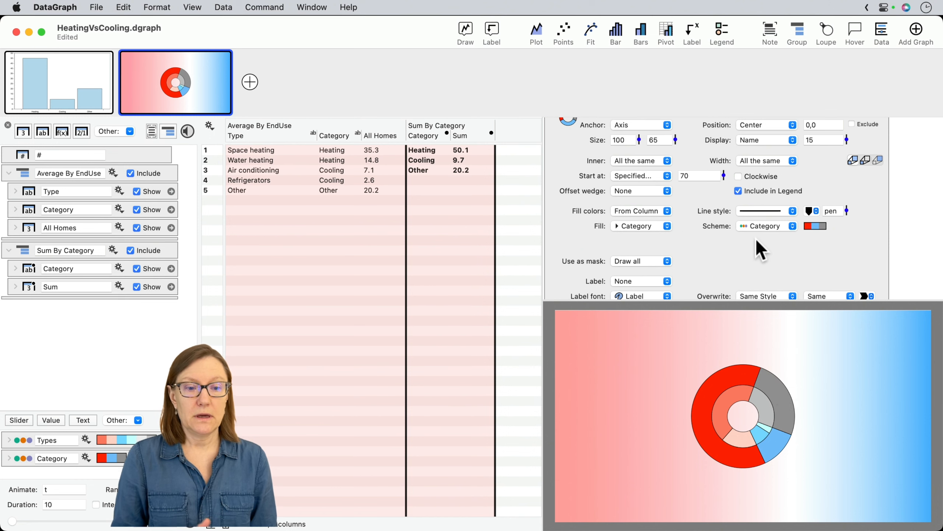
- Collapse the Sum donut's settings and look through its label display options
scroll(756, 237, "up", 2)
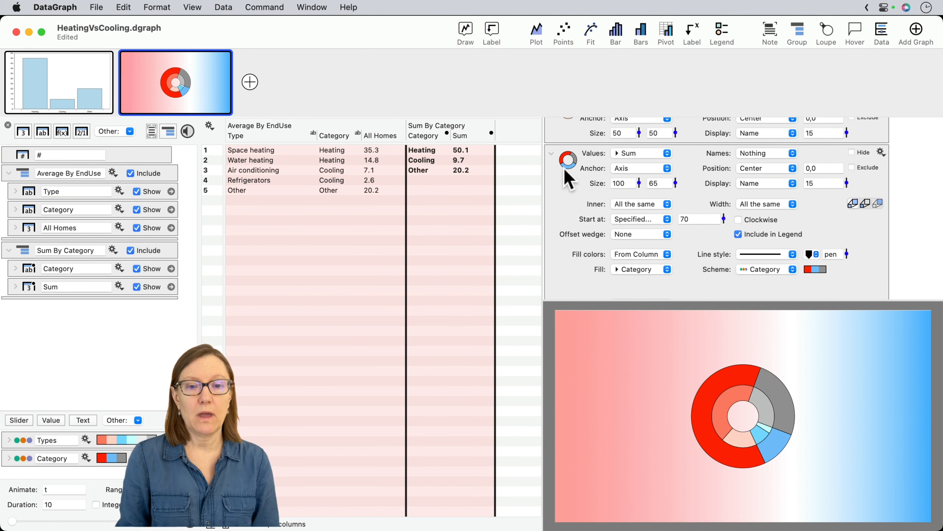
left_click(551, 151)
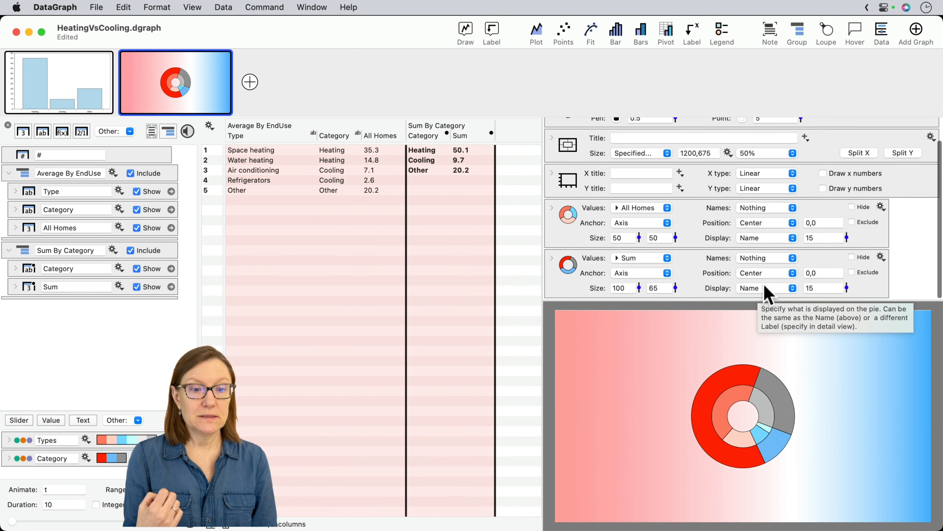
left_click(767, 297)
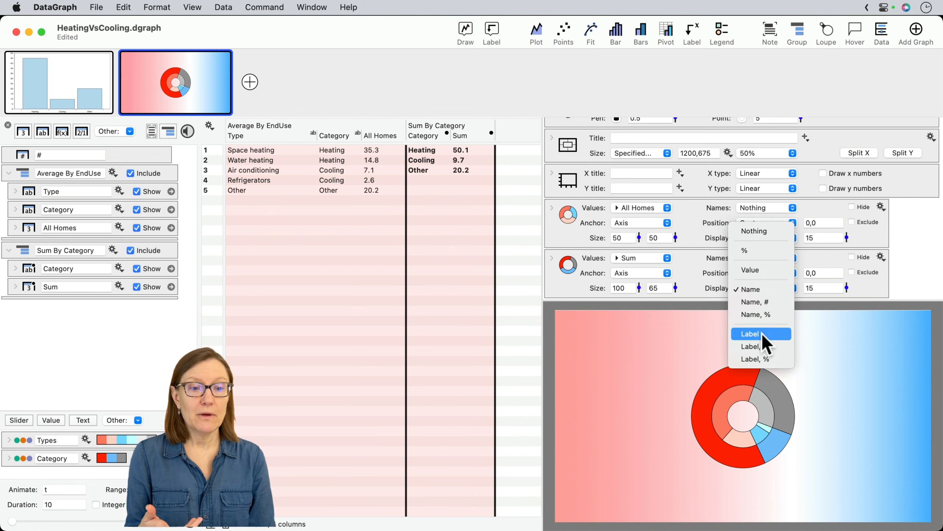
left_click(701, 275)
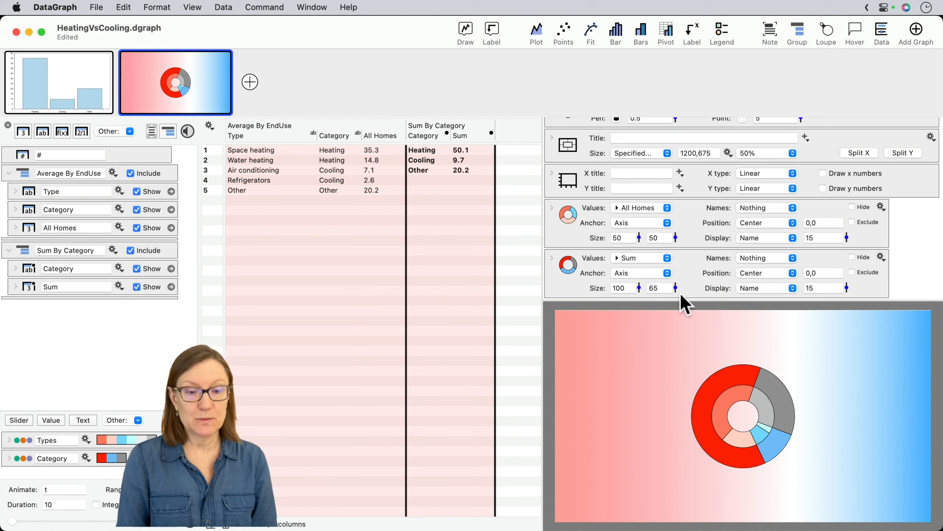
- Set the Sum donut's names to the Category column of the Sum By Category group
left_click_drag(683, 290, 715, 290)
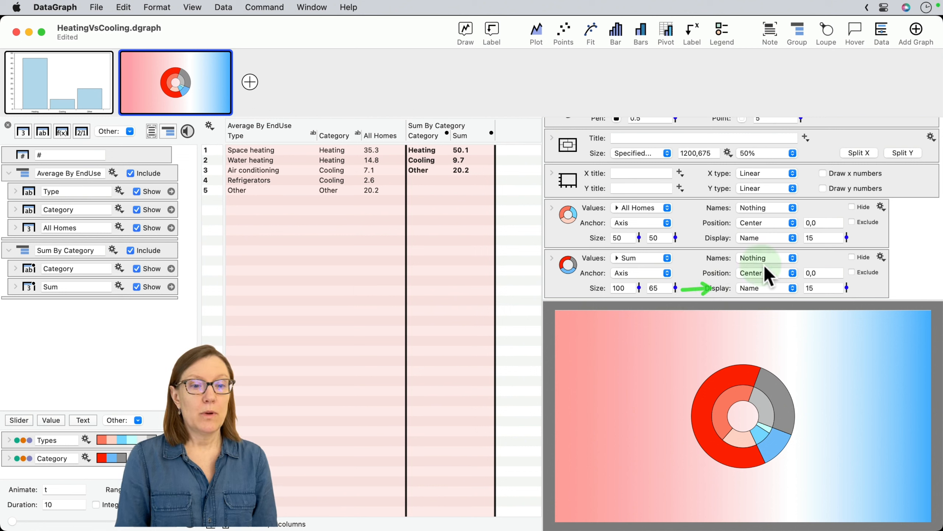
left_click_drag(681, 256, 706, 256)
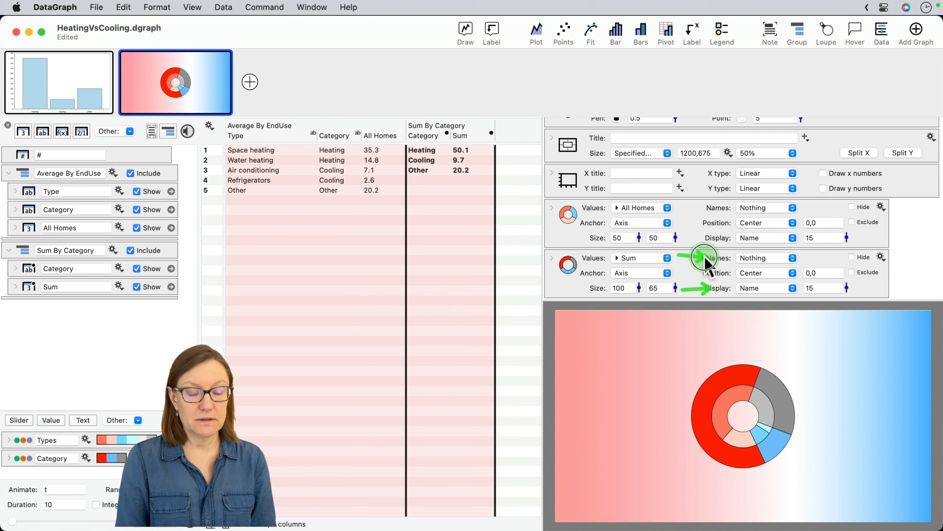
left_click(757, 254)
mouse_move(770, 301)
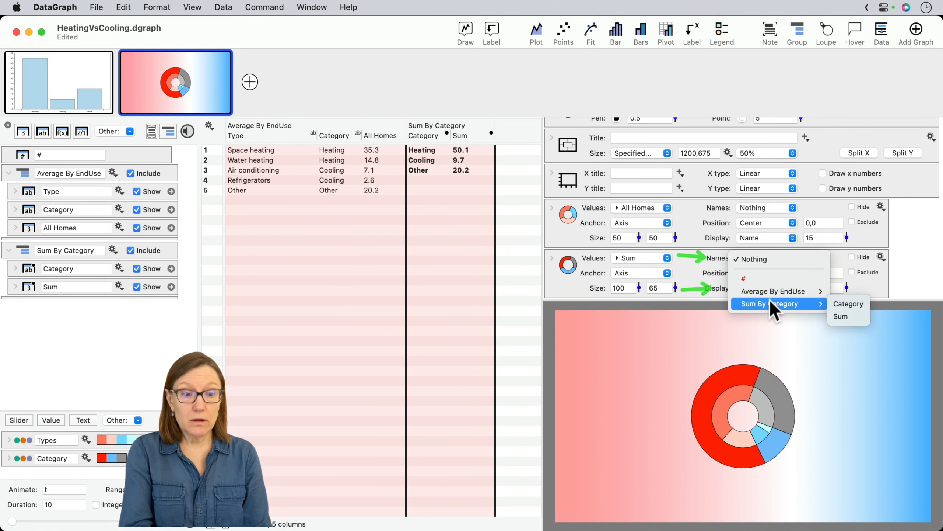
left_click(845, 303)
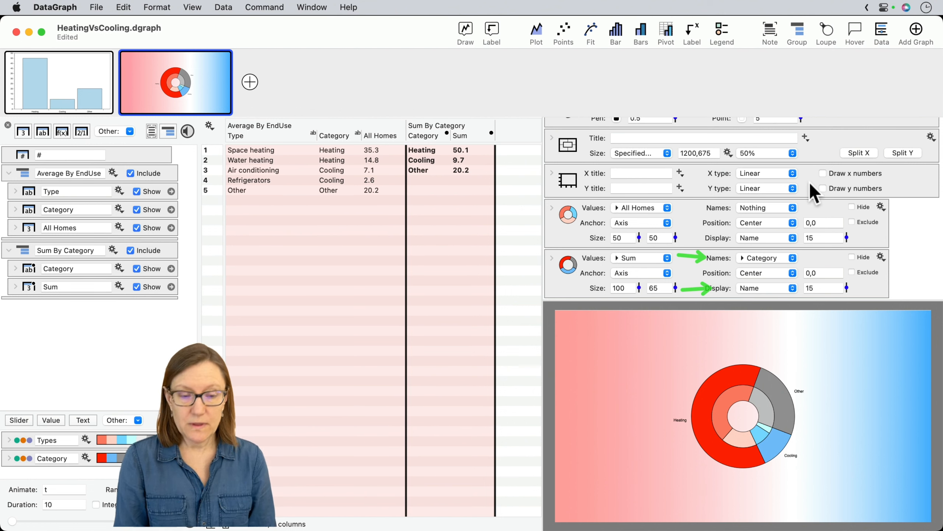
- Set the graph's common font size to 36
scroll(809, 182, "up", 3)
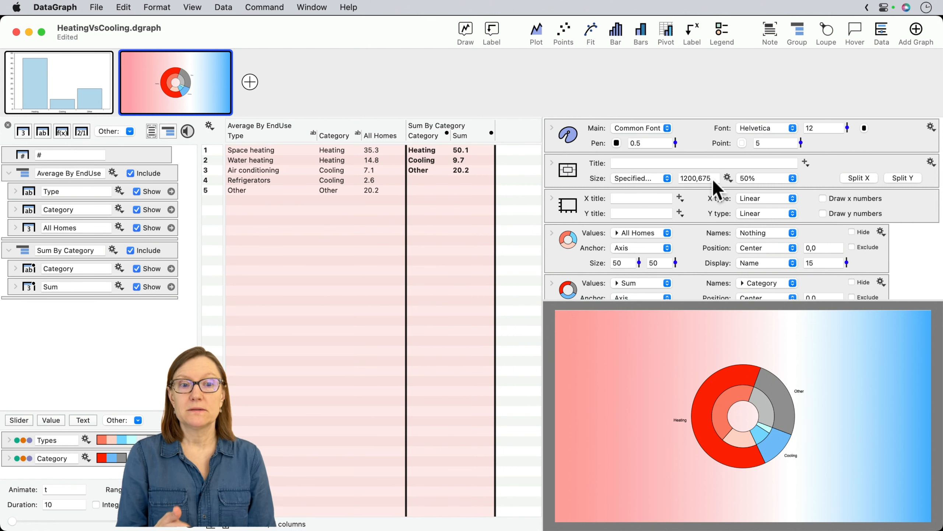
left_click_drag(848, 128, 842, 91)
double_click(830, 127)
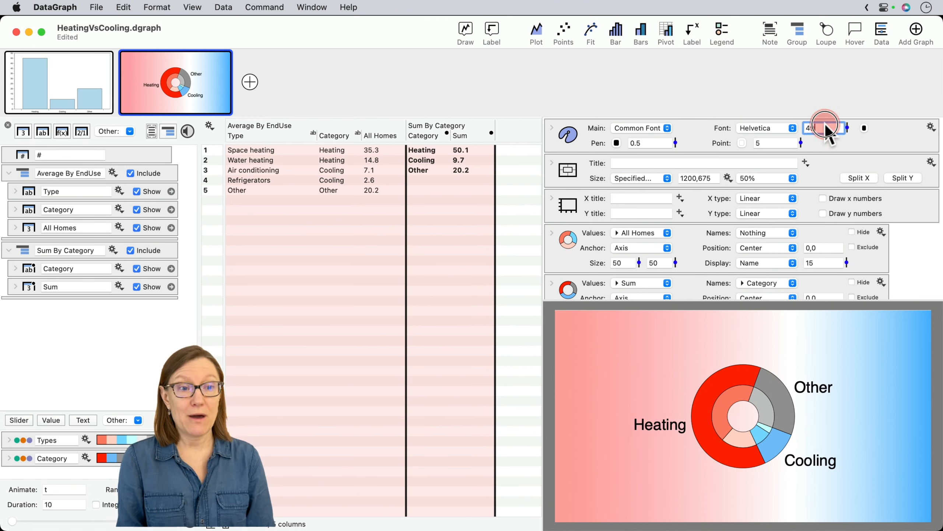
type("36")
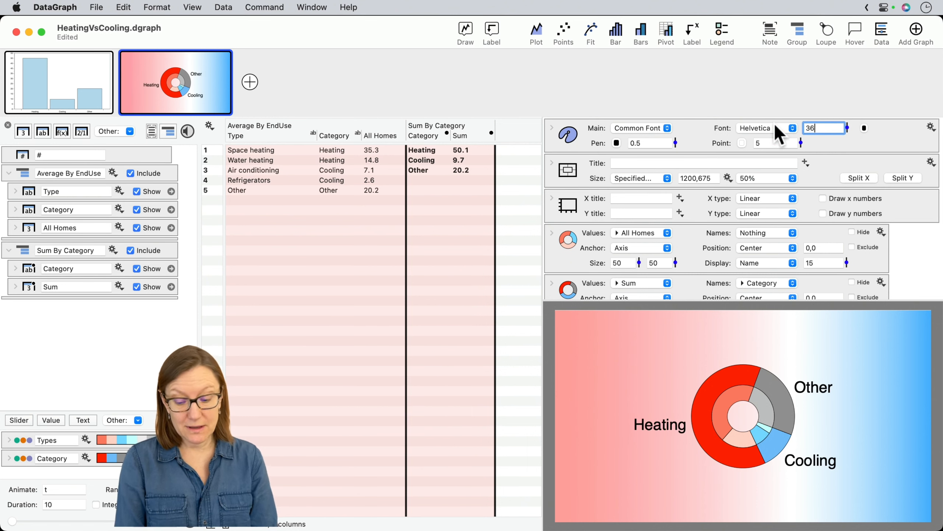
key("Return")
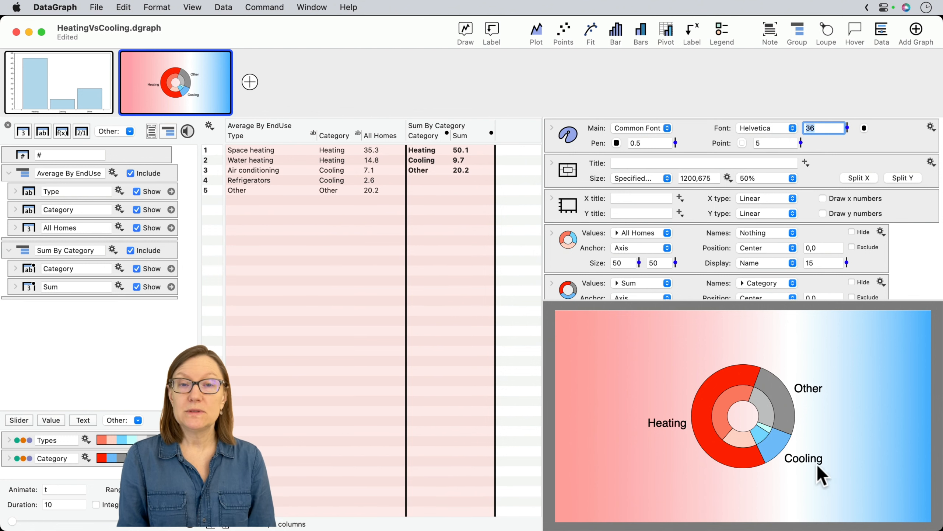
left_click(836, 149)
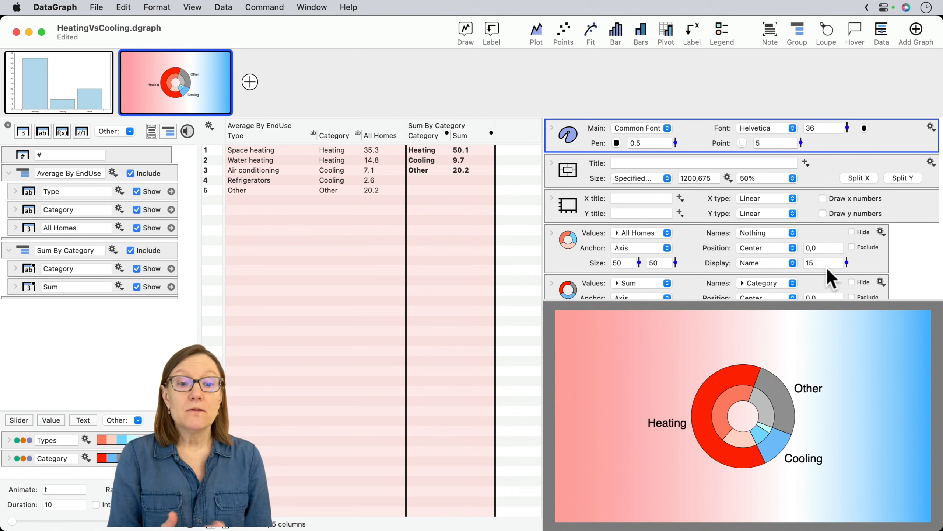
- Try the Name, % display for the Sum donut's labels, and settle on showing only %
scroll(826, 267, "down", 2)
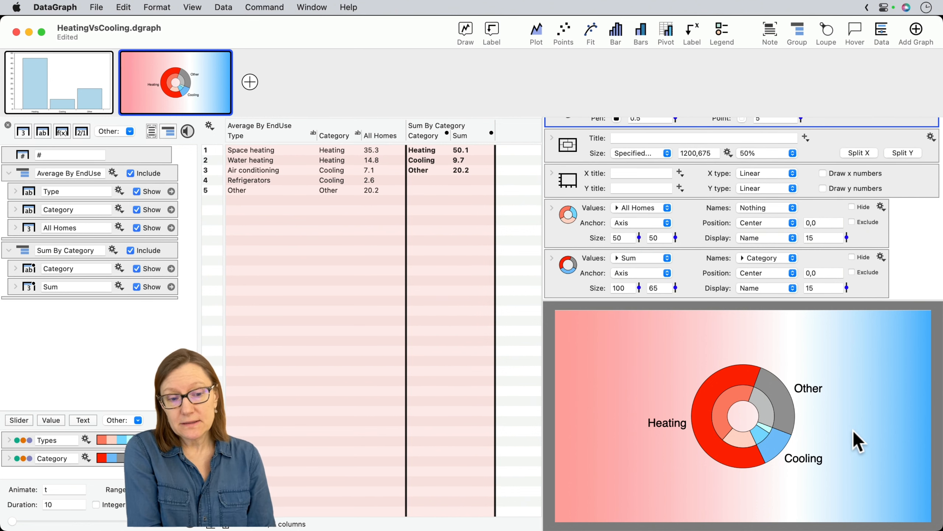
left_click(763, 294)
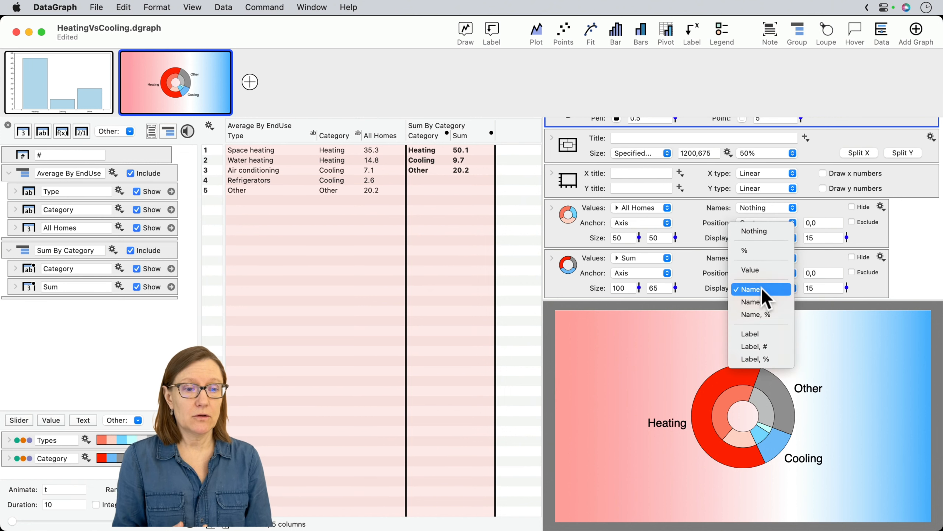
left_click(764, 313)
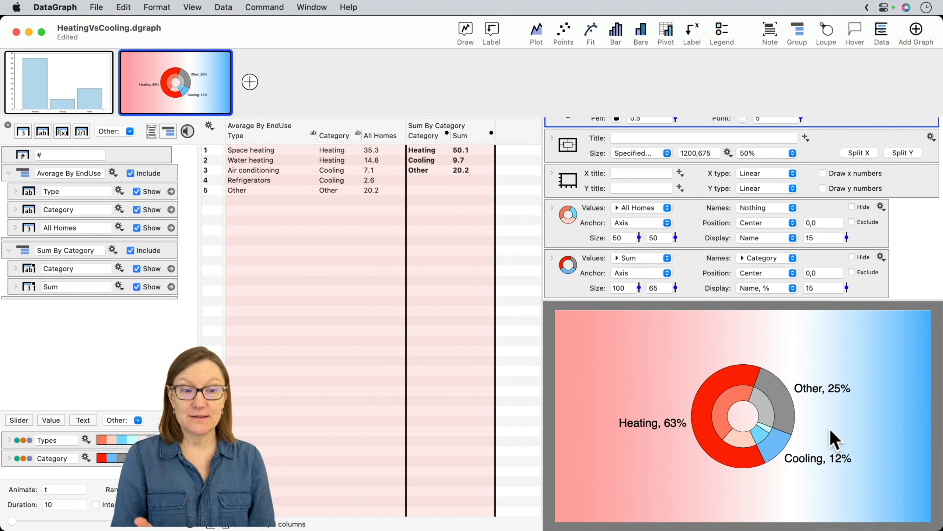
left_click(764, 288)
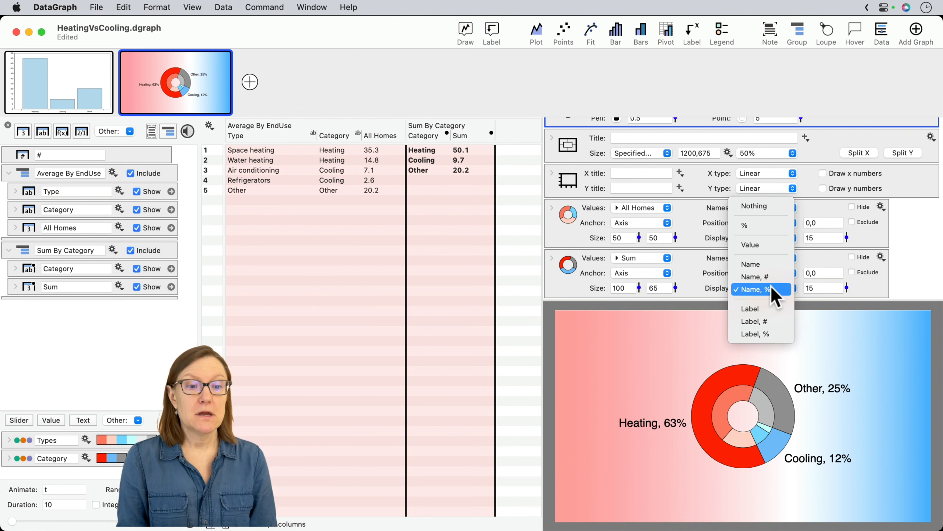
left_click(756, 226)
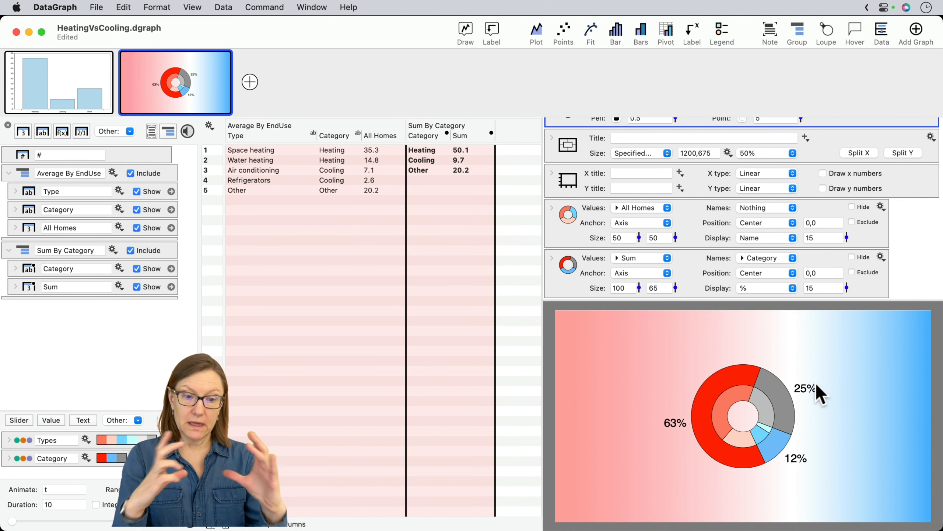
- Shift the Sum donut's percentage labels inward to an offset of -50
left_click(847, 288)
left_click_drag(846, 286, 838, 331)
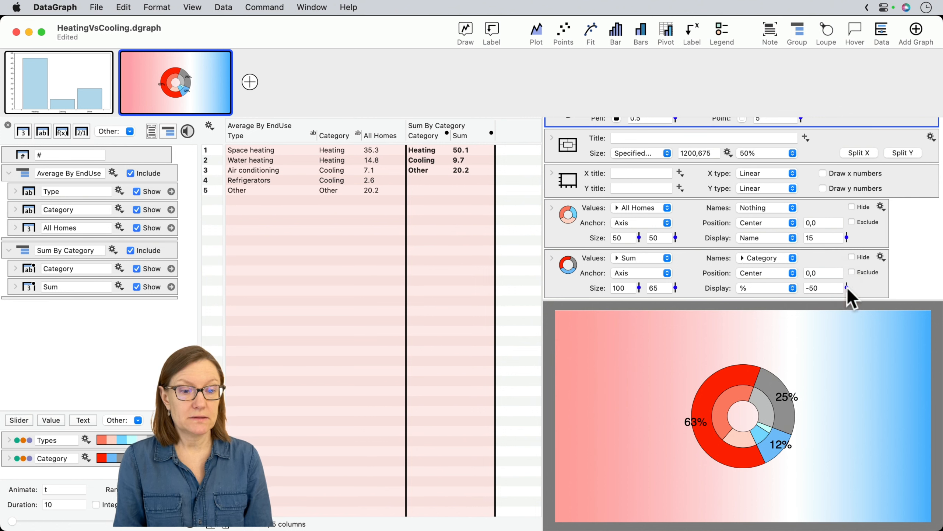
left_click(847, 288)
left_click(844, 287)
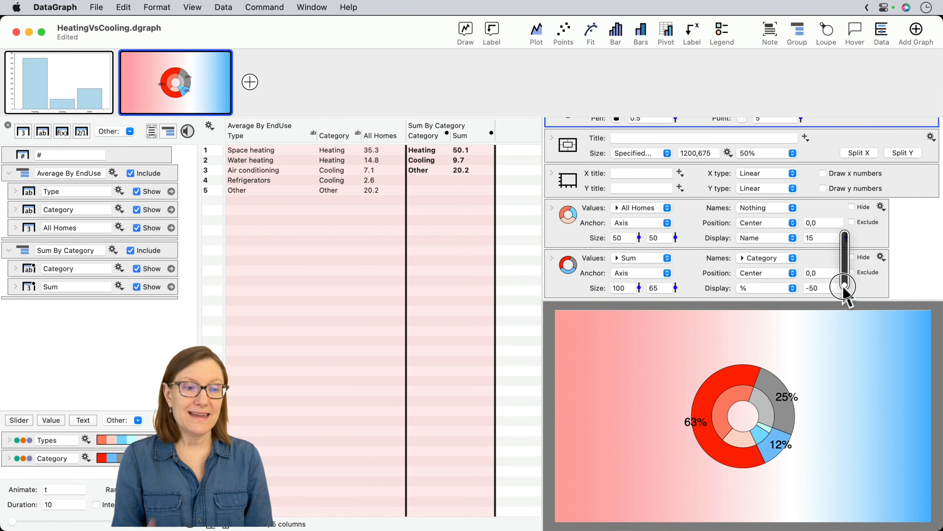
right_click(842, 314)
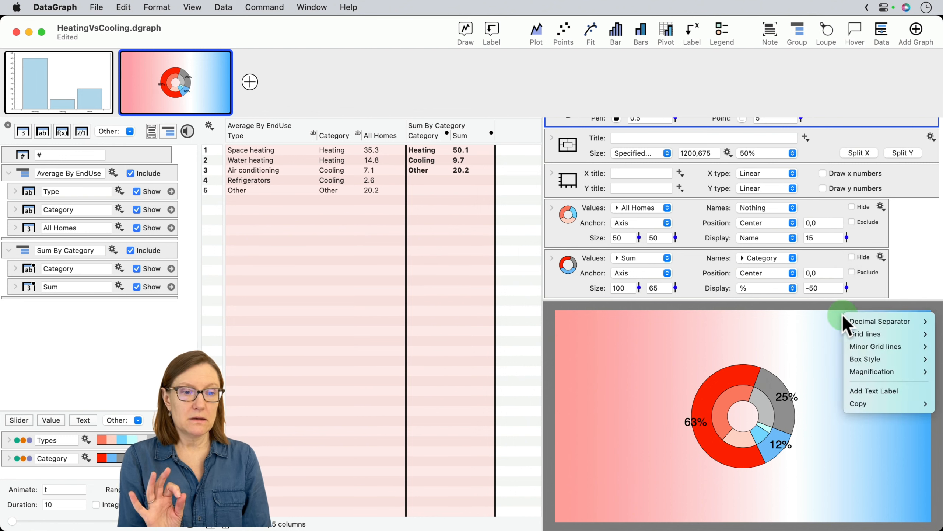
left_click(810, 399)
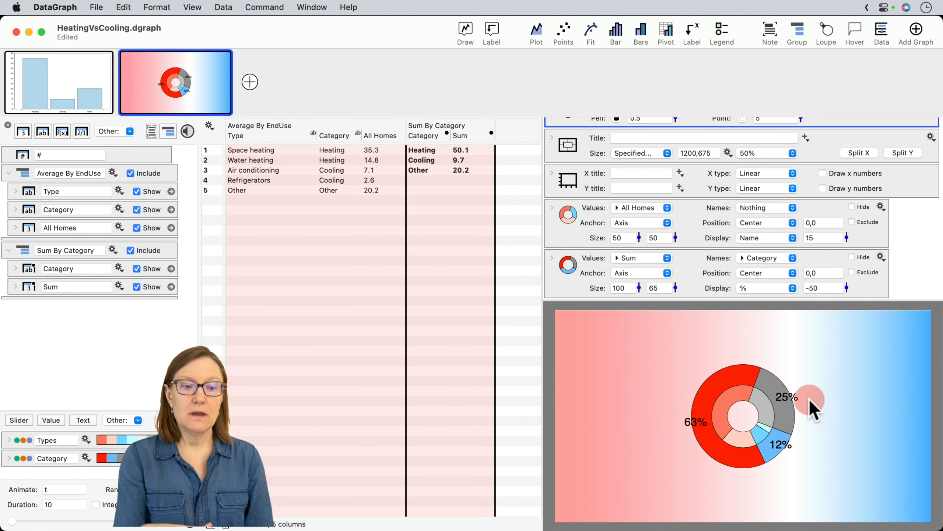
- Set the label offset of the Sum donut to -80 to place the percentages on the ring
left_click(816, 290)
key("BackSpace")
key("BackSpace")
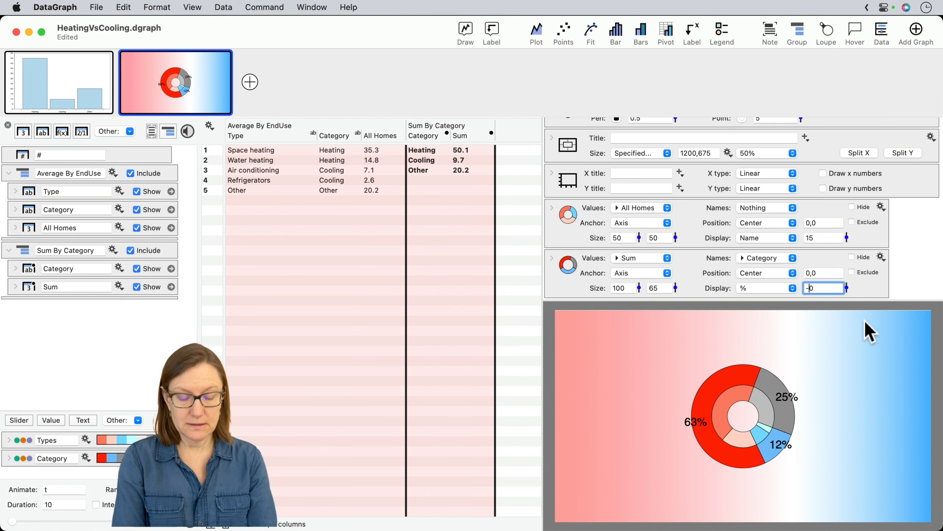
type("80")
key("Return")
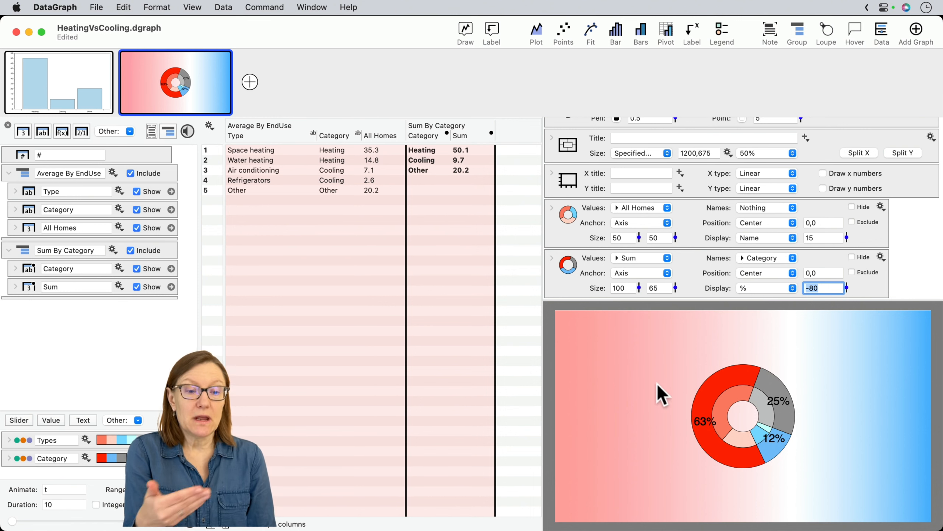
- Expand the Sum donut's settings and open the relative size choices for overwriting its label font
left_click(552, 258)
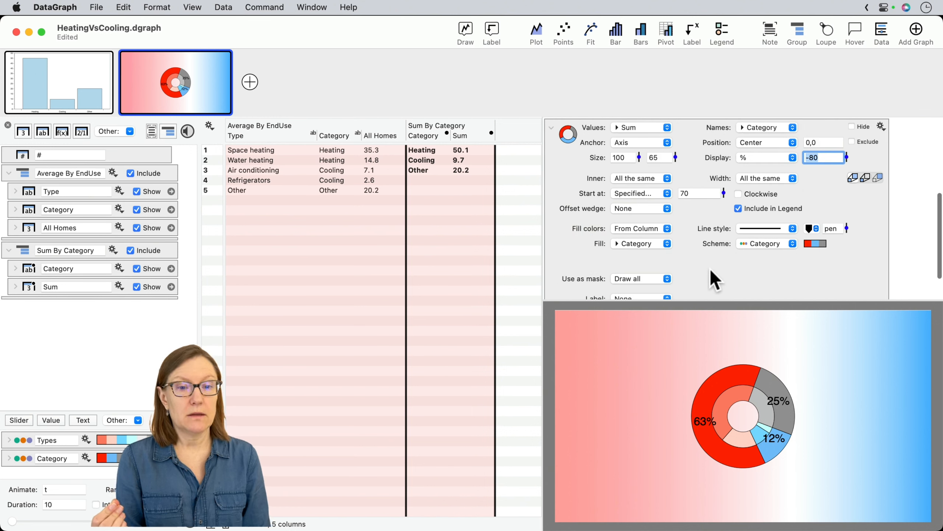
scroll(710, 268, "down", 3)
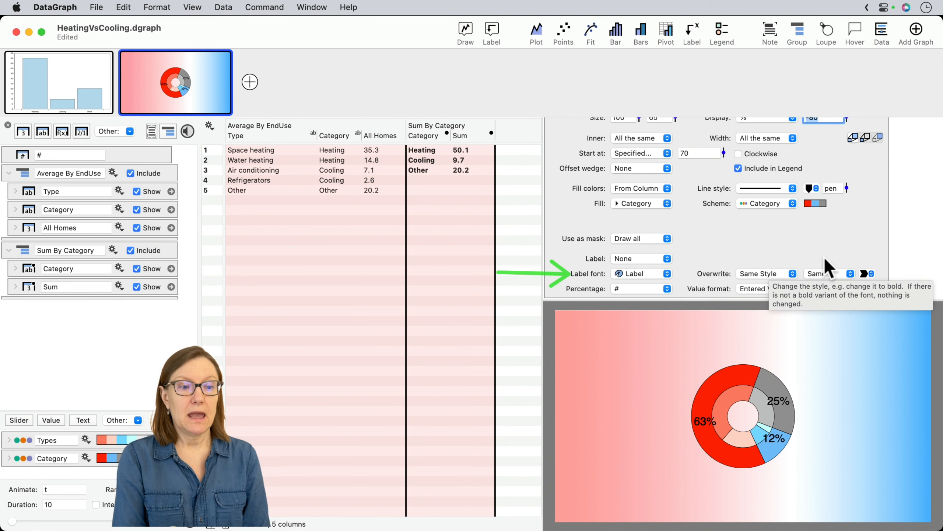
left_click(826, 273)
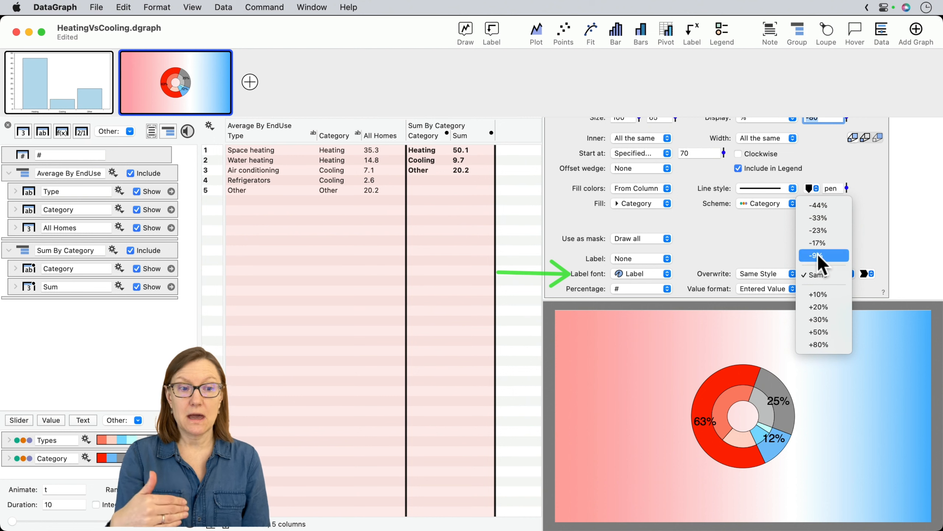
- Reduce the outer Sum ring's label font by 33% and set its percentage label offset to -55
left_click(819, 220)
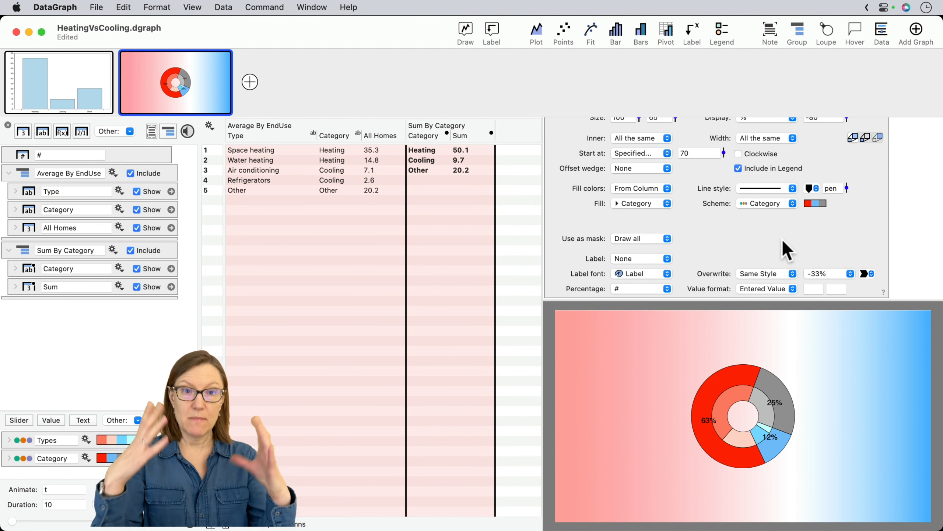
scroll(782, 239, "up", 3)
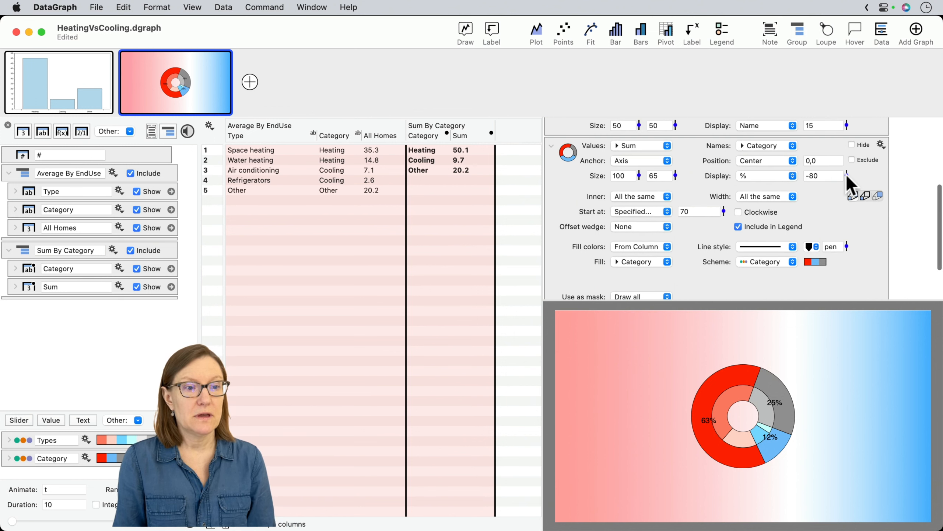
left_click(846, 176)
mouse_move(847, 180)
left_mouse_down()
mouse_move(848, 162)
mouse_move(842, 181)
left_mouse_up()
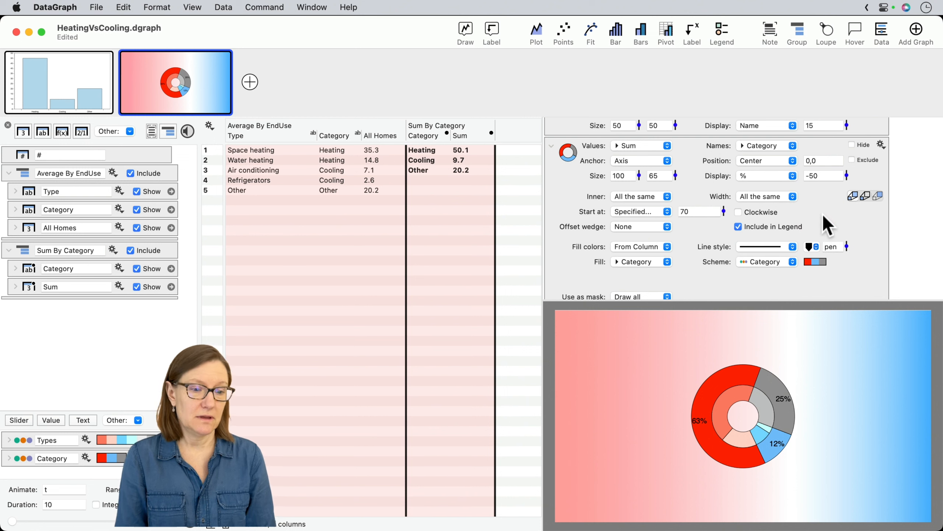
double_click(817, 176)
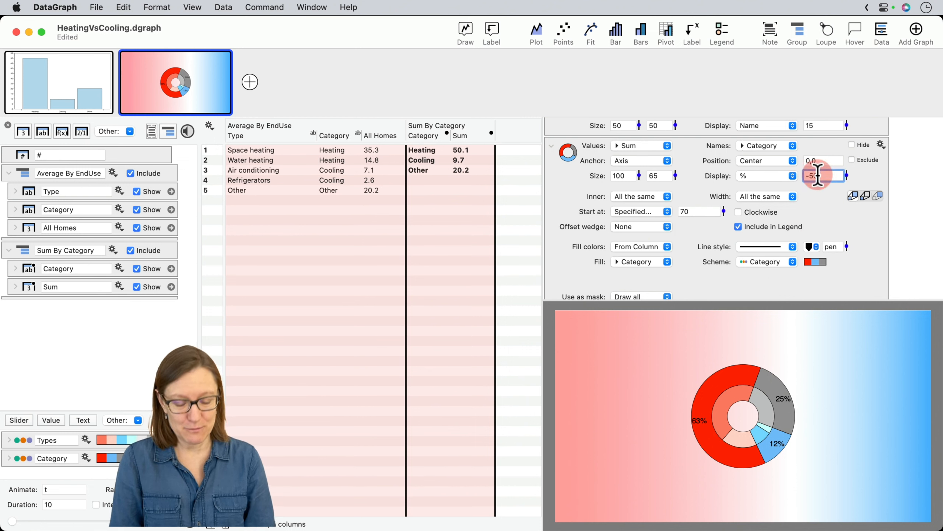
type("55")
key("Return")
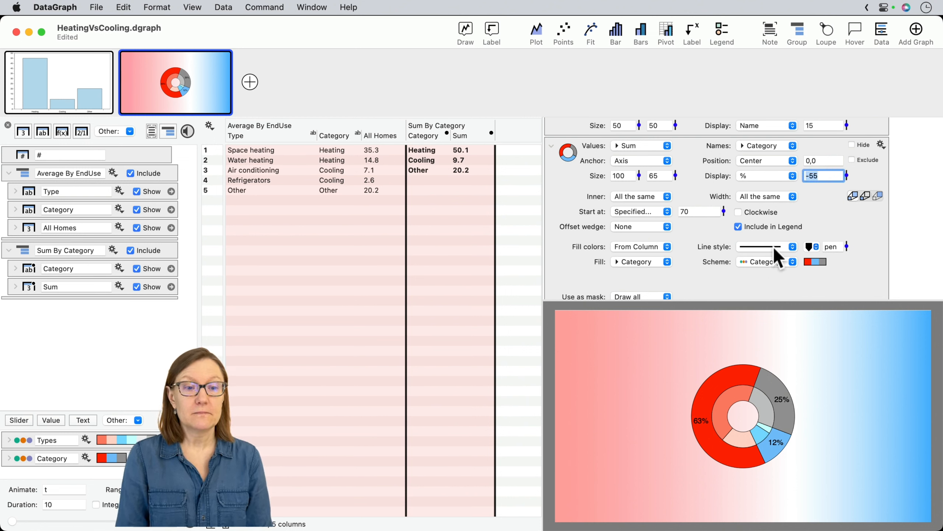
left_click(551, 146)
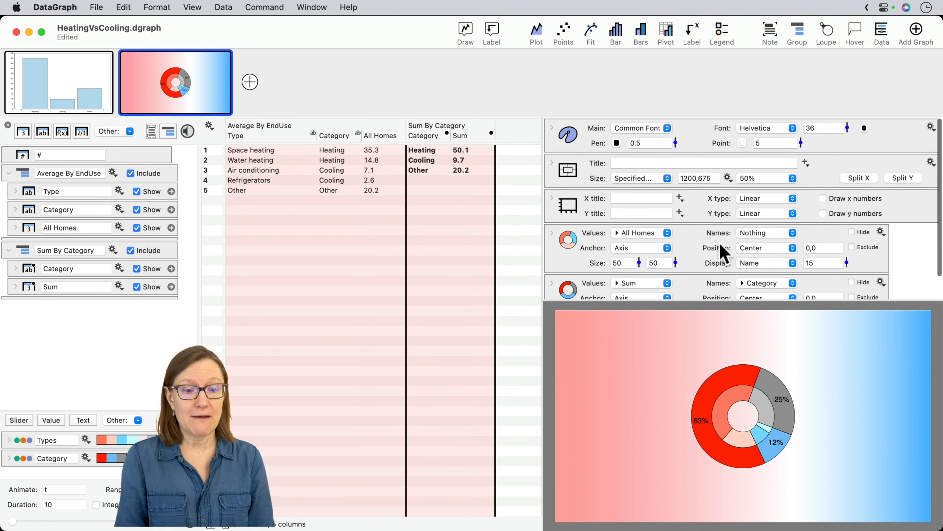
- Toggle the inner All Homes ring's visibility off and on to identify it in the chart
left_click(854, 230)
left_click(854, 229)
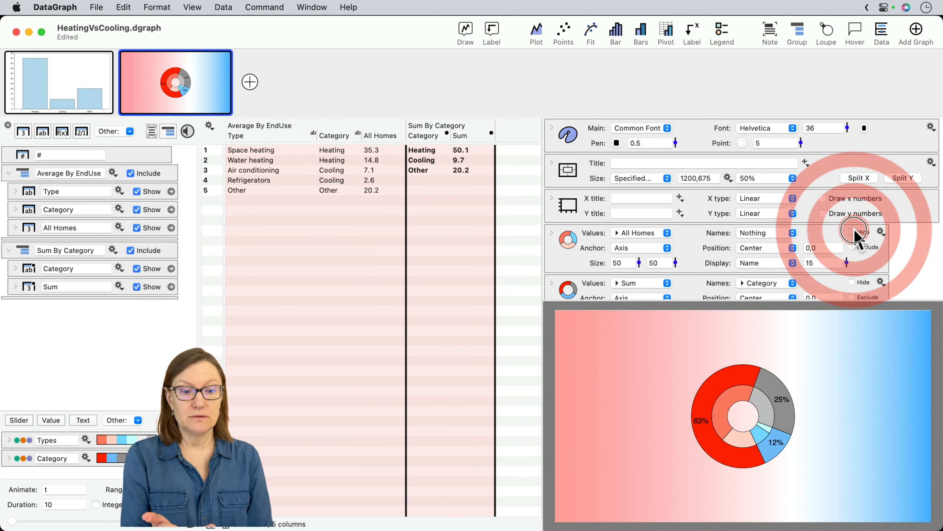
left_click(854, 230)
left_click(854, 230)
left_click(581, 244)
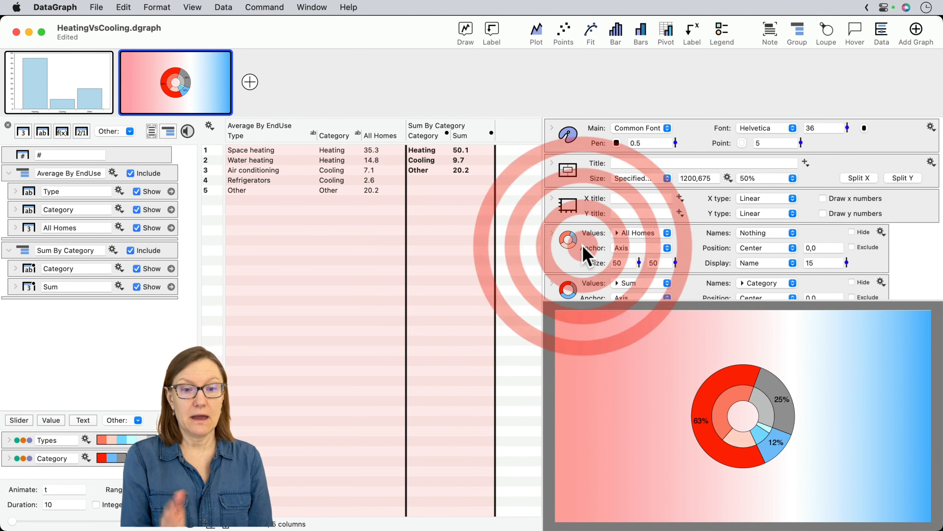
- Display percentages on the inner All Homes ring and set their label offset to -50
left_click(557, 237)
scroll(845, 273, "down", 3)
scroll(843, 263, "up", 4)
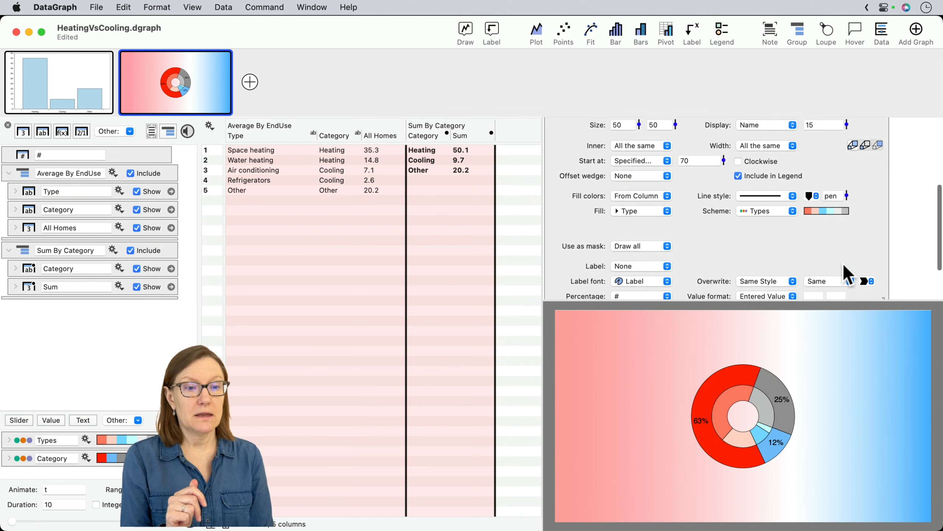
left_click(779, 175)
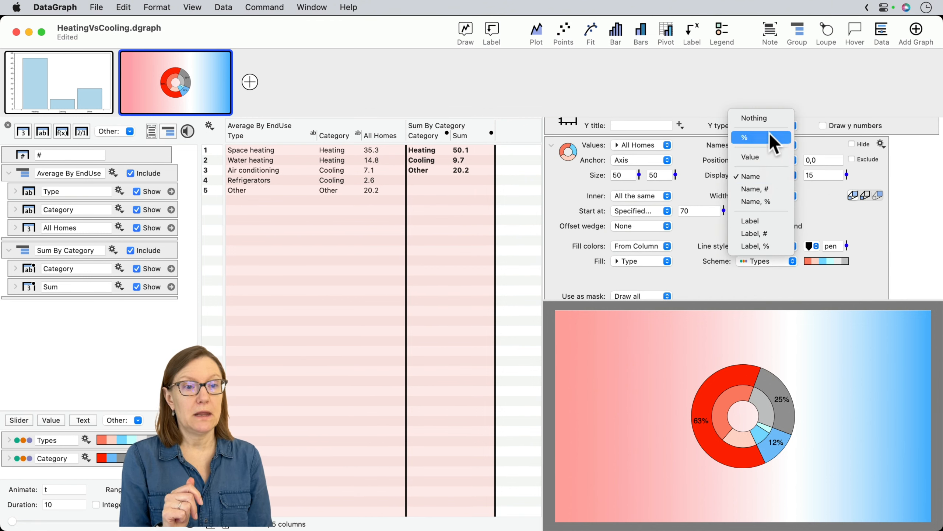
left_click(760, 140)
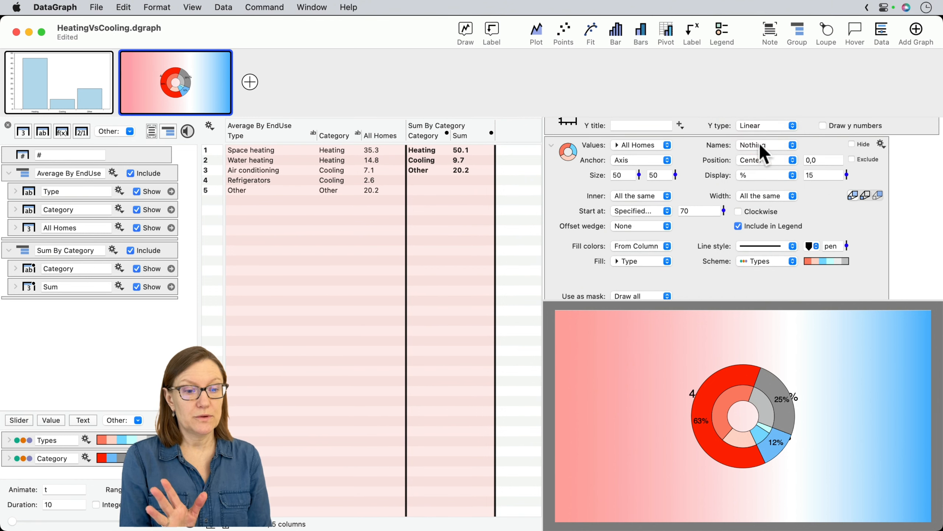
left_click_drag(819, 175, 785, 176)
type("-50")
key("Return")
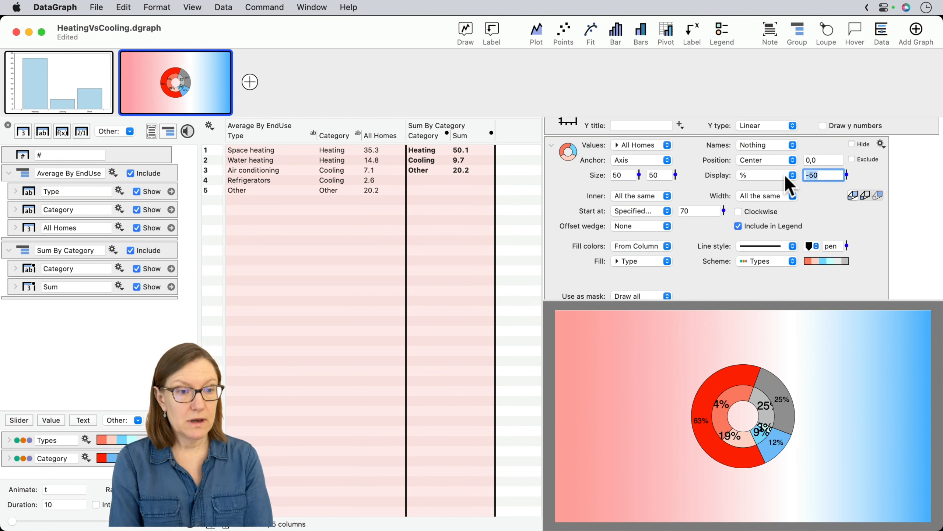
- Reduce the inner All Homes ring's label font size by 44%, after trying -33%
scroll(817, 230, "down", 3)
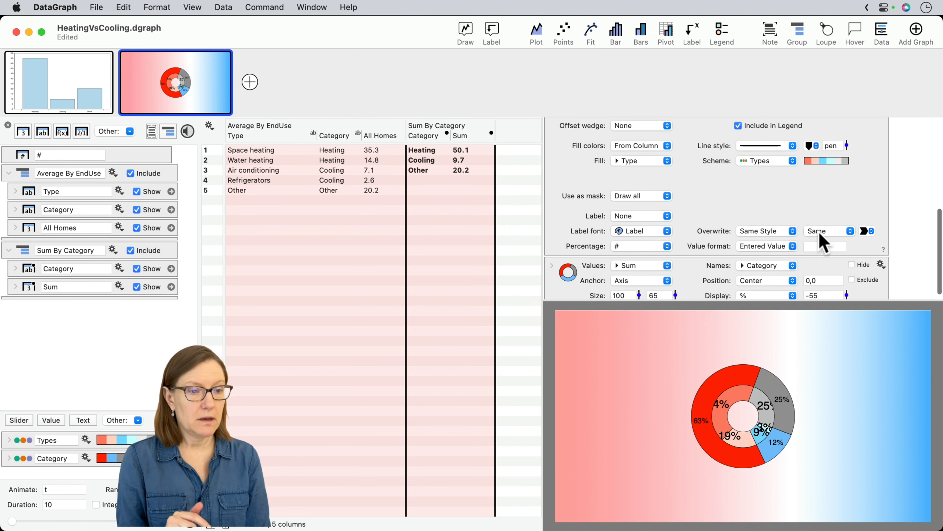
left_click(825, 231)
left_click(822, 175)
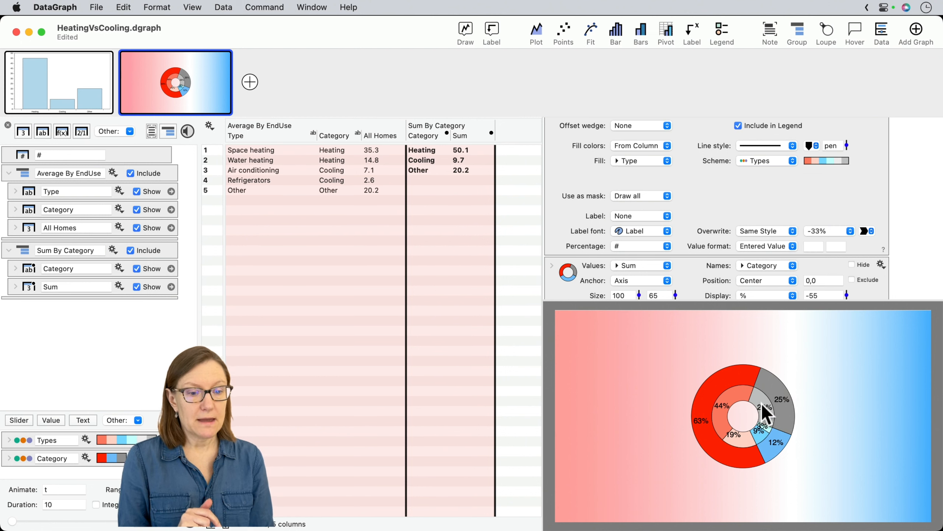
left_click(818, 230)
left_click(818, 219)
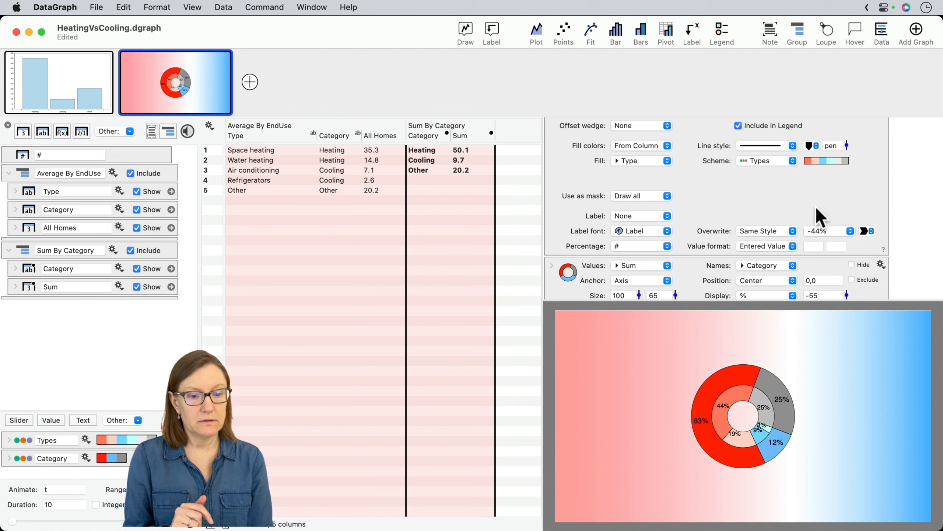
- Change the graph's common font to Palatino and set its size to 37
scroll(810, 212, "up", 5)
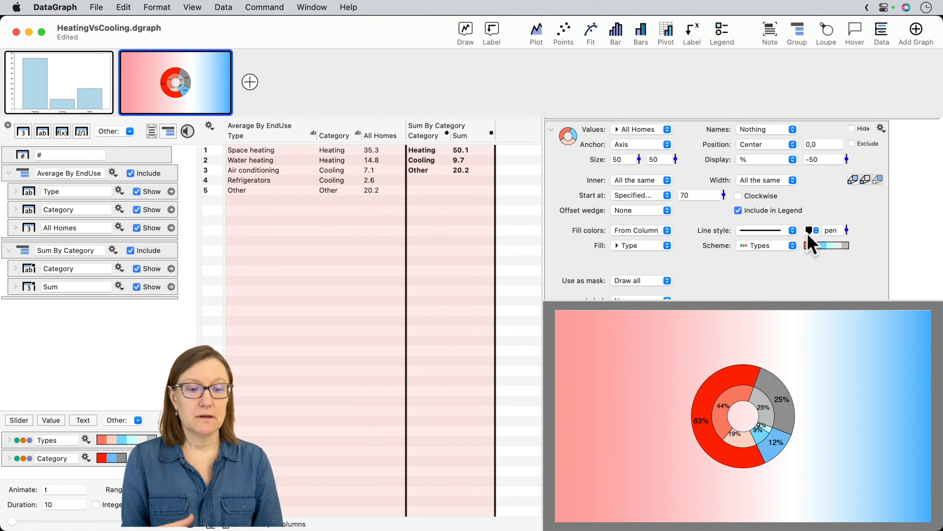
scroll(807, 231, "up", 5)
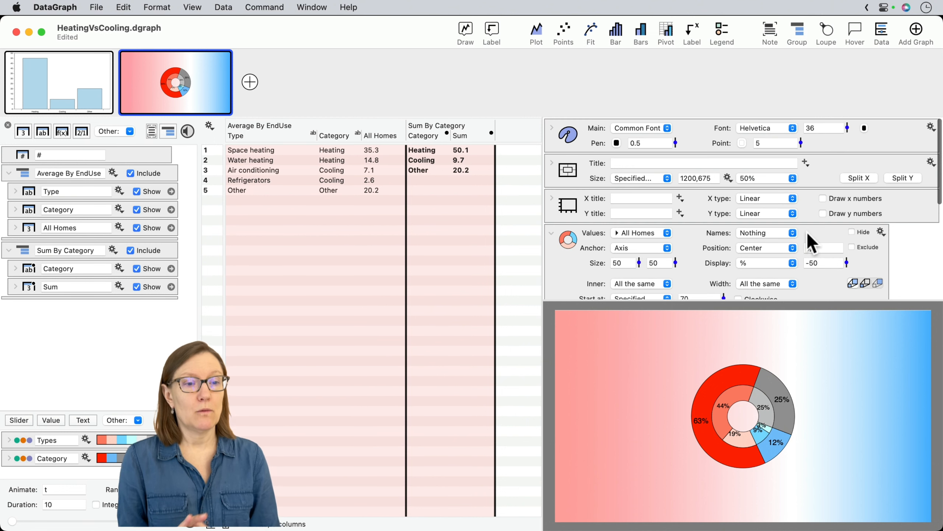
left_click(766, 129)
left_click(757, 162)
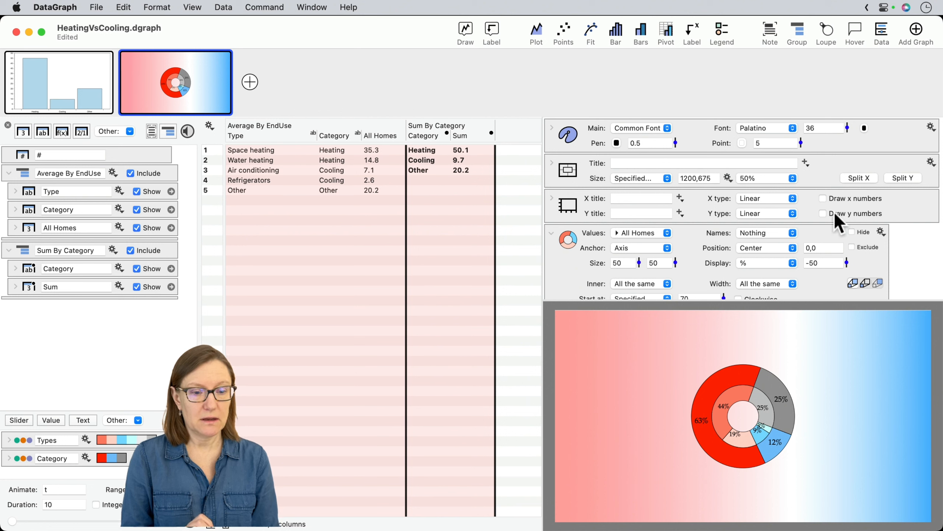
scroll(832, 231, "down", 3)
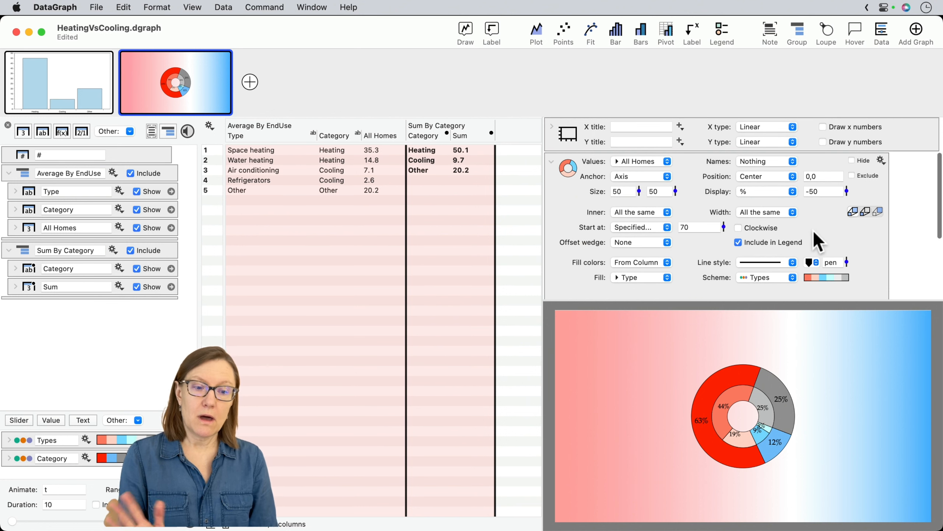
scroll(818, 240, "down", 3)
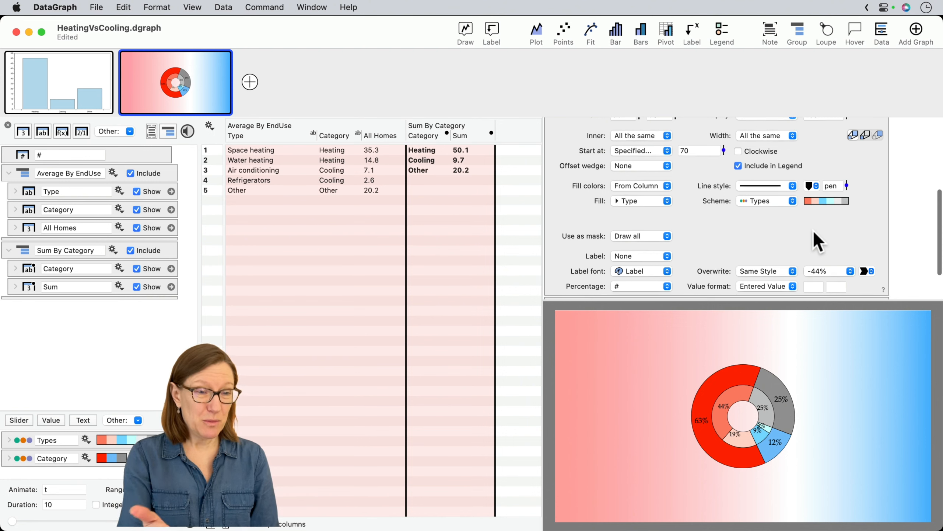
scroll(813, 230, "down", 1)
scroll(813, 230, "up", 5)
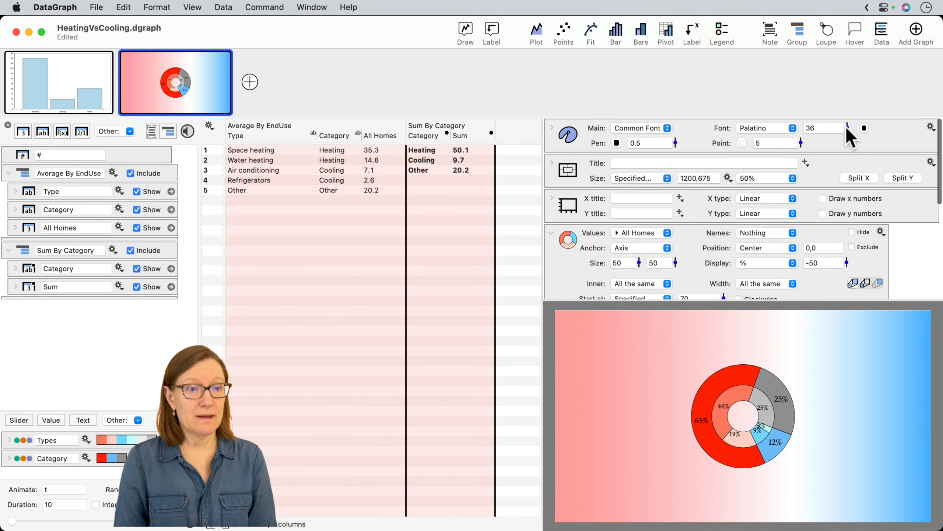
left_click_drag(847, 128, 848, 126)
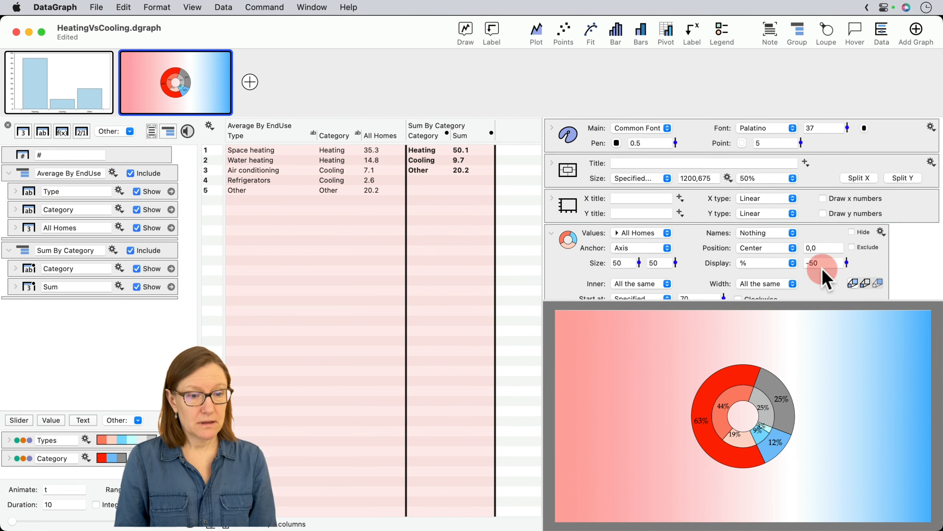
- Adjust the inner All Homes ring's percentage label offset to -39
scroll(822, 268, "down", 5)
scroll(831, 246, "down", 2)
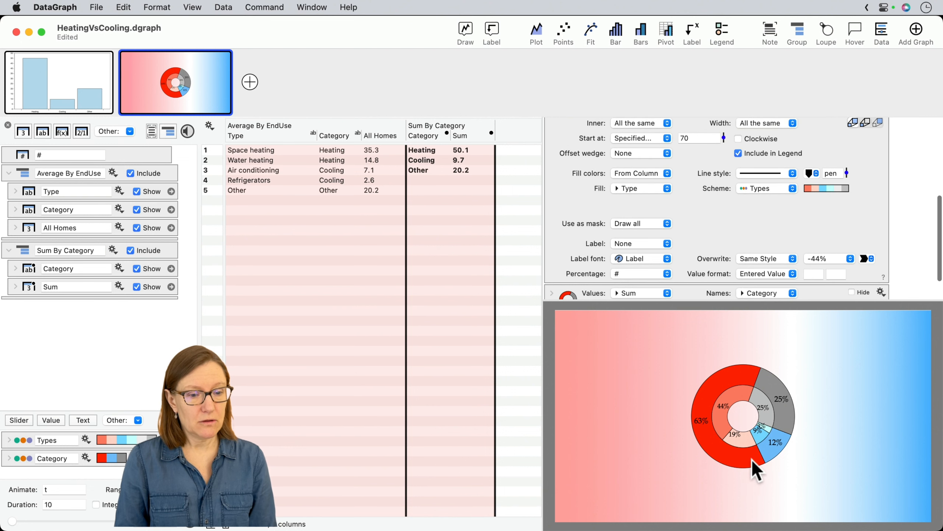
scroll(799, 231, "up", 4)
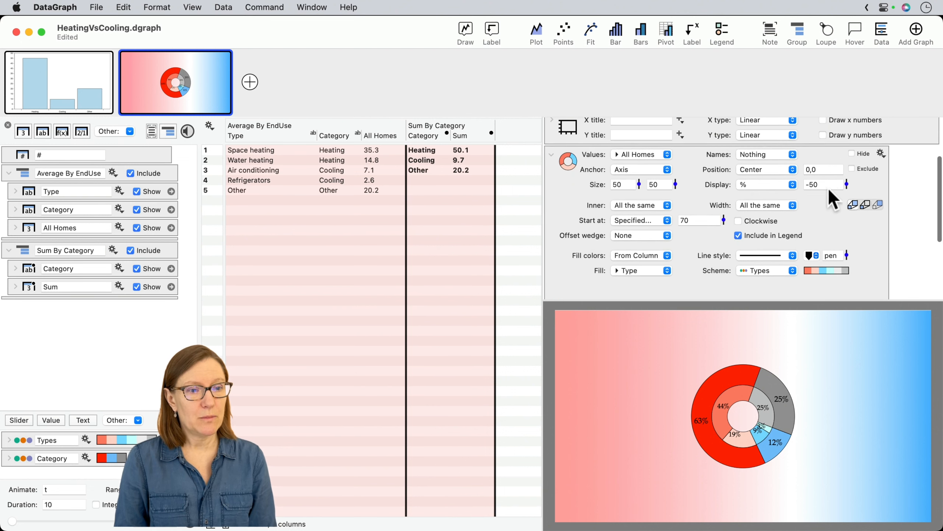
left_click_drag(847, 183, 845, 182)
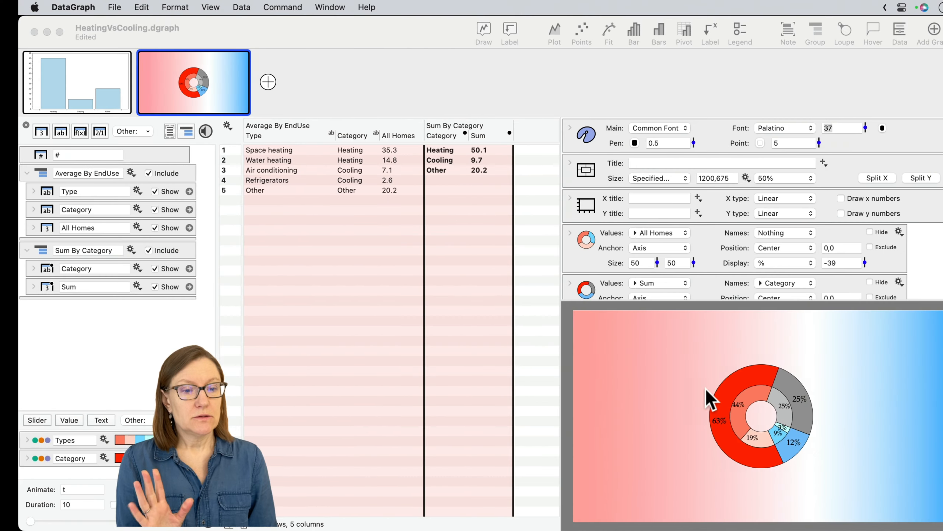
- Change the inner All Homes ring's outline to the white Point Color, keeping the solid line style
scroll(639, 204, "down", 2)
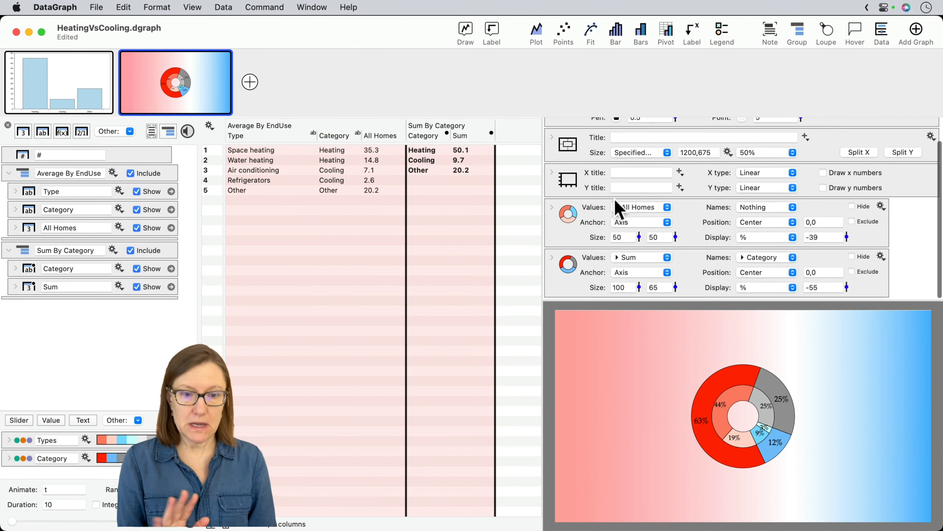
left_click(551, 209)
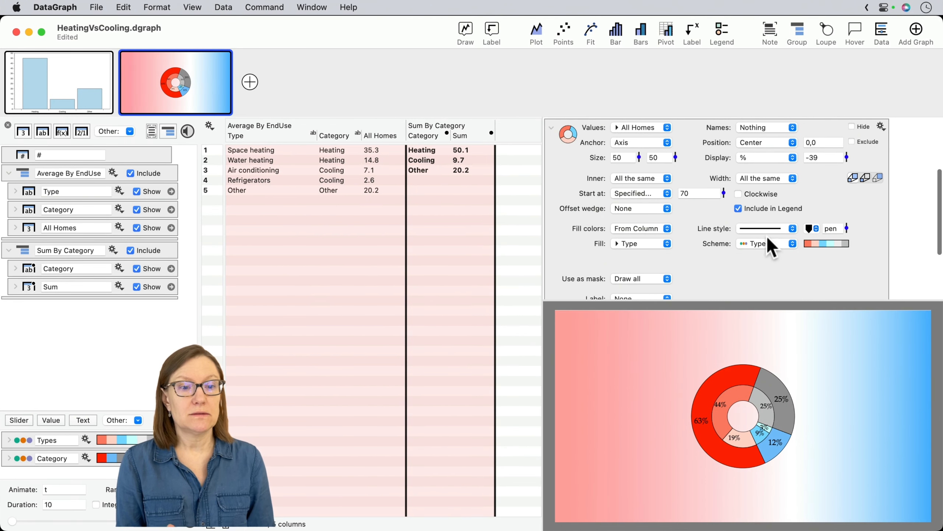
left_click(797, 228)
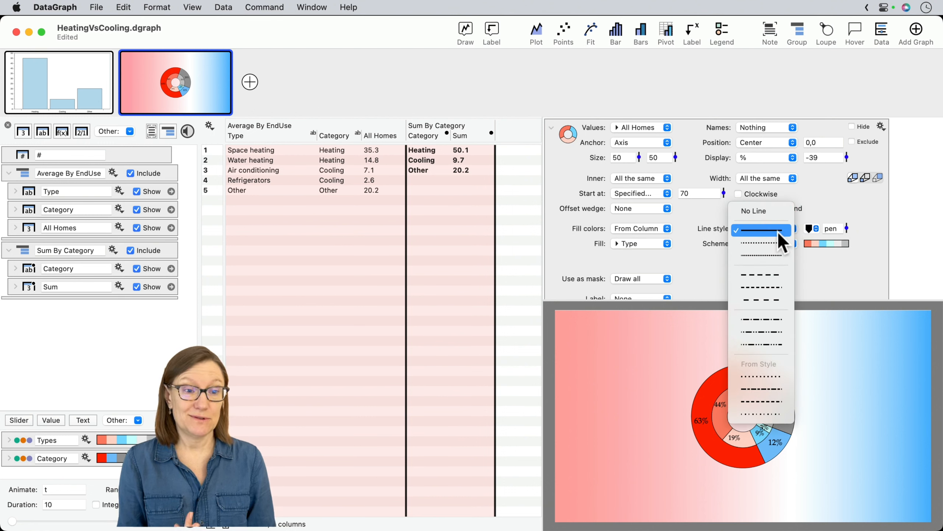
left_click(835, 208)
left_click(813, 228)
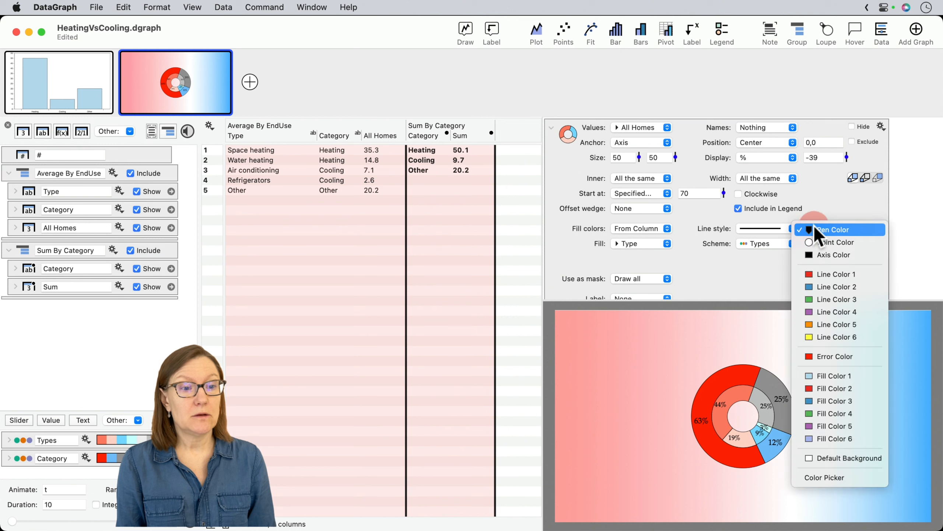
left_click(839, 242)
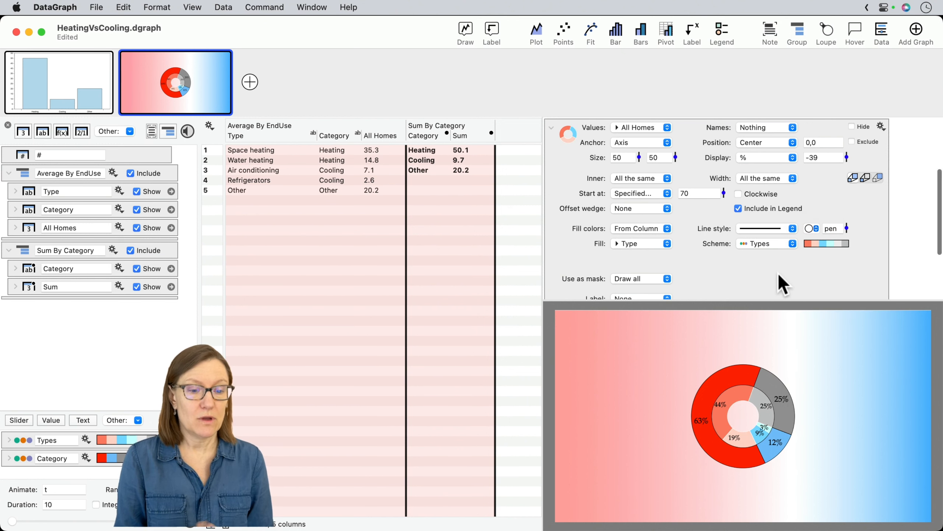
left_click(553, 130)
- Change the outer Sum ring's outline to the white Point Color
left_click(552, 258)
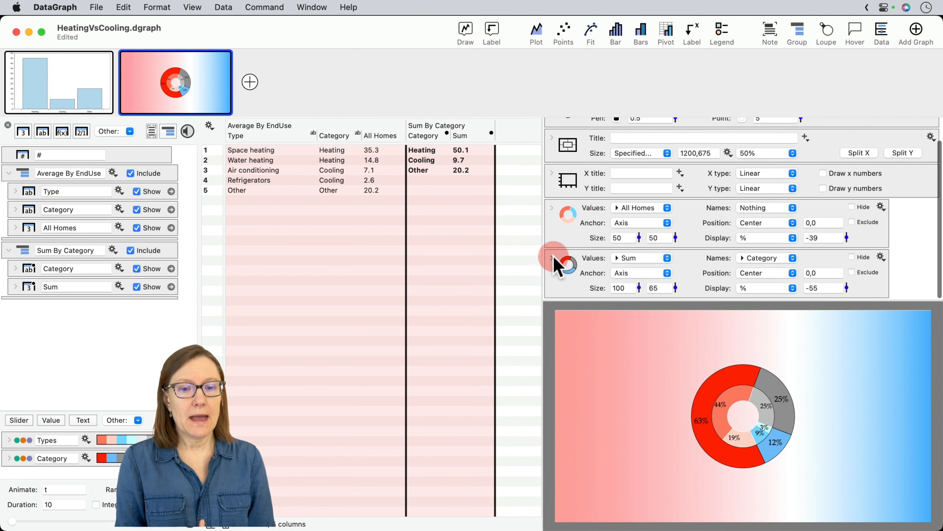
left_click(814, 228)
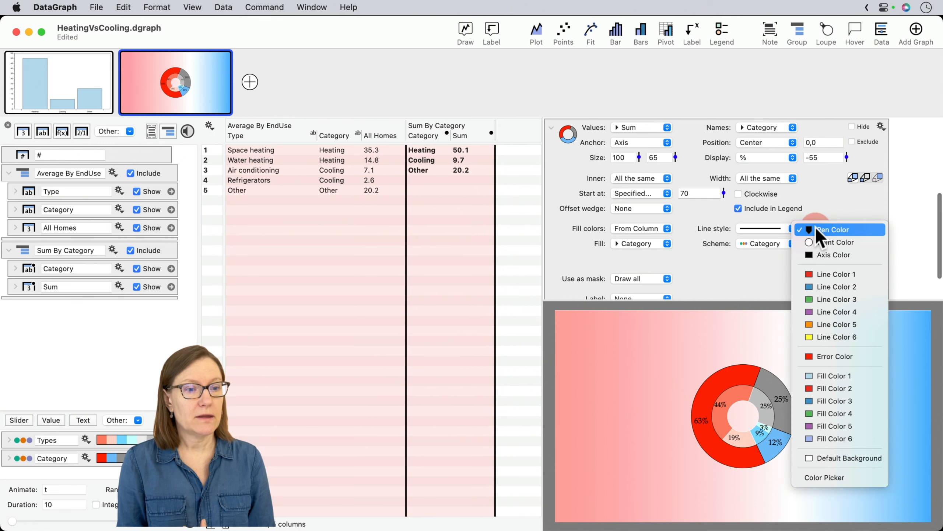
left_click(817, 242)
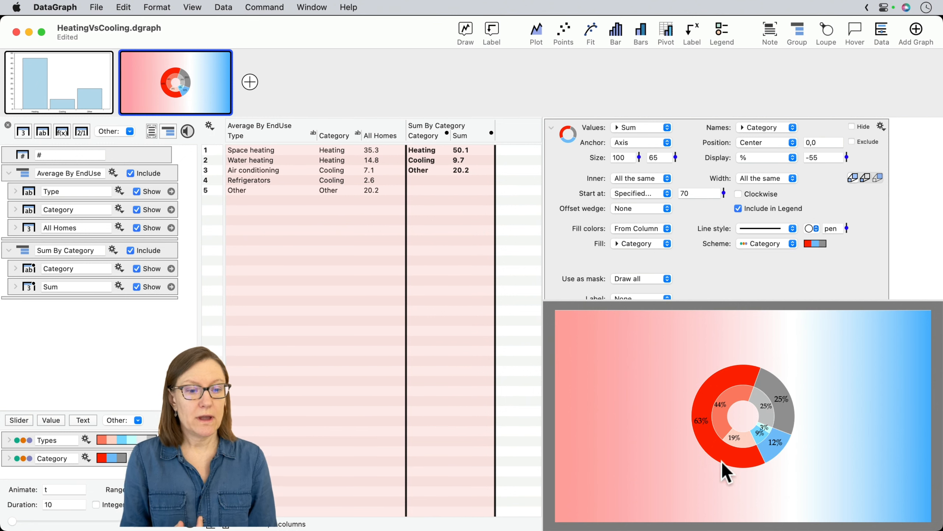
left_click(553, 130)
- Reduce the graph's common font size to 32
scroll(736, 203, "up", 3)
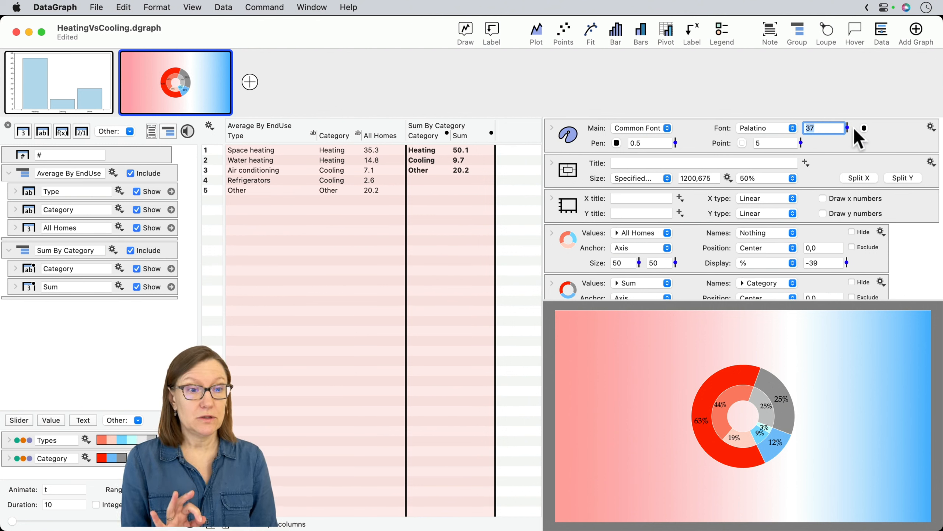
left_click_drag(849, 126, 848, 132)
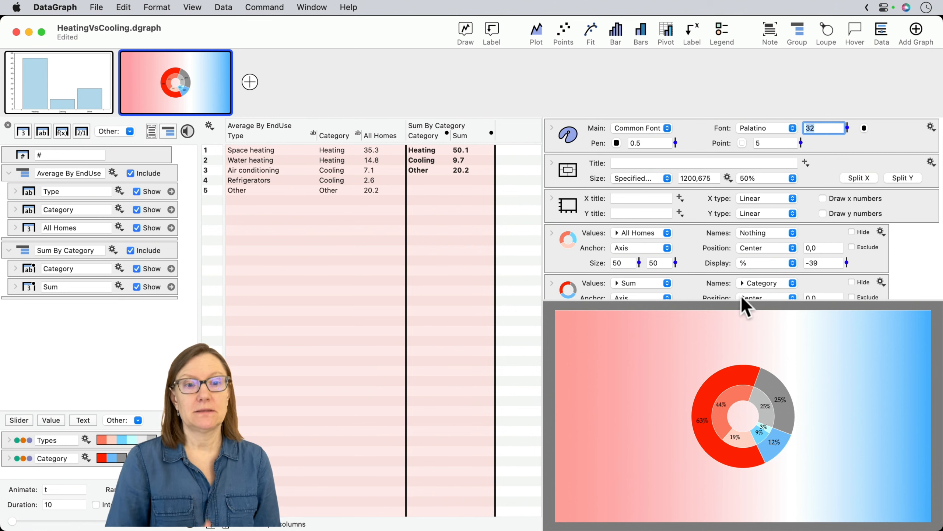
left_click(570, 170)
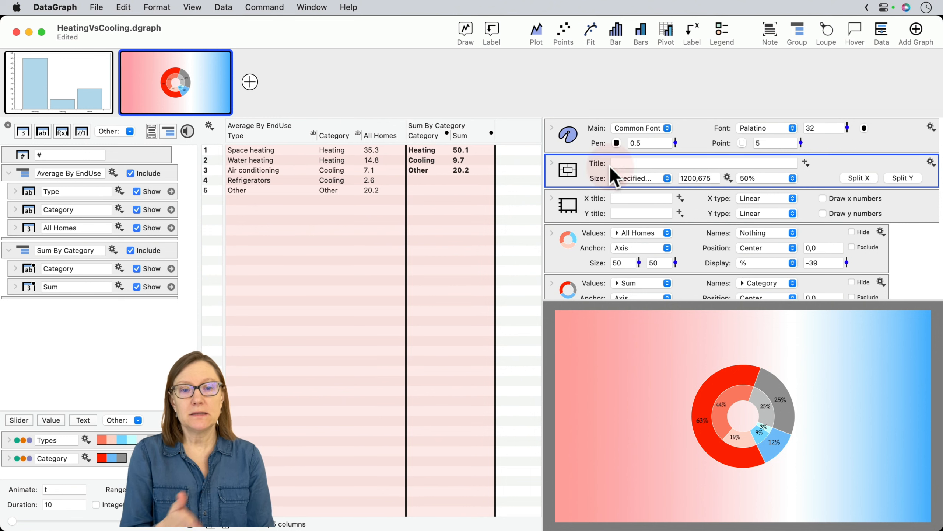
left_click(624, 163)
left_click(569, 169)
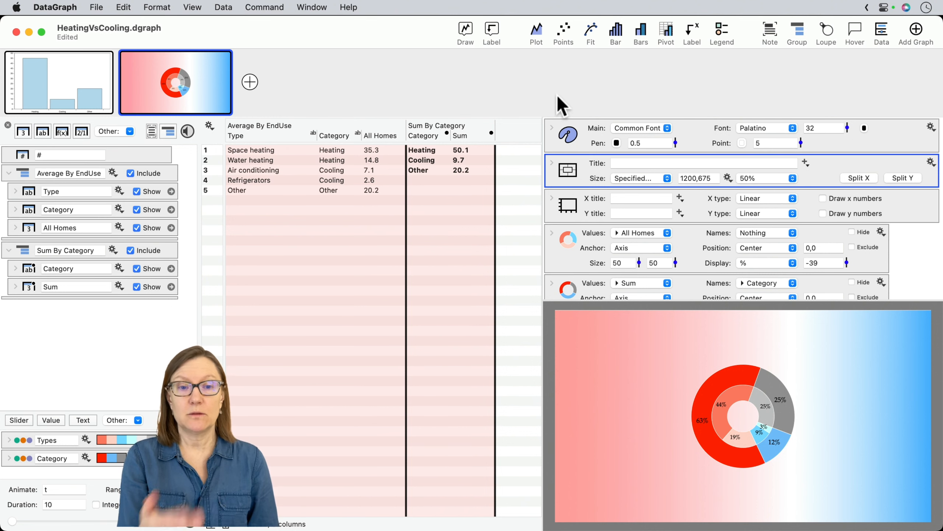
- Swap the window layout and widen the drawing-command area until its settings show in full
scroll(590, 180, "down", 2)
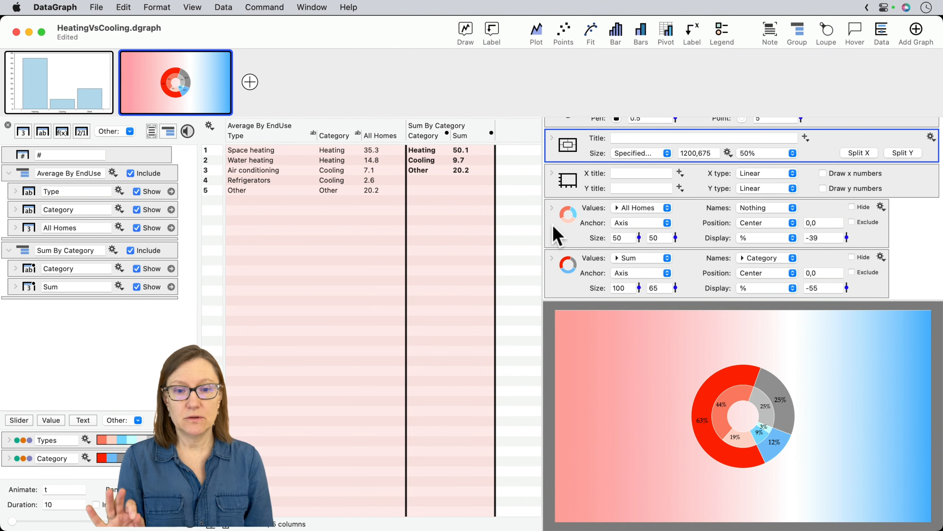
left_click_drag(543, 226, 564, 225)
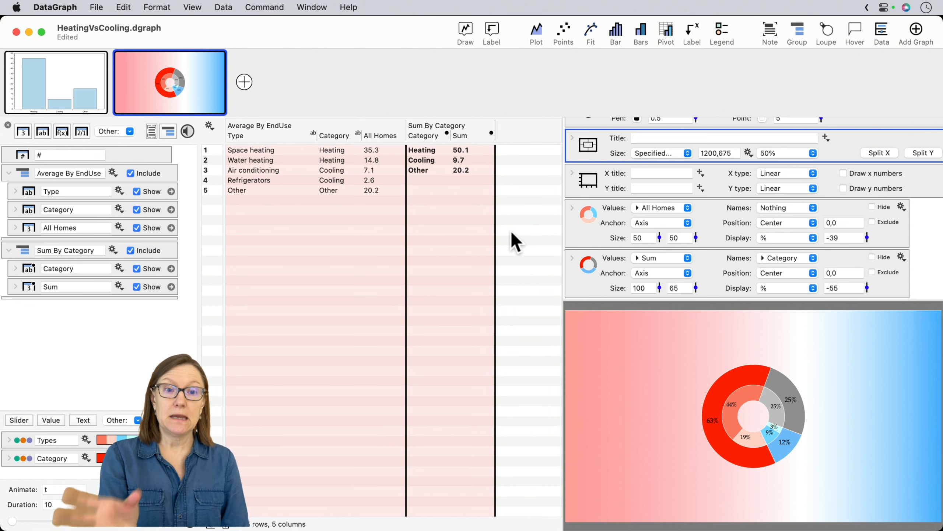
scroll(647, 220, "up", 2)
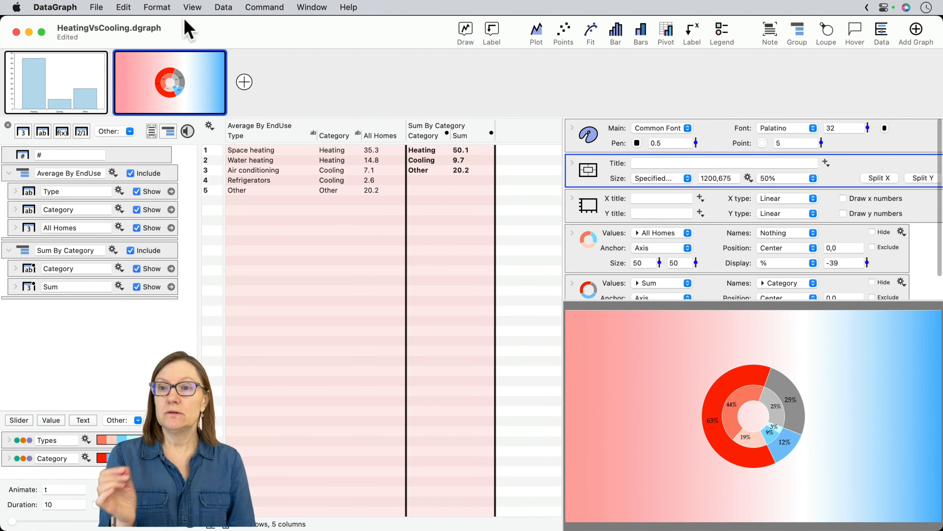
left_click(192, 7)
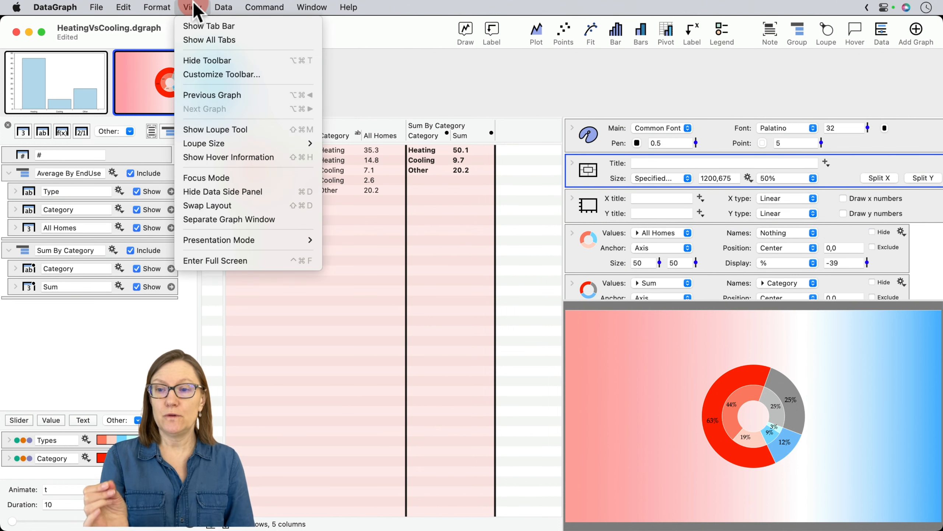
left_click(212, 206)
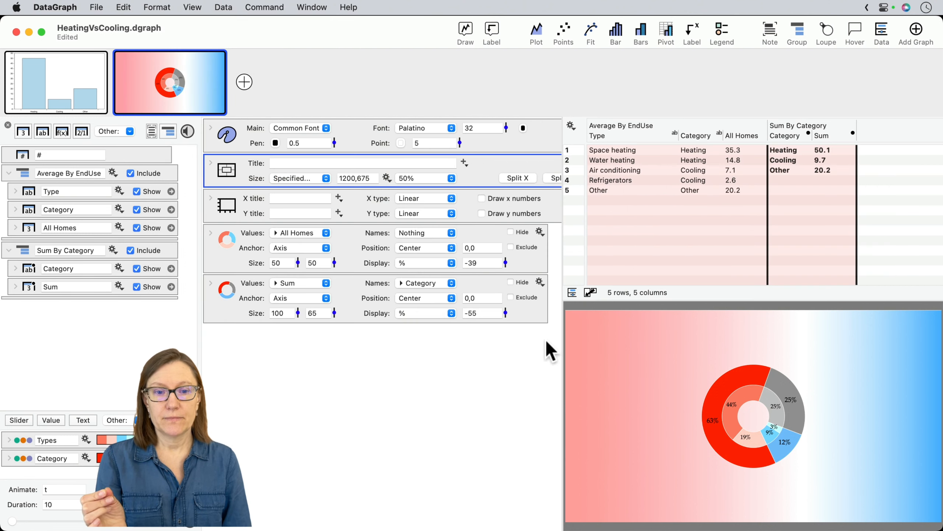
left_click_drag(563, 178, 600, 178)
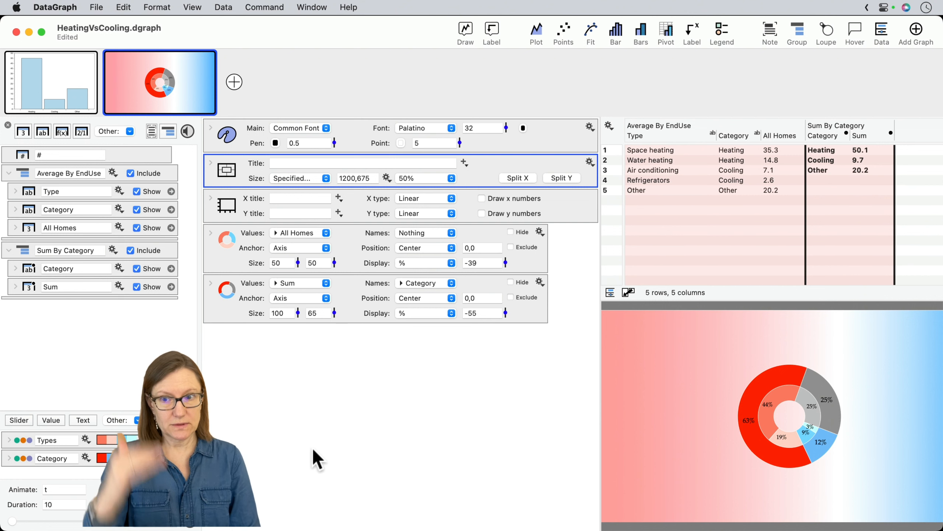
left_click(325, 439)
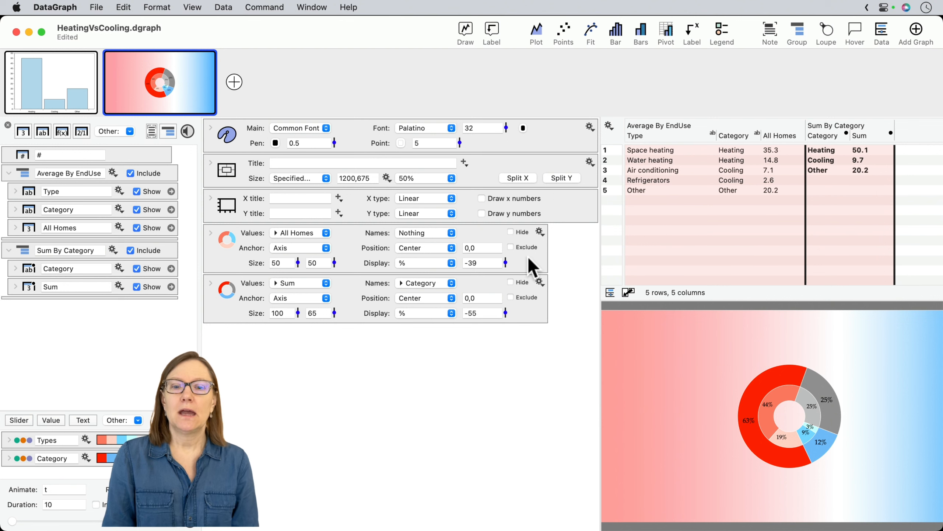
- Add a Text label command to the graph and widen the graph preview to fit the whole canvas
left_click(490, 26)
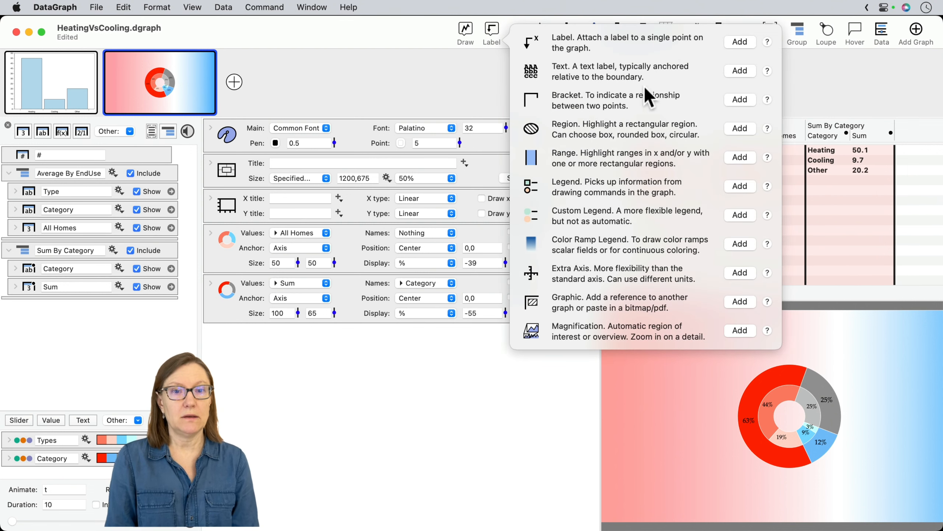
left_click(740, 71)
left_click(432, 512)
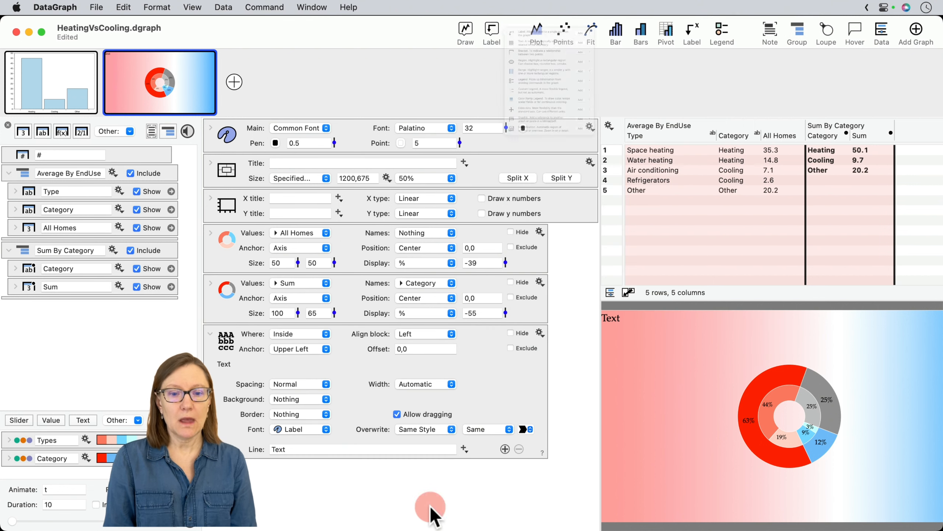
left_click(600, 291)
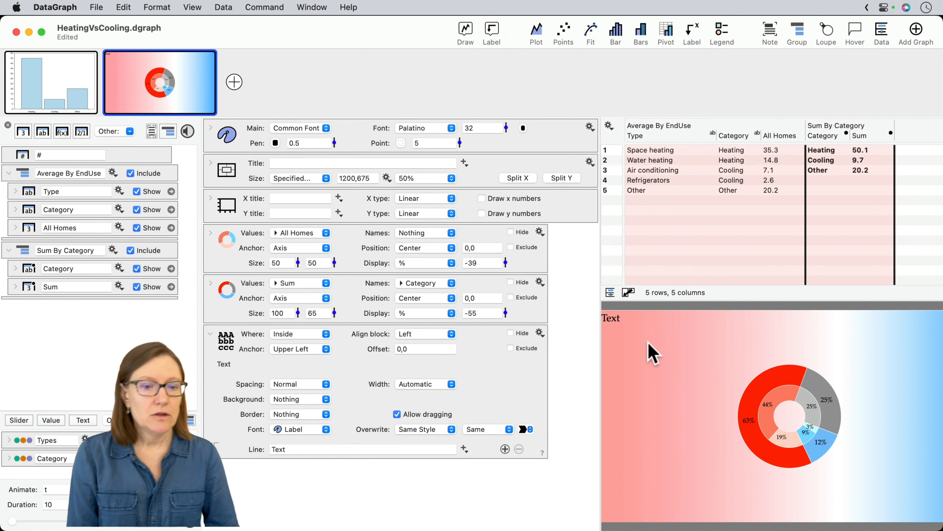
left_click_drag(600, 333, 568, 332)
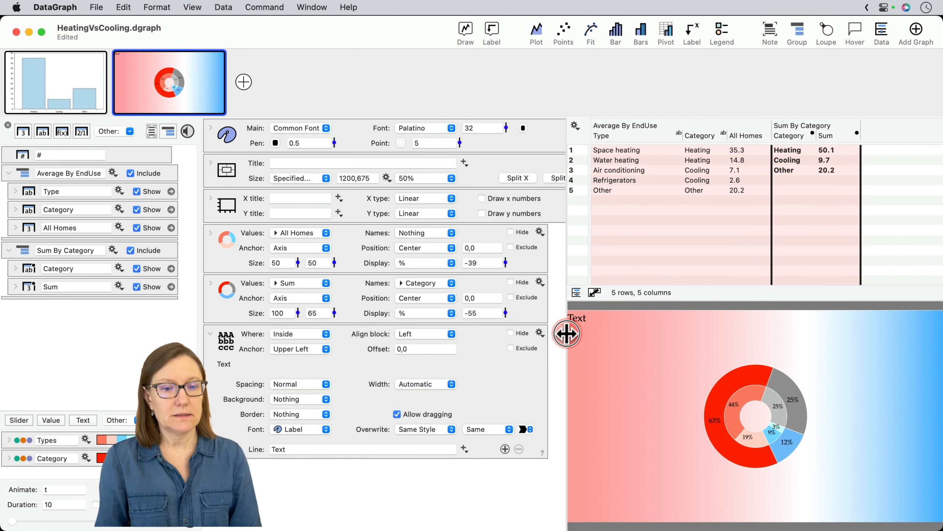
left_click(617, 339)
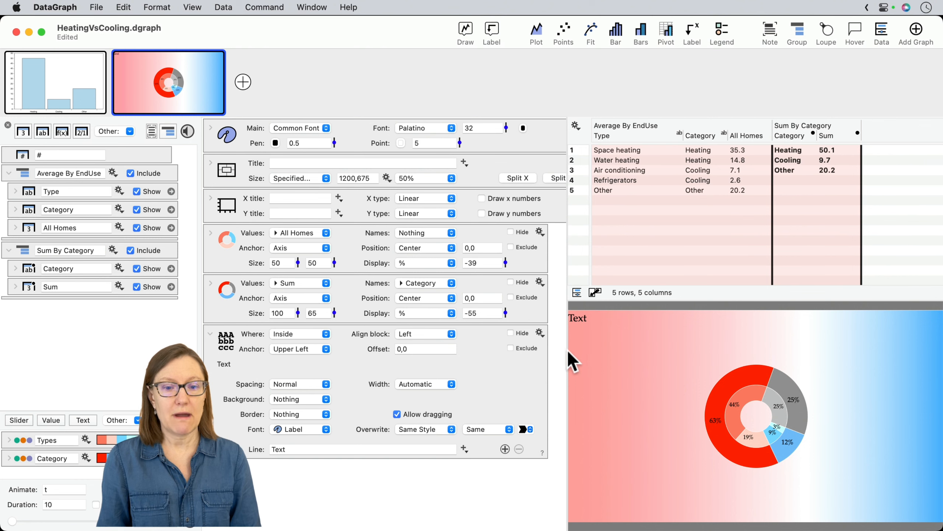
left_click_drag(567, 350, 558, 352)
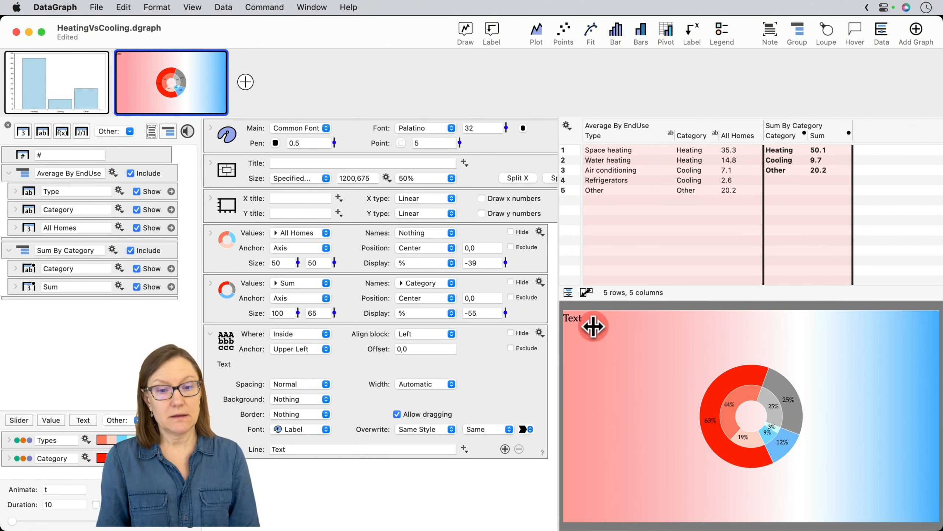
left_click_drag(640, 336, 582, 319)
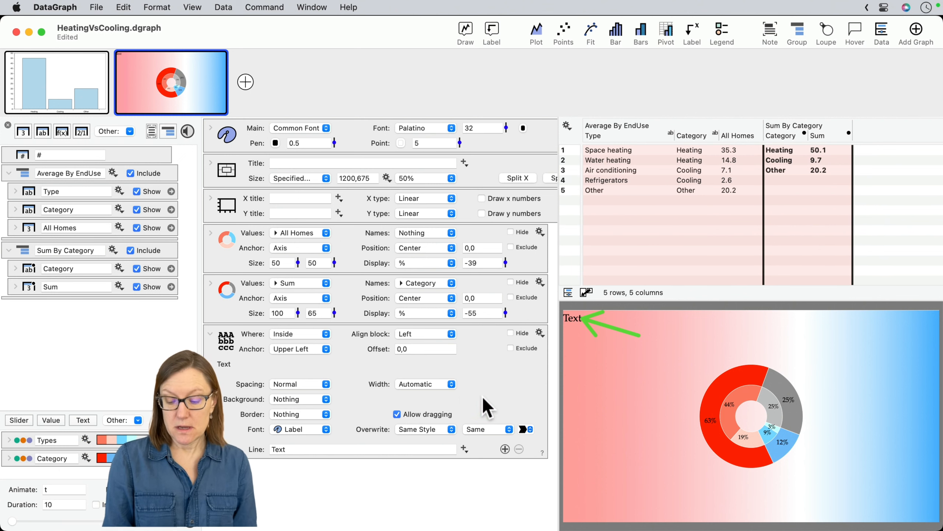
- Anchor the text block at Lower Left and move it inward on the graph to offset 145,155
left_click(232, 341)
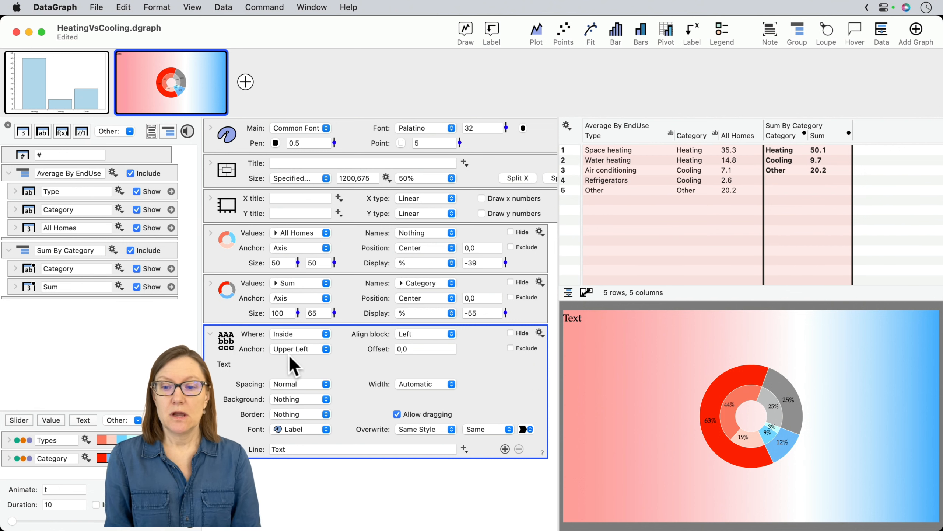
left_click(308, 348)
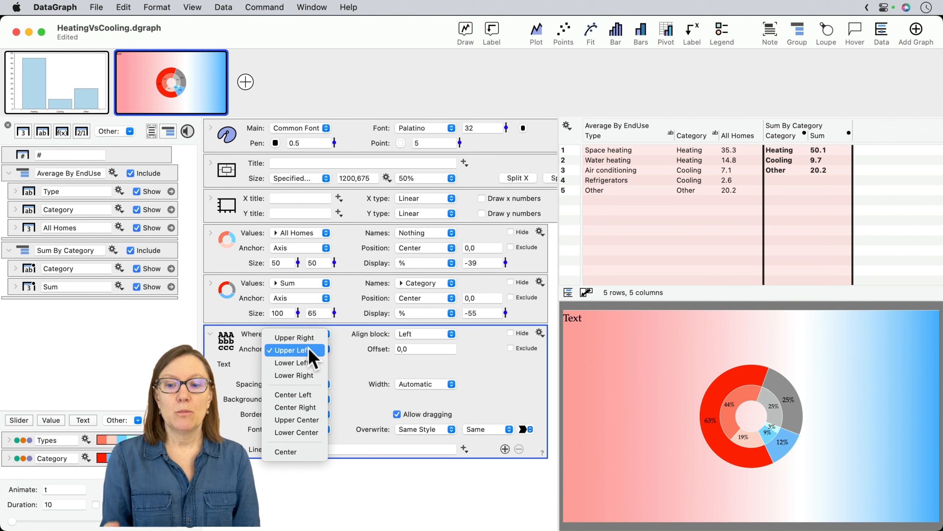
left_click(304, 363)
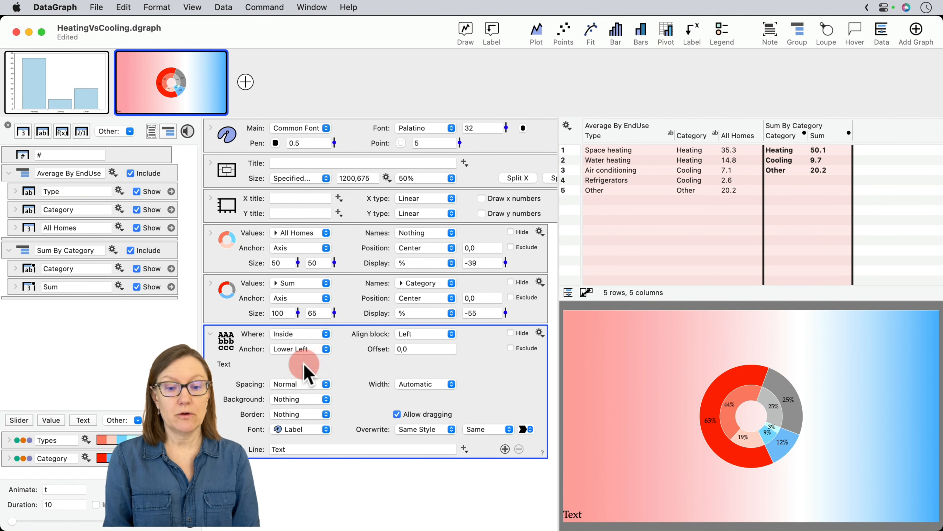
left_click(573, 514)
left_click_drag(573, 514, 593, 497)
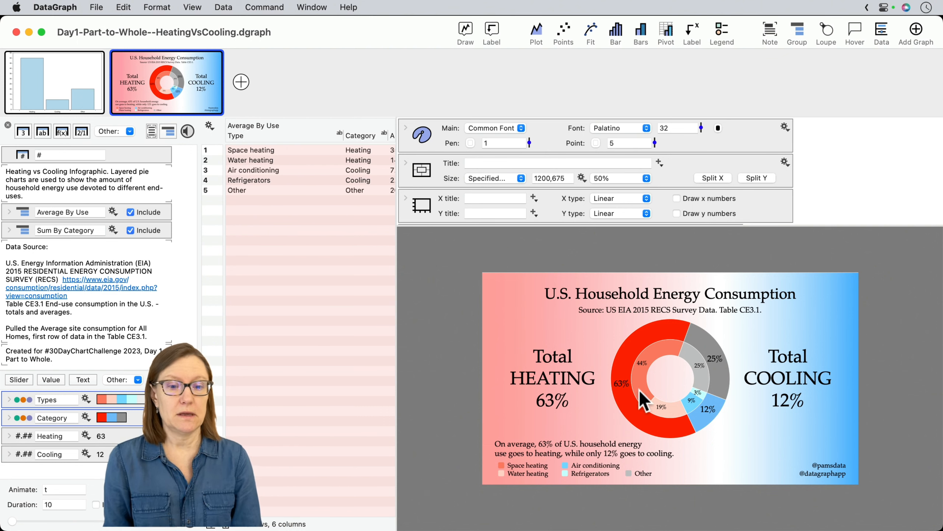
key("ctrl+Right")
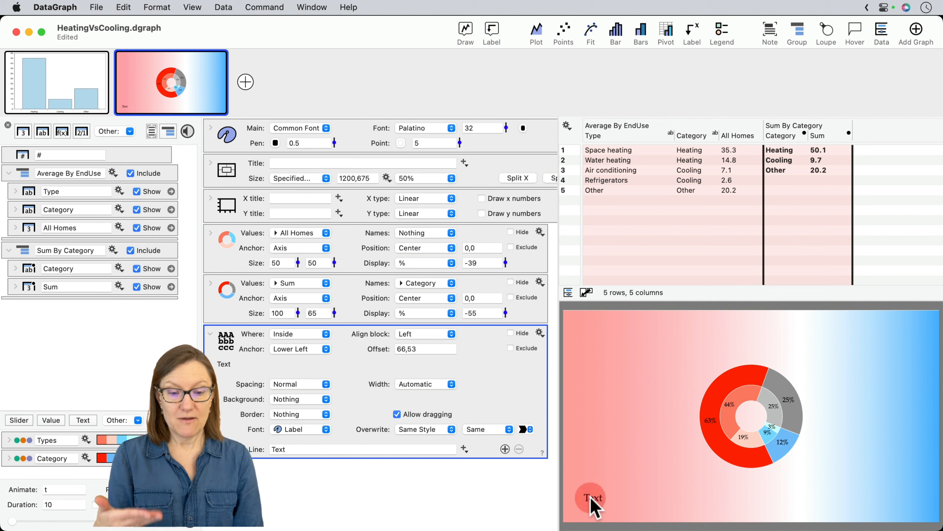
left_click_drag(591, 500, 619, 469)
- Anchor the text block at Upper Center and set its offset to 0,0
left_click(301, 351)
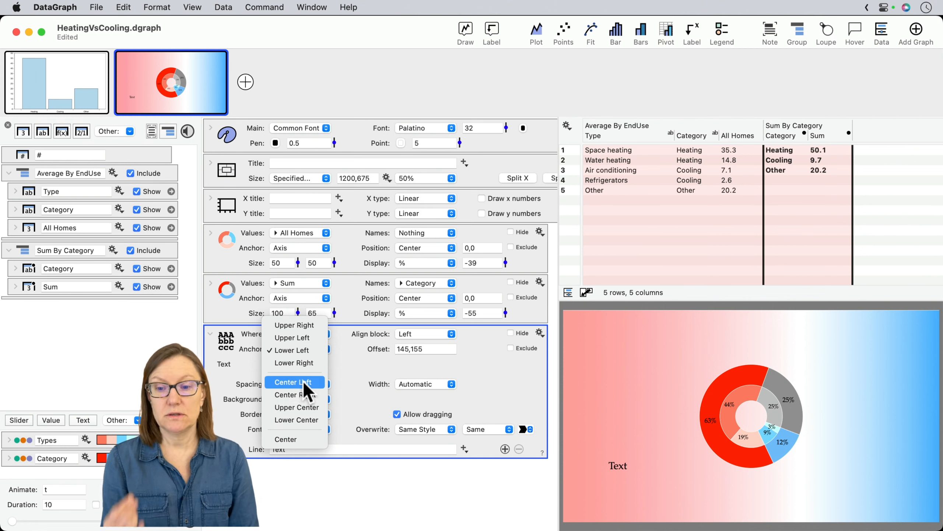
left_click(301, 407)
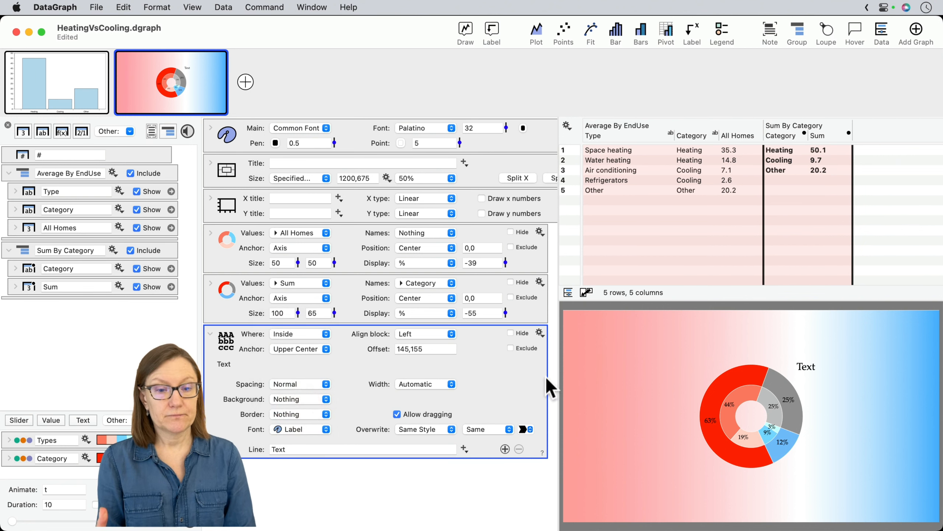
left_click(439, 351)
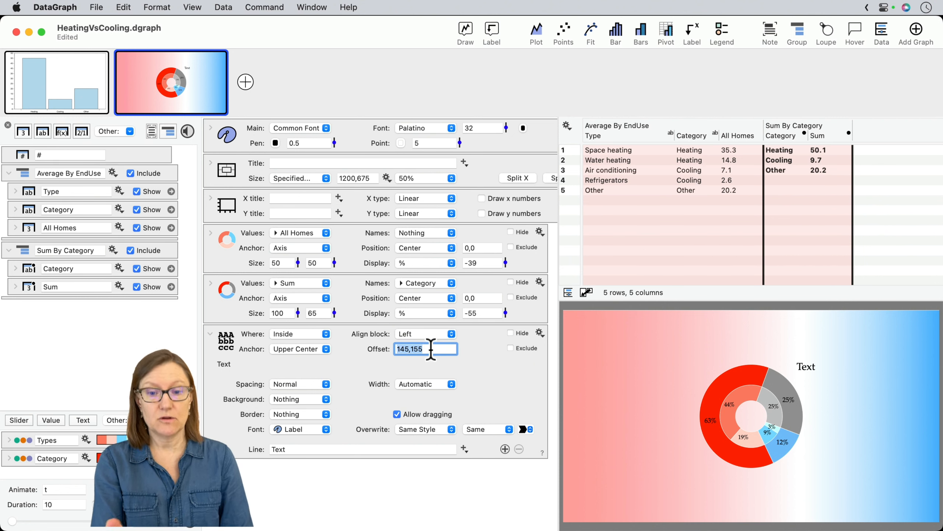
left_click(365, 350)
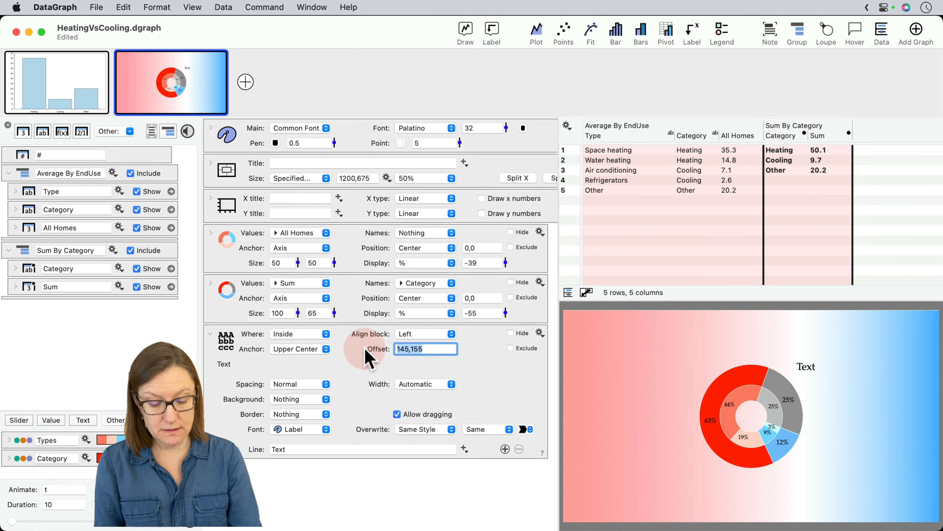
type("0,0")
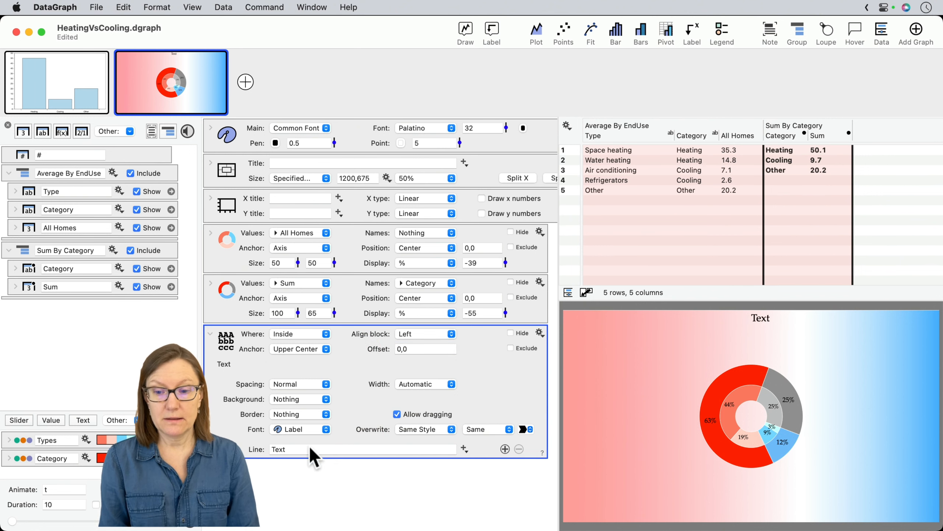
- Change the text line to "My Title" and set its block alignment to Center
left_click(244, 450)
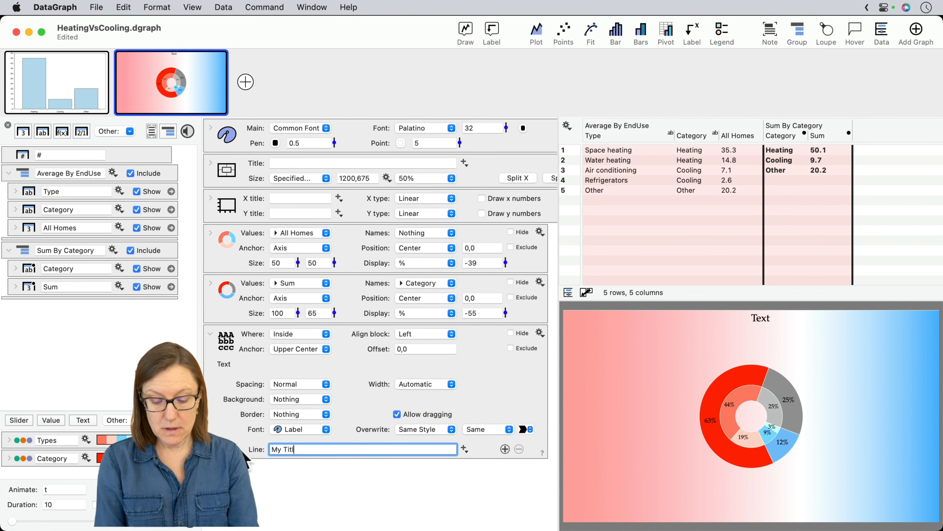
left_click(764, 319)
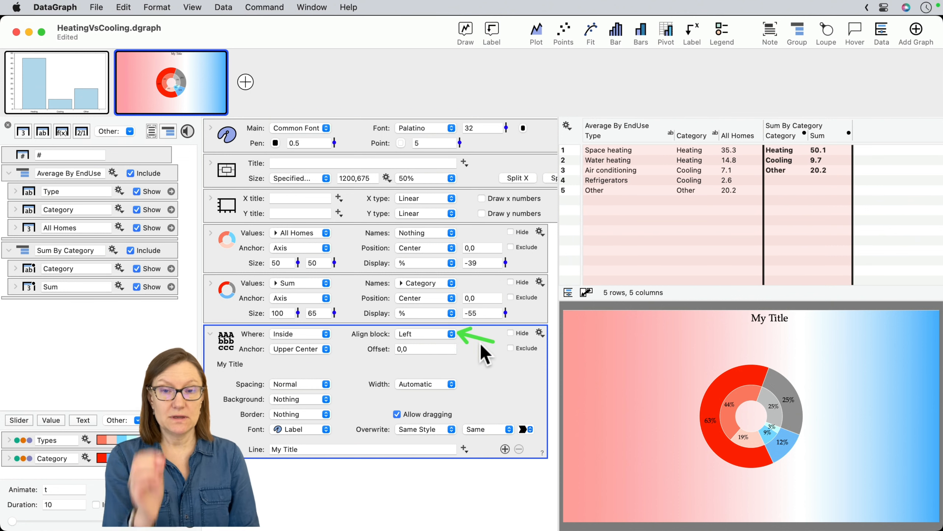
left_click(445, 336)
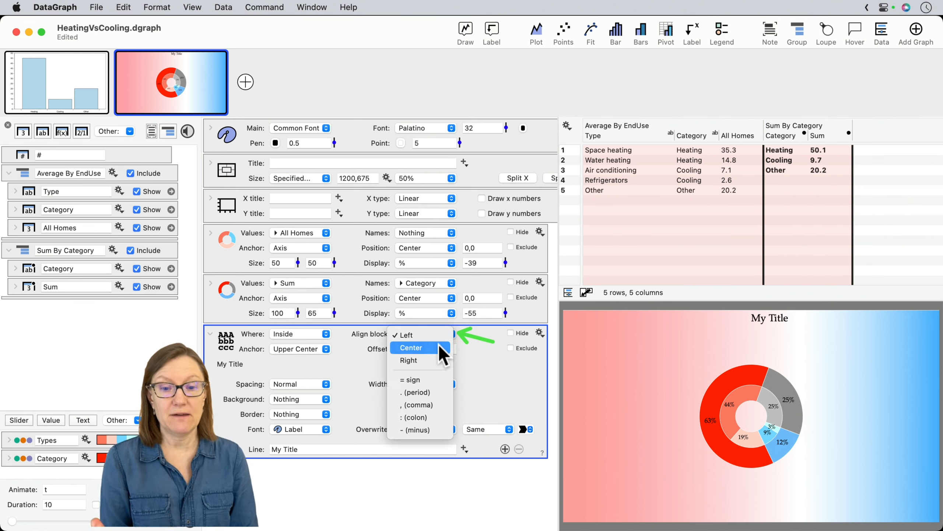
left_click(439, 345)
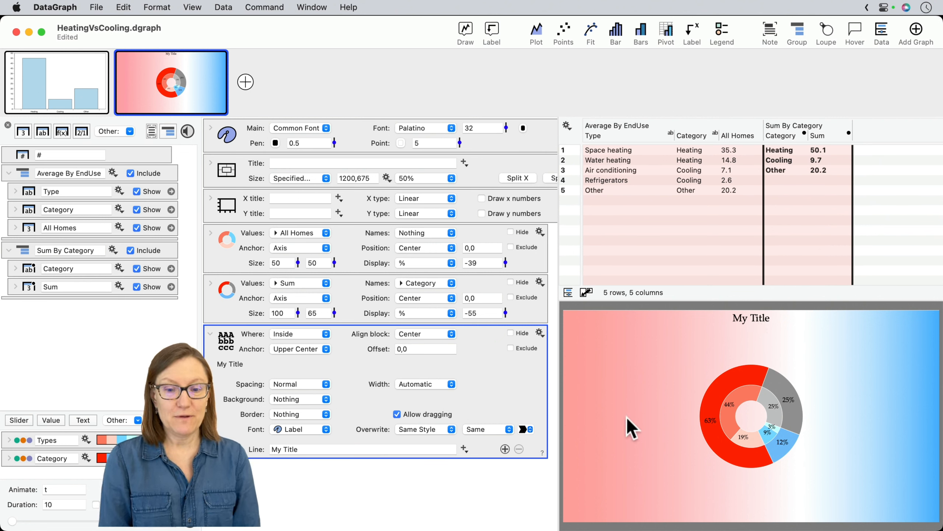
- Enlarge the title's font size by +80% relative to the label style
left_click(480, 428)
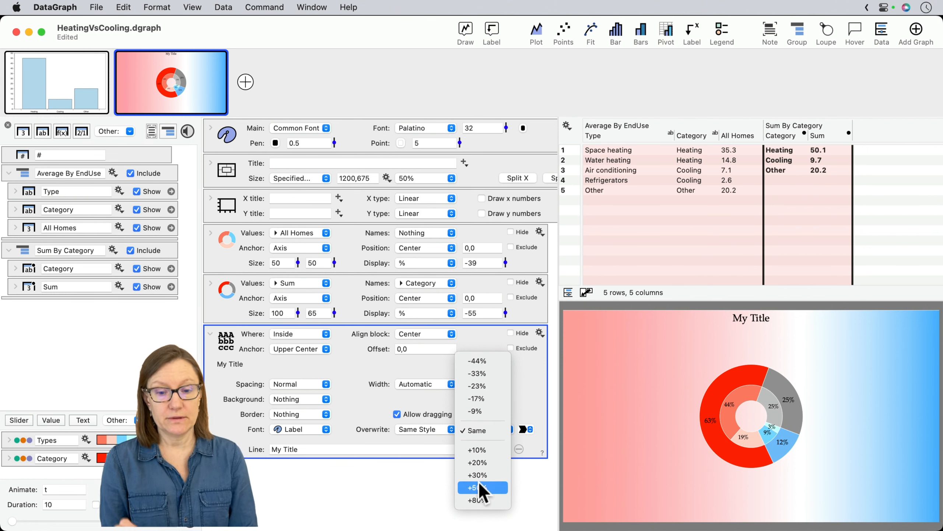
left_click(477, 500)
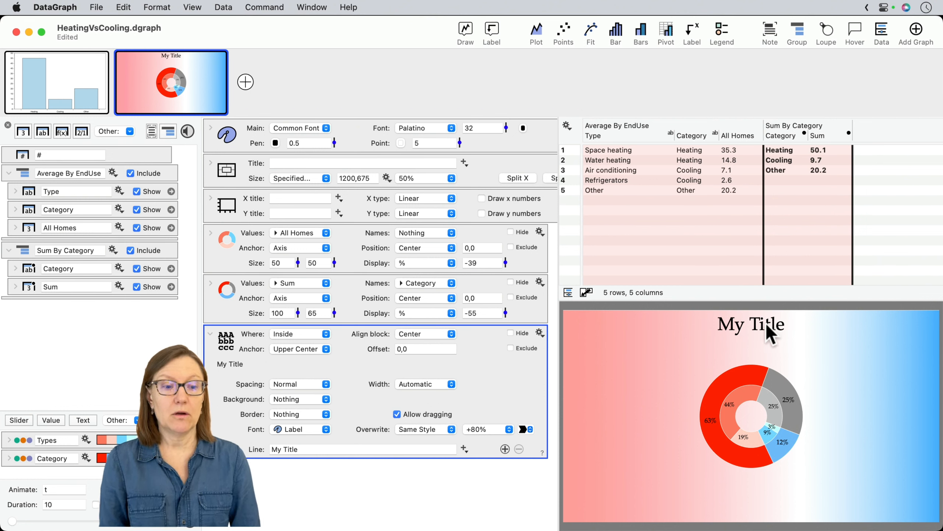
left_click(297, 427)
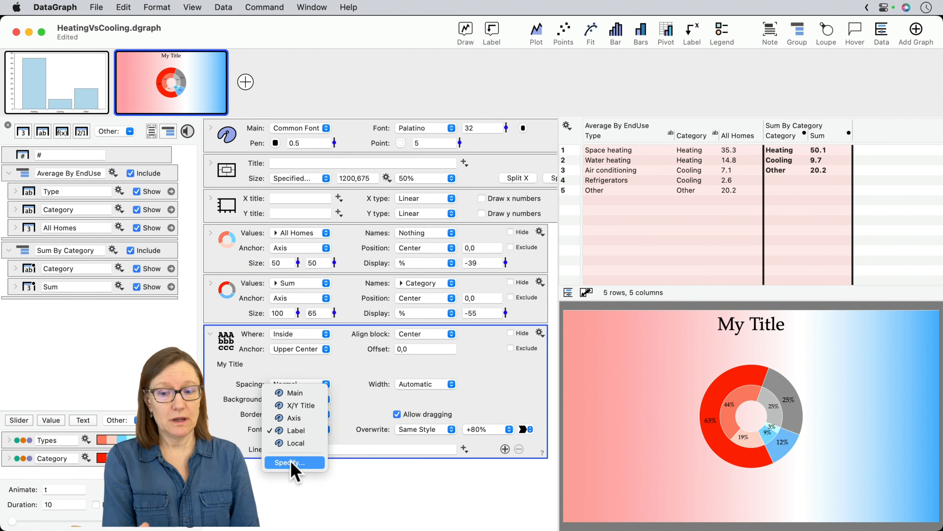
left_click(360, 380)
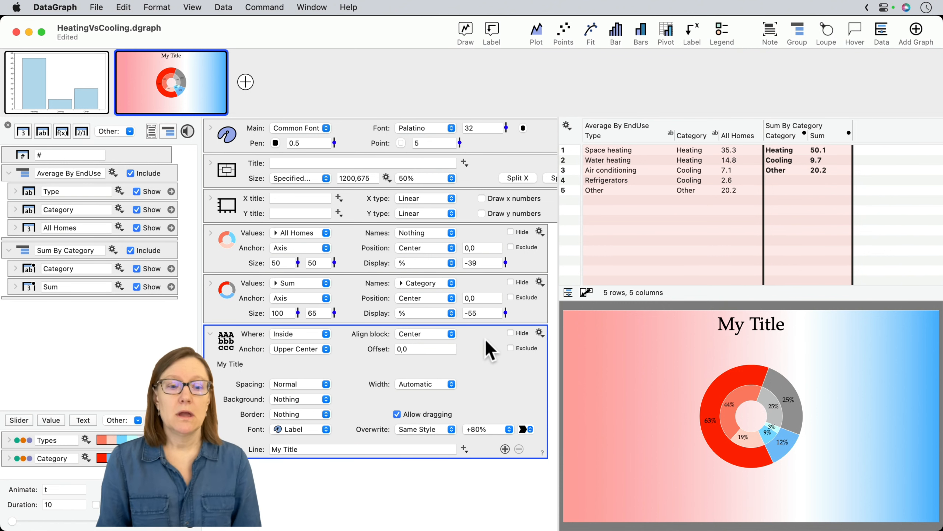
left_click(422, 128)
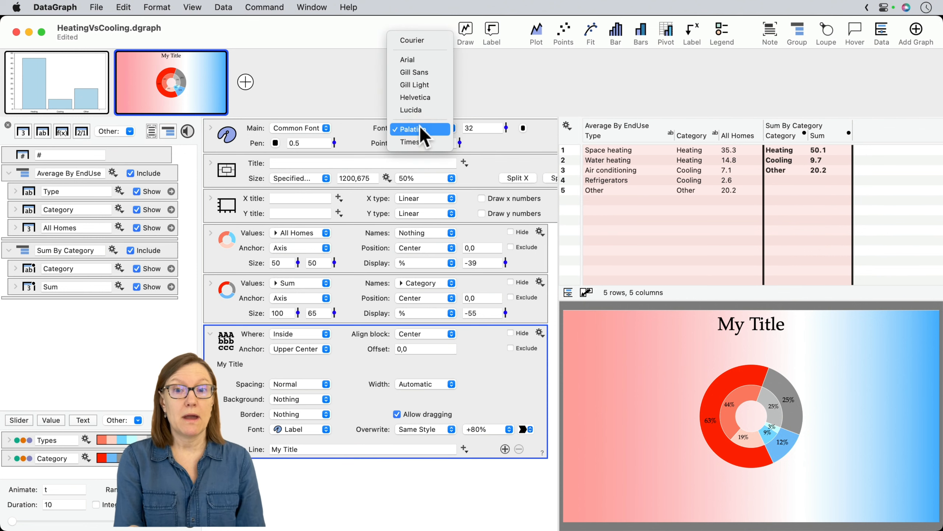
- Keep Palatino as the common font and paste a duplicate of the "My Title" text block
left_click(420, 129)
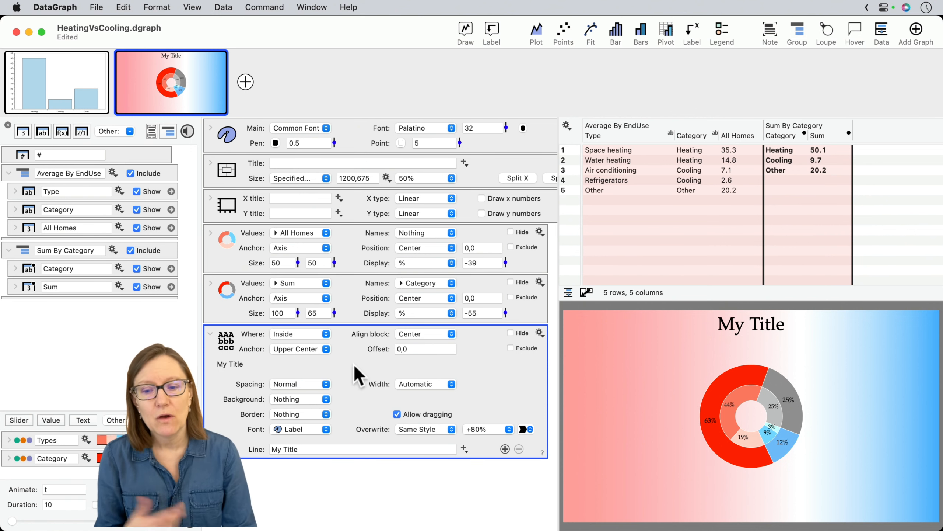
left_click(211, 335)
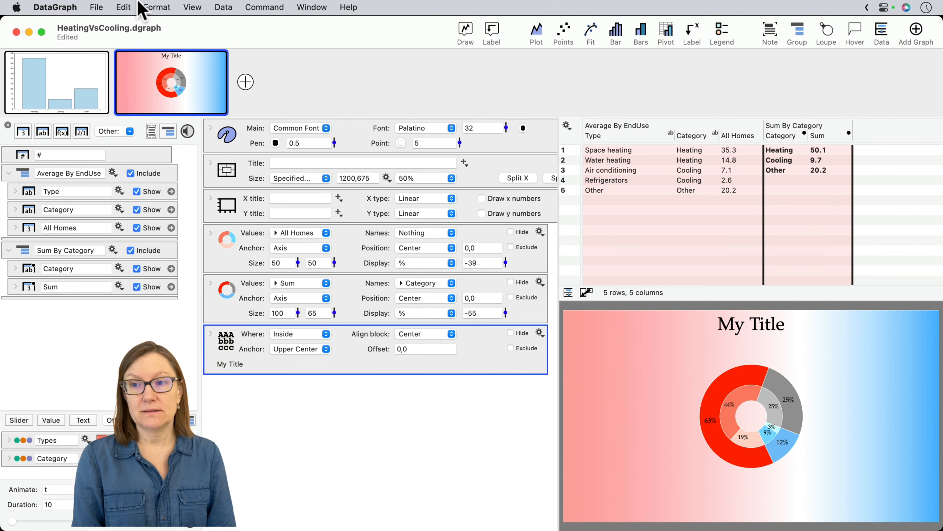
left_click(124, 7)
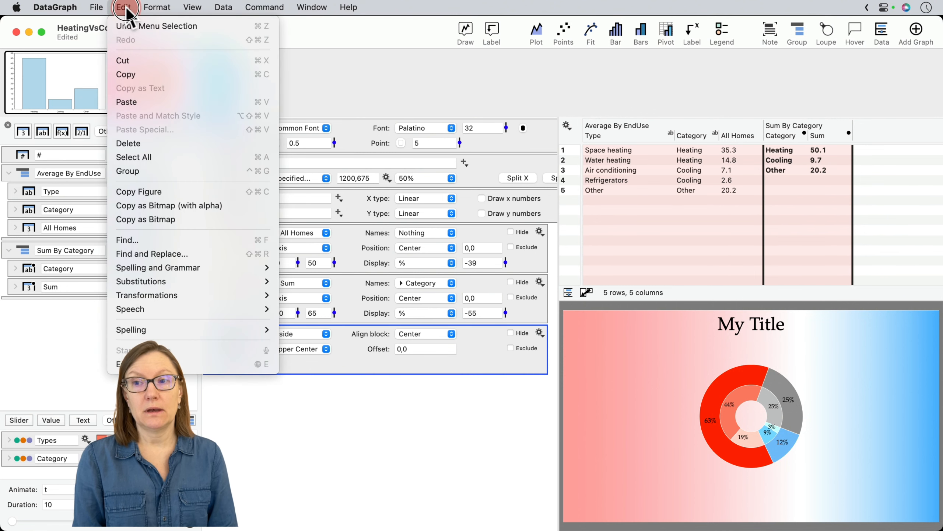
left_click(126, 101)
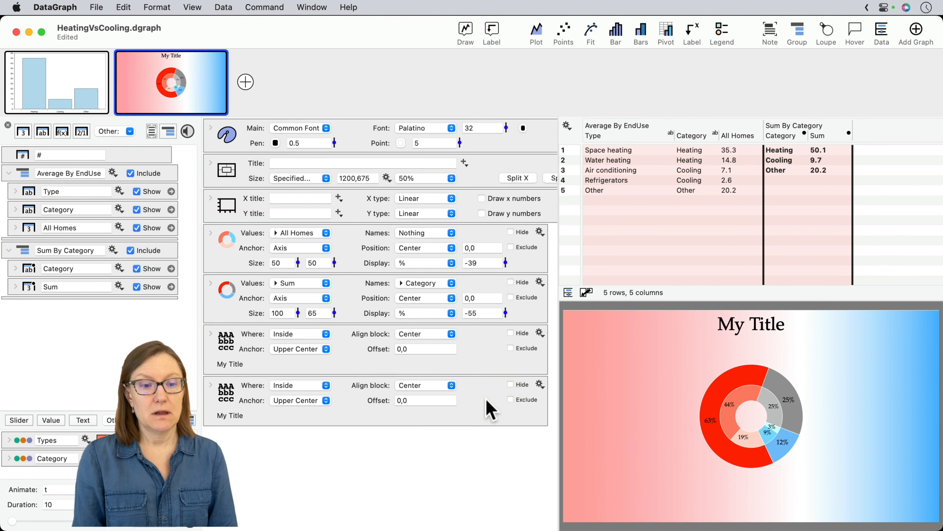
- Move the duplicated text below the original title on the graph, centered at offset 0,68
left_click(238, 409)
left_click_drag(763, 324, 766, 347)
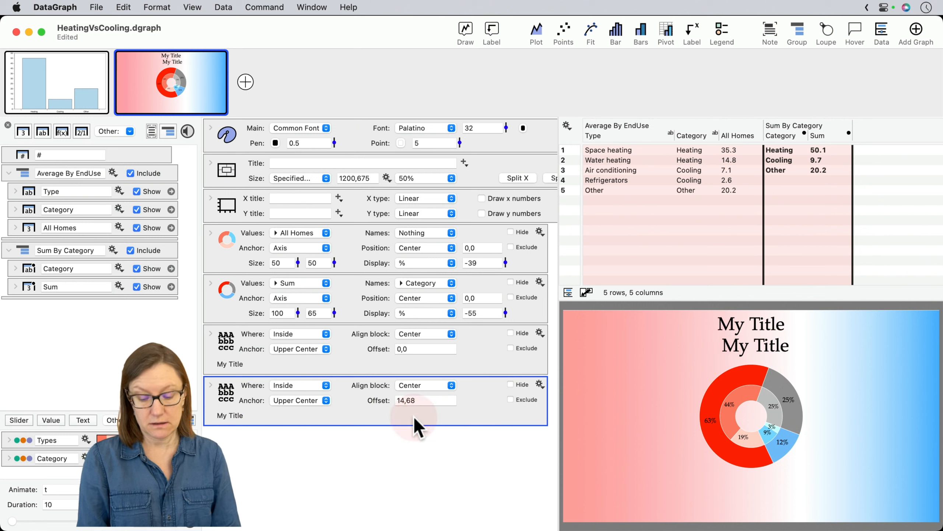
left_click_drag(463, 409, 439, 401)
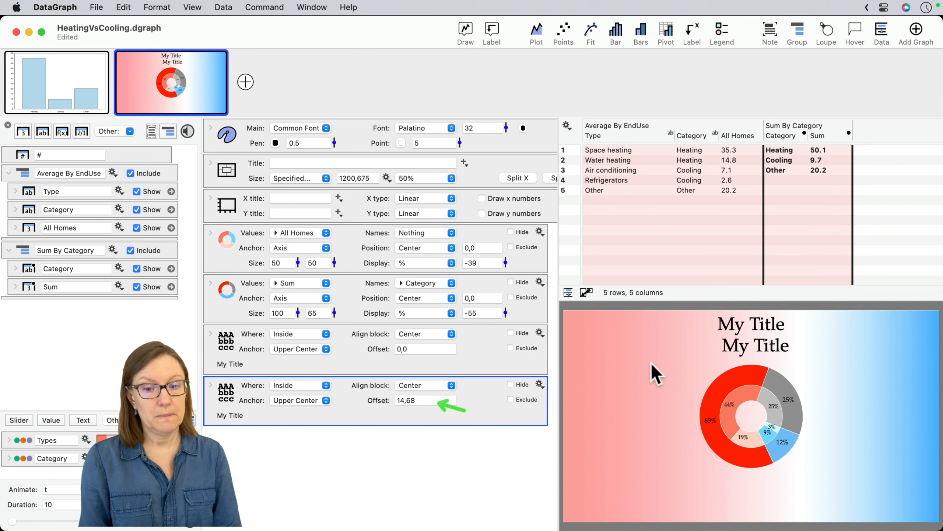
left_click_drag(404, 400, 380, 401)
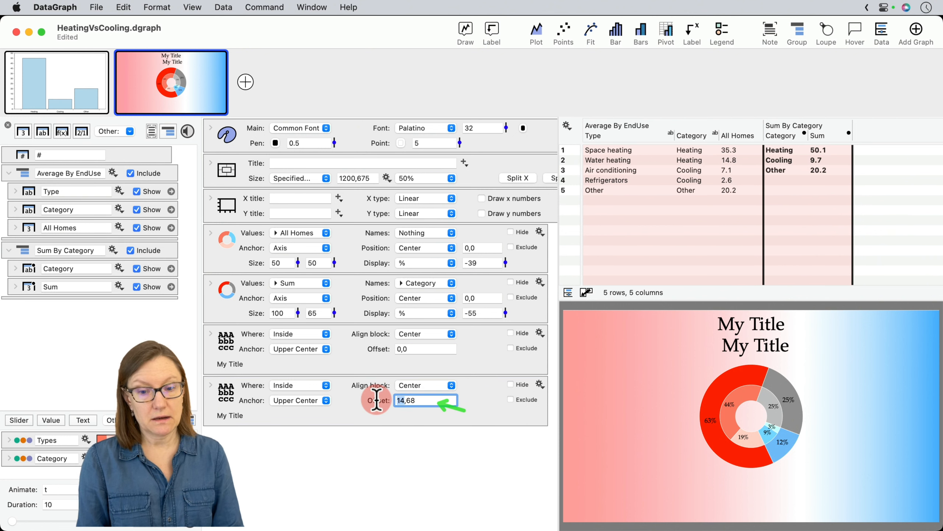
type("0")
key("Return")
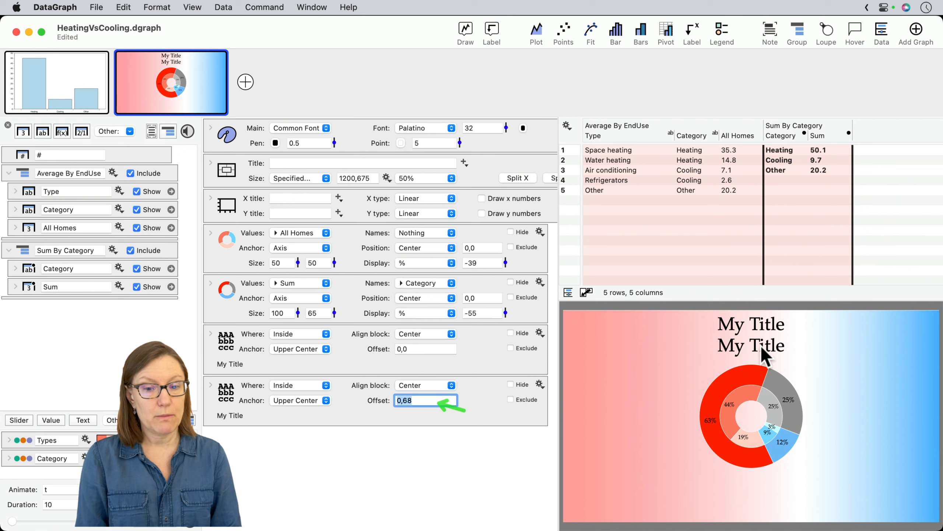
- Lower the duplicated text slightly by setting its offset to 0,80
left_click(415, 400)
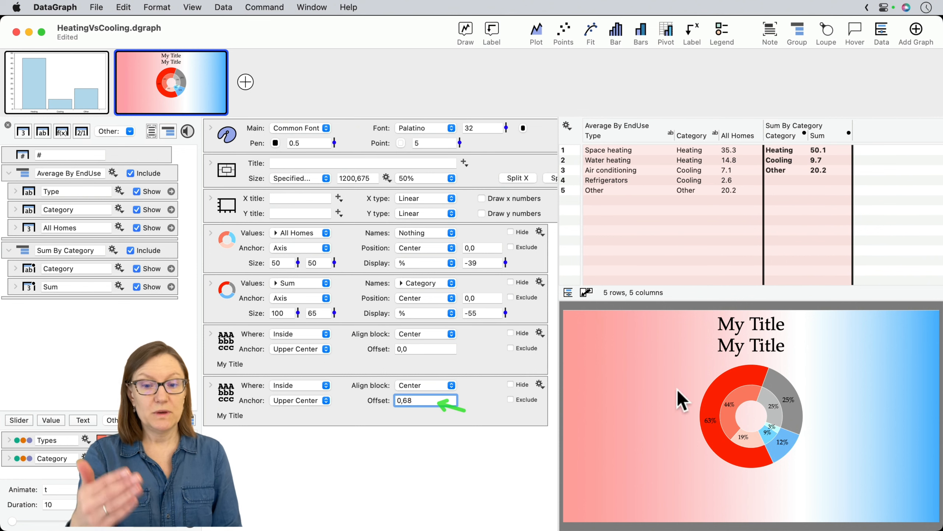
key("BackSpace")
key("BackSpace")
type("80")
key("Return")
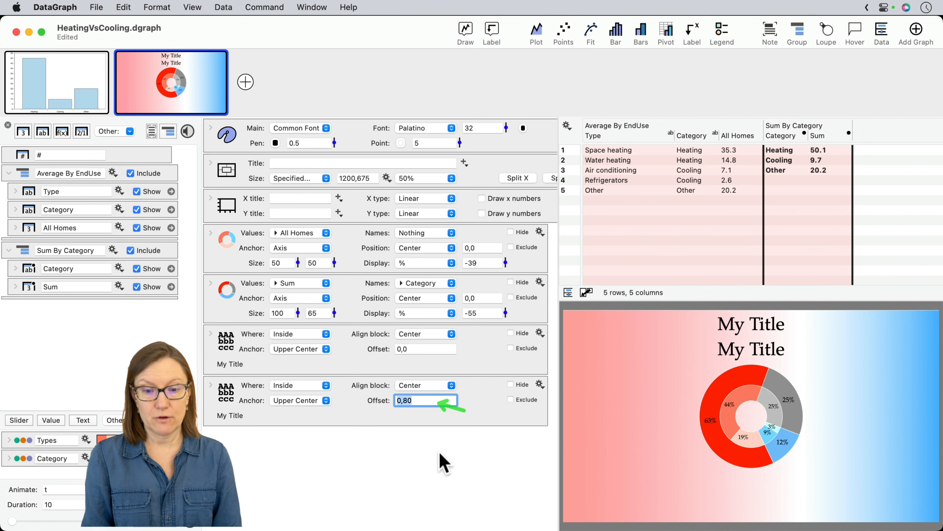
left_click(748, 307)
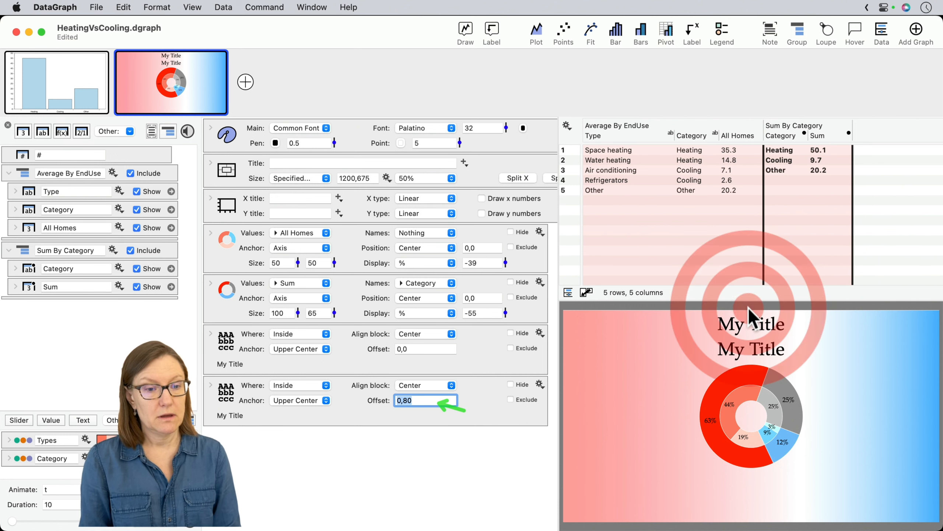
left_click(262, 435)
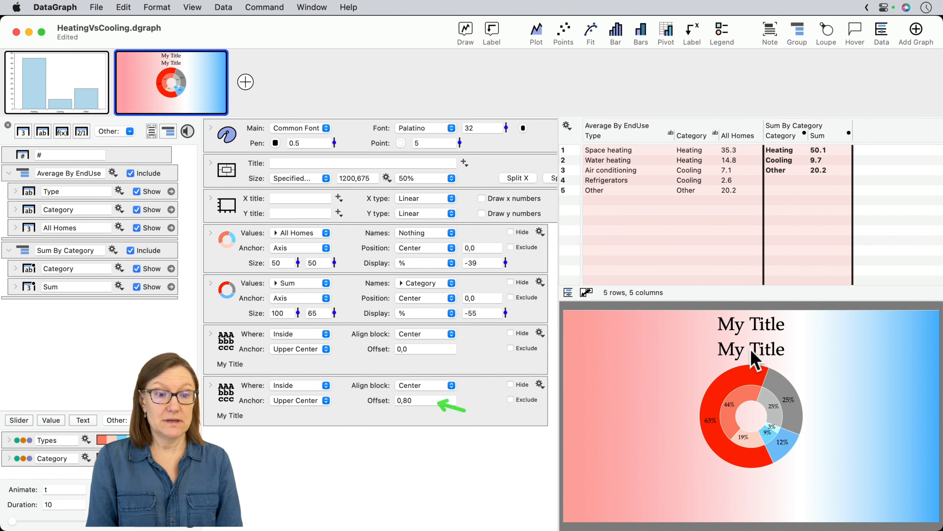
- Change the wording of the duplicated text on the graph to "My Subtitle"
double_click(762, 347)
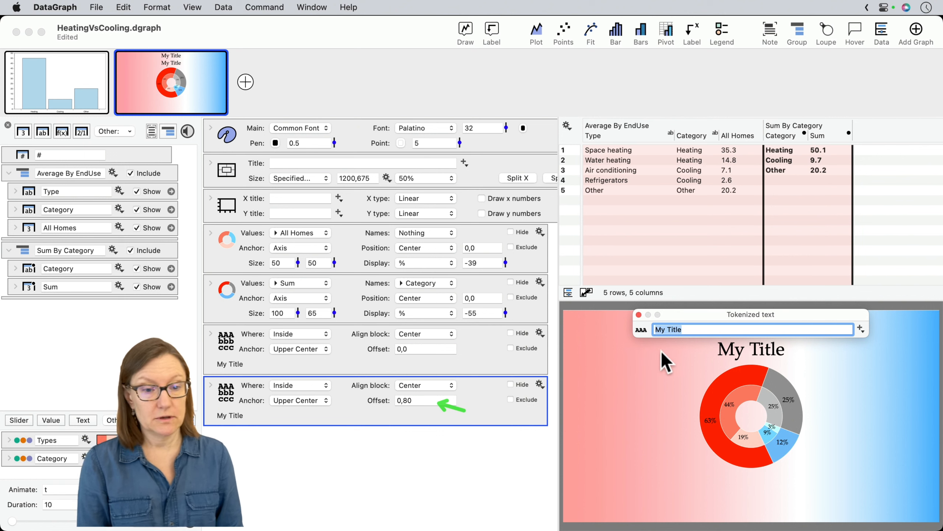
left_click(667, 329)
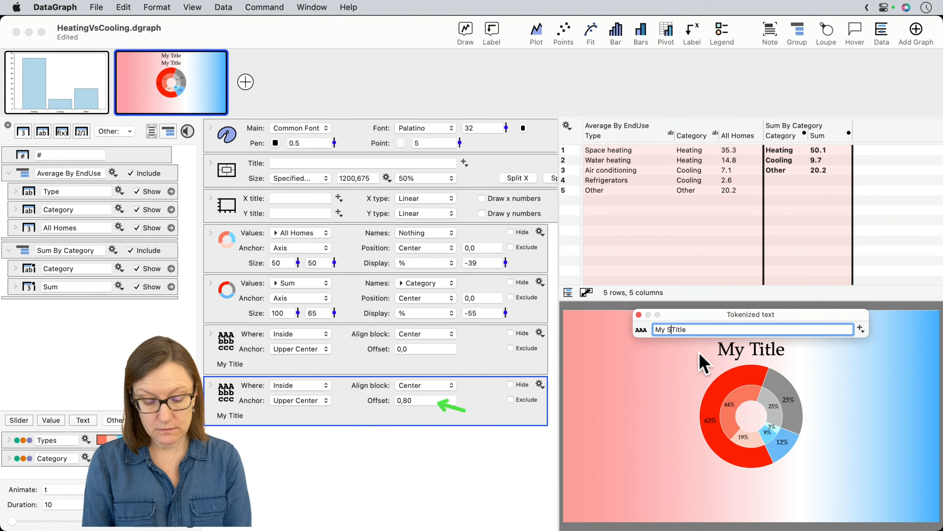
type("Sub")
key("Delete")
type("t")
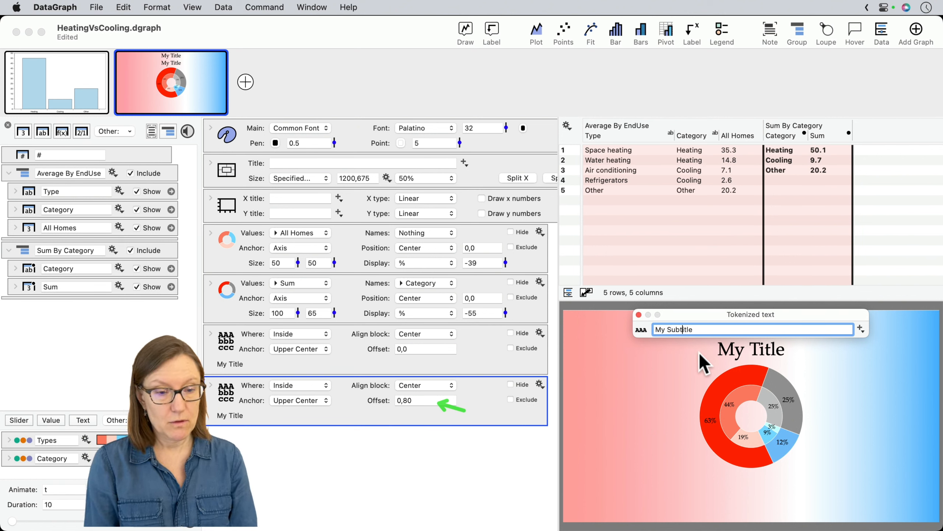
key("Return")
left_click(639, 314)
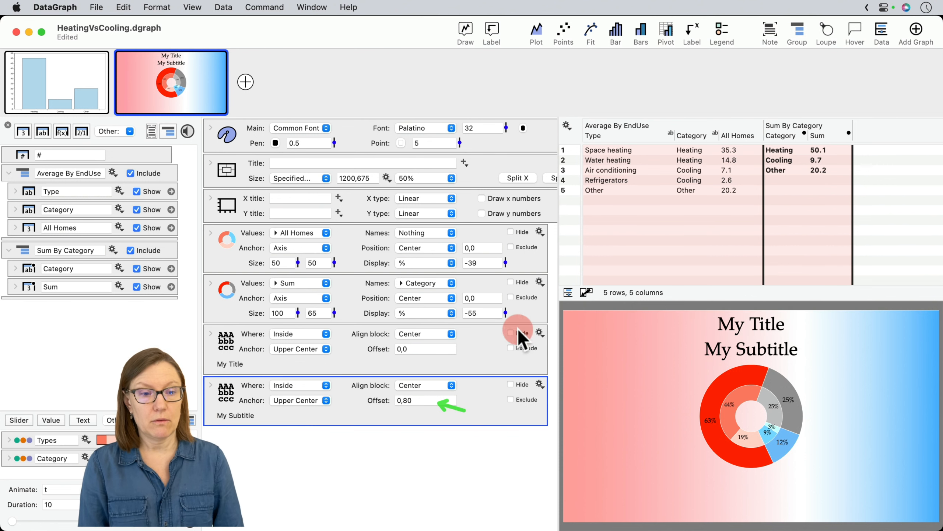
- Set the subtitle's font size to Same relative to the label style
left_click(490, 392)
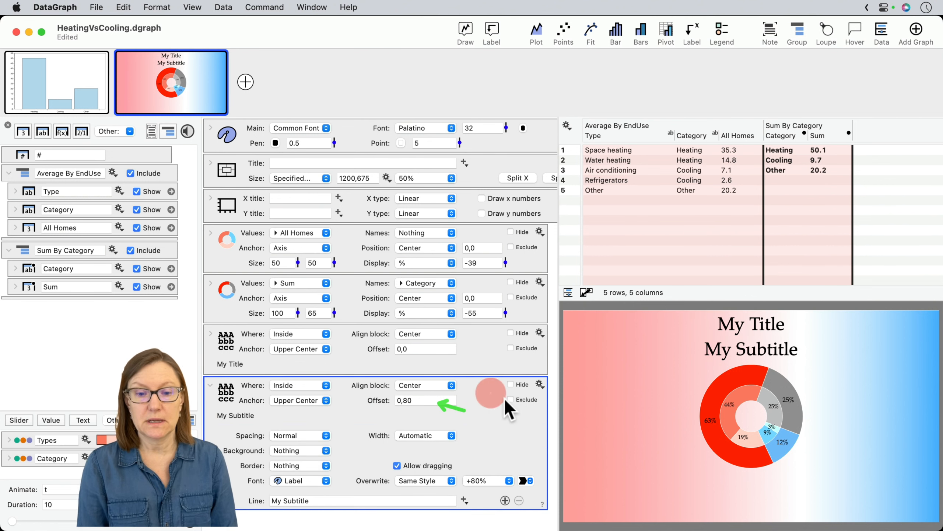
left_click(489, 482)
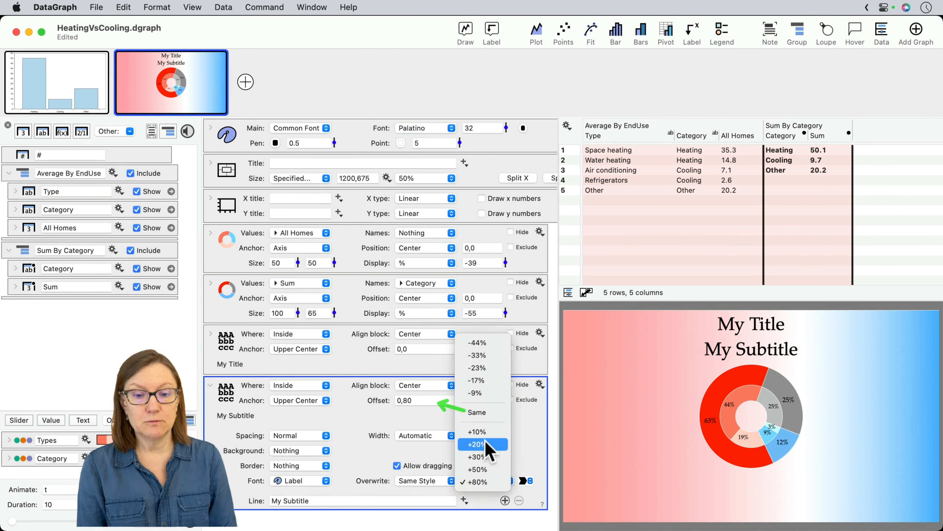
left_click(483, 410)
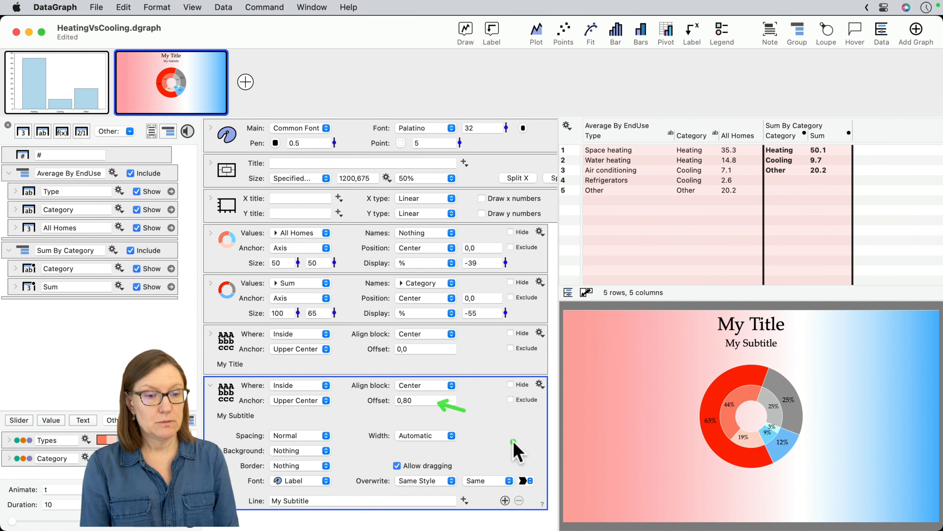
- Shift both headings down by setting the title's offset to 0,20 and the subtitle's offset to 0,100
left_click(420, 349)
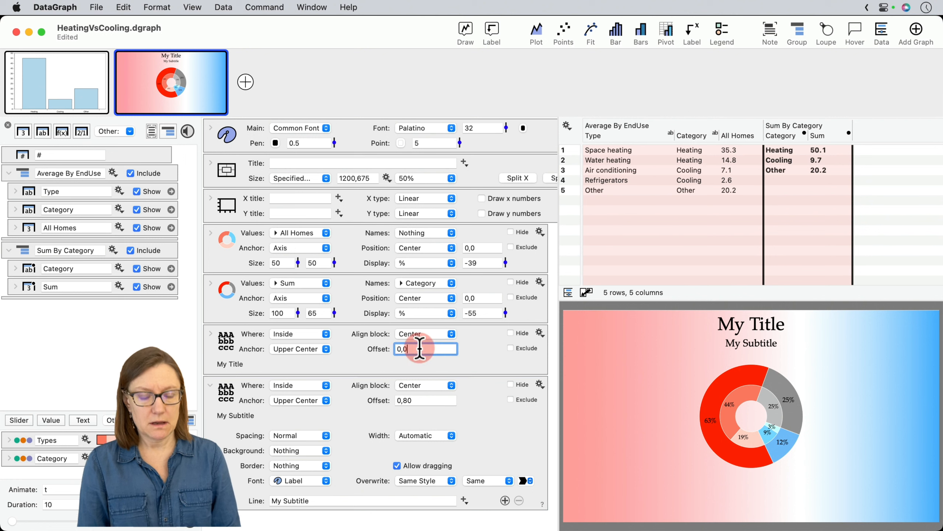
key("BackSpace")
type("20")
key("Return")
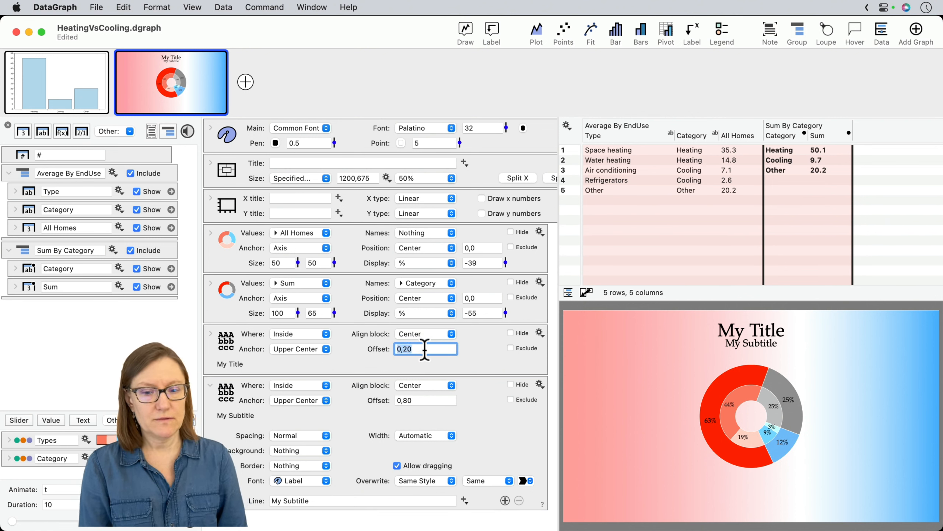
left_click(418, 400)
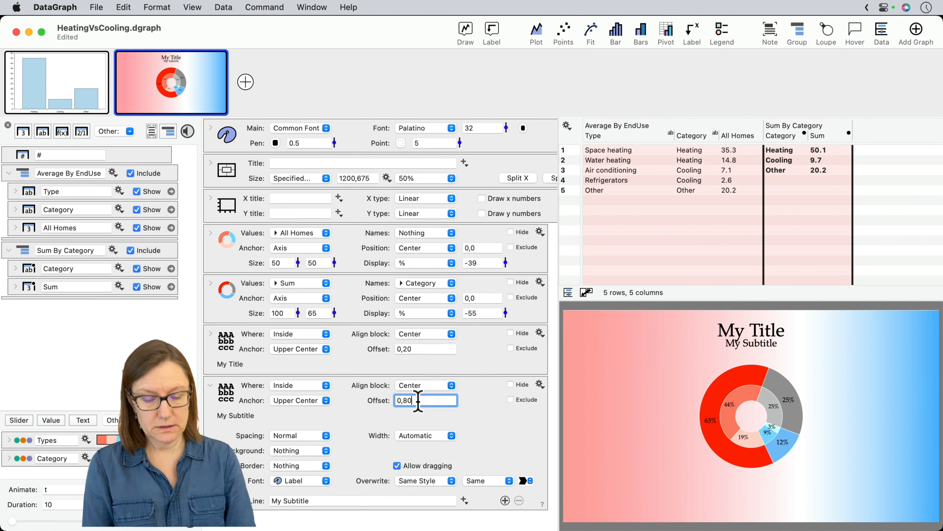
type("100")
key("Return")
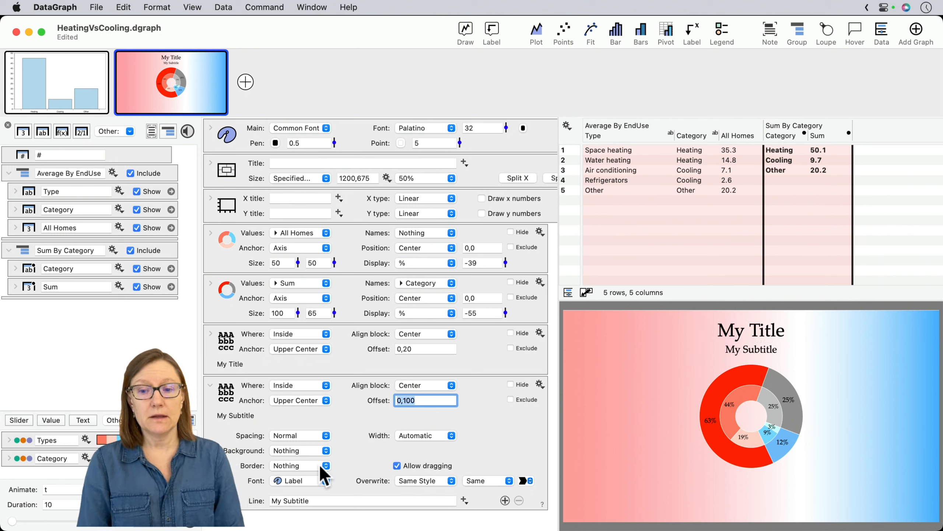
triple_click(312, 500)
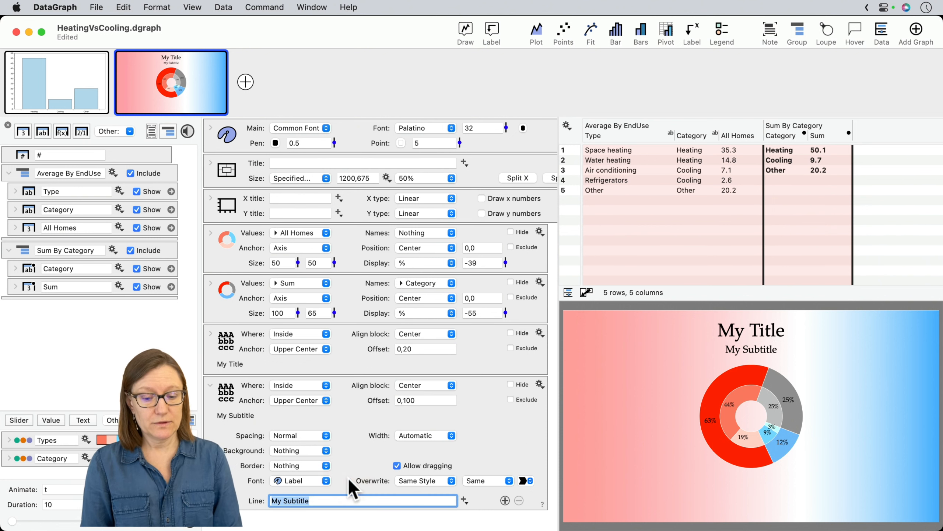
double_click(768, 353)
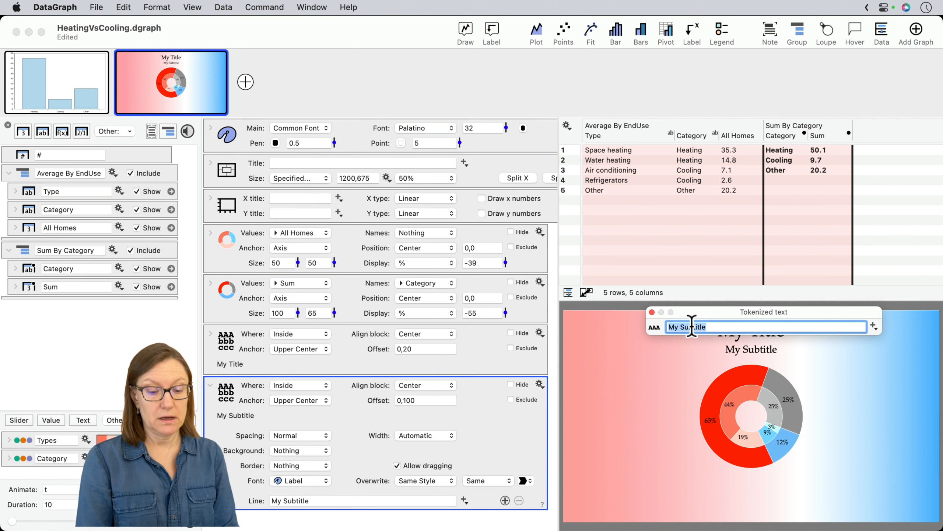
left_click(661, 311)
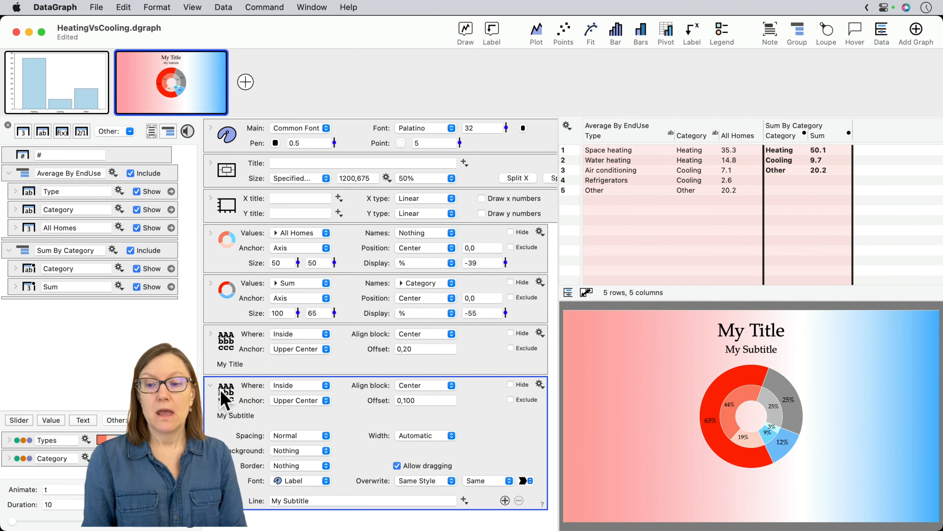
- Collapse the subtitle's detailed settings and add a new Text label after the title block
left_click(210, 385)
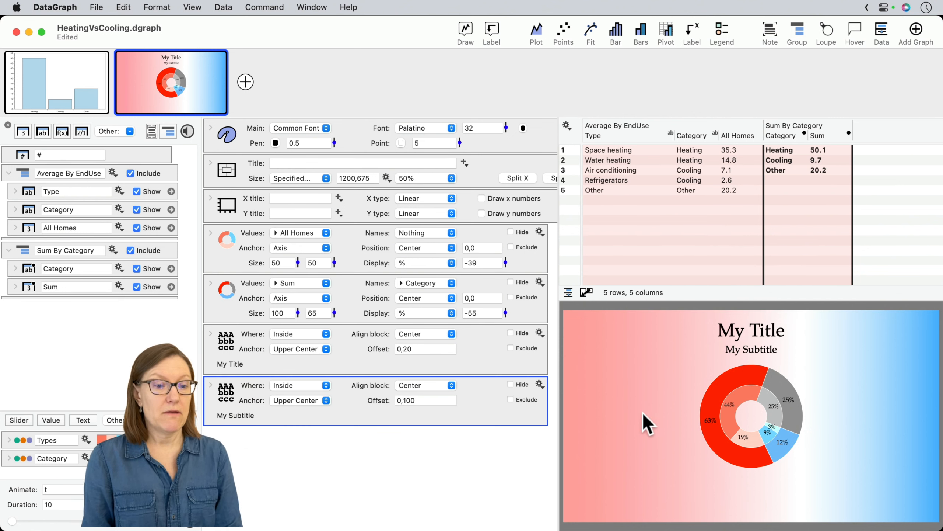
left_click(231, 360)
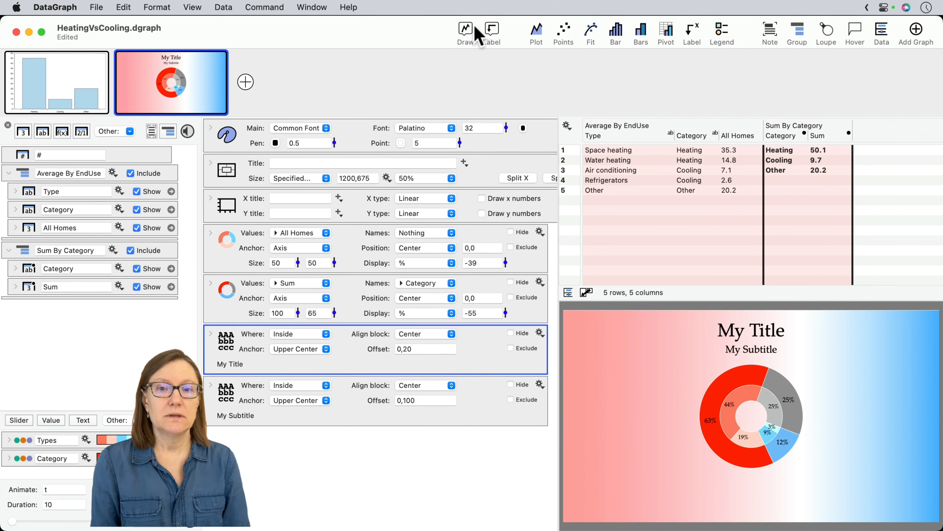
left_click(493, 31)
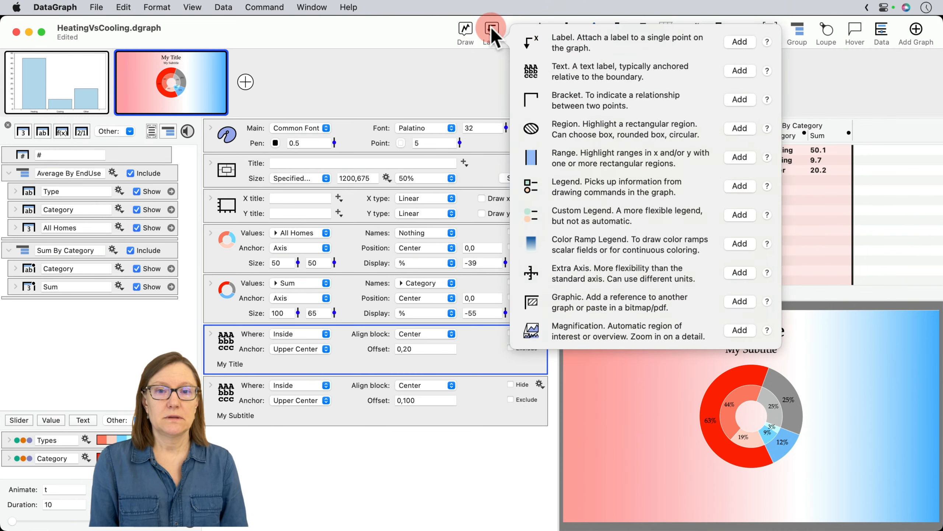
left_click(753, 74)
scroll(294, 477, "down", 2)
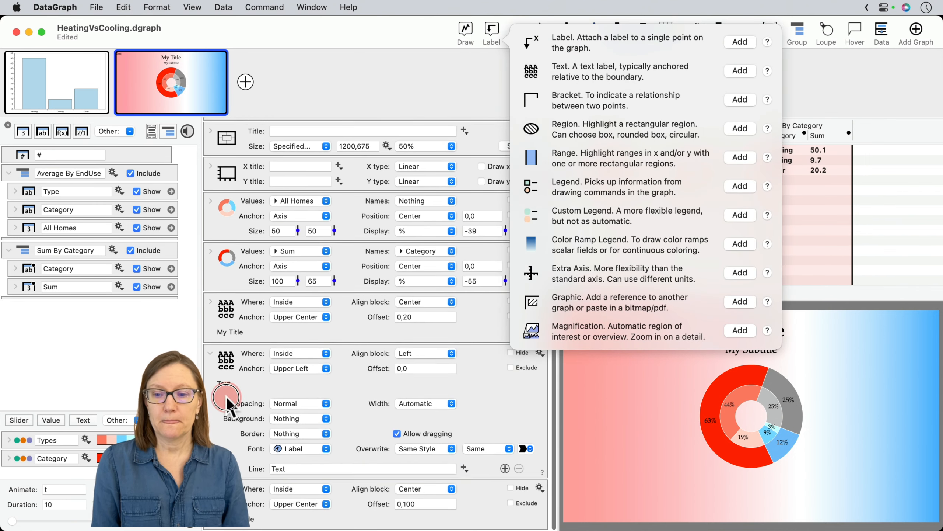
- Reorder the drawing commands so the new text block sits above the title and subtitle blocks
left_click(226, 397)
left_click_drag(235, 421, 236, 517)
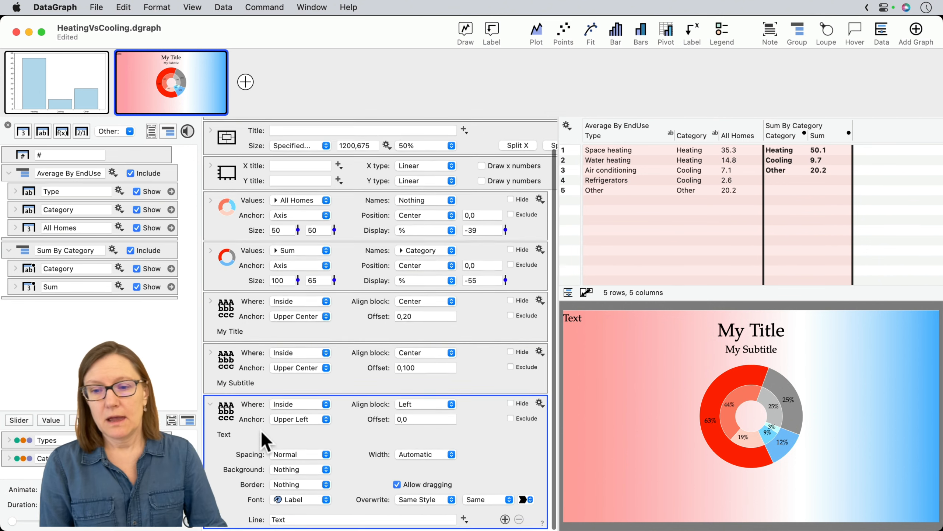
left_click_drag(226, 311, 305, 287)
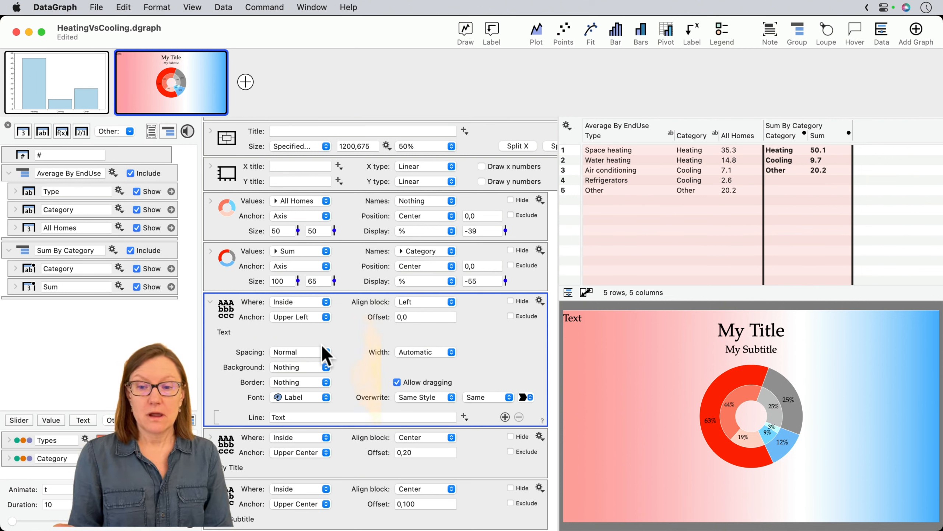
- Anchor the new text block at Center Left and move it inward beside the donut chart to offset 209,-1
left_click(288, 319)
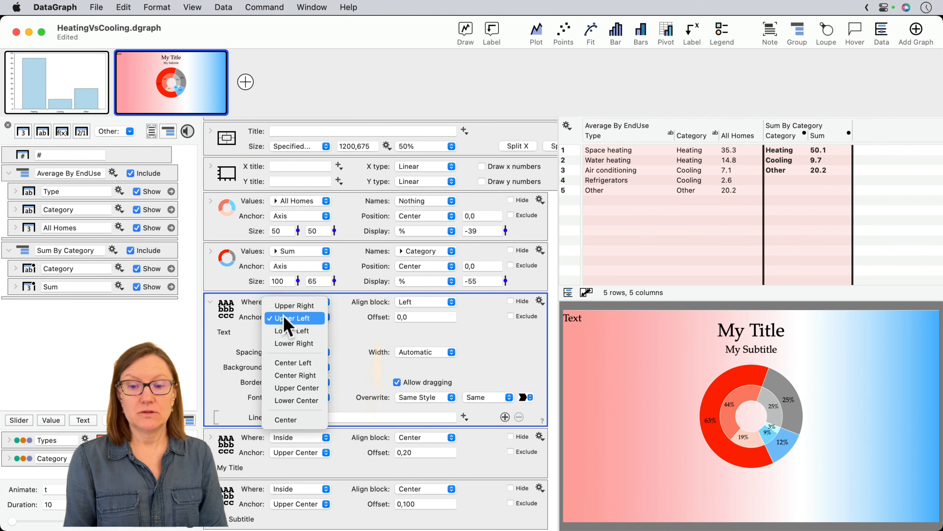
left_click(289, 360)
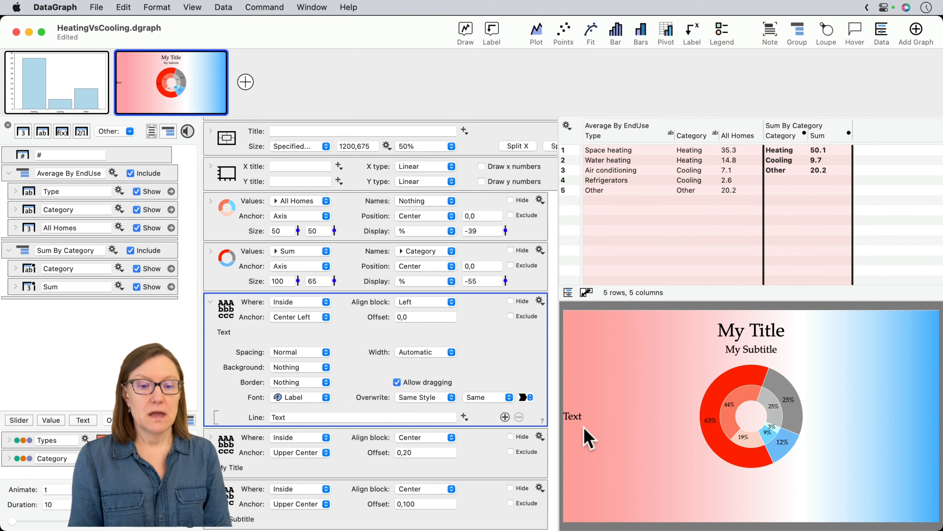
left_click_drag(574, 415, 640, 416)
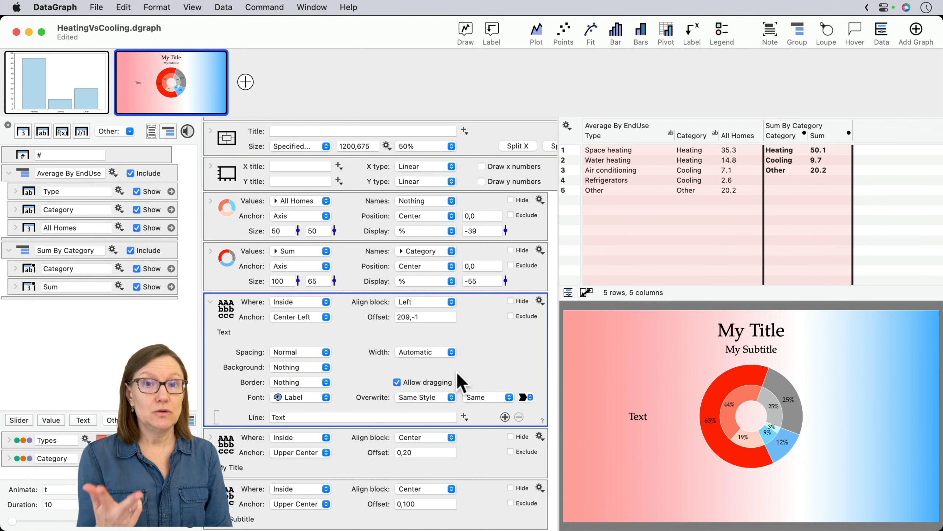
- Add a second line to the side text block and set its two lines to "Line 1" and "Line 2"
left_click(505, 417)
left_click(215, 414)
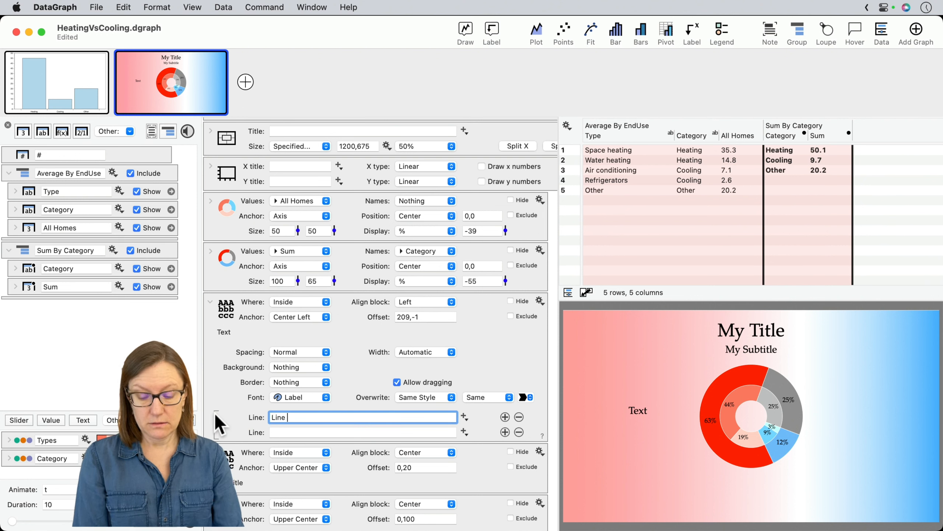
left_click(301, 432)
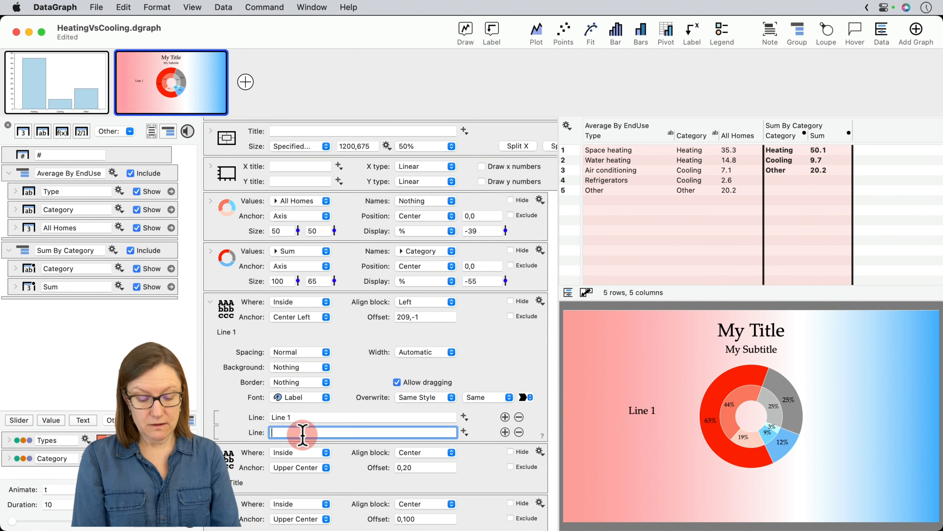
type("Line 2")
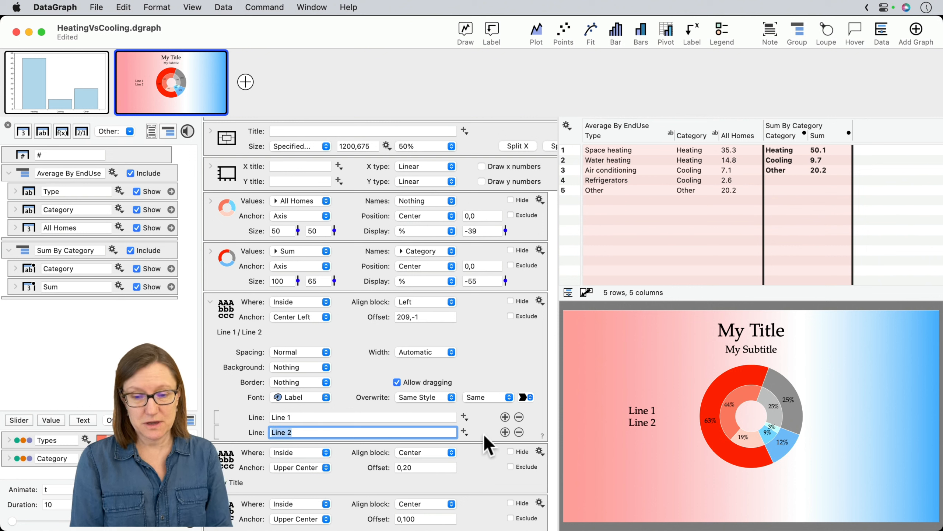
left_click(528, 417)
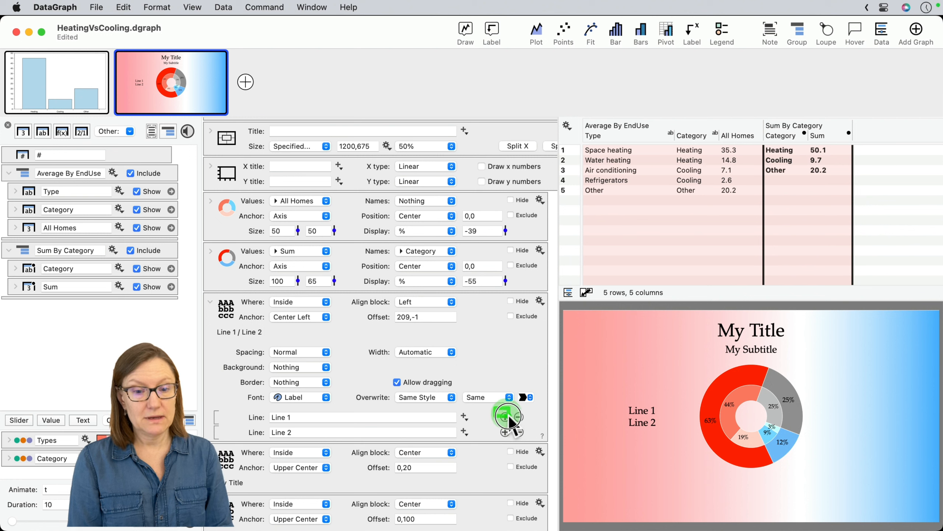
left_click_drag(508, 416, 529, 439)
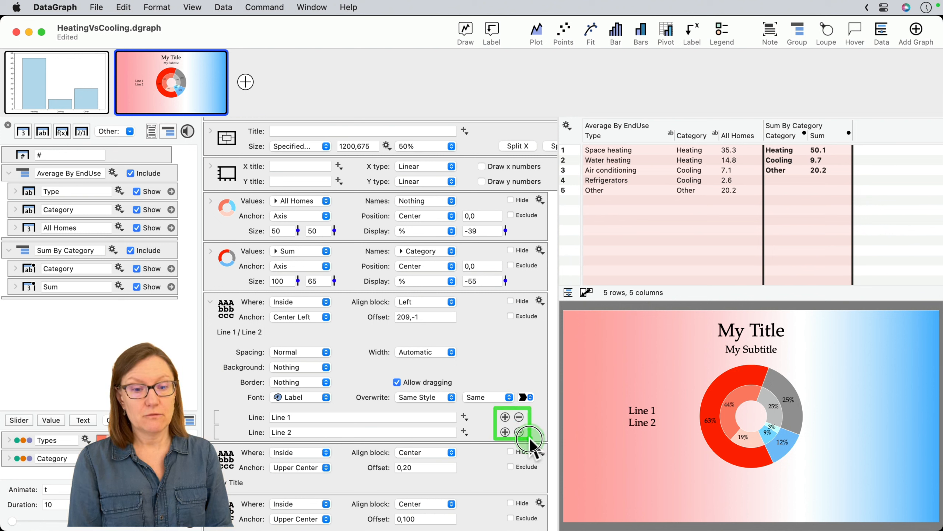
- Add a third line reading "Percent" below Line 2 in the side text block
left_click(505, 431)
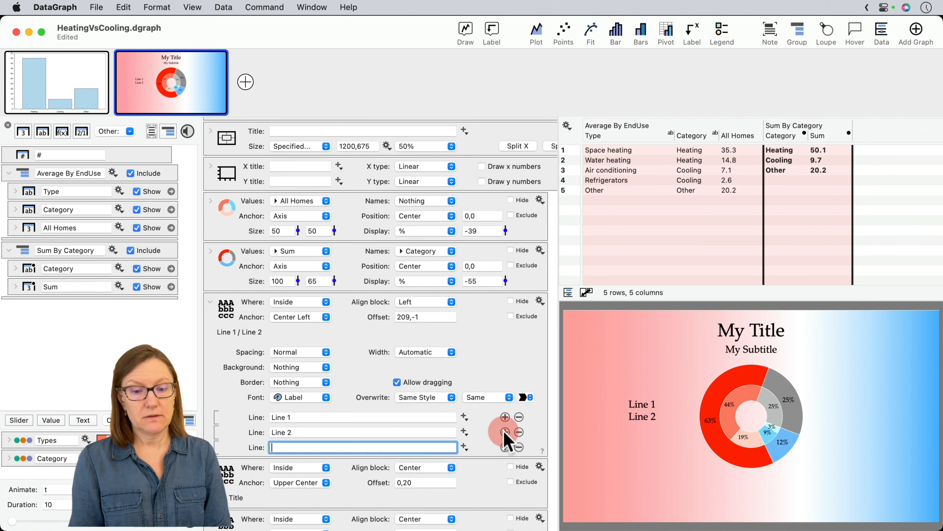
left_click(301, 448)
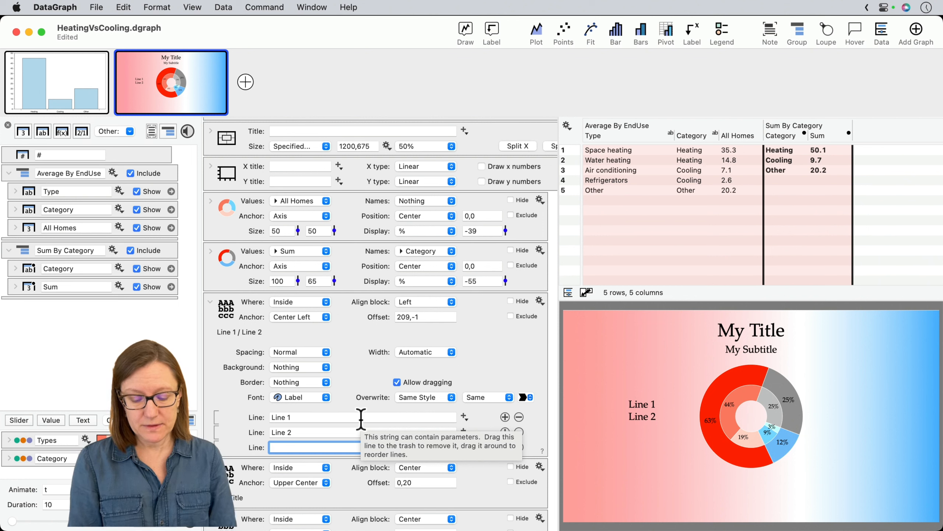
type("Perce")
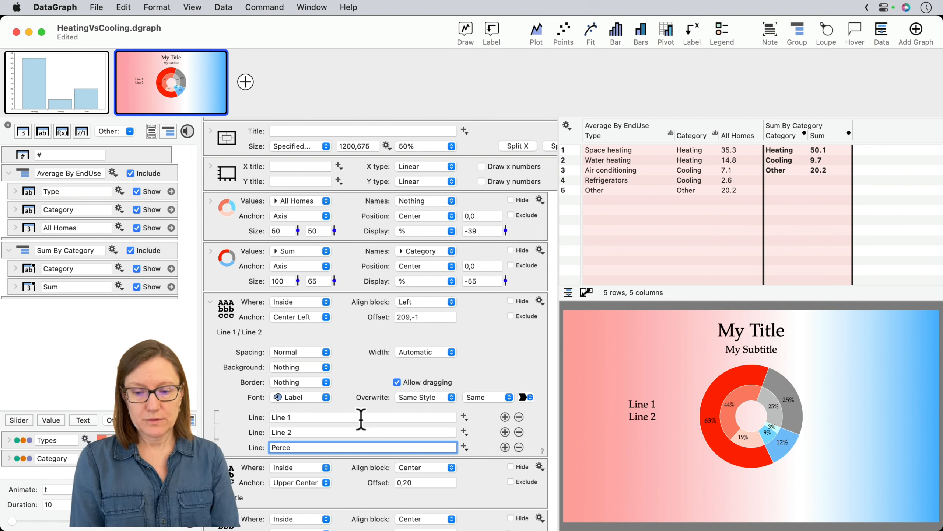
type("nt")
key("Return")
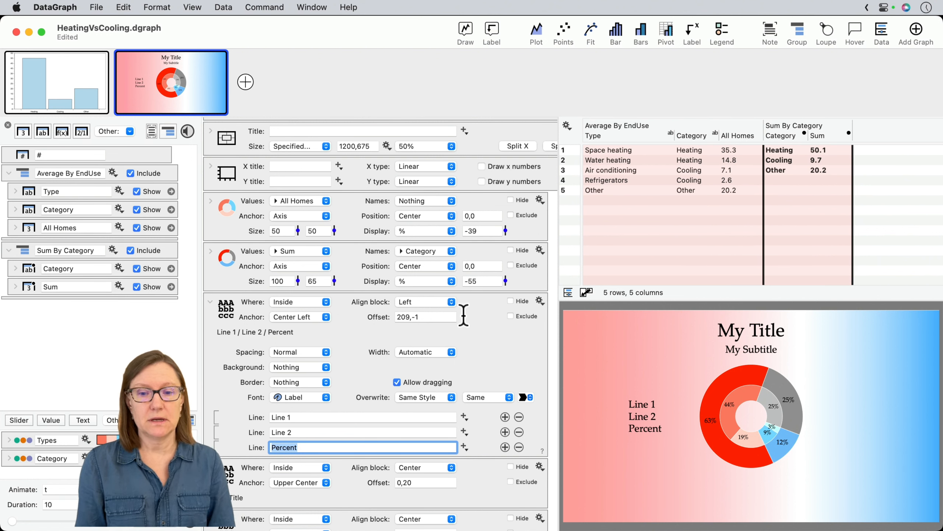
- Change the three-line text block's alignment from Left to Center
left_click(487, 315)
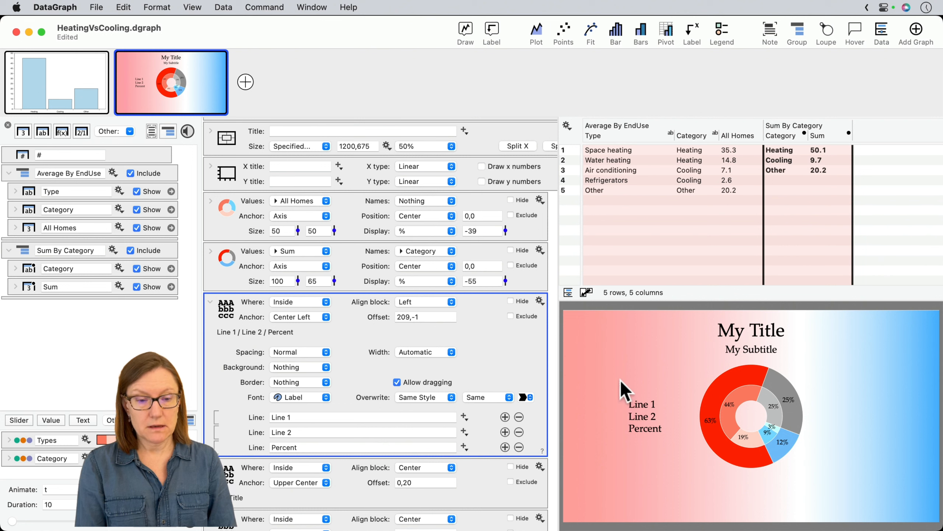
left_click_drag(620, 380, 628, 457)
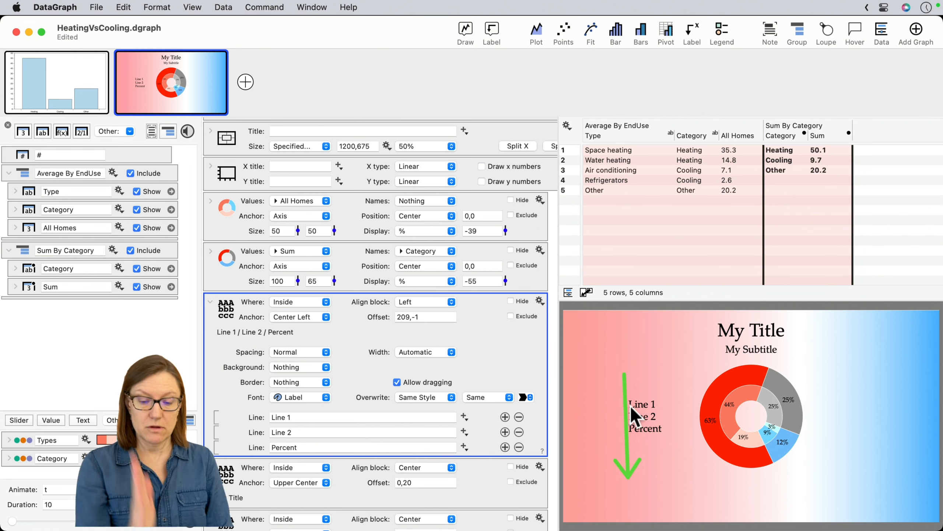
left_click(415, 306)
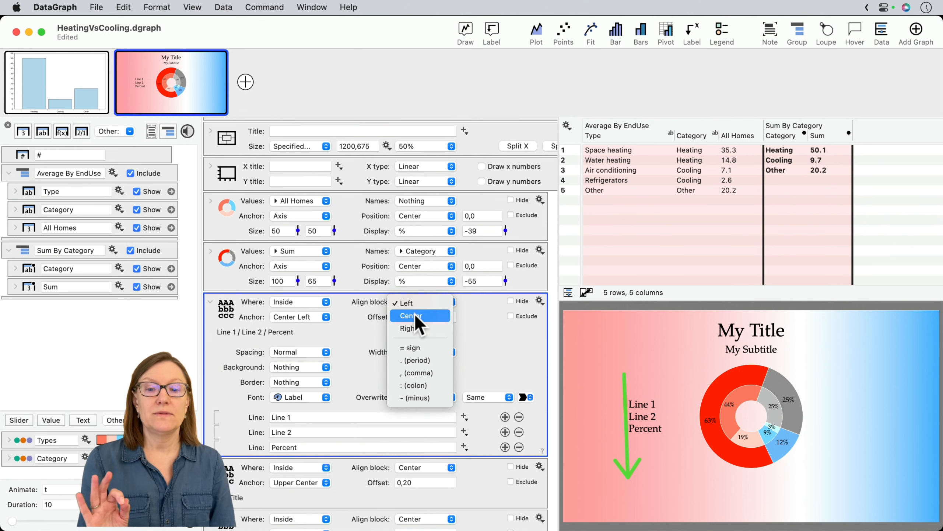
left_click(415, 316)
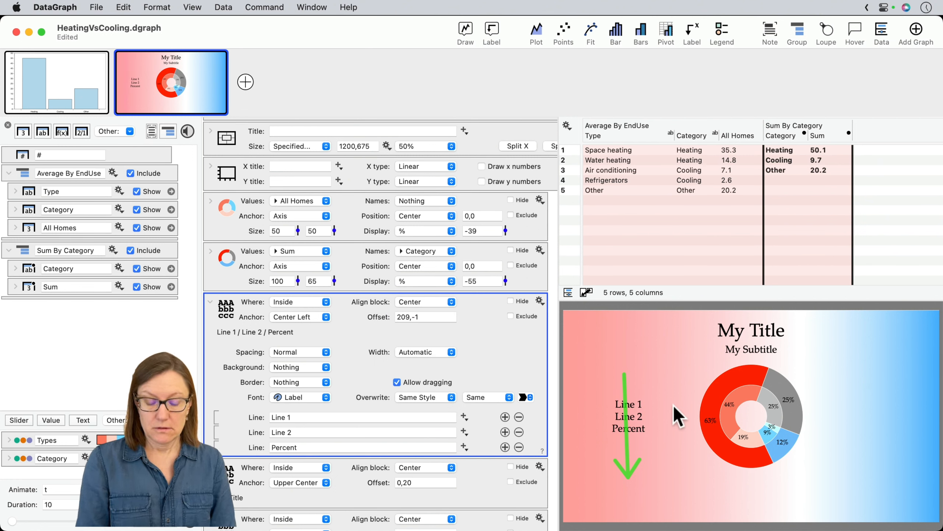
left_click(629, 427)
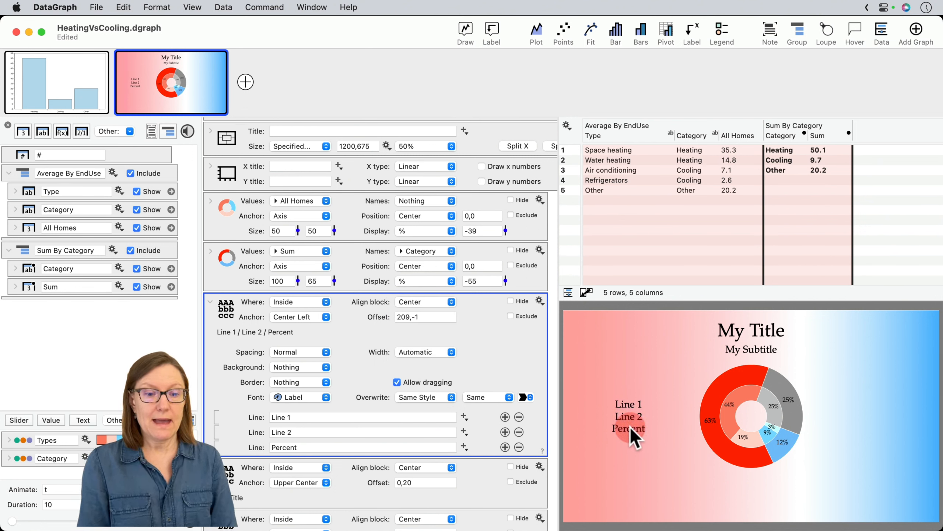
- Enlarge the three-line text block's font by +30% and collapse its detailed settings
left_click(489, 397)
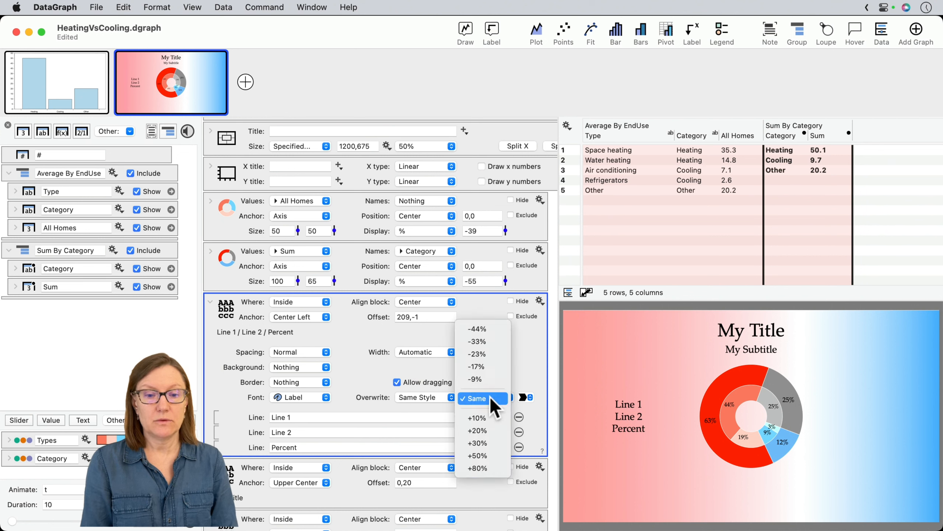
left_click(482, 443)
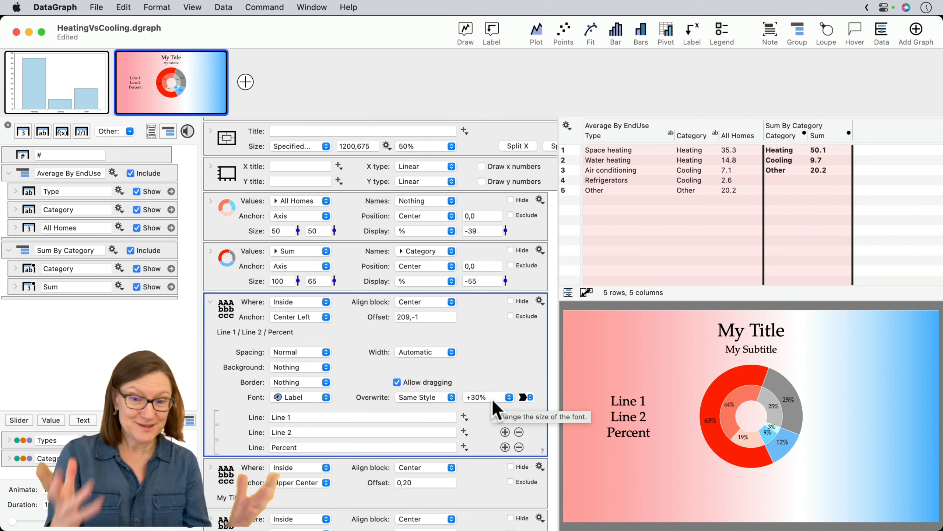
left_click(210, 302)
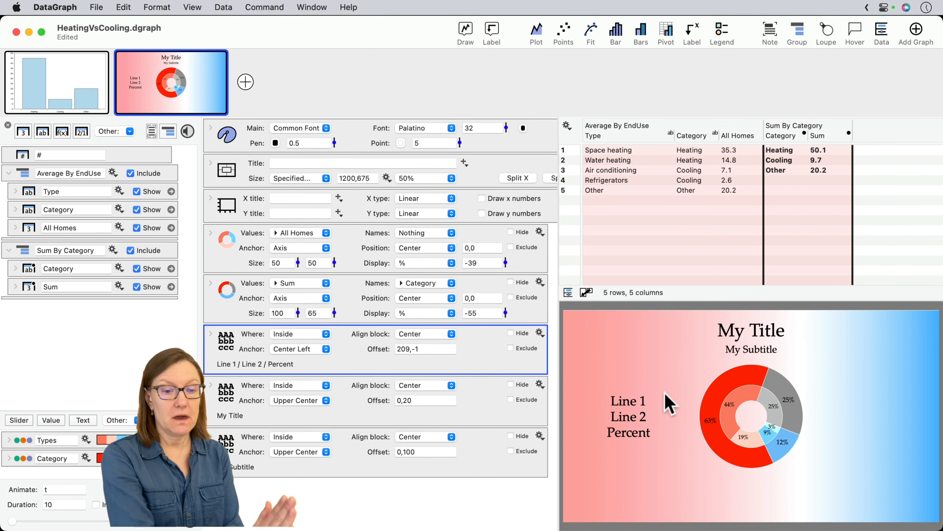
- Duplicate the three-line text block and anchor the copy at Center Right to mirror the original across the donut
left_click(237, 351)
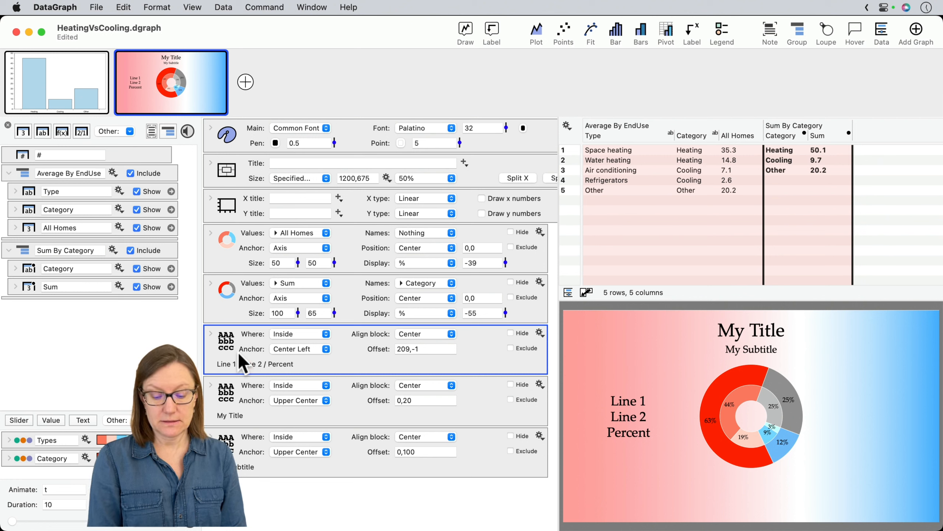
key("super+d")
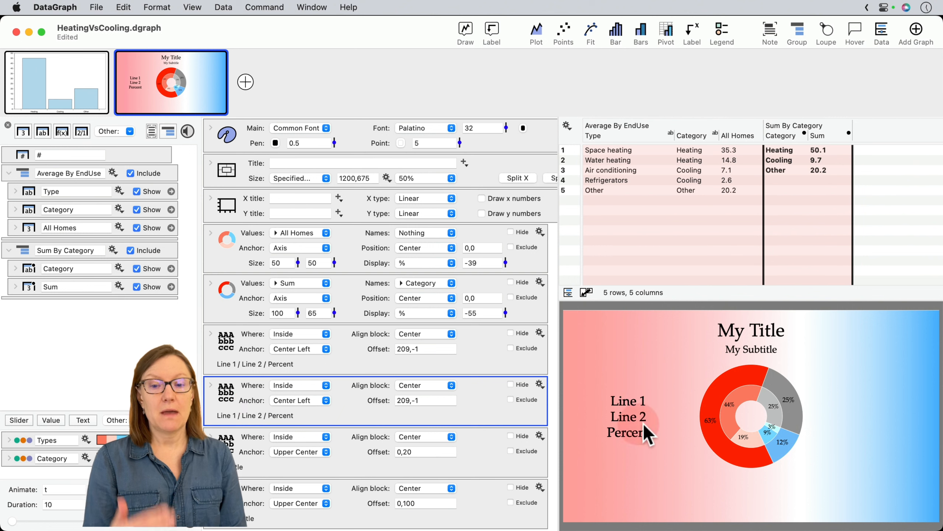
left_click(303, 399)
left_click(301, 409)
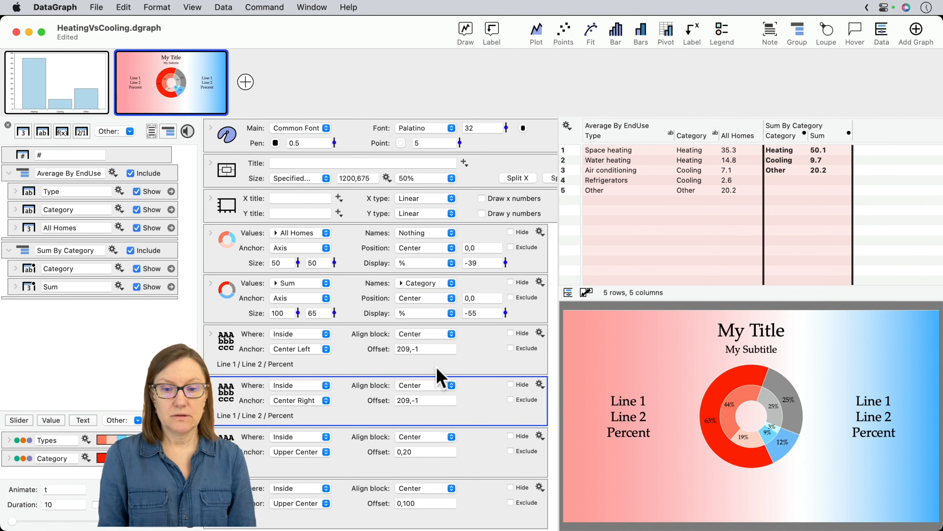
- Move the Center Left text block slightly toward the donut chart, to offset 224,-7
left_click_drag(396, 349, 457, 348)
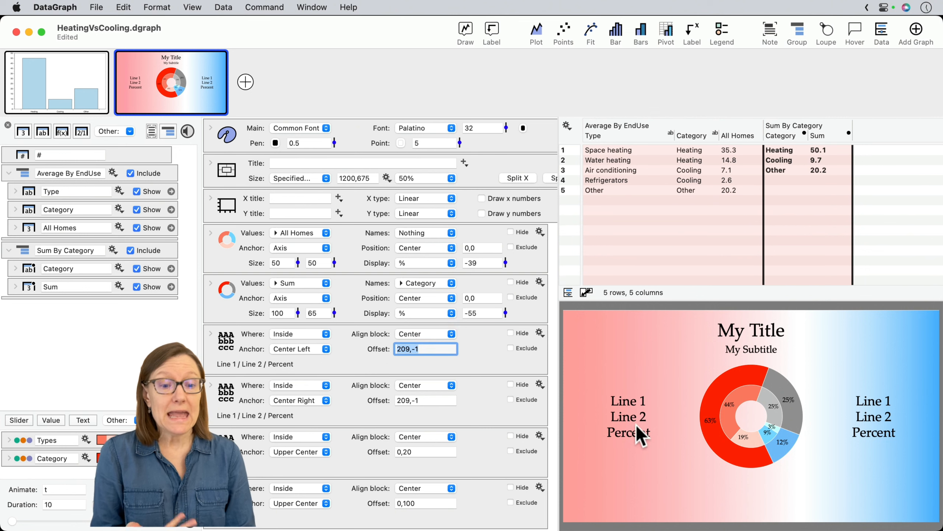
left_click_drag(635, 424, 641, 427)
left_click(482, 397)
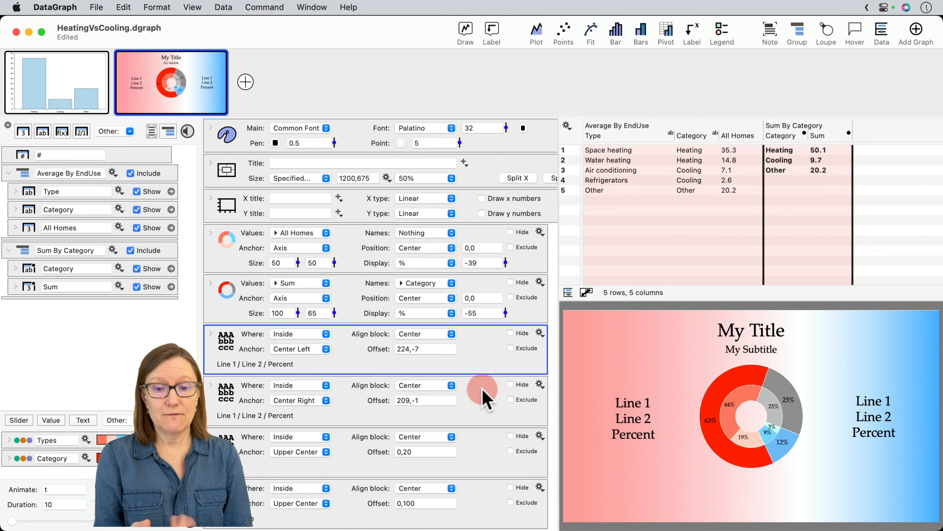
- Set the offset of both the Center Left and Center Right text blocks to 200,0
left_click_drag(410, 348, 380, 347)
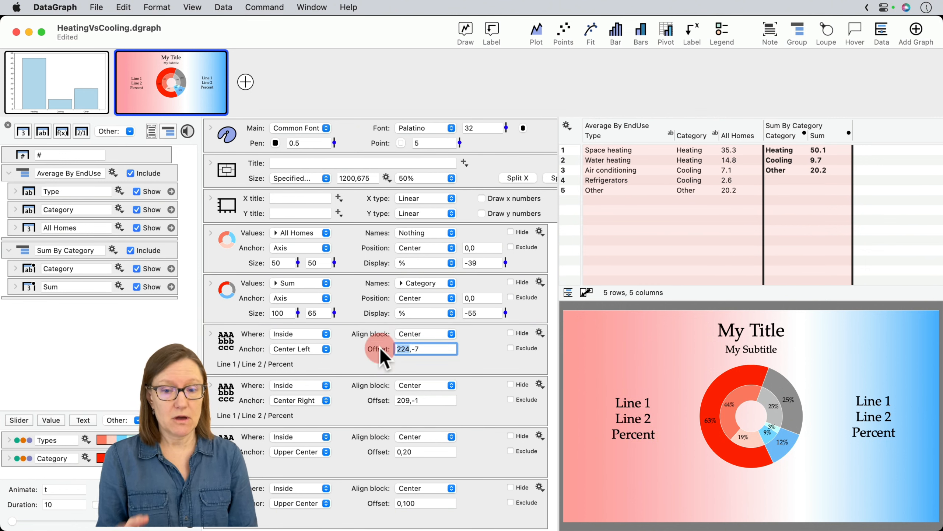
type("200")
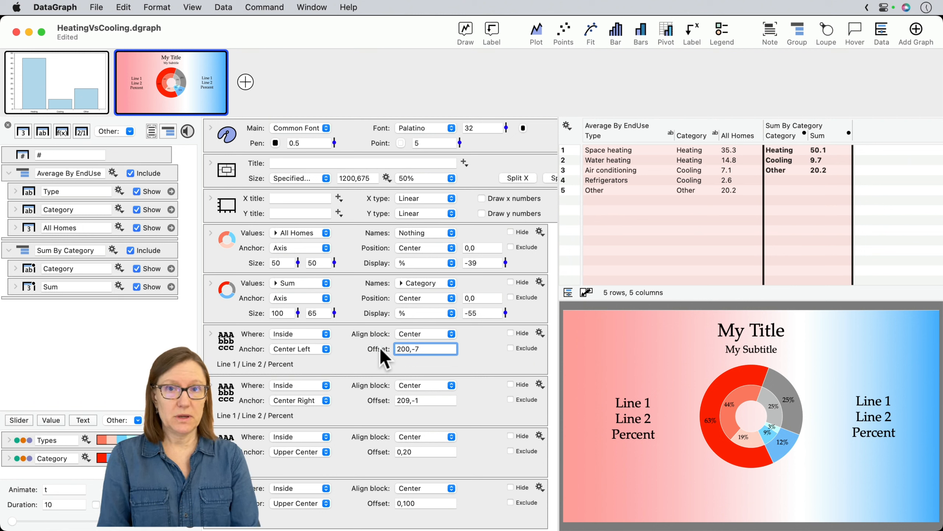
key("Right")
key("Right")
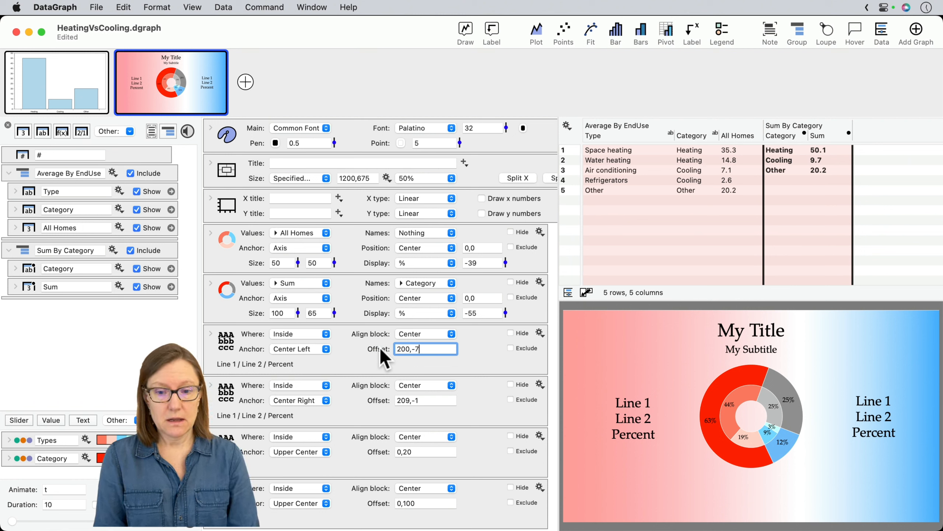
key("BackSpace")
key("BackSpace")
type("0")
key("Return")
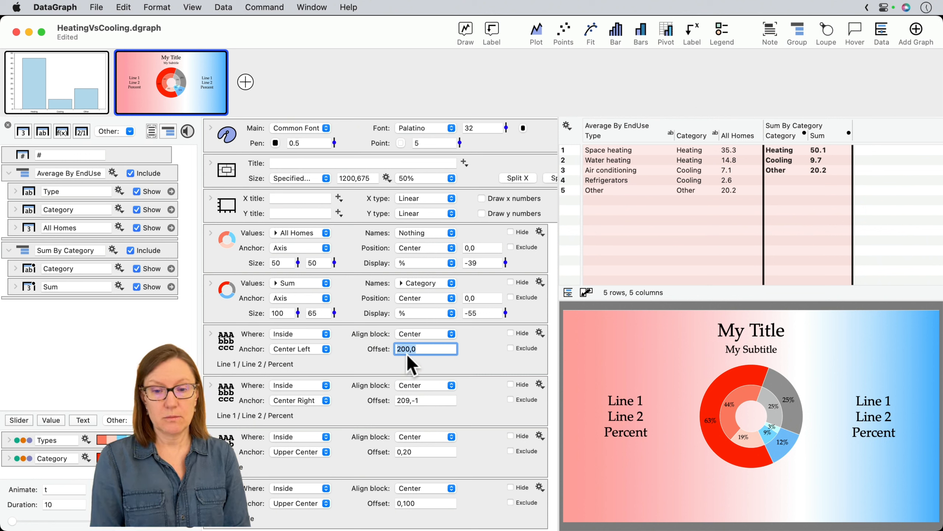
left_click(431, 400)
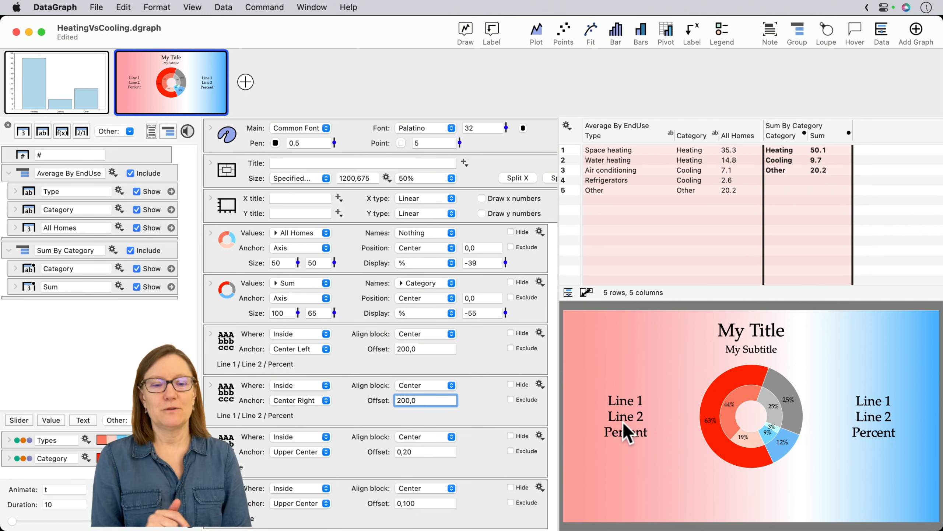
- Move the Center Left text block close to the donut at offset 306,-14 and copy that offset to the Center Right block
left_click_drag(628, 433, 663, 432)
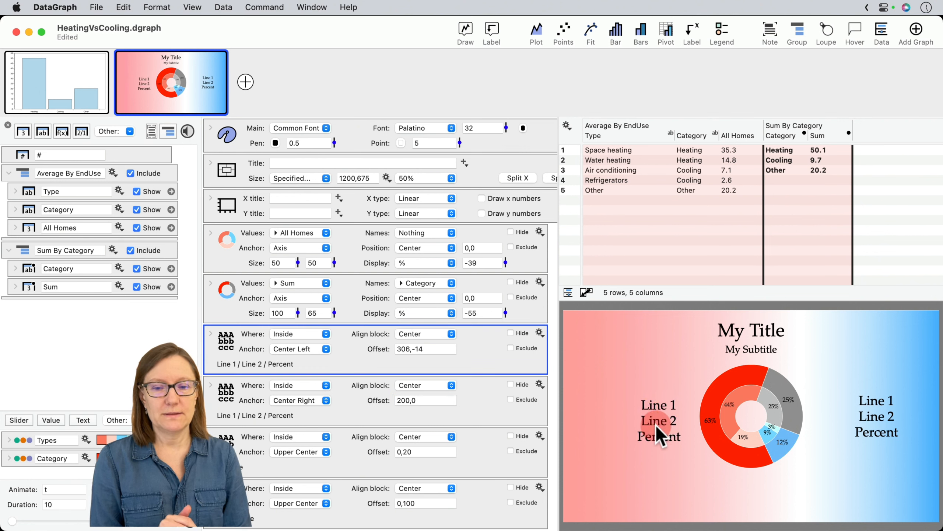
left_click(435, 351)
key("super+c")
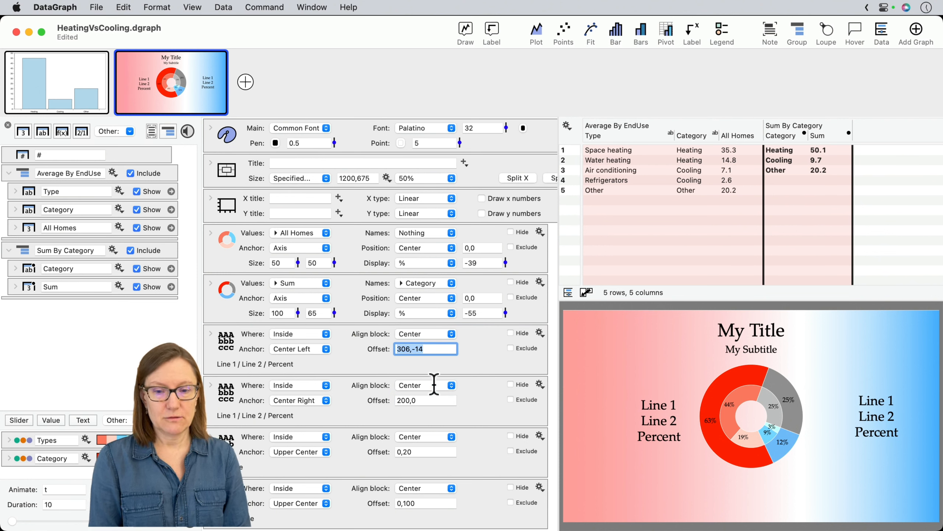
left_click(425, 401)
key("super+v")
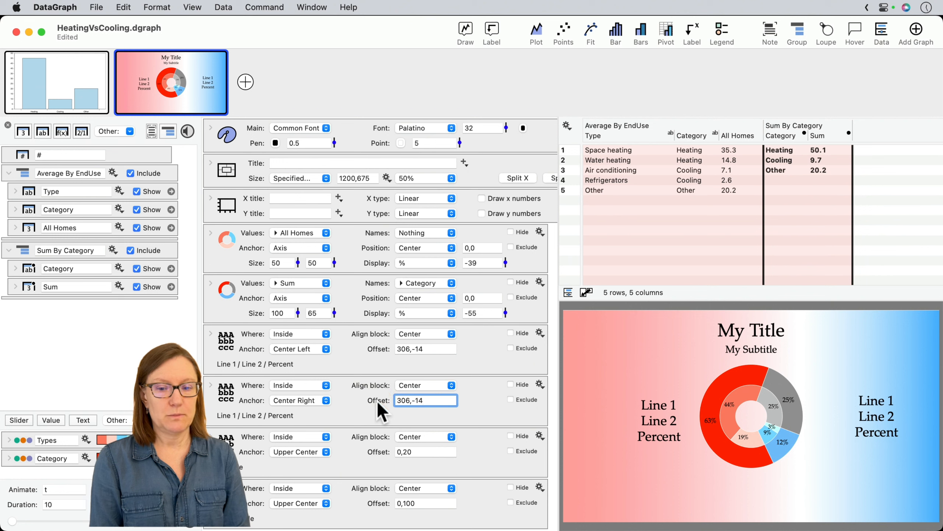
key("Return")
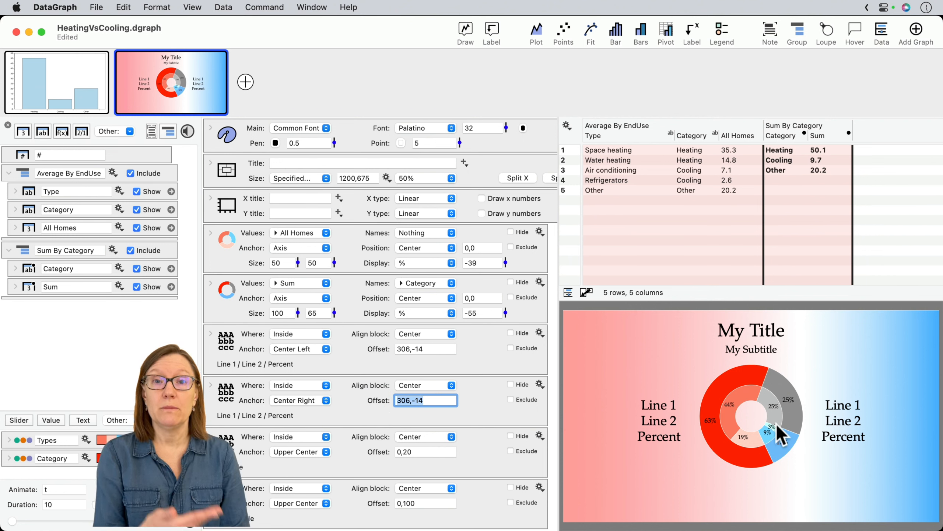
- Center both side text blocks vertically by setting each block's offset to 306,0
left_click(429, 349)
key("BackSpace")
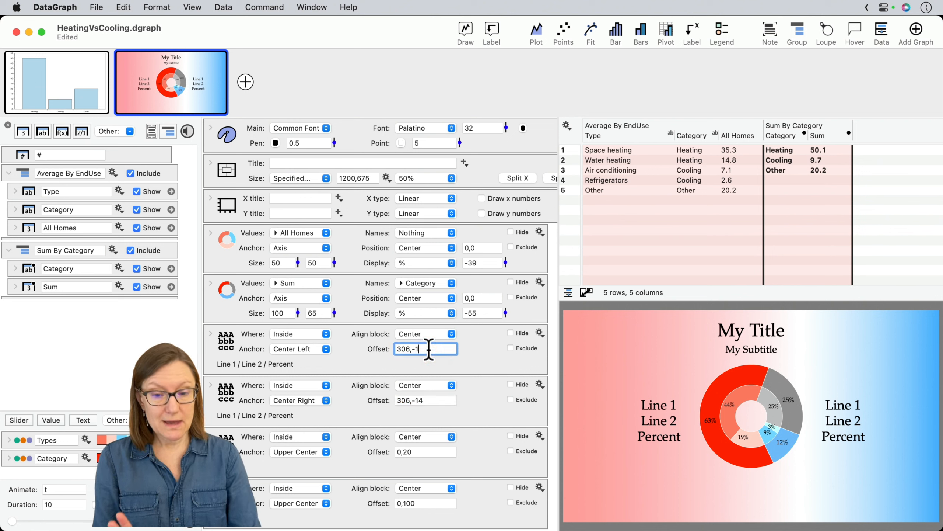
type("0")
key("Return")
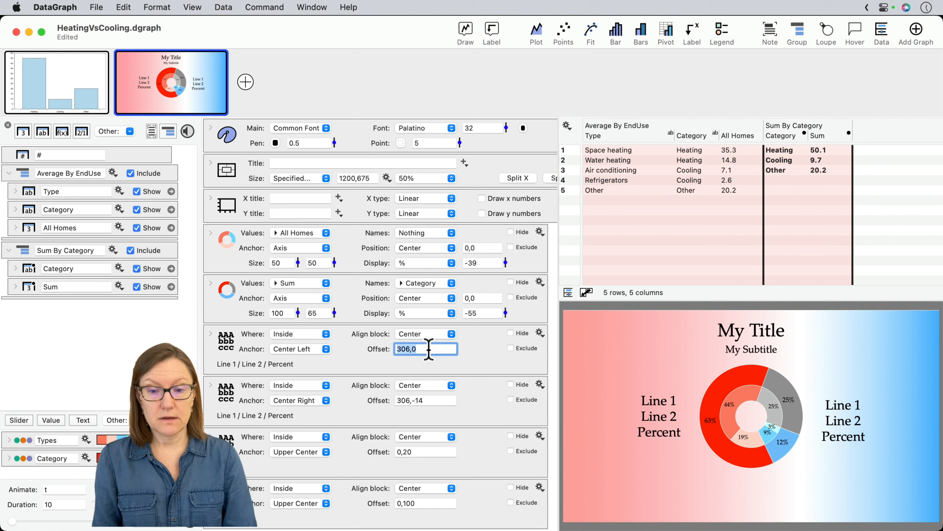
left_click(434, 401)
key("BackSpace")
key("BackSpace")
key("BackSpace")
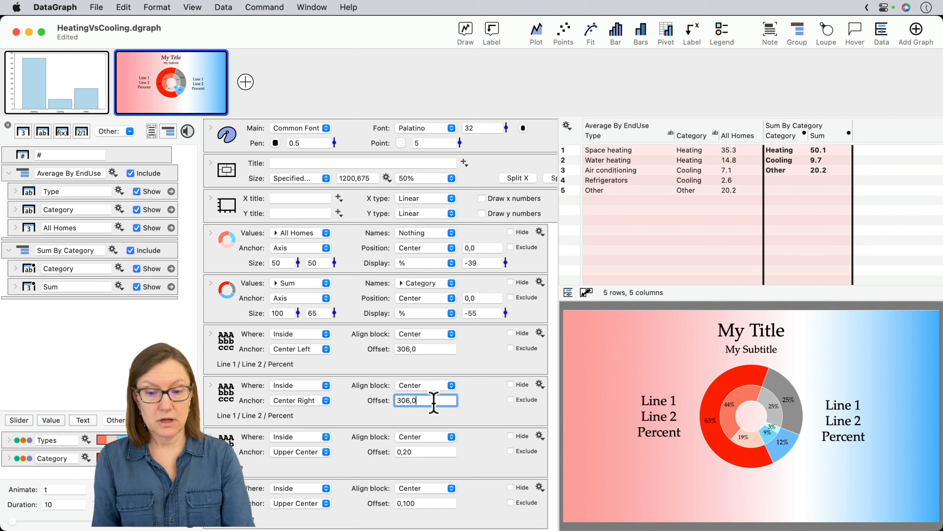
key("Return")
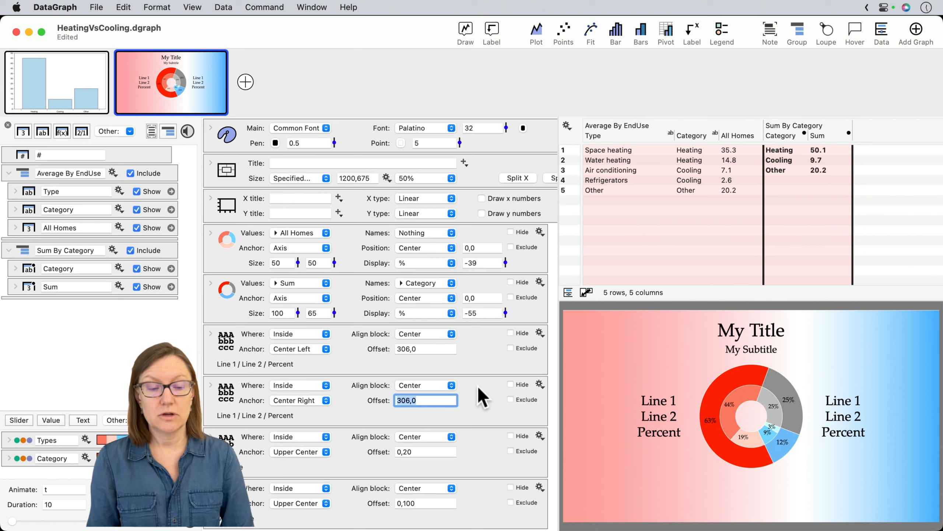
left_click(422, 348)
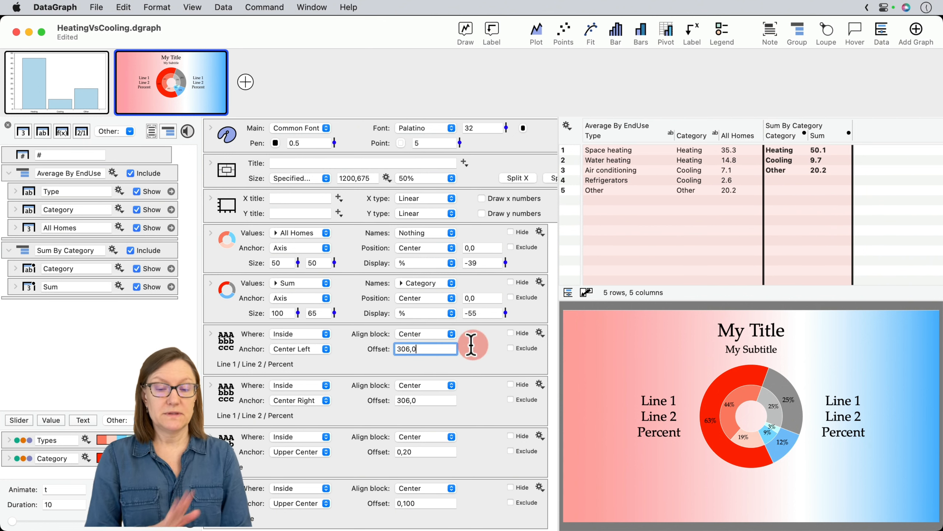
left_click(467, 396)
- Switch to the Day1-Part-to-Whole--HeatingVsCooling.dgraph document, widen its data table area and swap the window layout
scroll(475, 411, "left", 1)
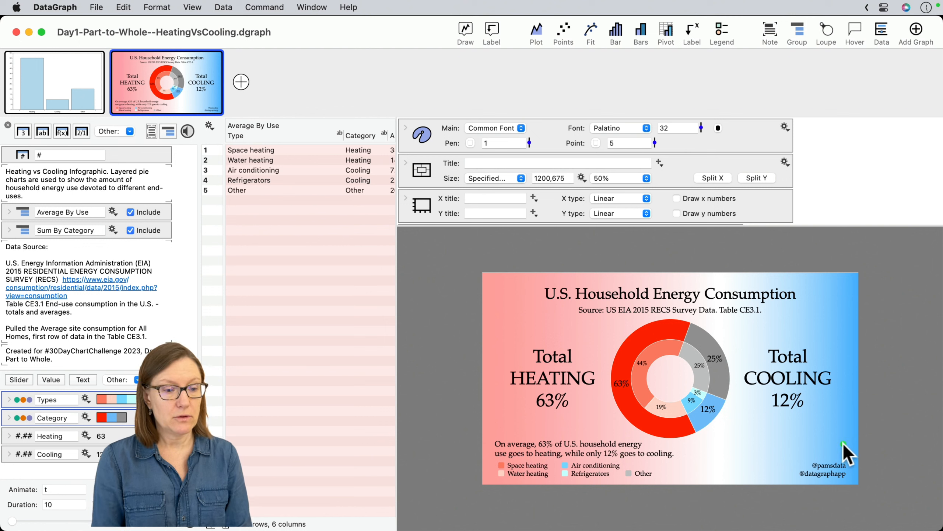
left_click_drag(844, 444, 848, 483)
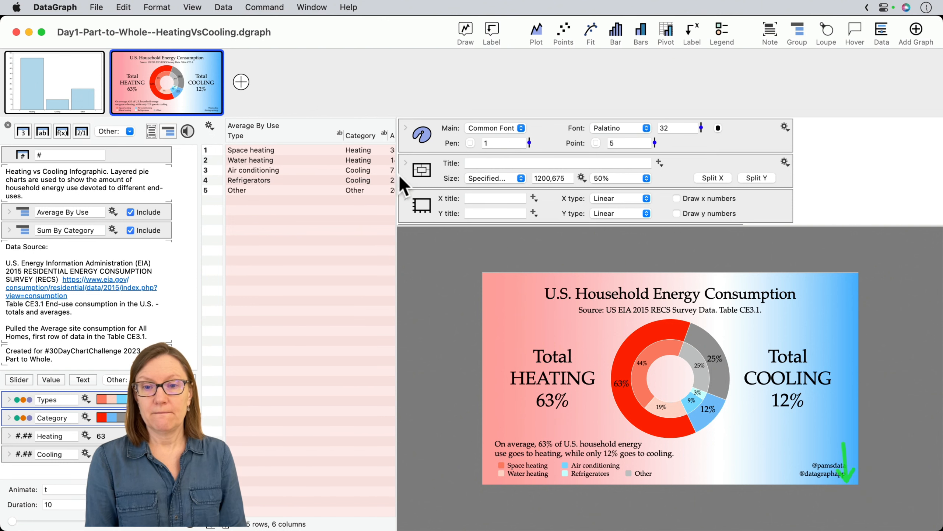
left_click_drag(395, 175, 607, 188)
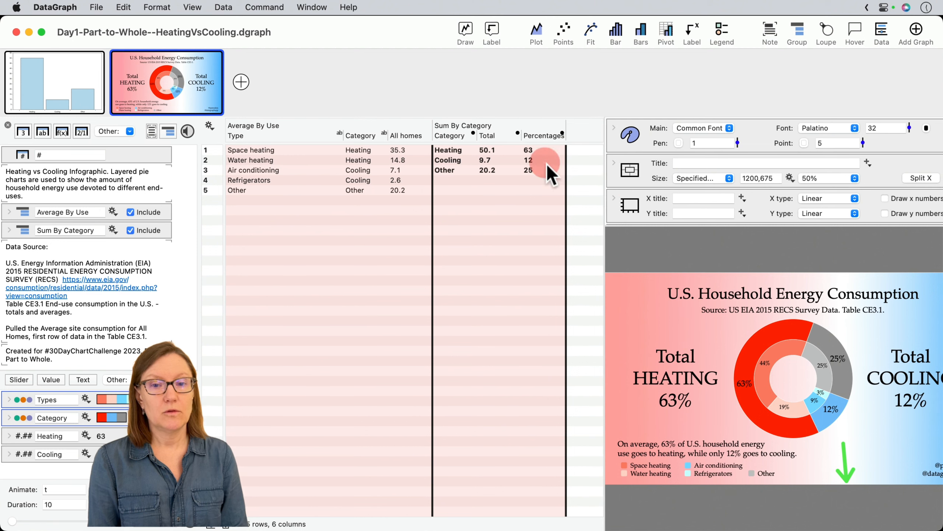
left_click(192, 7)
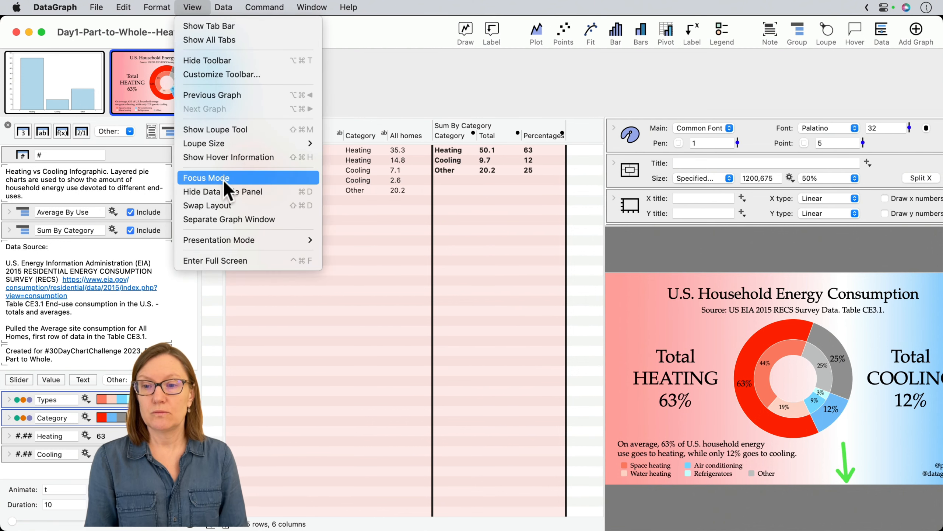
left_click(223, 206)
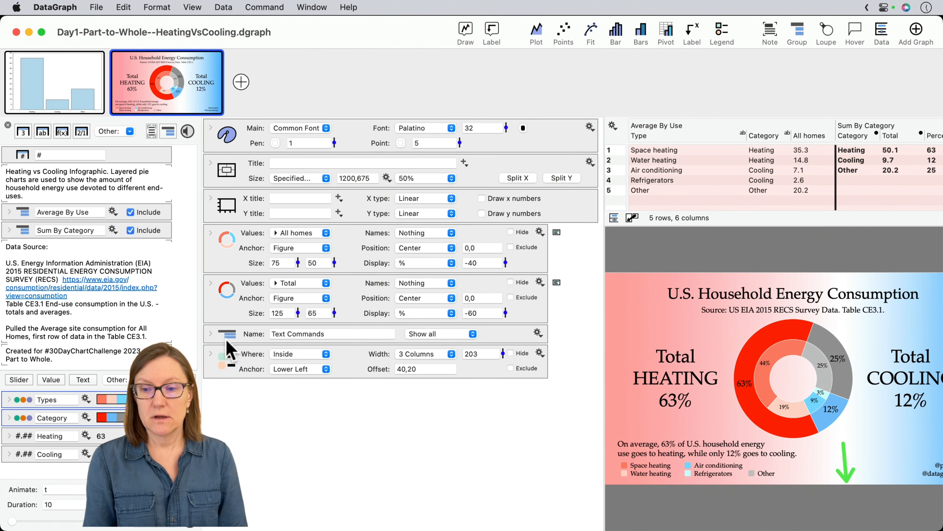
- Expand the Text Commands group and examine the anchor, alignment and offset of each text block against the finished infographic
left_click(210, 334)
scroll(432, 327, "down", 5)
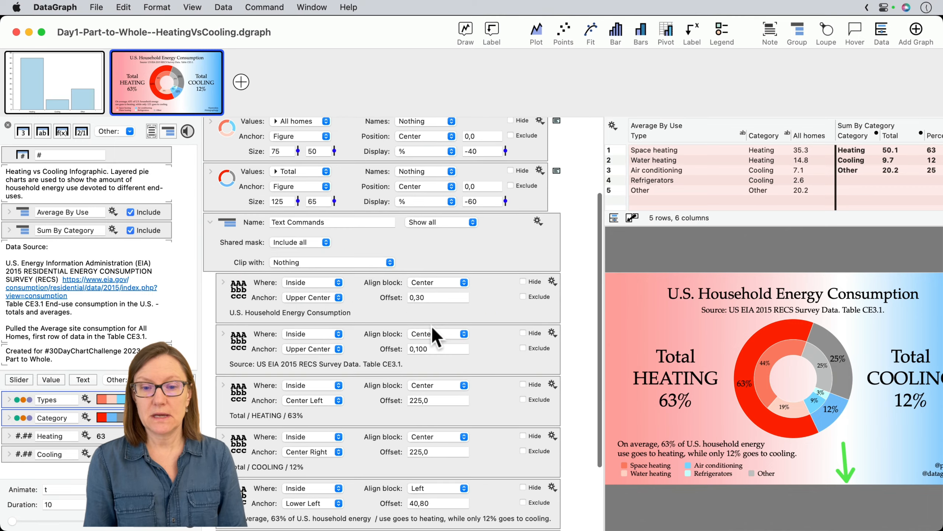
left_click(427, 243)
scroll(474, 242, "down", 5)
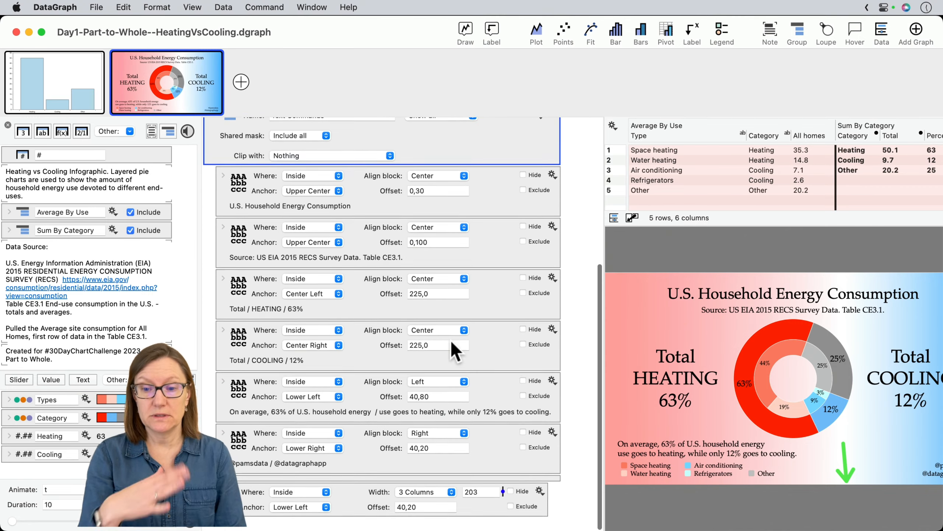
left_click(271, 465)
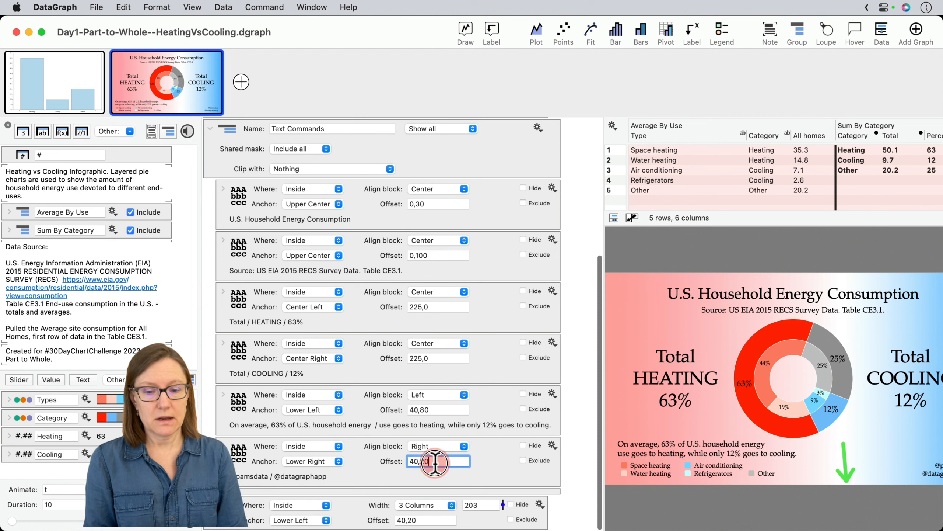
left_click(375, 407)
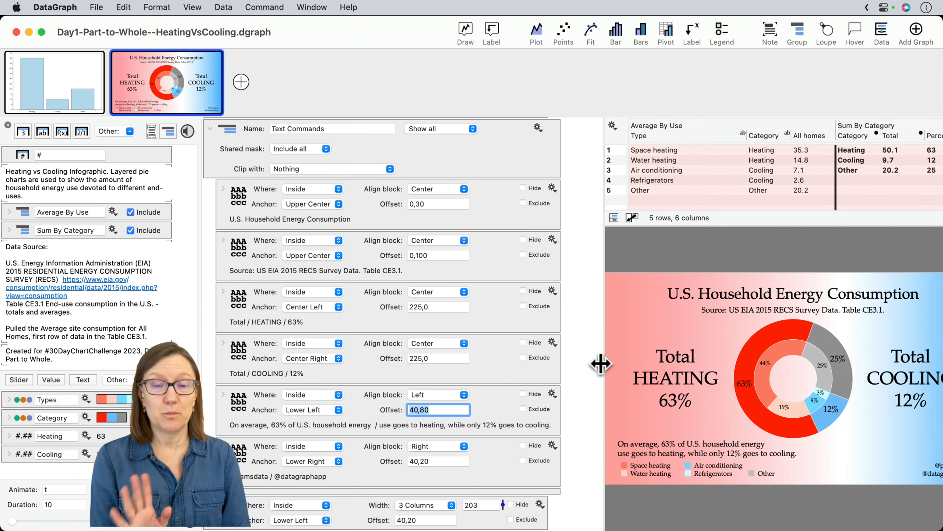
left_click_drag(605, 359, 536, 359)
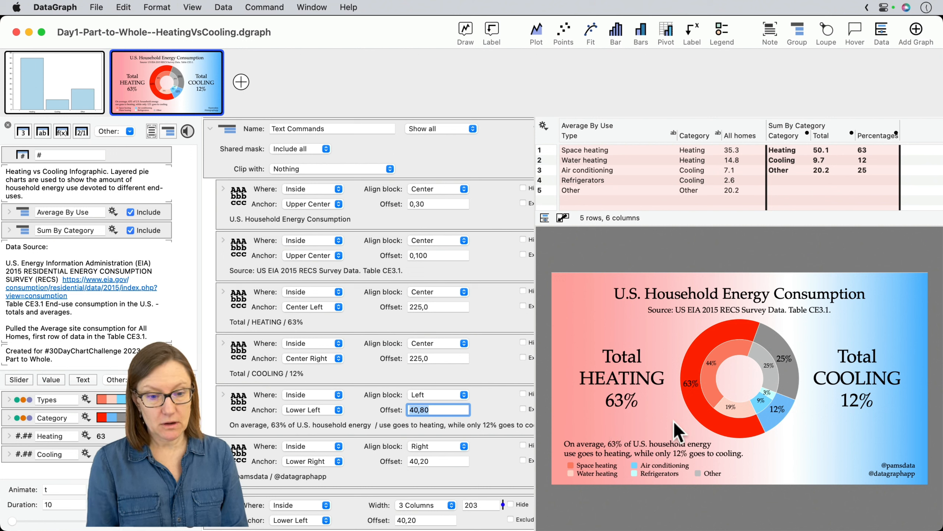
key("ctrl+a")
left_click_drag(671, 421, 636, 404)
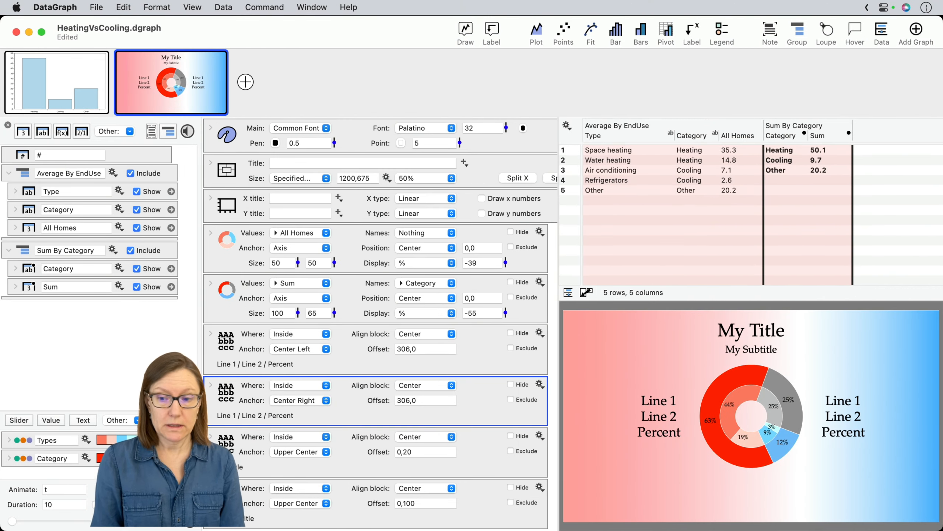
- In HeatingVsCooling.dgraph, replace the Percent line of the Center Left text block with 63%
left_click_drag(144, 411, 152, 368)
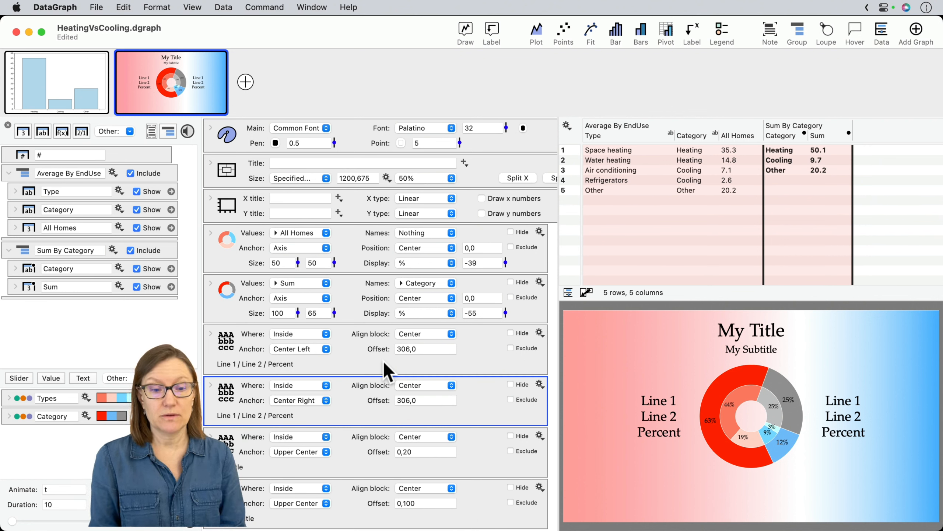
left_click(657, 429)
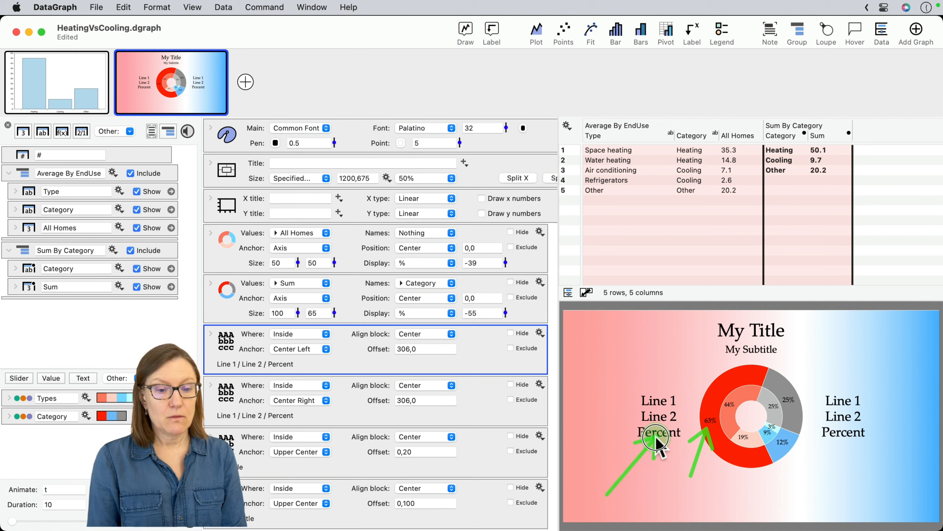
left_click(211, 334)
double_click(297, 480)
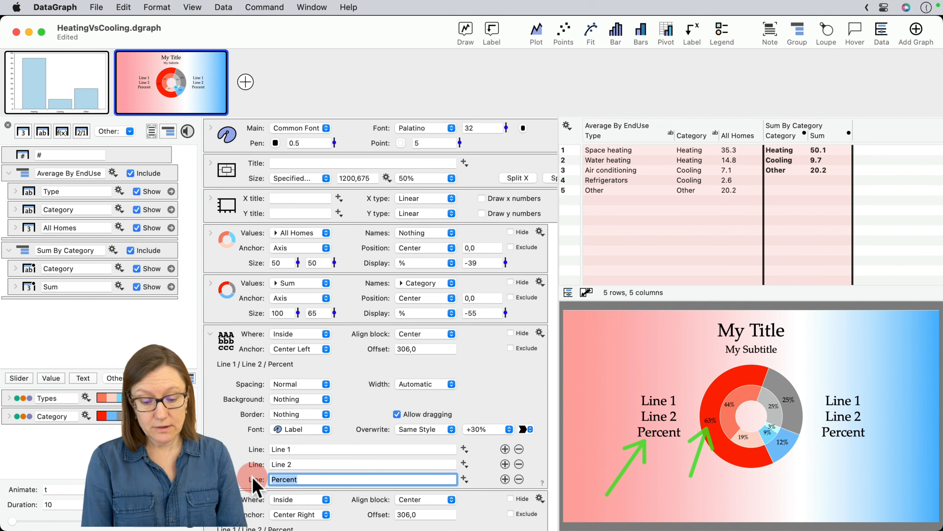
type("63")
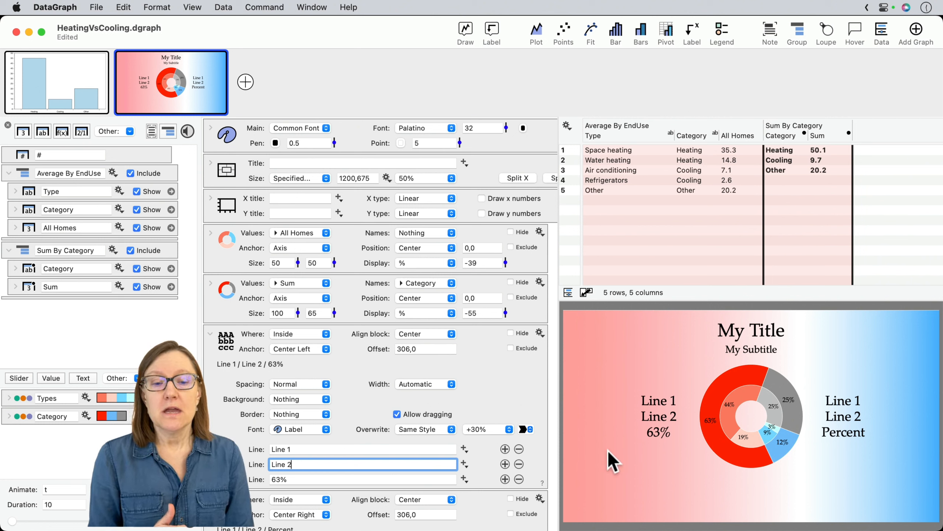
left_click(334, 479)
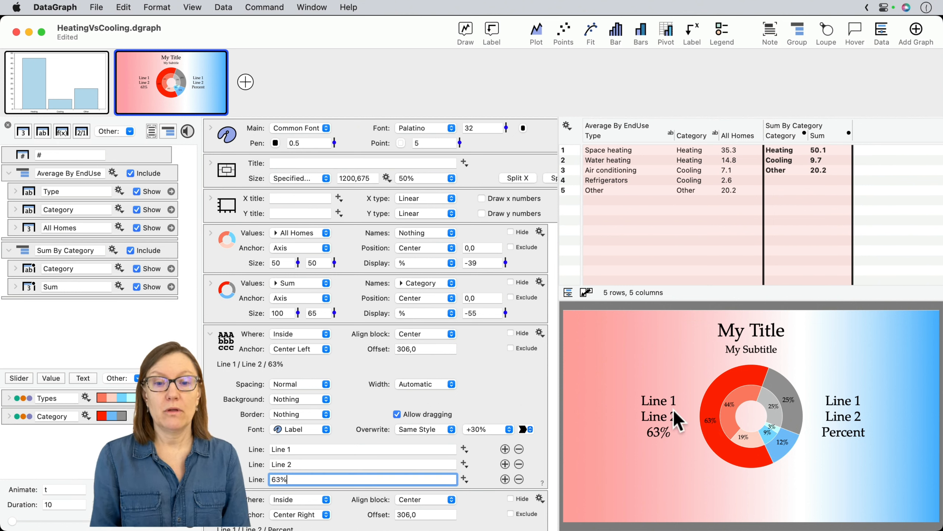
left_click(210, 334)
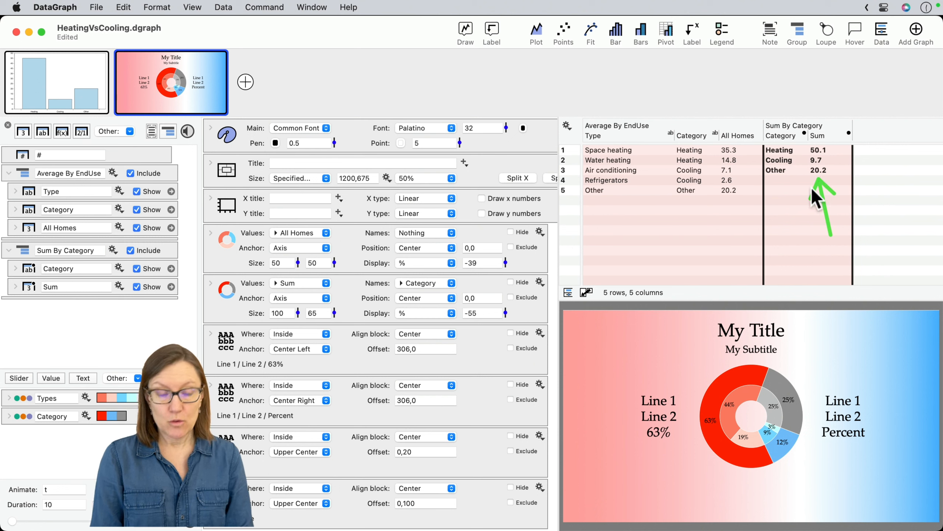
- Extract the percentages of the outer donut, which plots Sum, as a data column
left_click(236, 296)
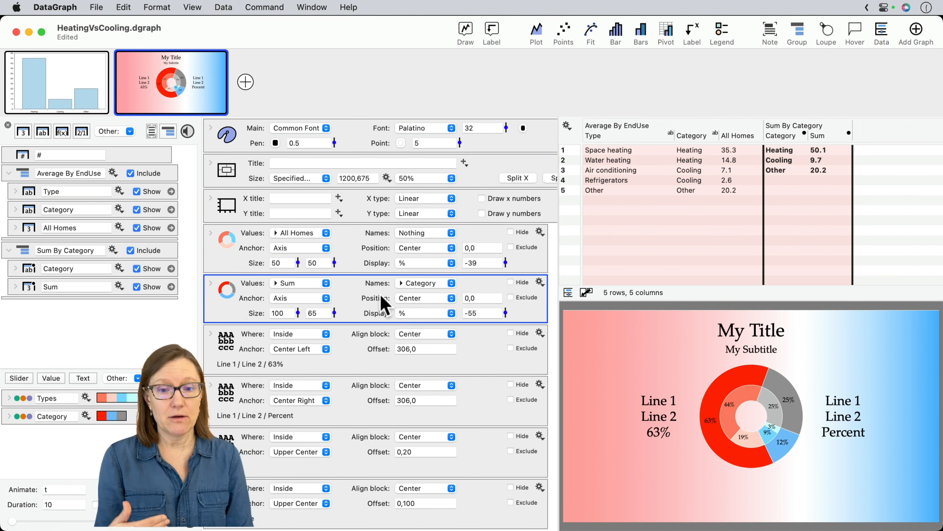
left_click(540, 281)
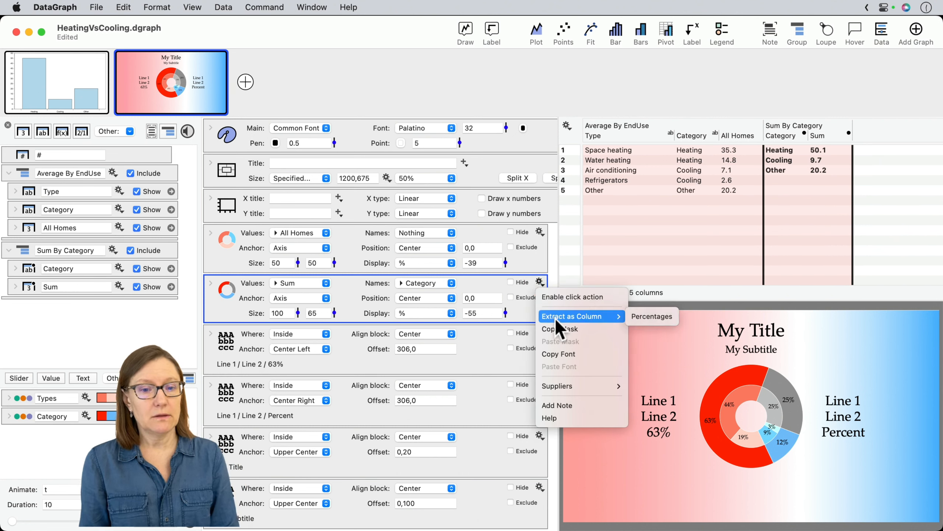
mouse_move(562, 322)
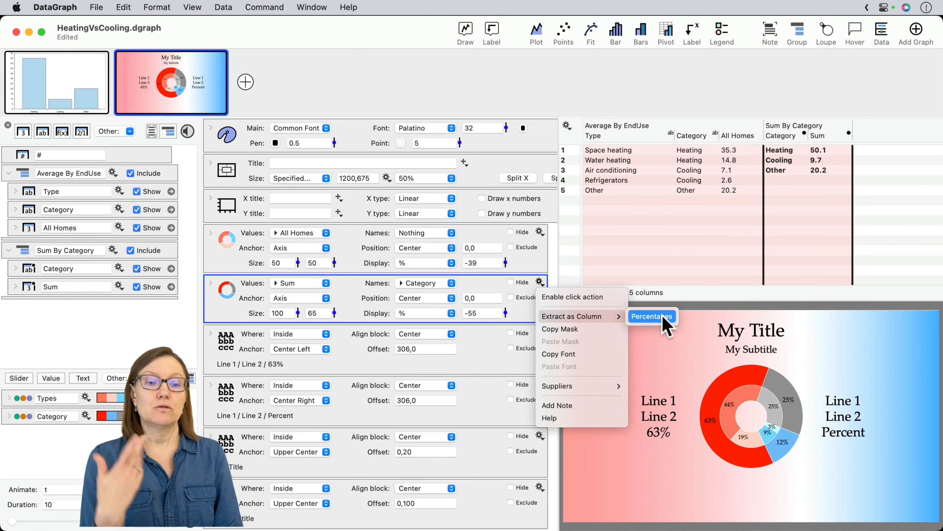
left_click(652, 316)
left_click(790, 190)
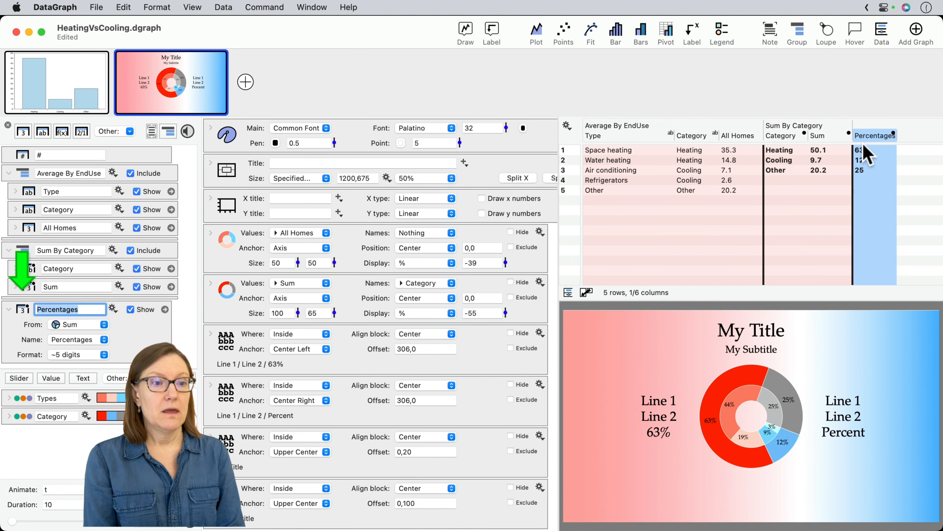
- Move the Percentages column into the Sum By Category group below Sum and collapse its settings
left_click(147, 339)
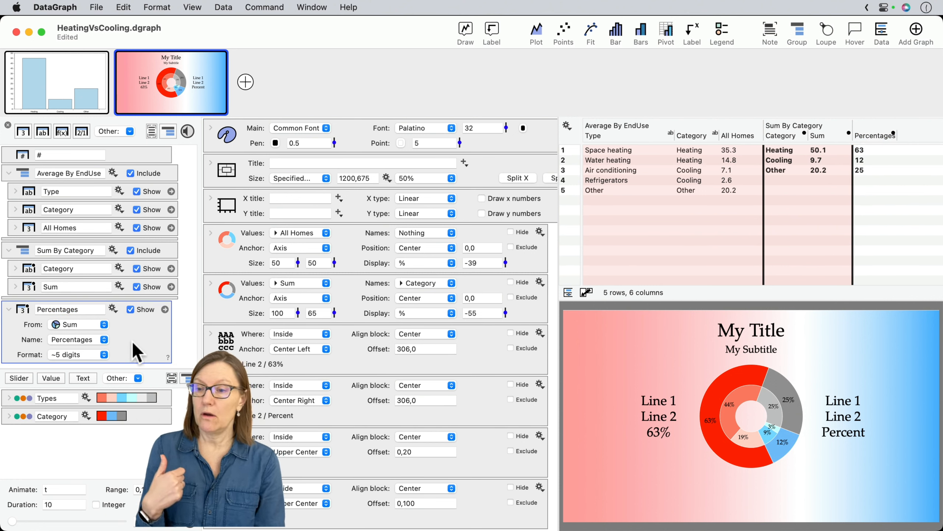
left_click_drag(133, 343, 135, 296)
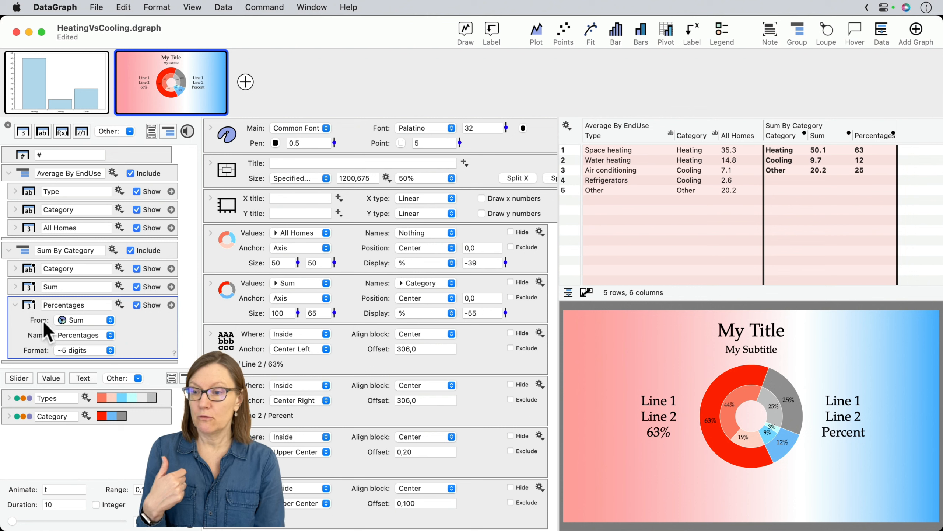
left_click(14, 305)
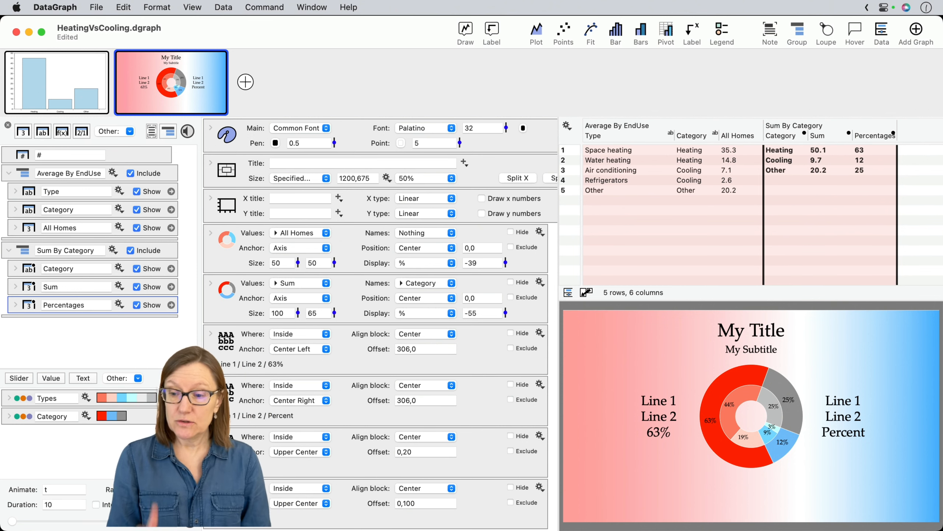
- Add a Number from Column variable below the color schemes, expand its settings and enlarge the variables area
left_click(138, 378)
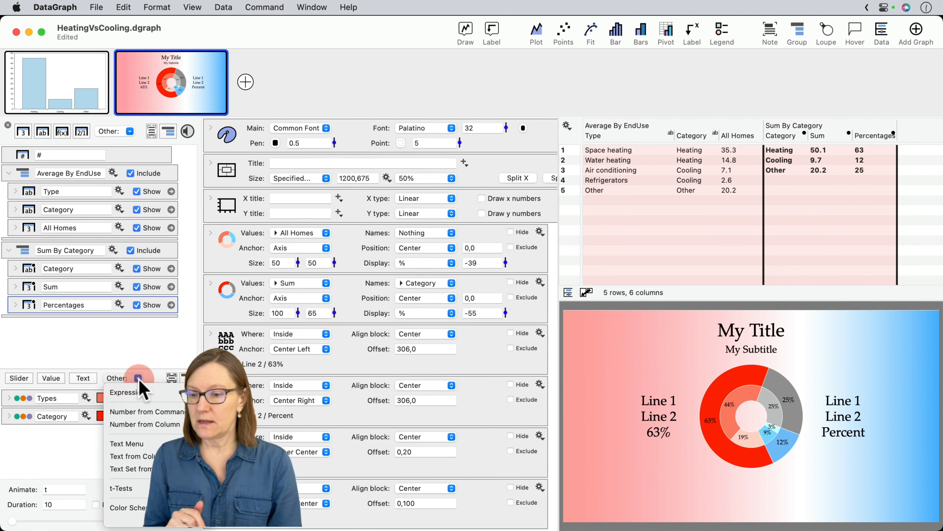
left_click(155, 424)
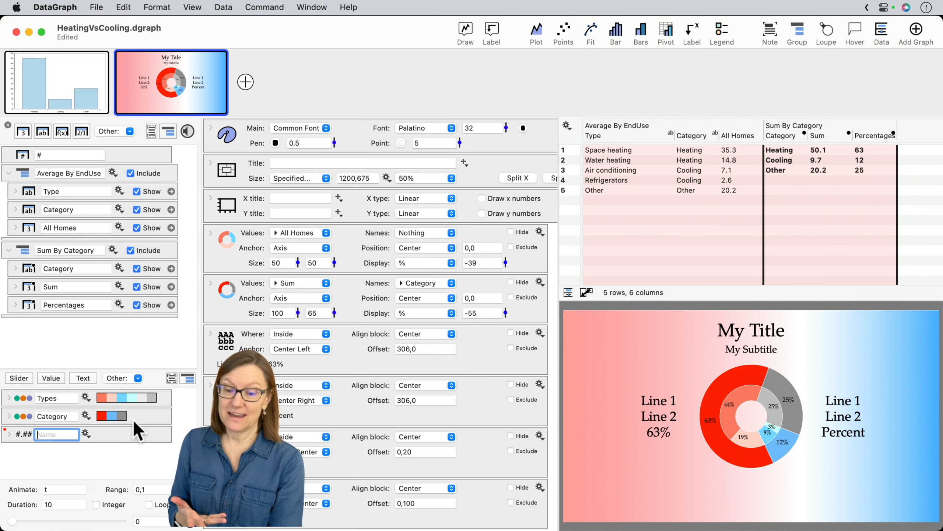
left_click(8, 433)
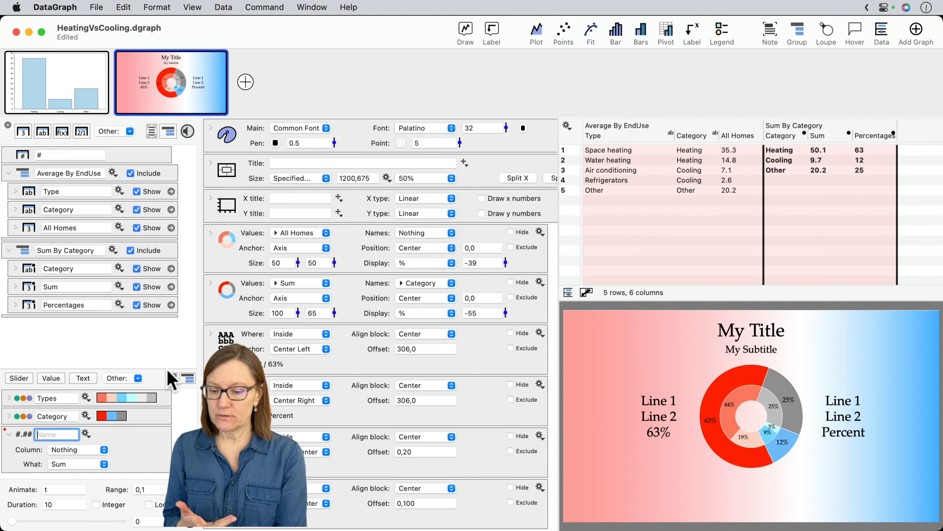
left_click(163, 342)
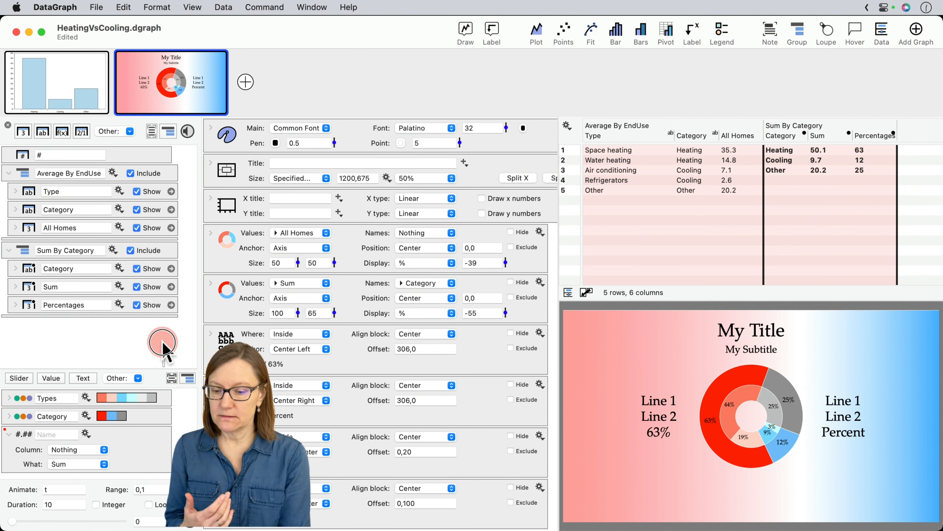
left_click_drag(152, 360, 147, 299)
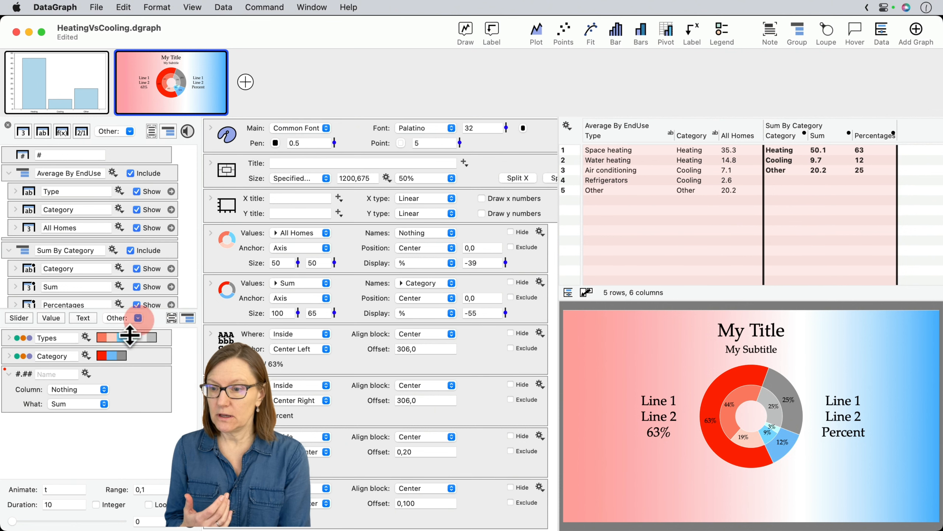
- Set the number variable to read the Percentages column of Sum By Category at index 1
left_click(71, 387)
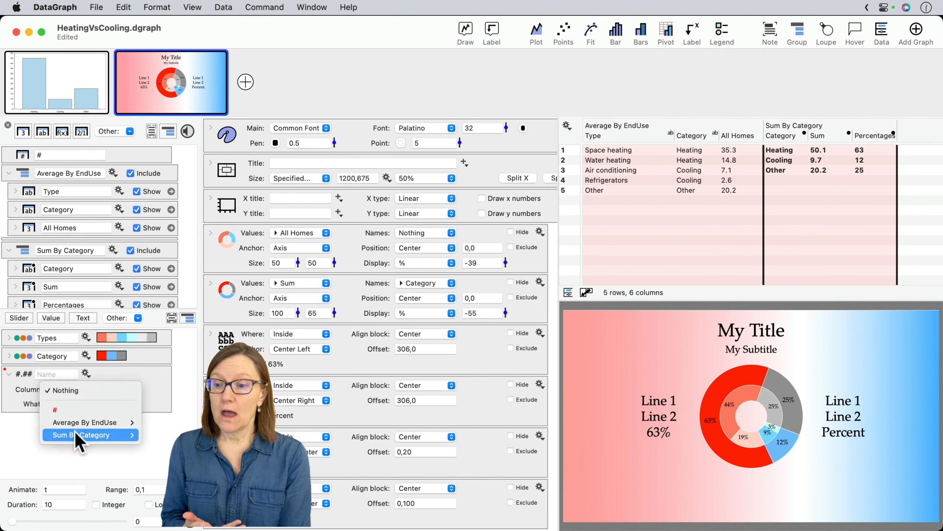
mouse_move(99, 433)
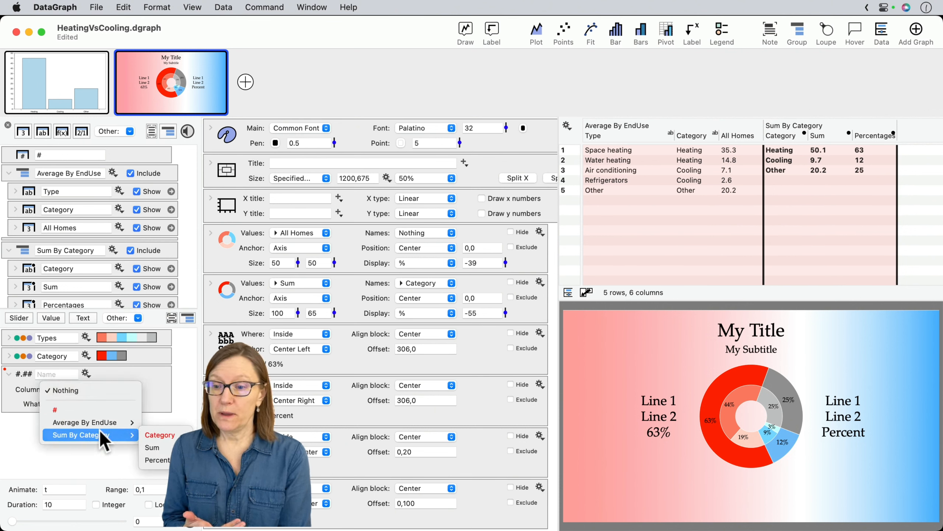
left_click(156, 456)
left_click(90, 402)
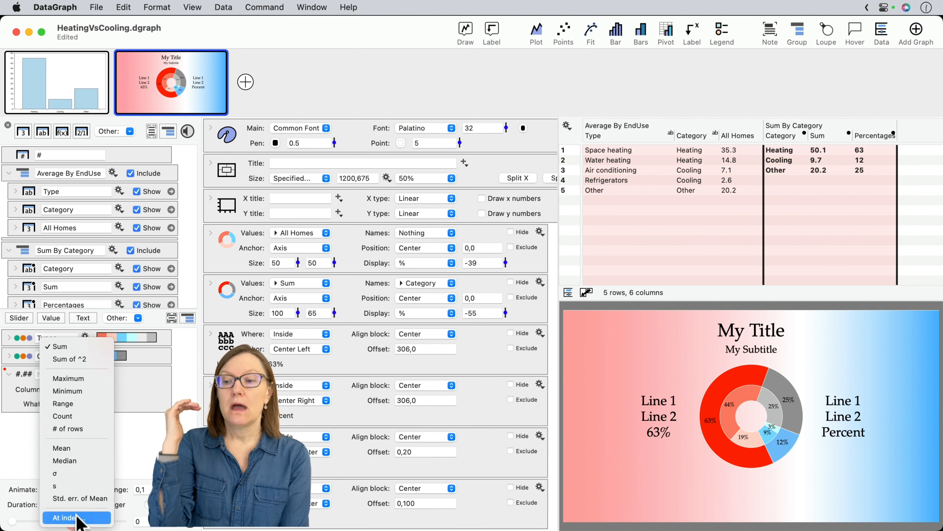
left_click(78, 518)
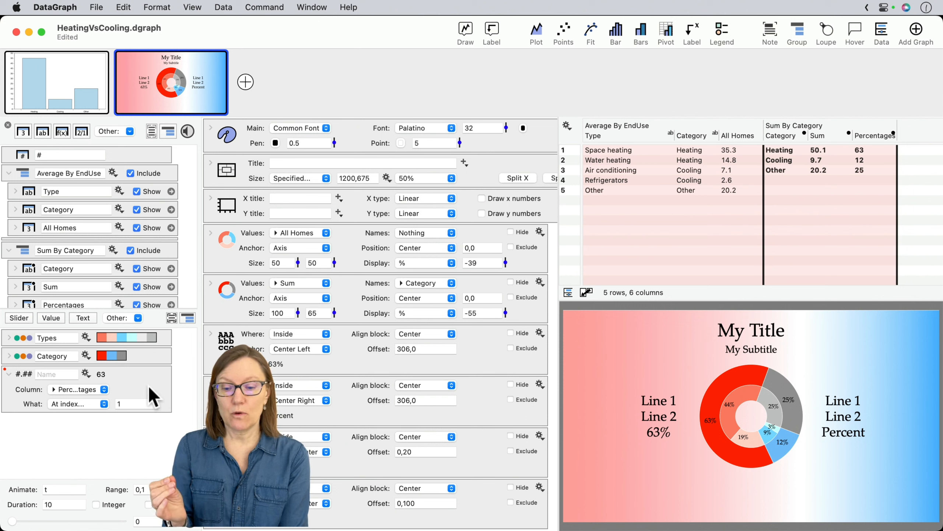
left_click_drag(153, 379, 118, 374)
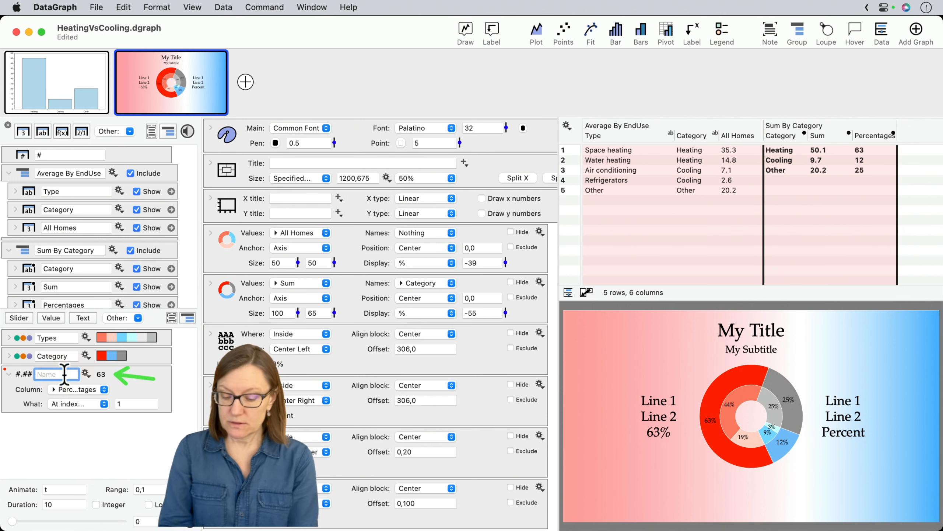
- Name the number variable that reads the first Percentages value Heating
type("Heating")
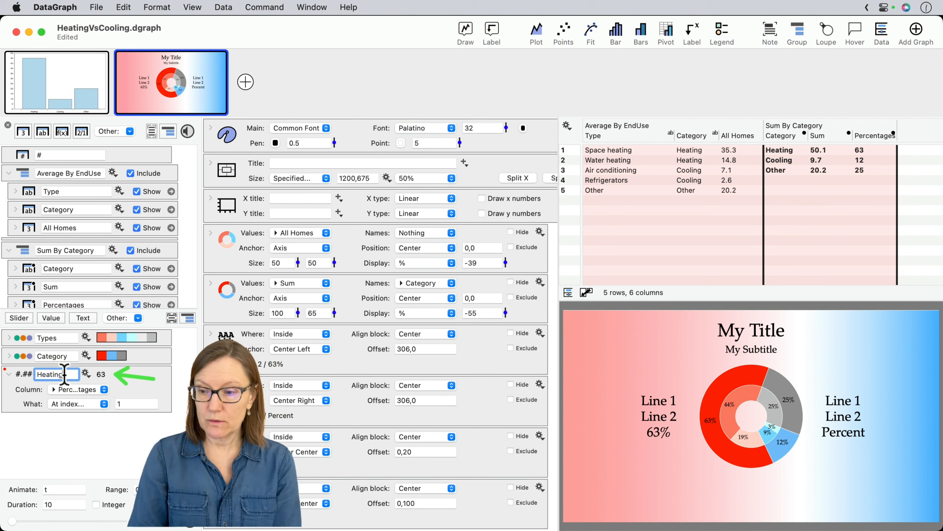
left_click(27, 396)
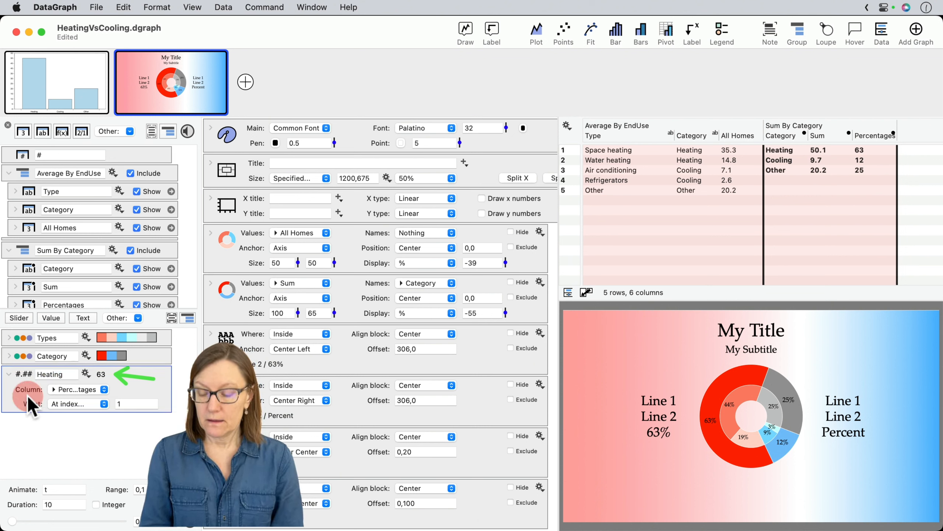
left_click(19, 391)
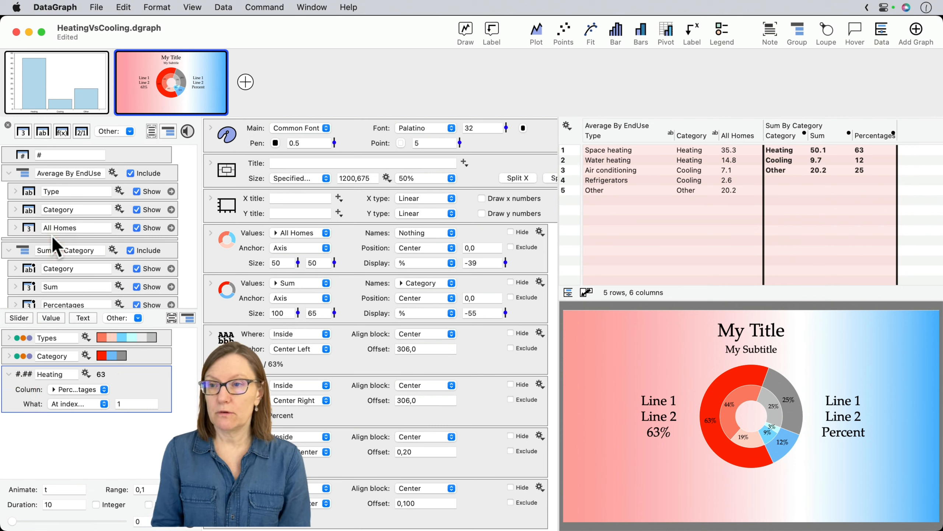
- Duplicate the Heating variable and set the copy to read the Percentages column at index 2
left_click(124, 7)
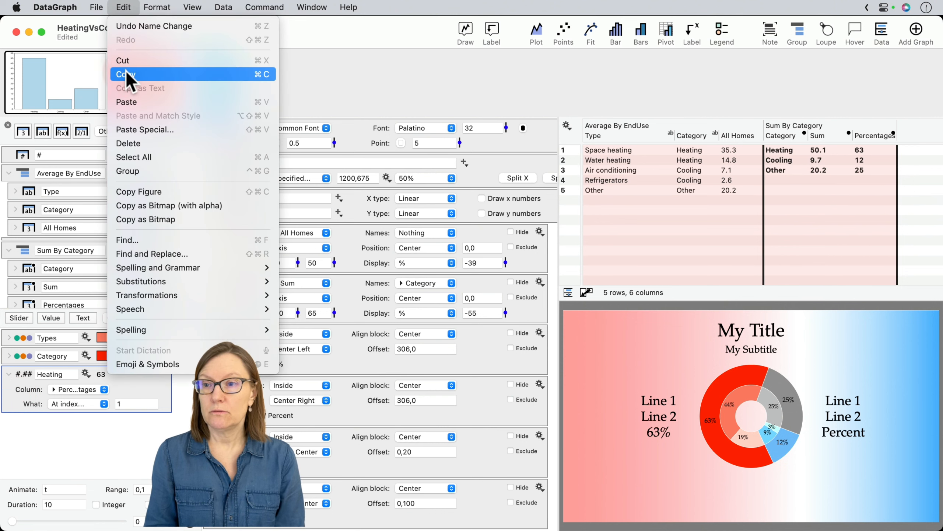
left_click(126, 73)
left_click(124, 6)
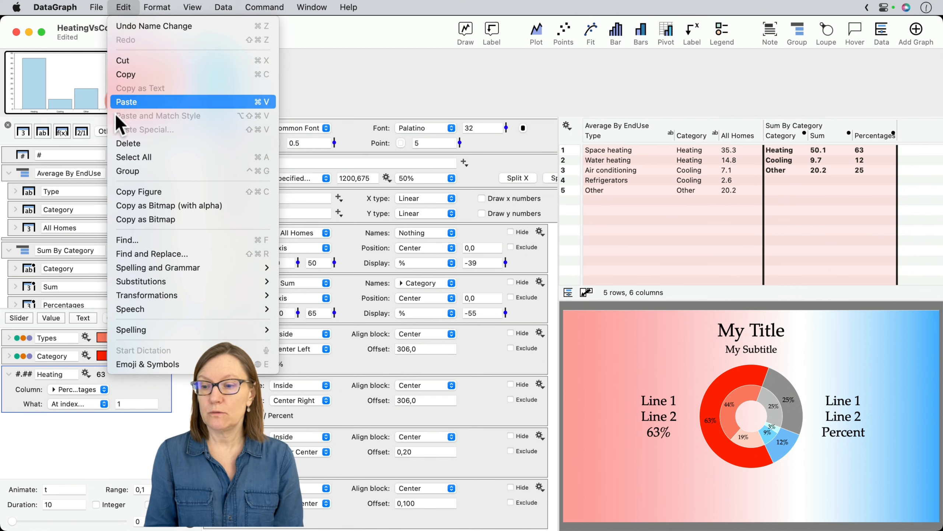
left_click(127, 102)
double_click(128, 447)
type("2")
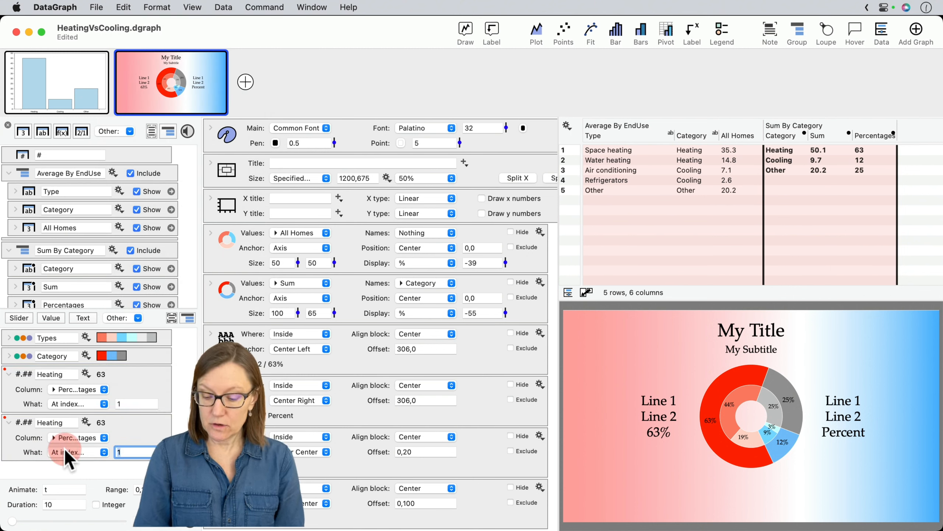
key("Return")
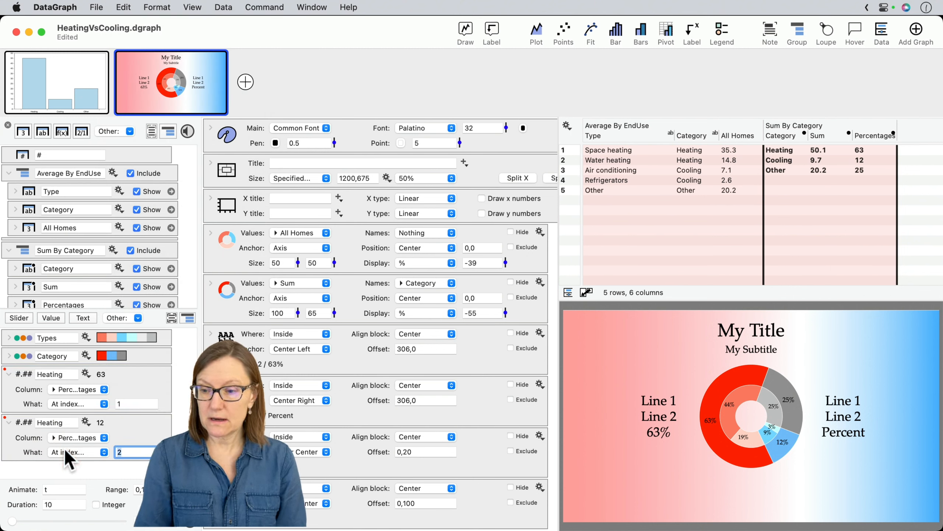
- Rename the duplicated number variable to Cooling
left_click(59, 422)
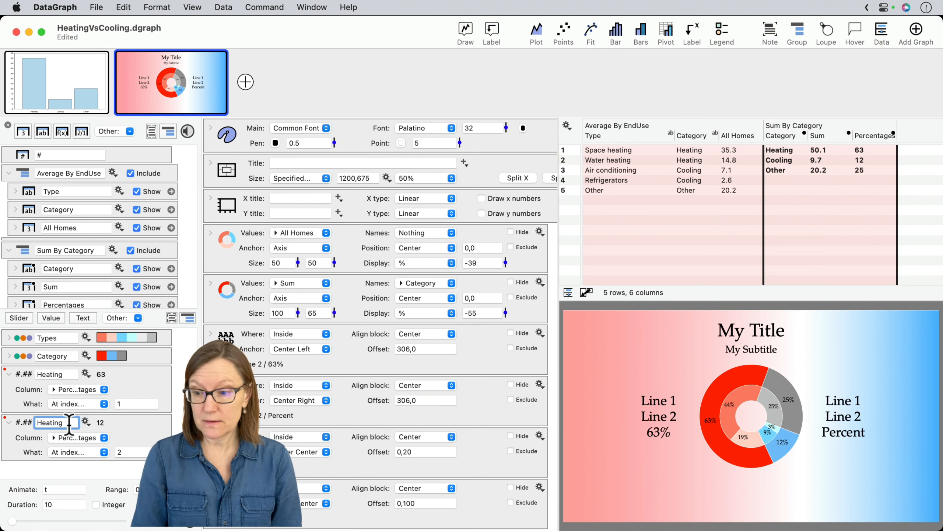
double_click(69, 424)
type("Cool")
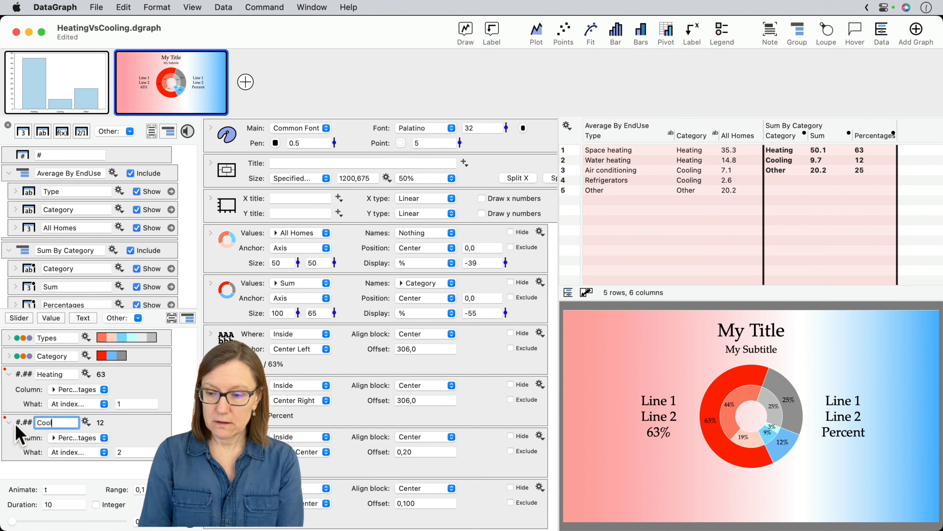
type("ing")
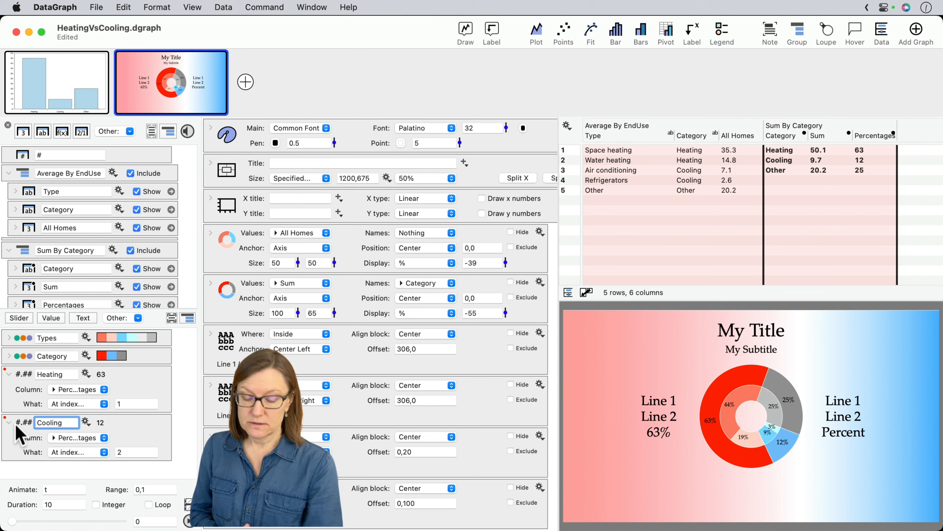
key("Return")
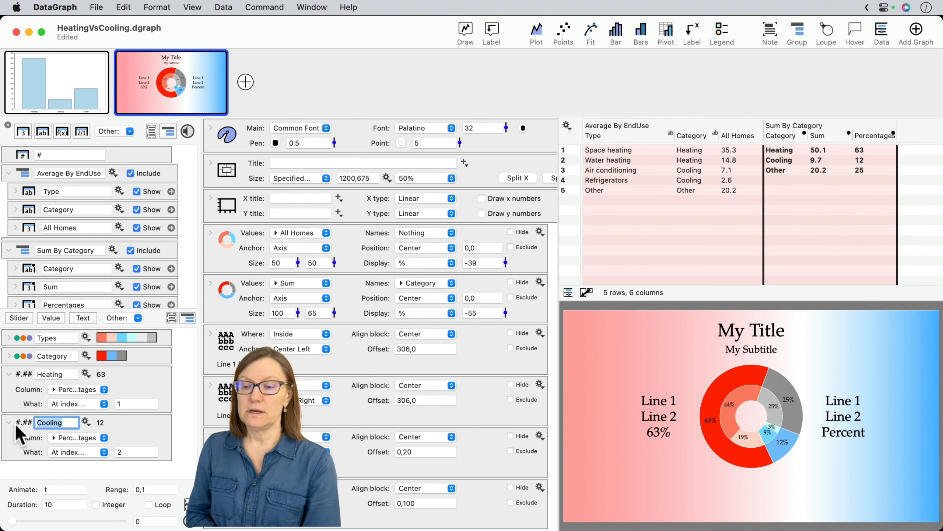
- Collapse the settings of the Cooling and Heating variables and shrink the variables area
left_click(8, 423)
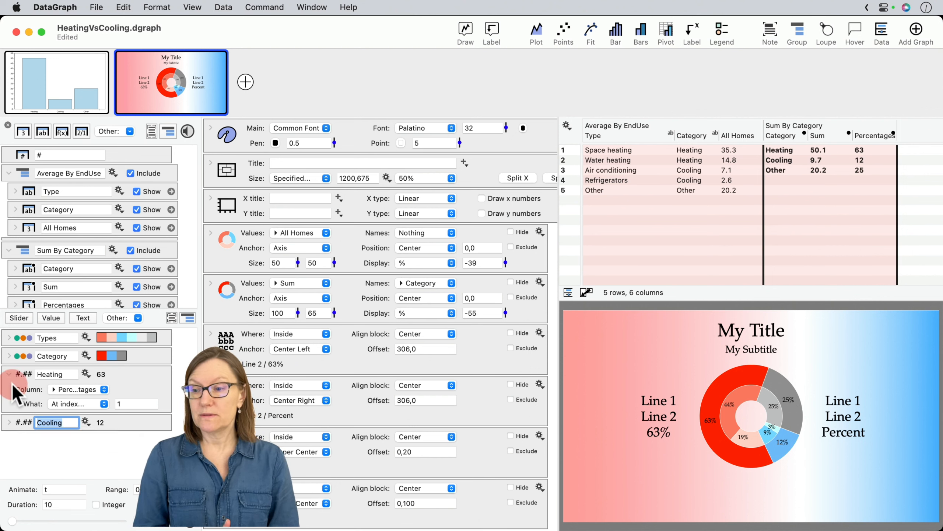
left_click(9, 374)
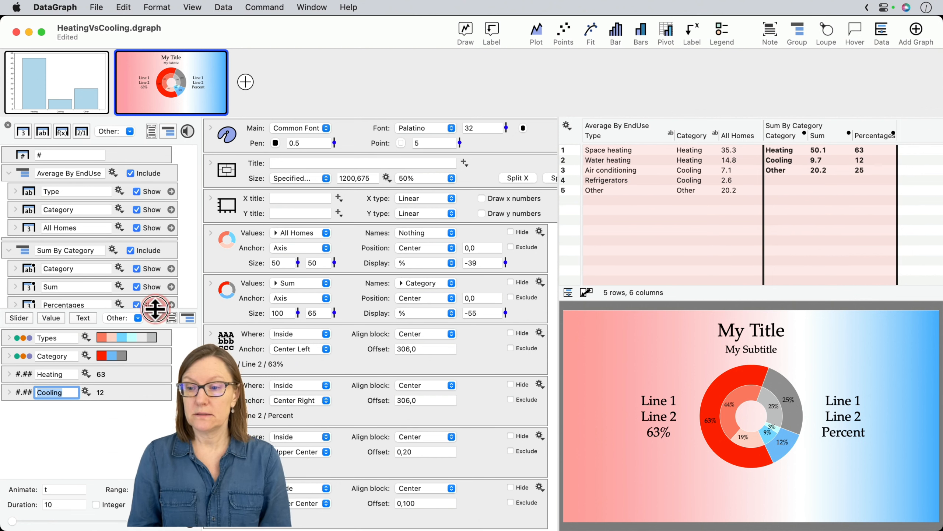
left_click_drag(155, 308, 152, 380)
- Examine which commands control the two side labels and the inner and outer donuts by selecting them in the graph
left_click(665, 435)
left_click(368, 392)
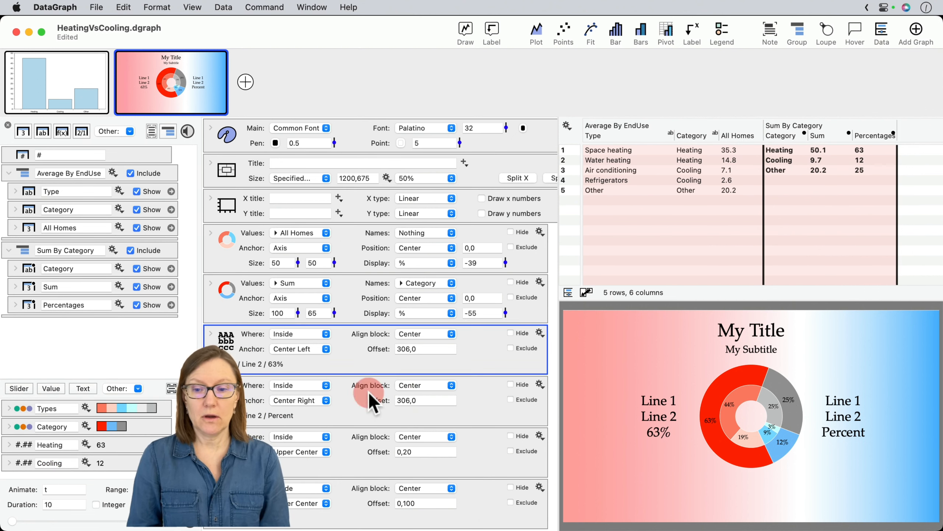
left_click(211, 333)
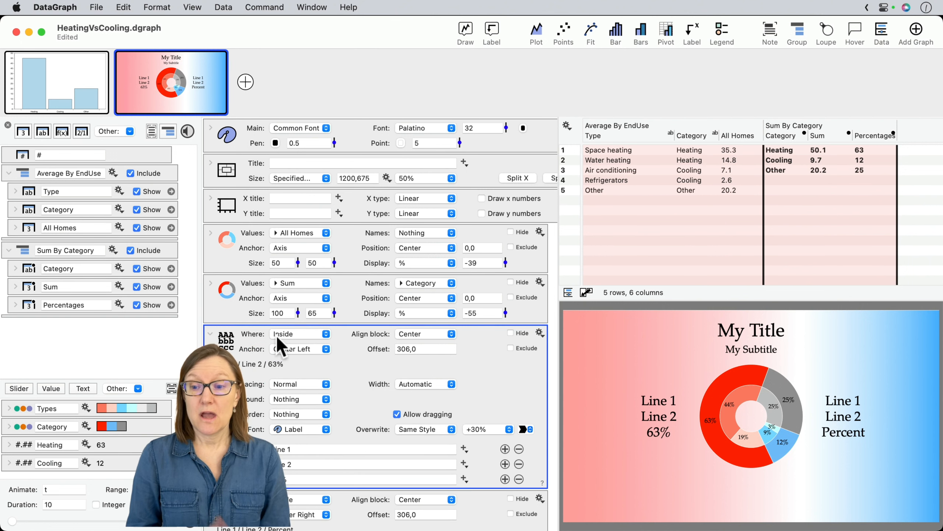
left_click(210, 334)
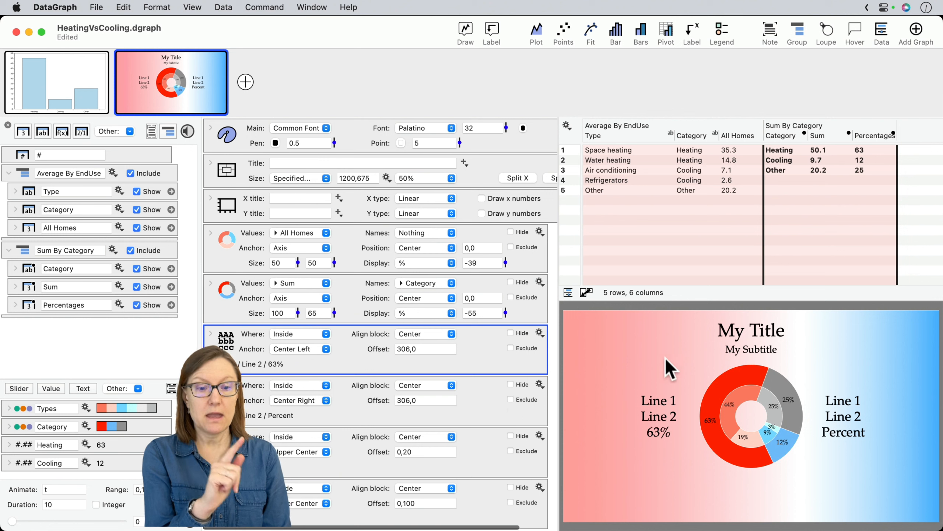
left_click(843, 414)
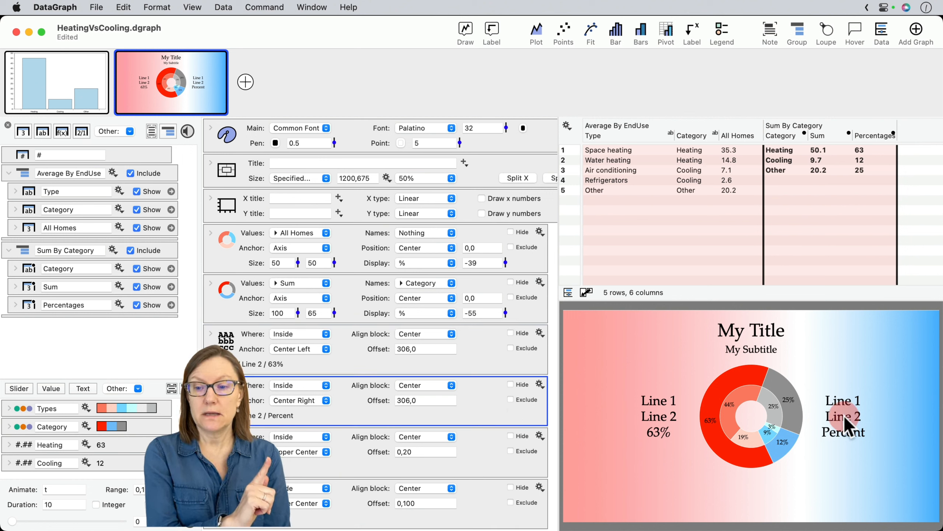
left_click(776, 387)
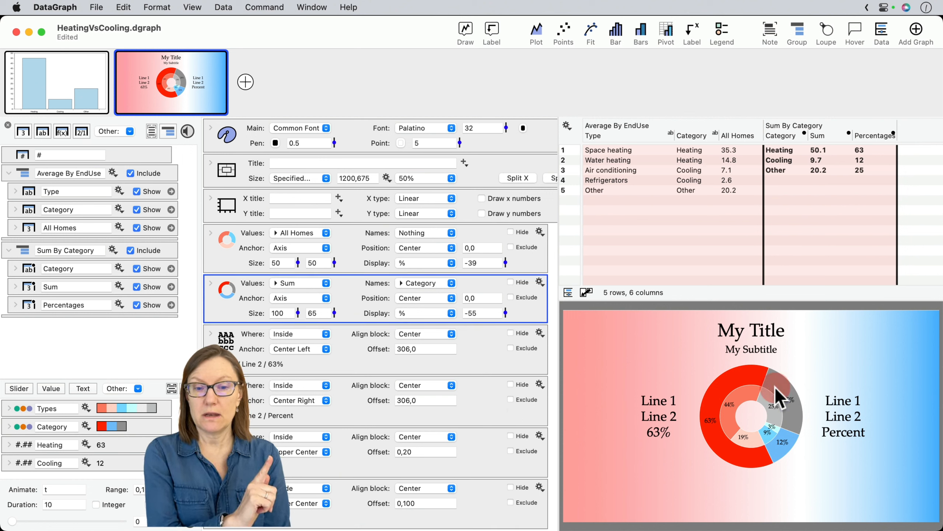
left_click(735, 399)
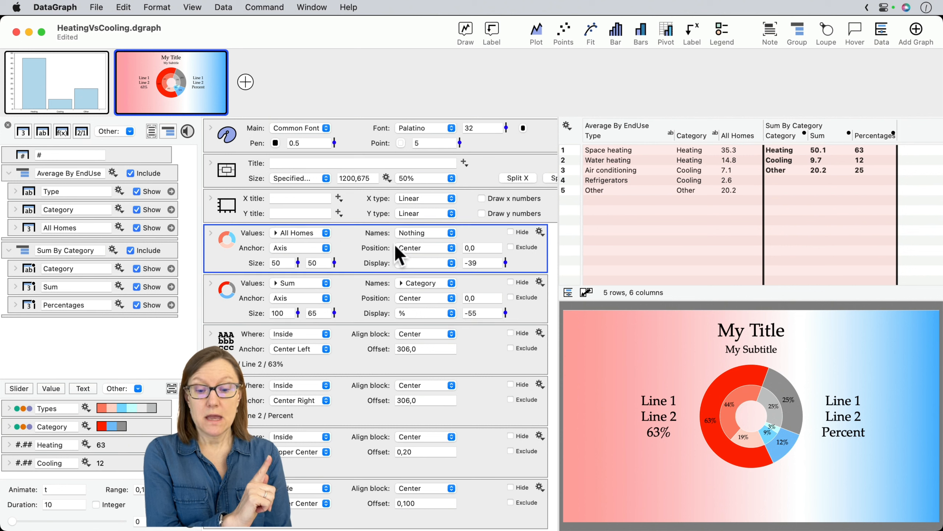
left_click(707, 400)
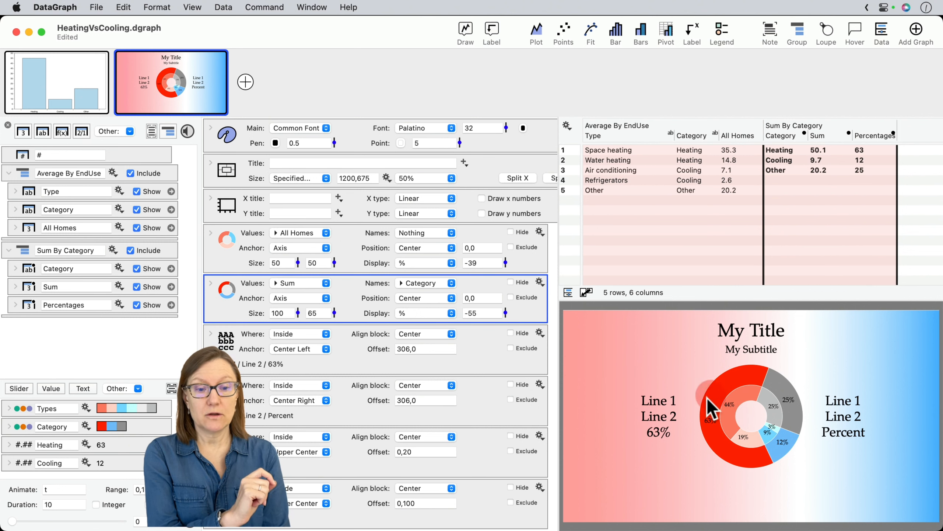
- Replace the third line of the label beside the donut's red segment with the Heating variable token followed by %
left_click(659, 431)
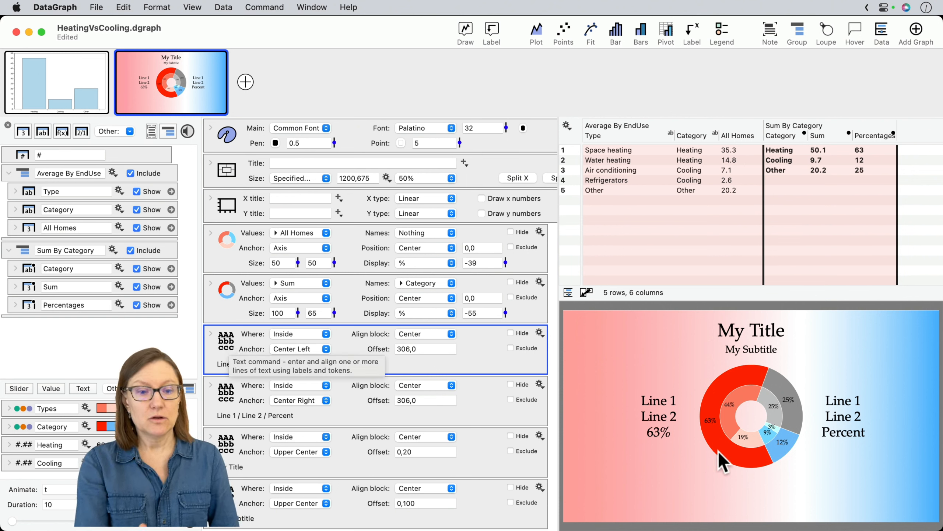
left_click(211, 334)
scroll(357, 423, "down", 5)
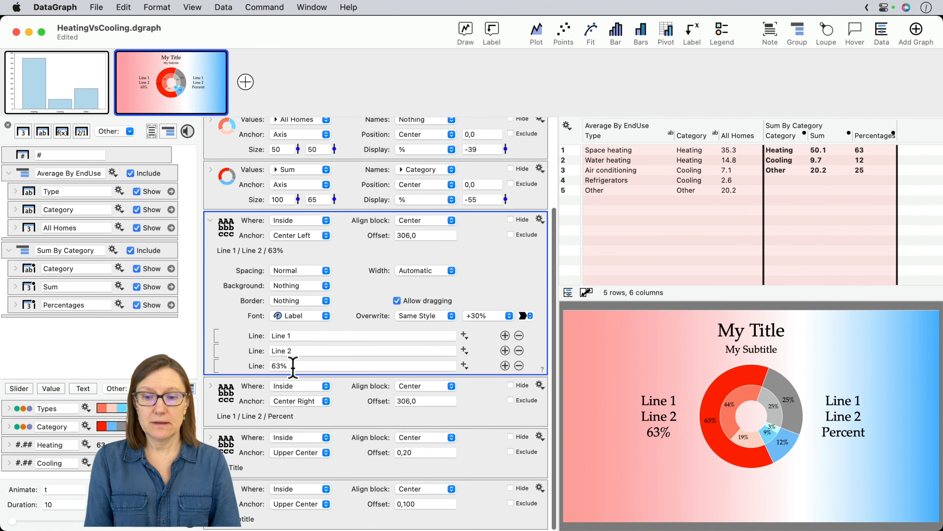
left_click_drag(290, 363, 238, 366)
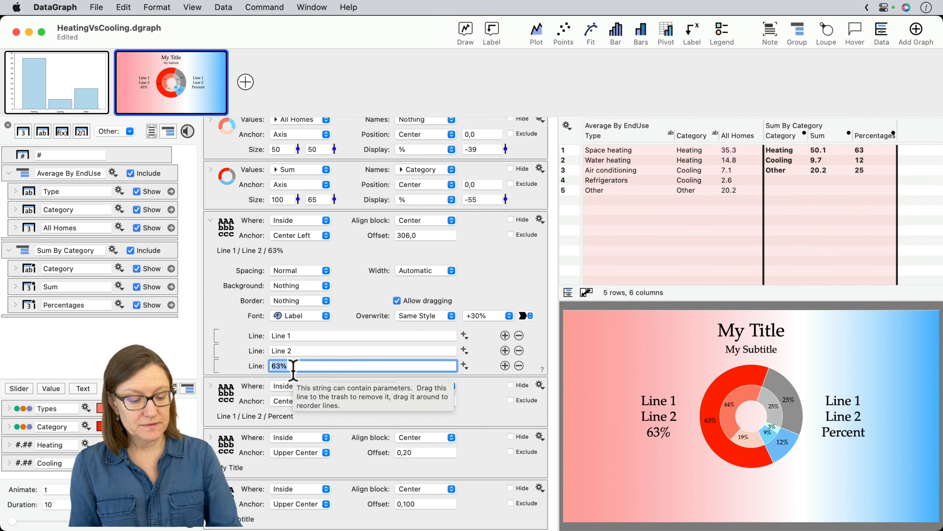
key("BackSpace")
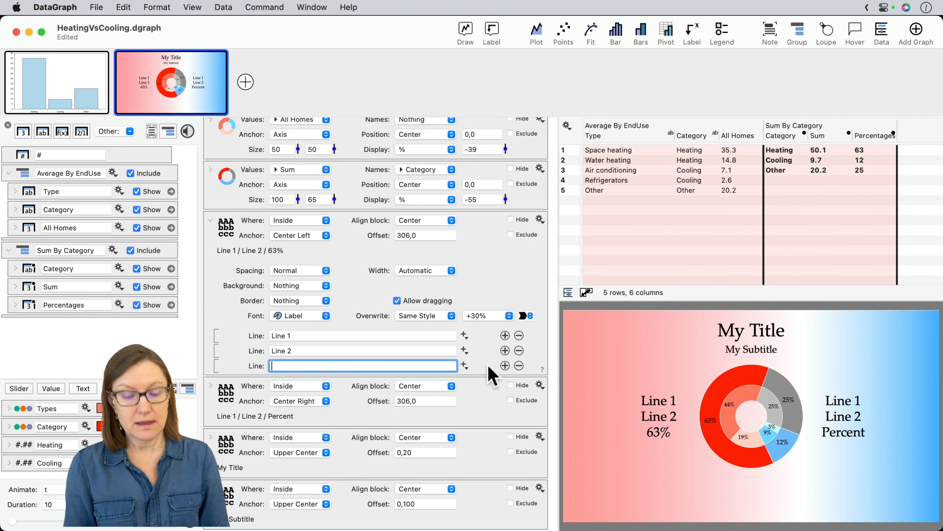
left_click(463, 365)
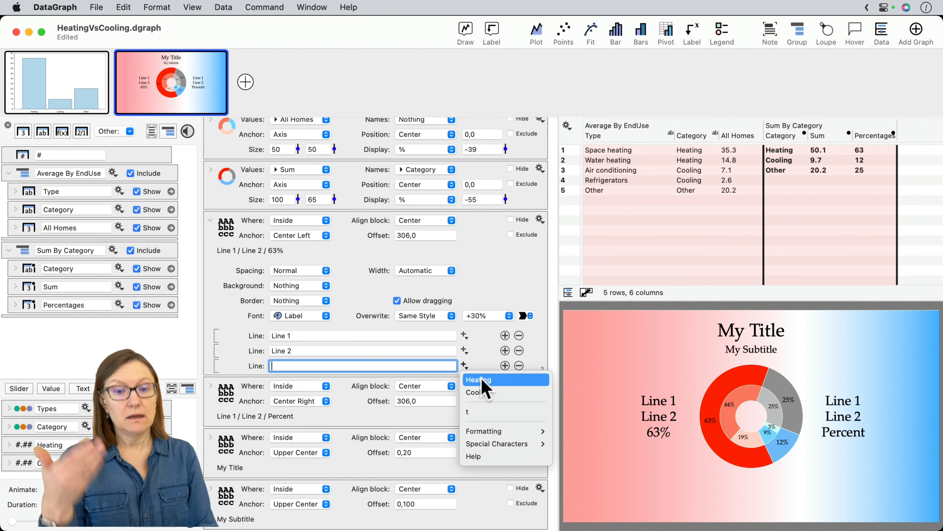
left_click(481, 377)
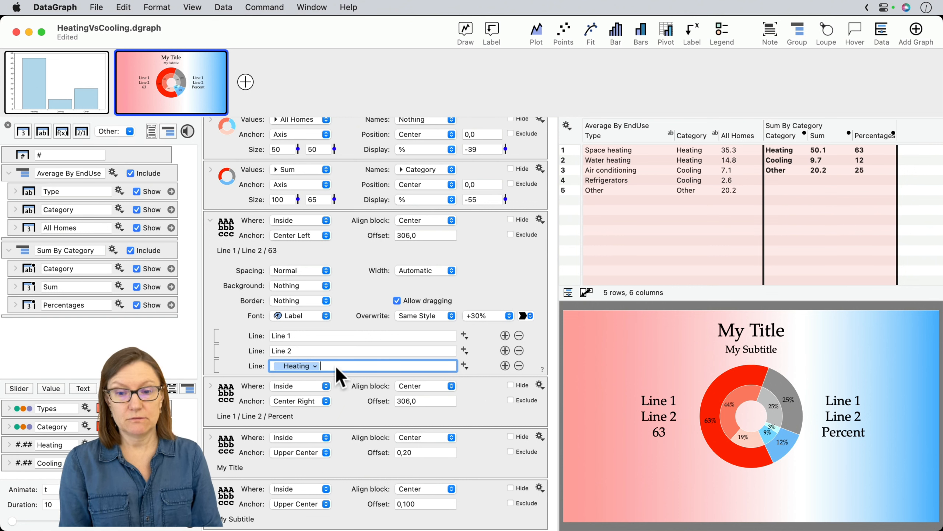
type("%")
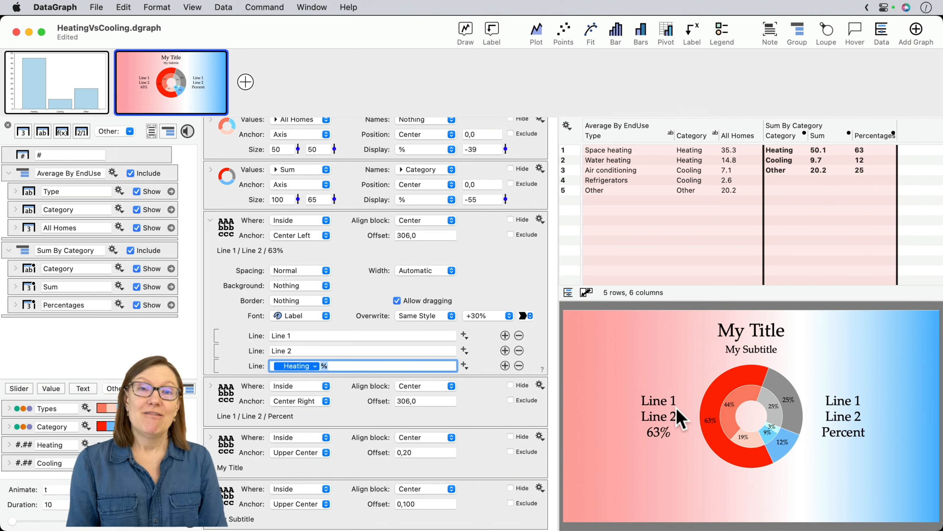
left_click(220, 293)
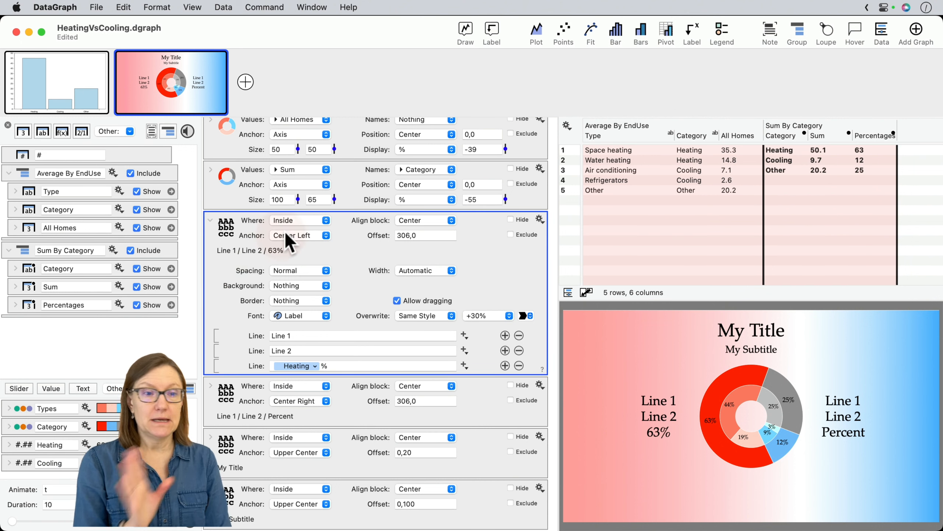
- Test the label's link to the data by setting the All Homes value for Space heating to 10, and undo the change
double_click(730, 150)
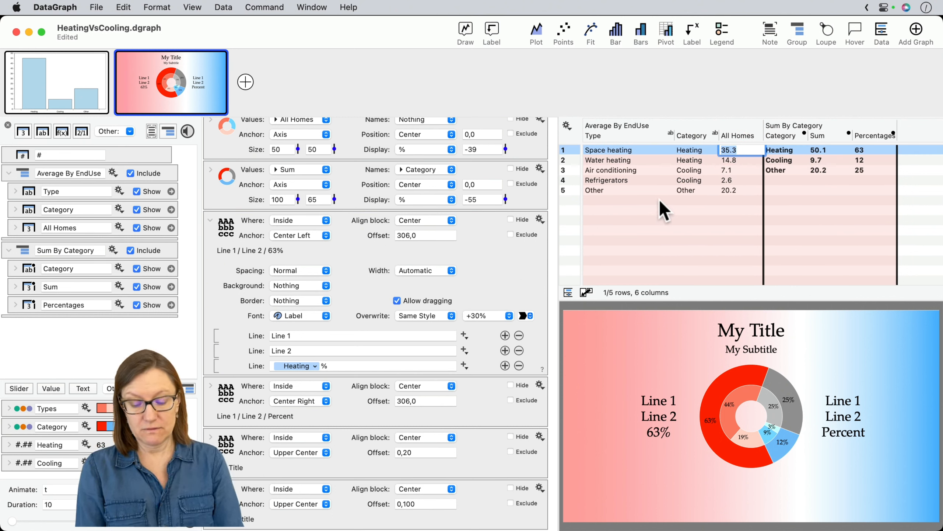
type("10")
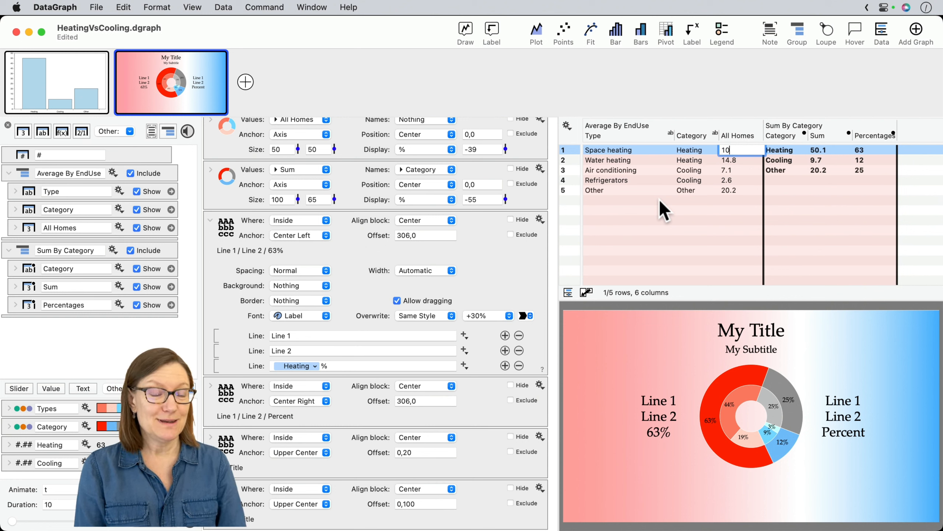
key("Return")
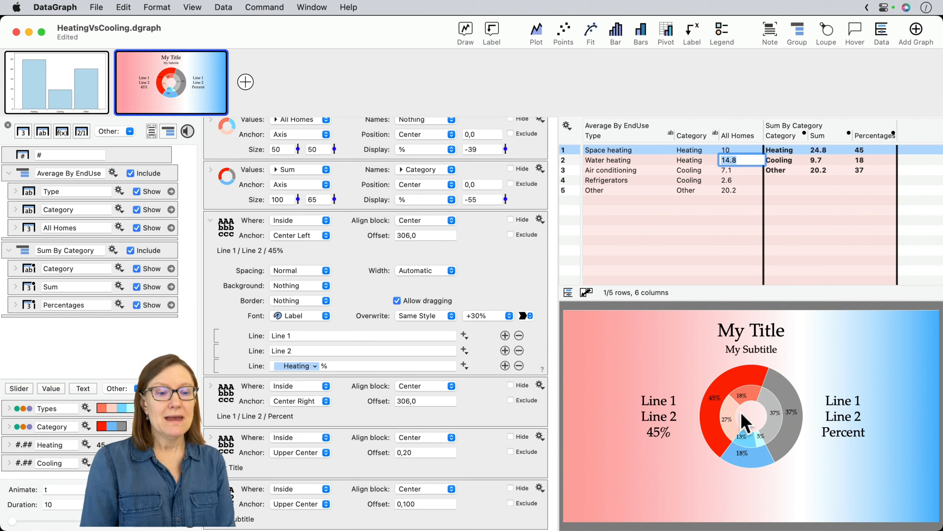
left_click_drag(645, 480, 655, 445)
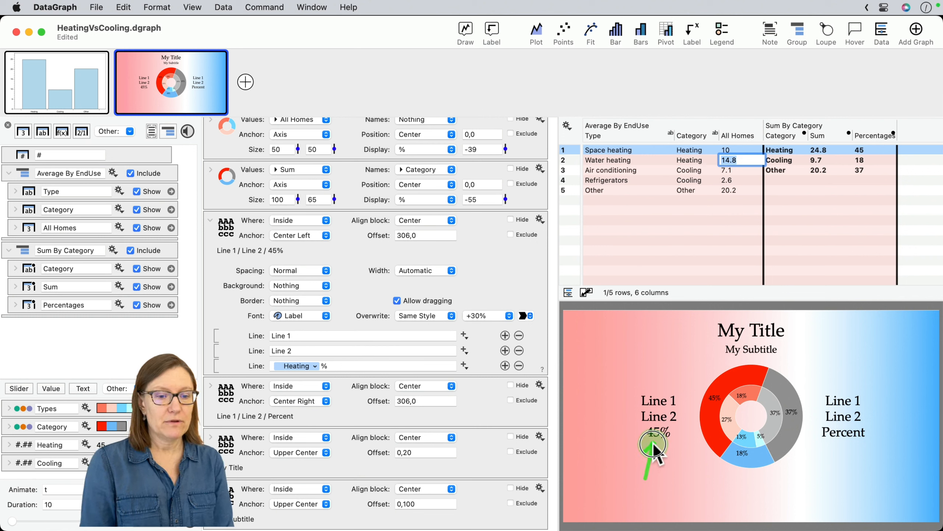
left_click_drag(685, 363, 702, 383)
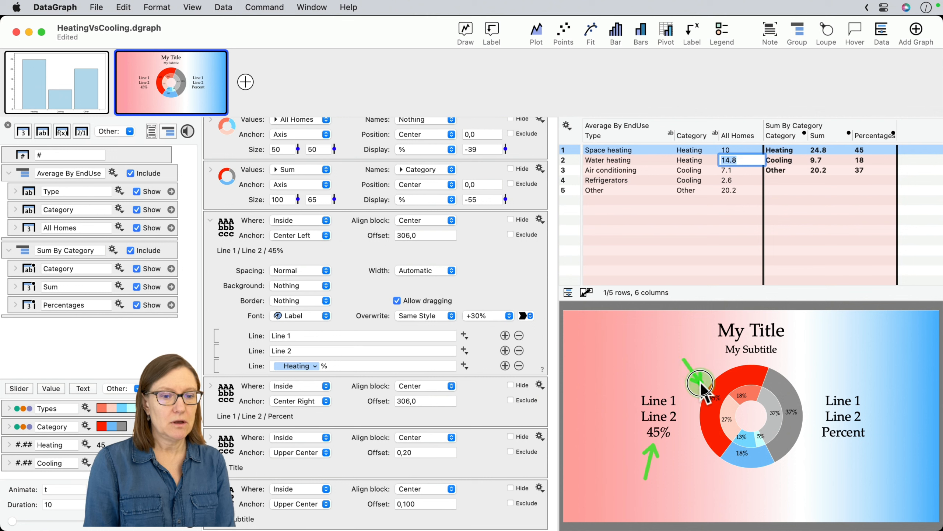
left_click_drag(914, 163, 883, 147)
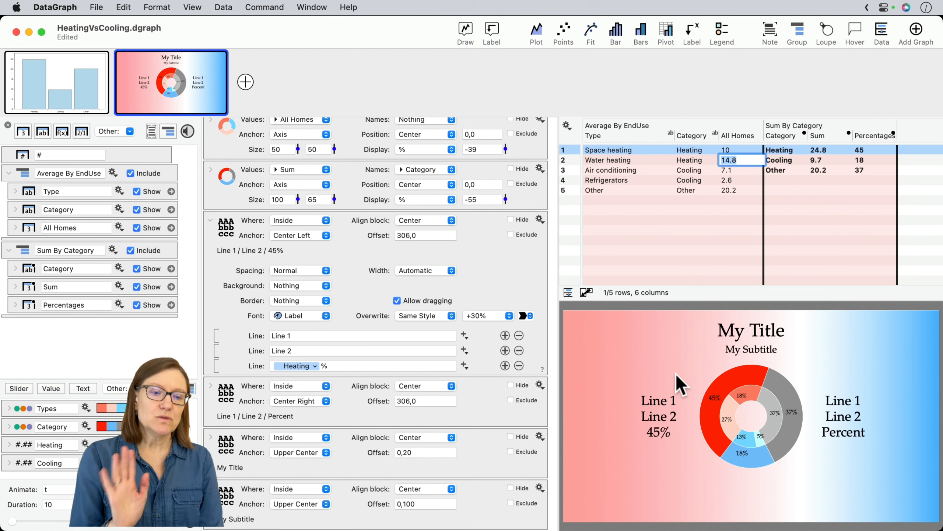
key("super+z")
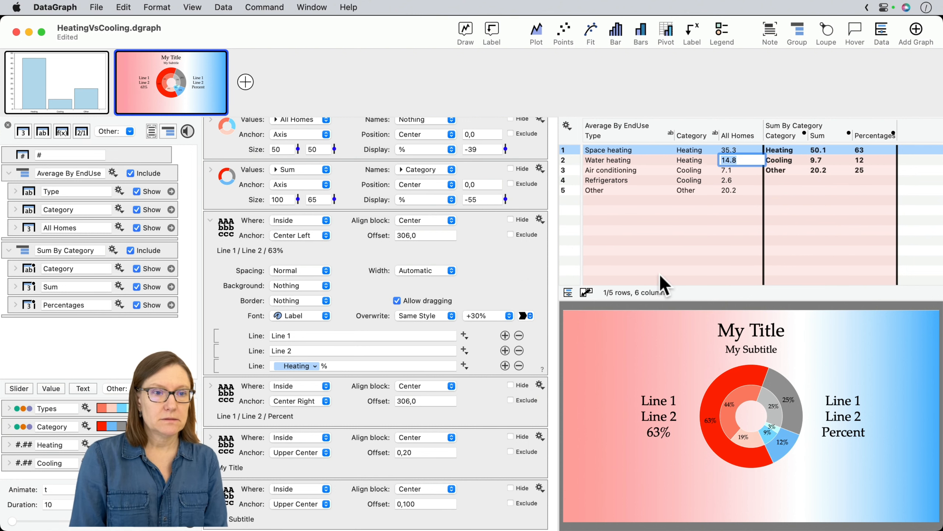
- Check the sum of the Percentages column in its quick statistics graph, close the graph, and deselect the column
left_click(670, 234)
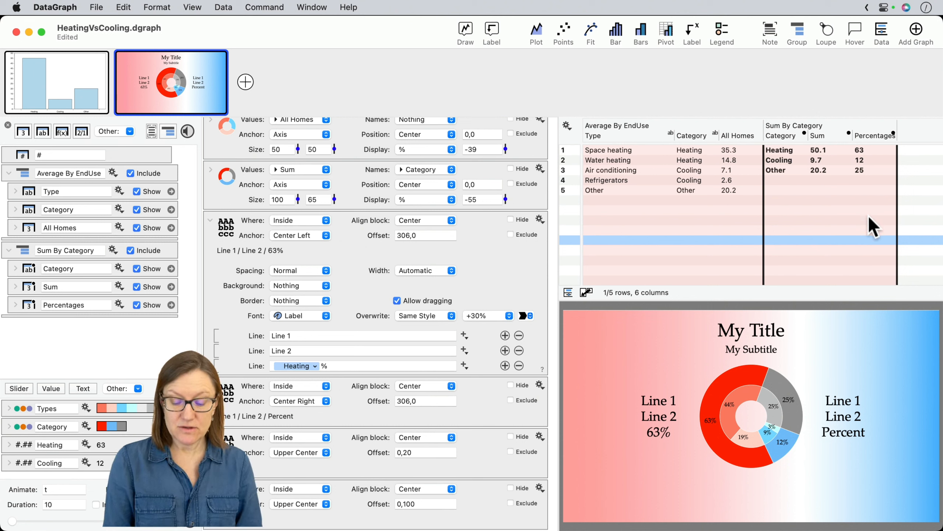
left_click_drag(870, 236, 869, 187)
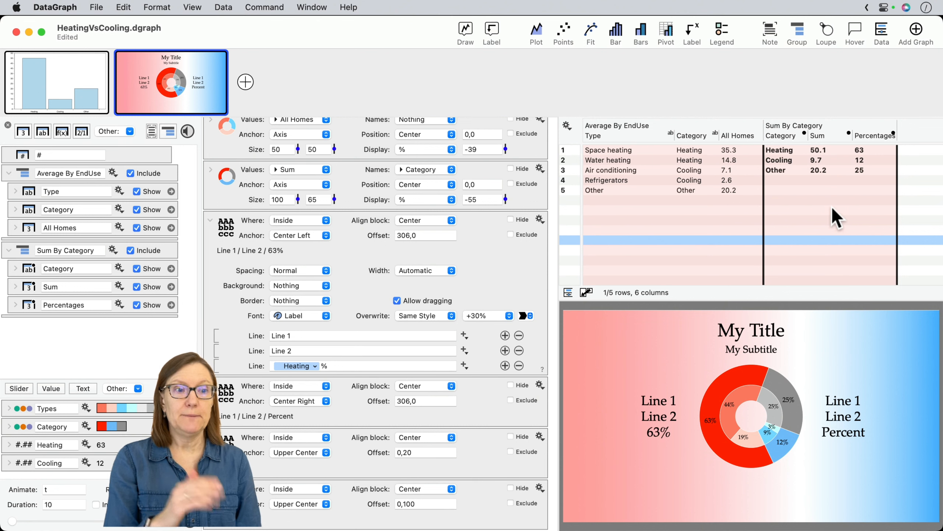
left_click(868, 135)
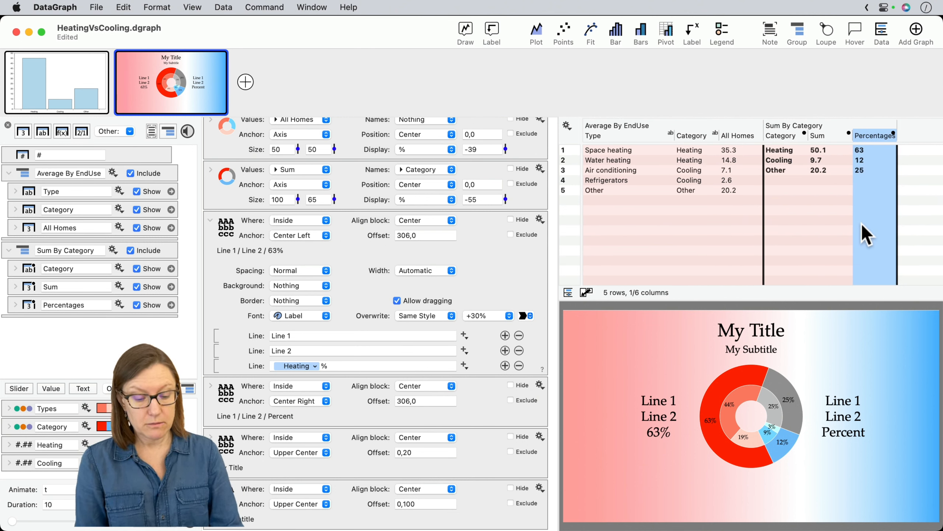
key("space")
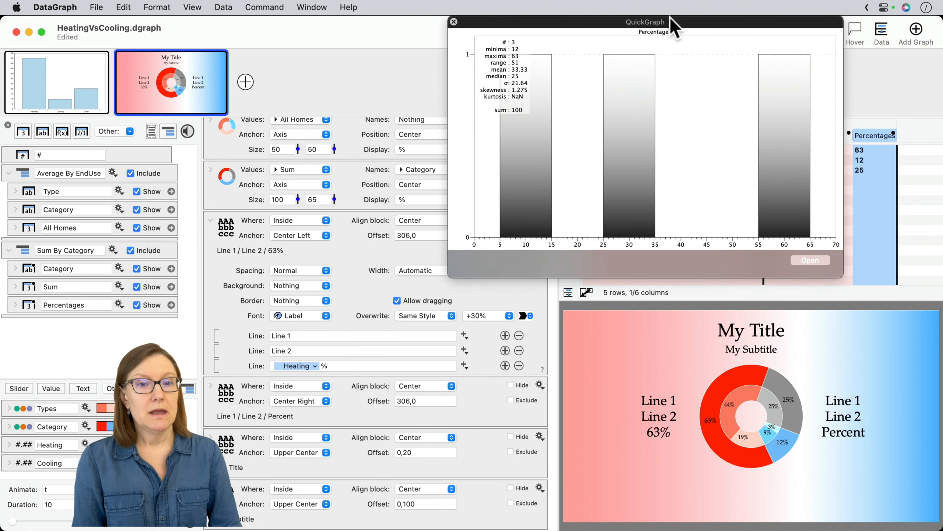
left_click_drag(677, 23, 641, 114)
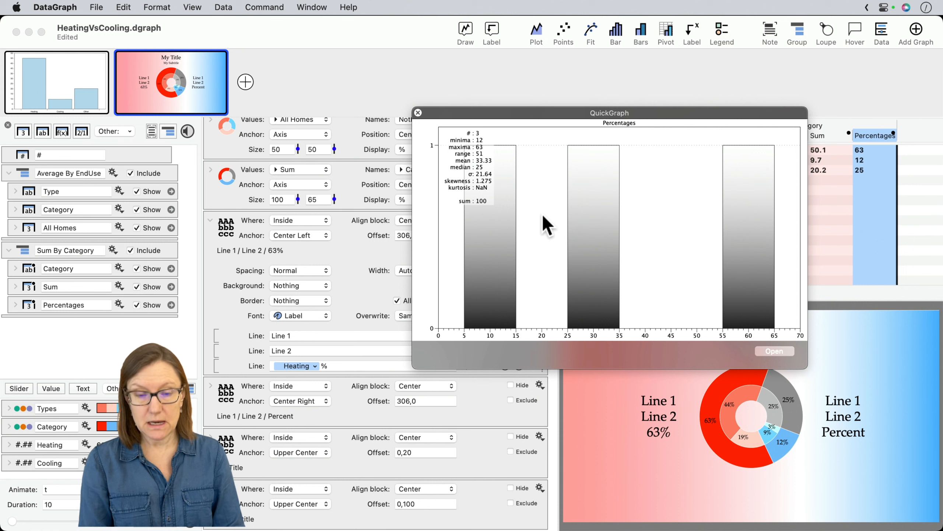
left_click_drag(553, 222, 487, 202)
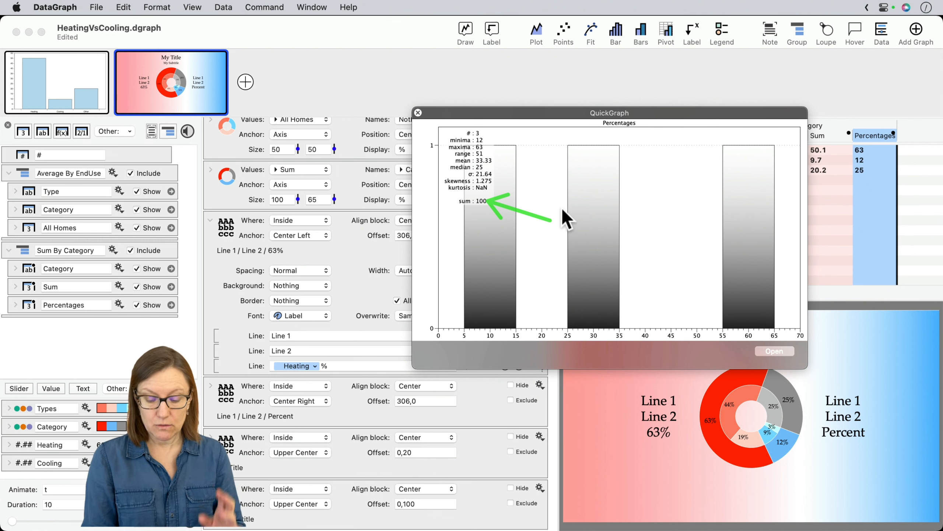
left_click(418, 112)
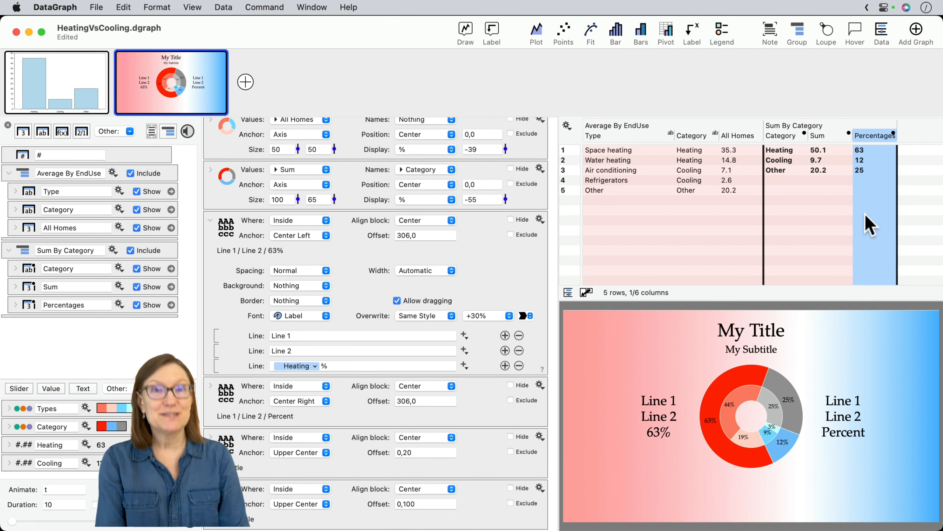
left_click(865, 213)
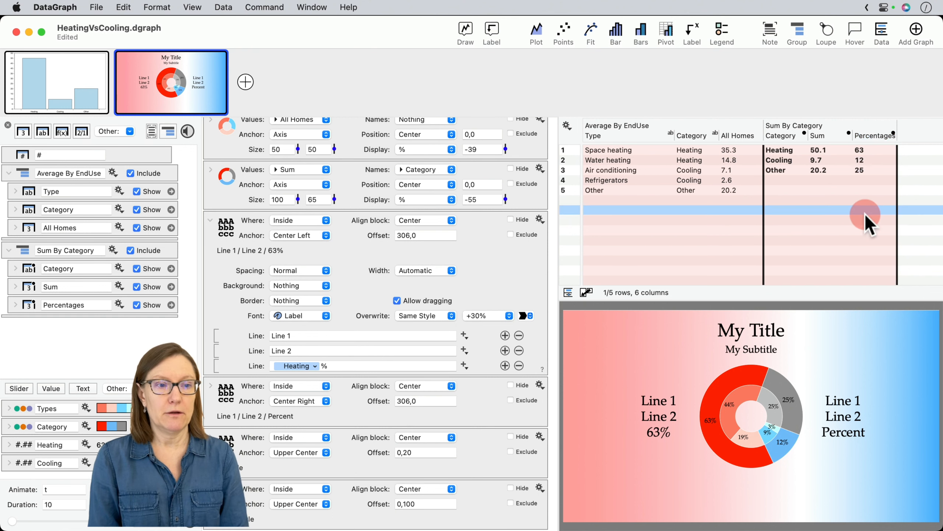
- Collapse and reopen the settings of the Center Left label to review its third line with the Heating token
left_click(210, 220)
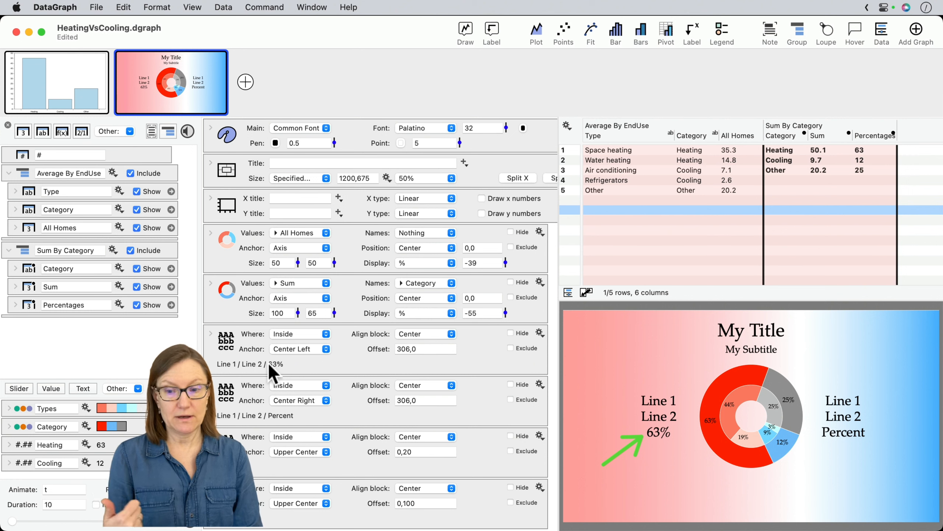
left_click(209, 331)
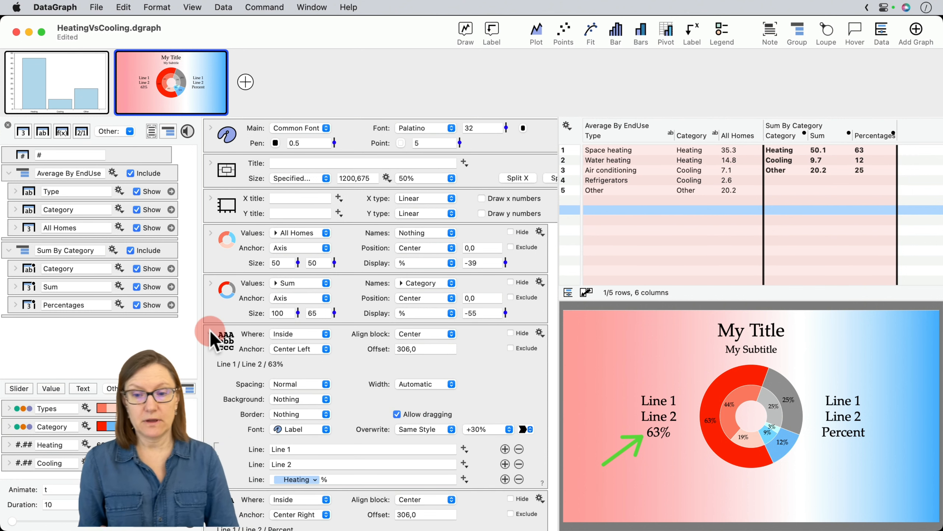
scroll(342, 387, "down", 5)
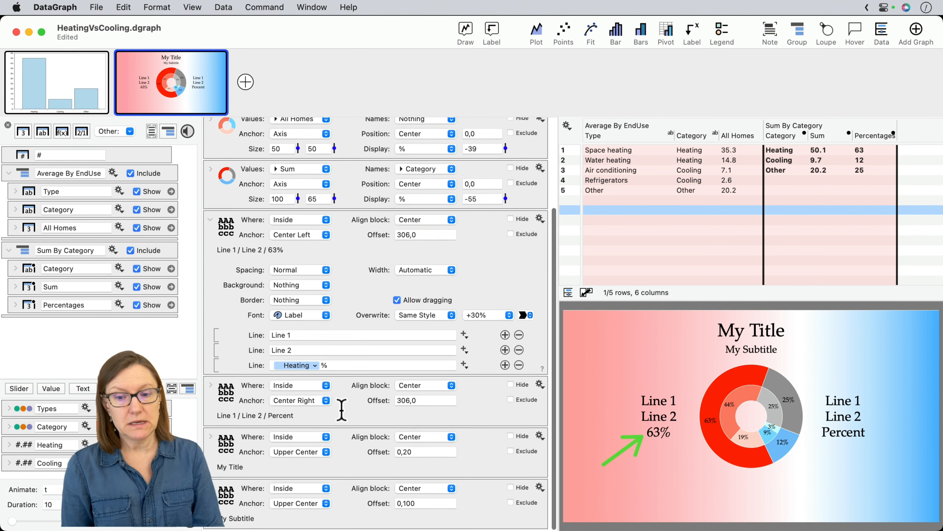
left_click(288, 366)
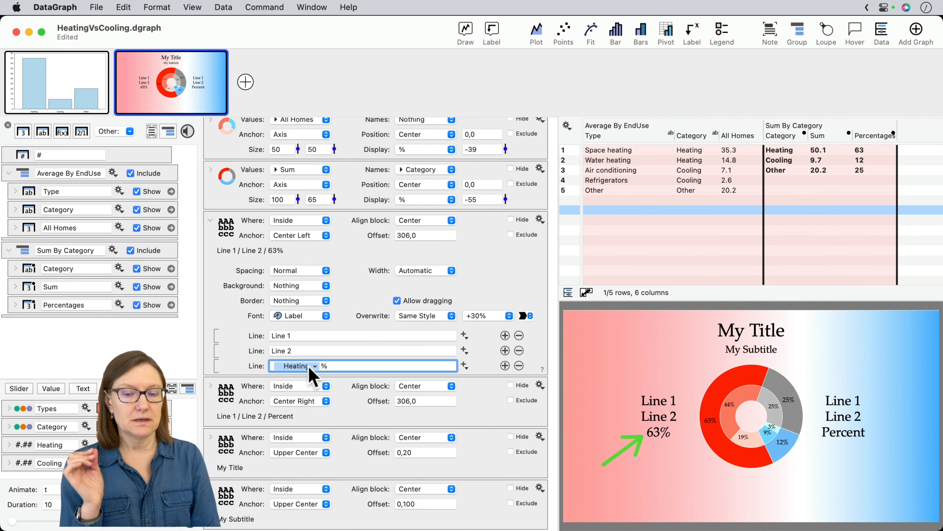
left_click(340, 367)
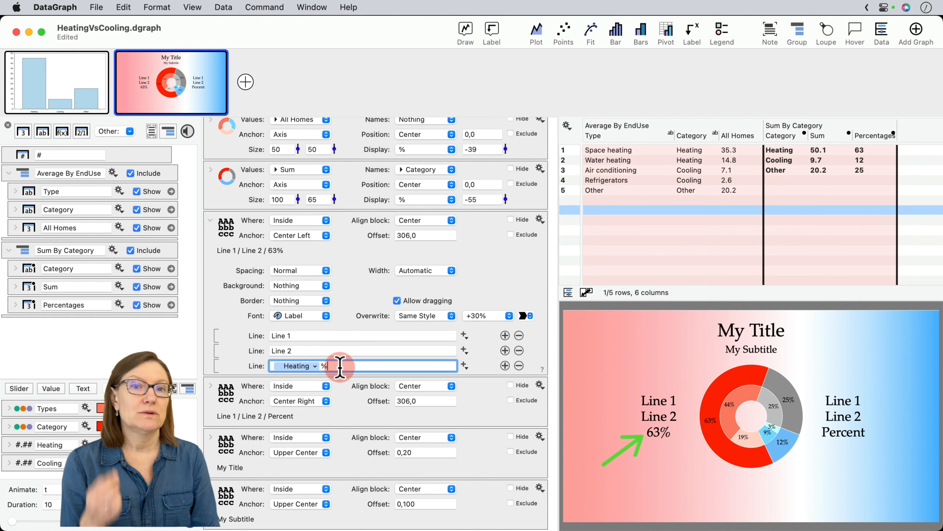
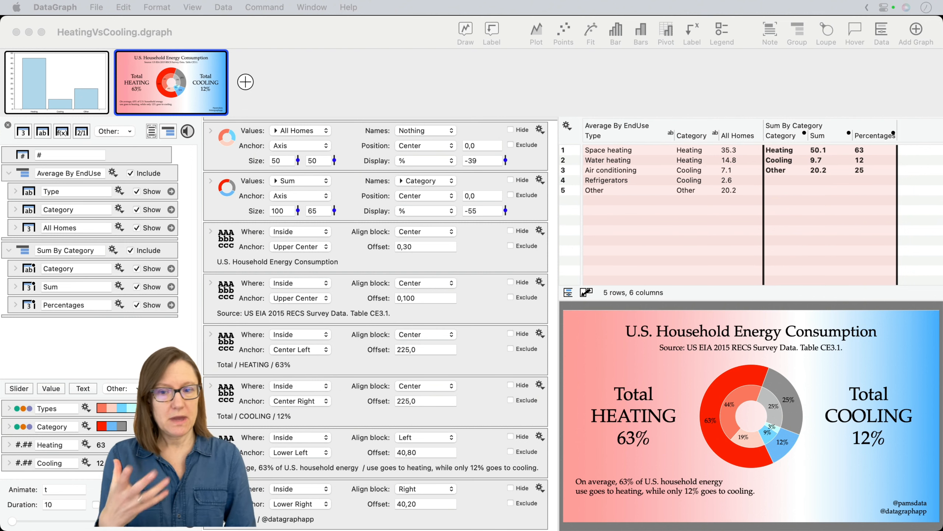
scroll(375, 324, "down", 1)
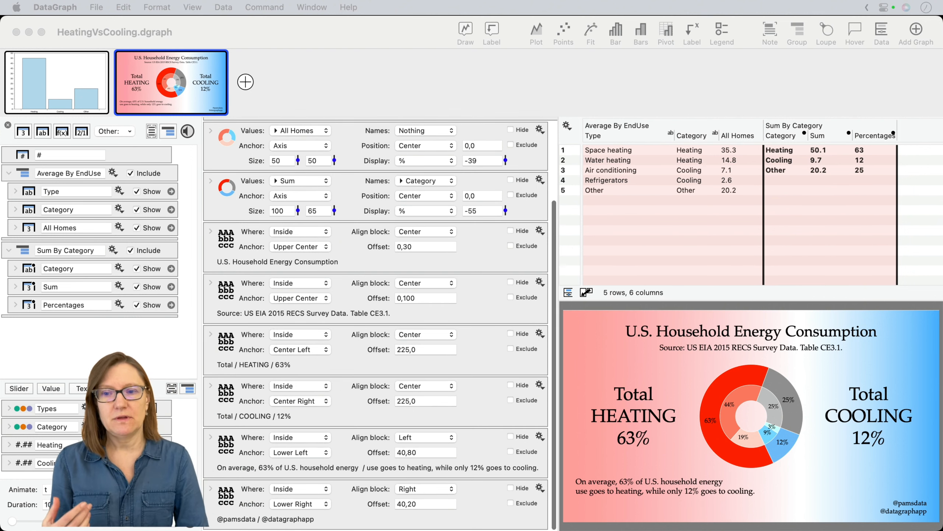
left_click(242, 295)
scroll(246, 363, "down", 1)
scroll(246, 363, "up", 4)
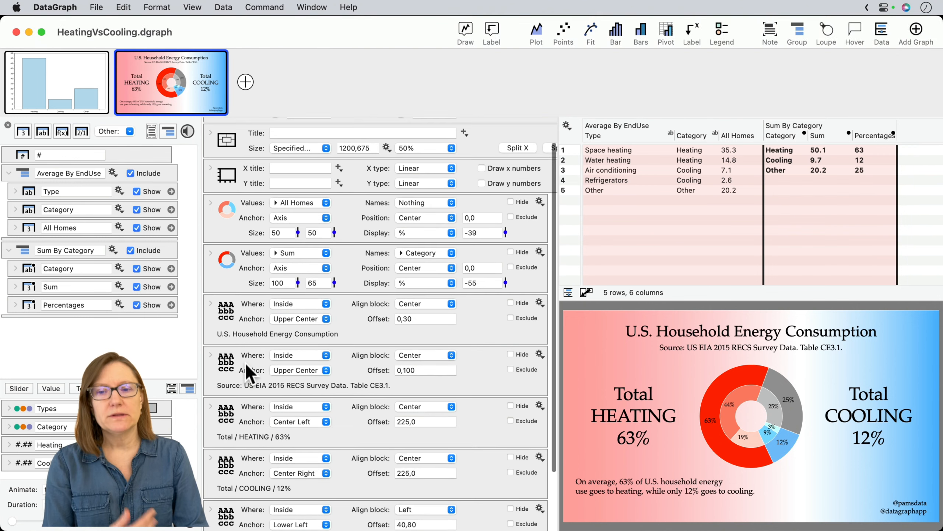
scroll(246, 363, "down", 4)
left_click(250, 252)
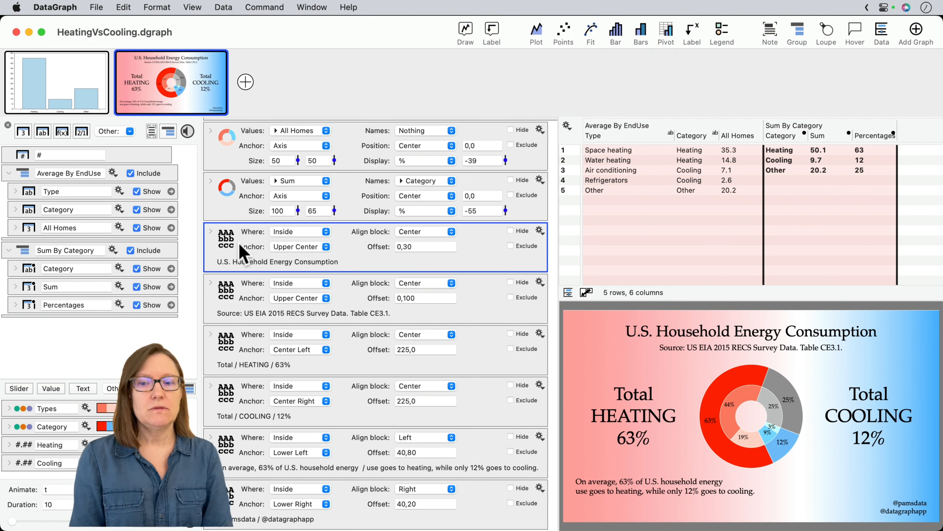
left_click(252, 502, "super")
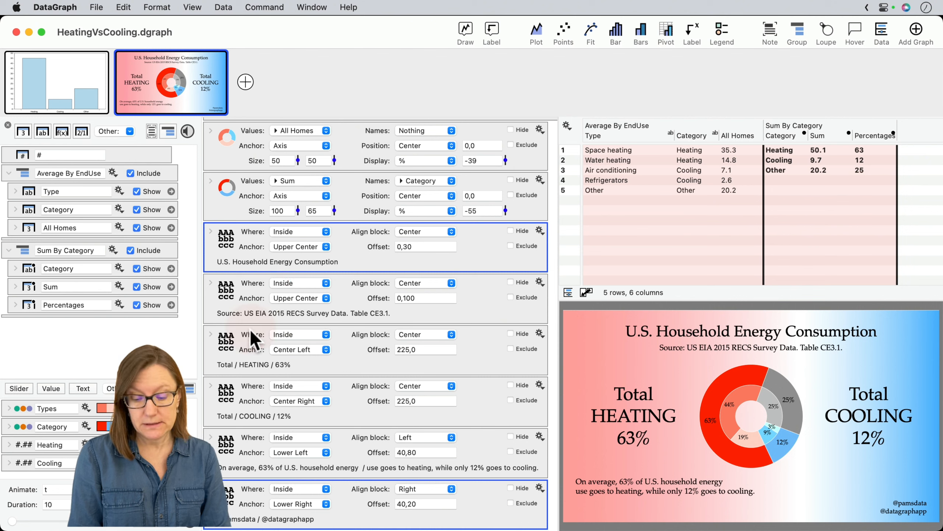
left_click(245, 351)
- Create a group from the title text command and move the other five text commands into it
left_click(255, 230)
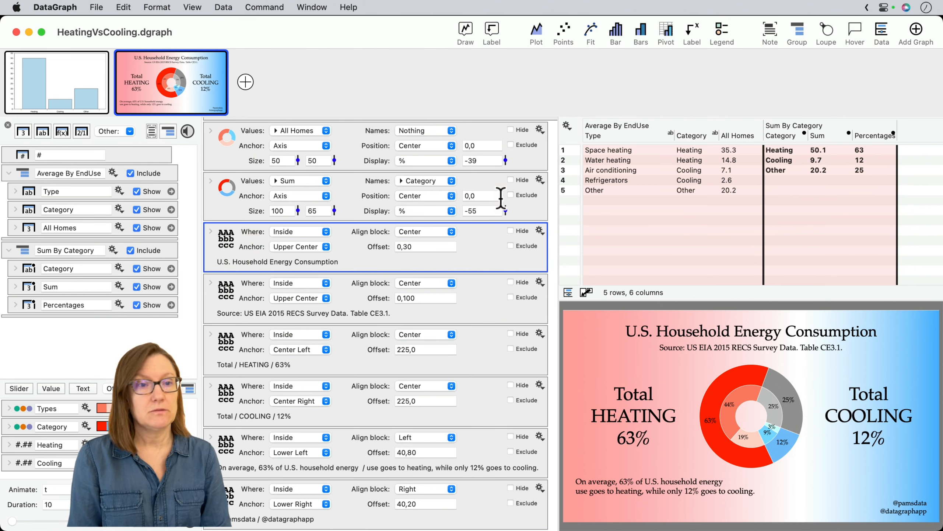
left_click(813, 97)
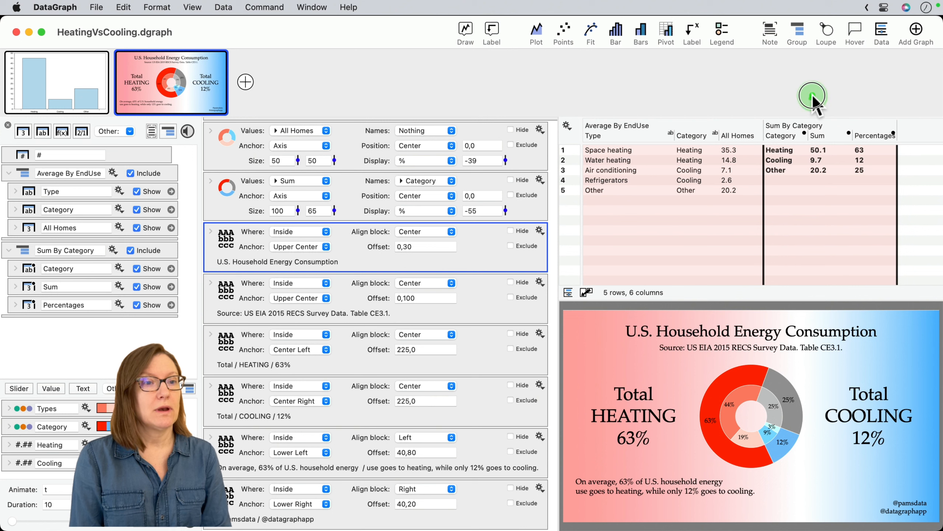
left_click(799, 30)
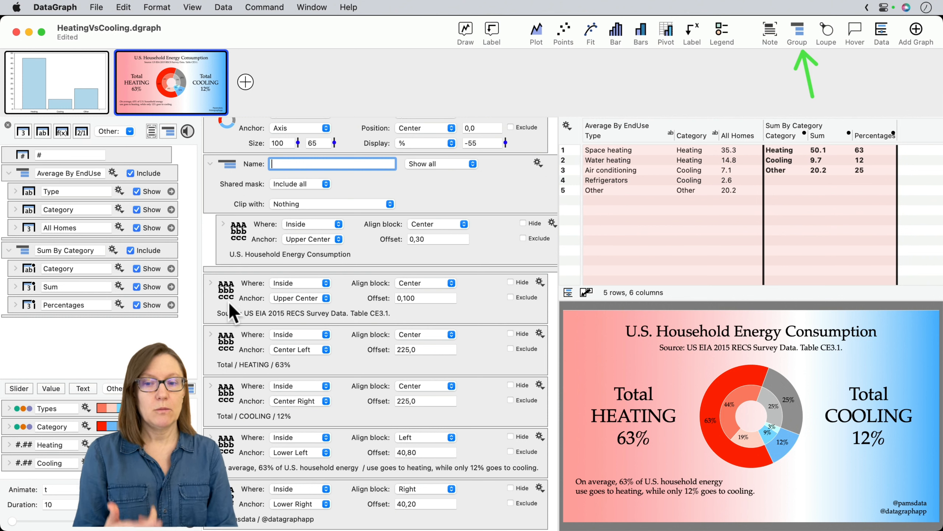
left_click_drag(246, 301, 249, 265)
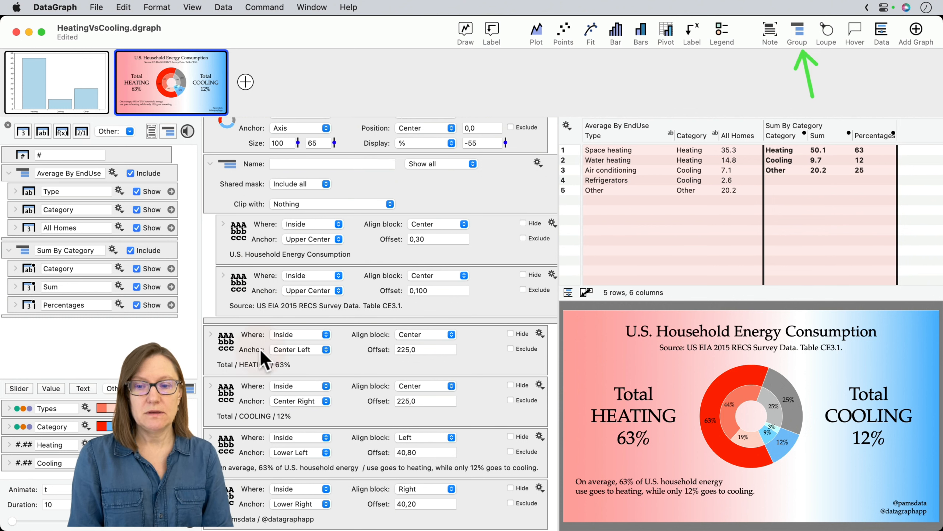
left_click_drag(259, 349, 260, 323)
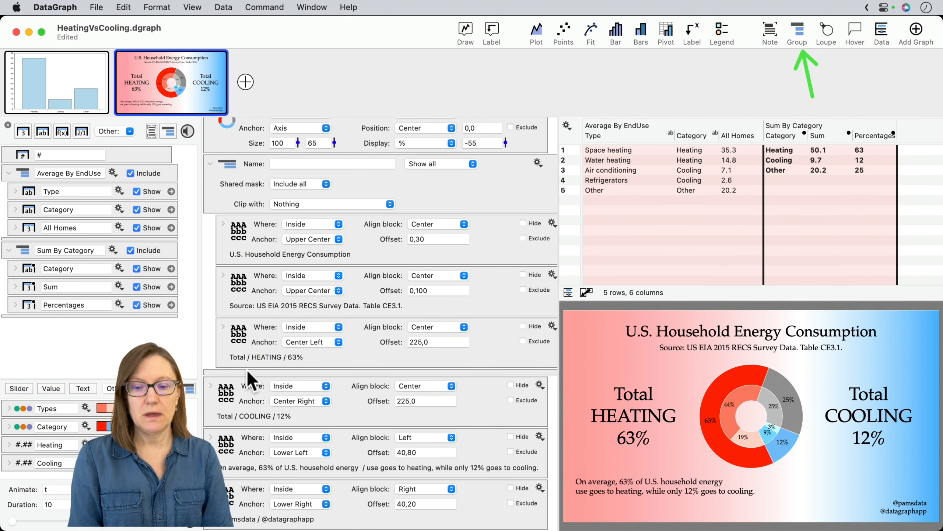
left_click_drag(247, 371, 266, 520)
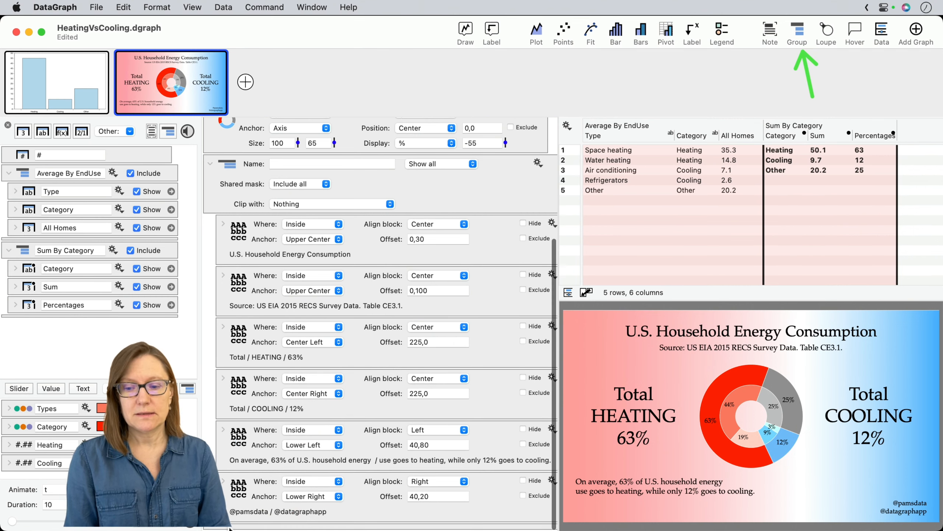
- Collapse the new group and name it Text Commands
mouse_move(232, 525)
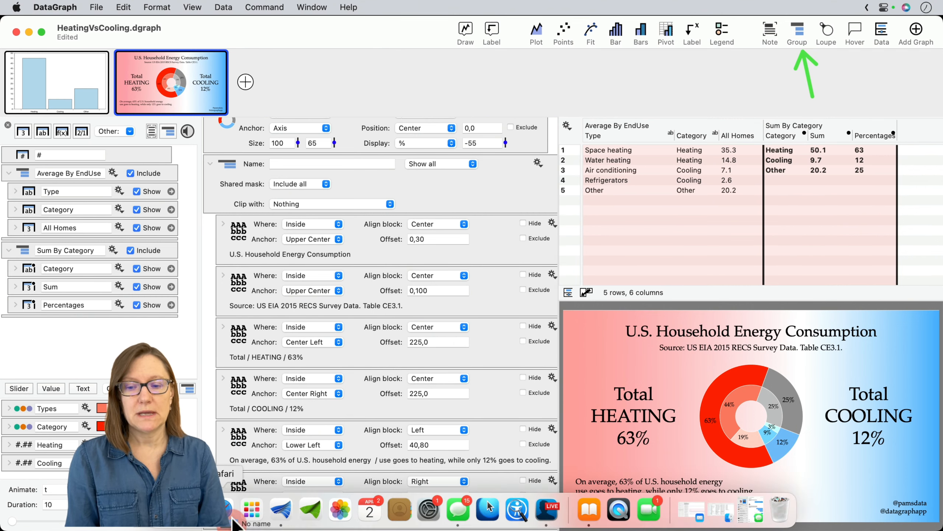
left_click(210, 164)
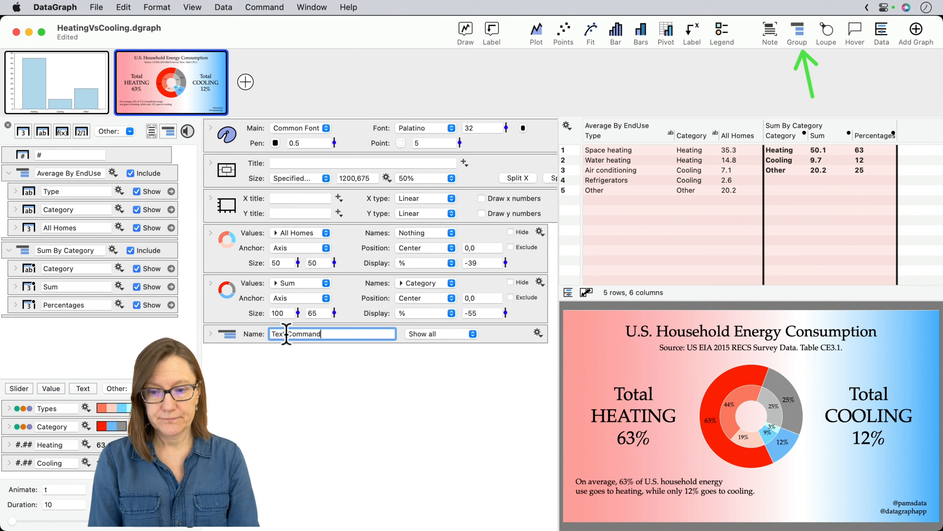
left_click(306, 381)
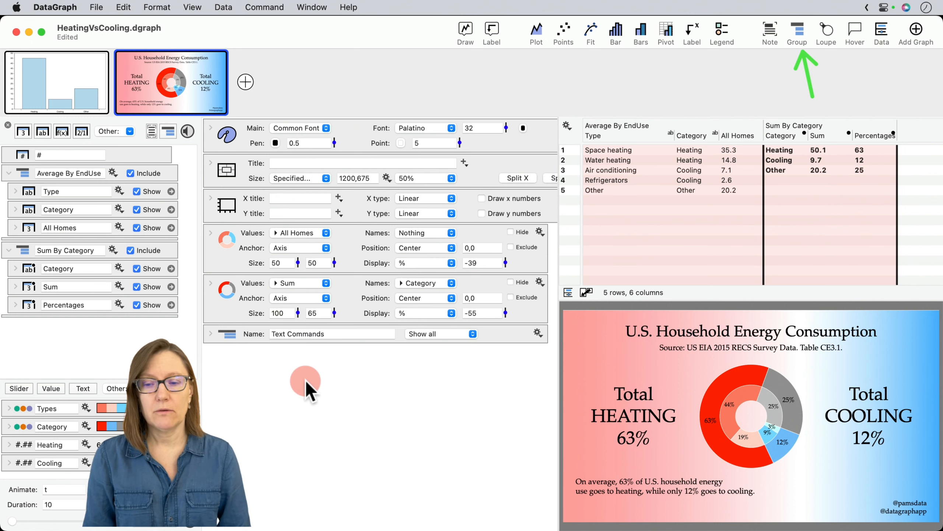
- Test the Text Commands group by setting it to Hide all and back to Show all, and briefly view its contents
left_click(443, 335)
left_click(437, 348)
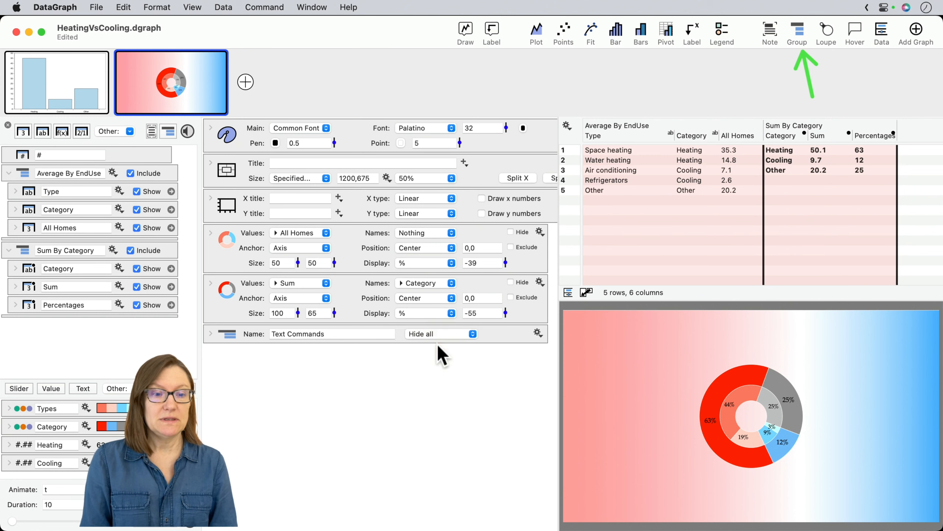
left_click(437, 333)
left_click(425, 322)
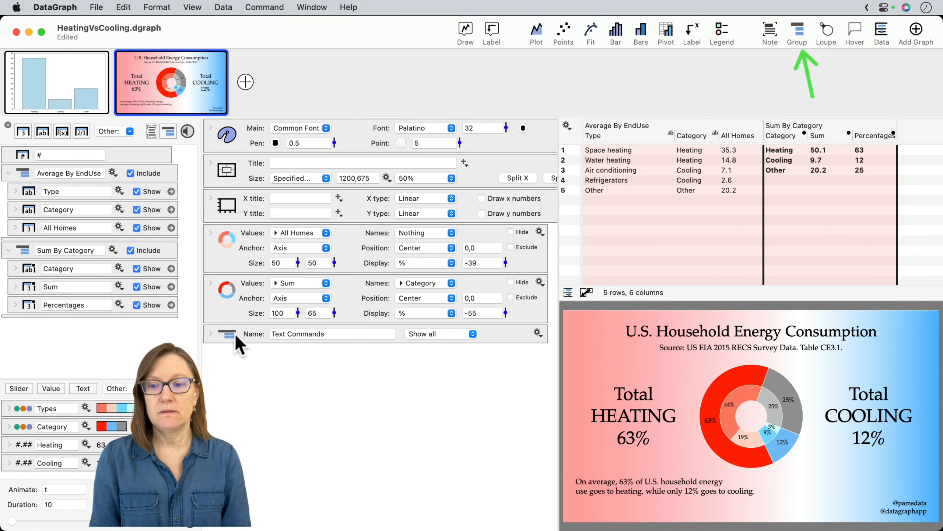
left_click(210, 334)
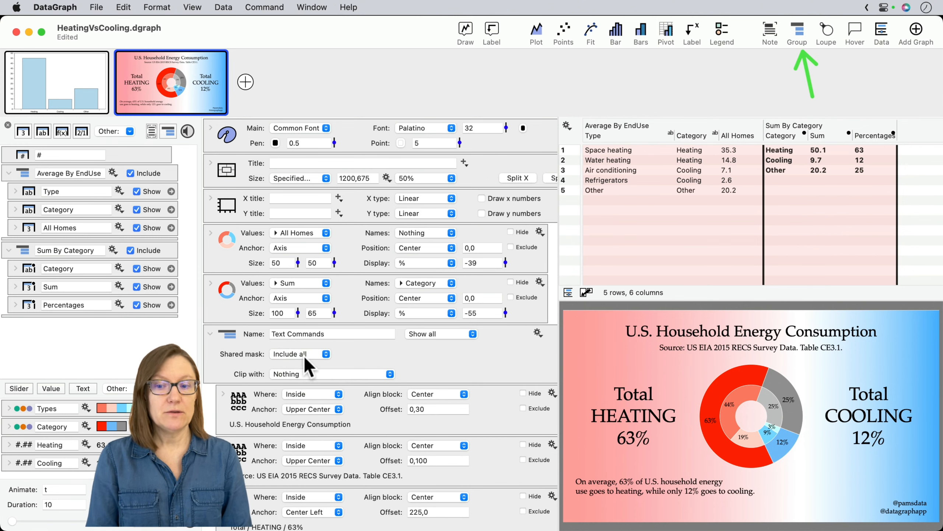
left_click(211, 333)
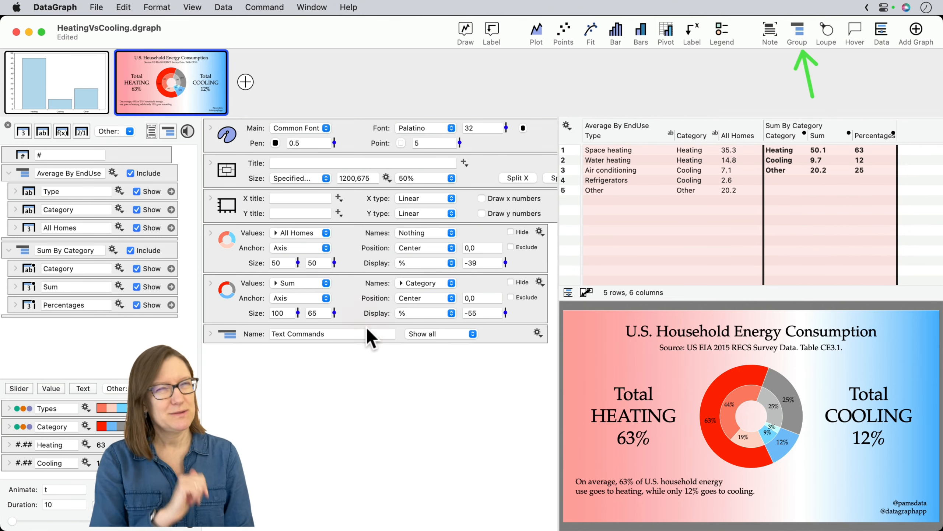
left_click(323, 393)
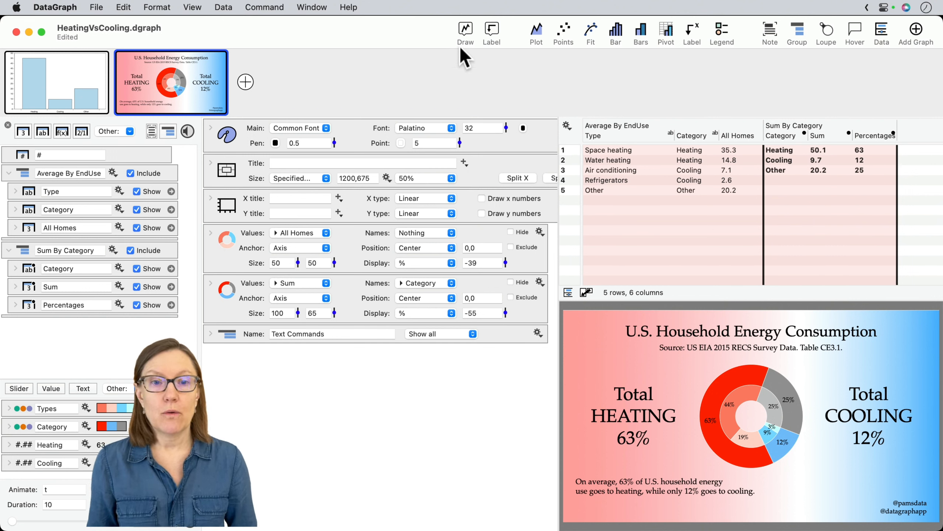
- Add a Custom Legend command to the graph and expand its settings
left_click(492, 29)
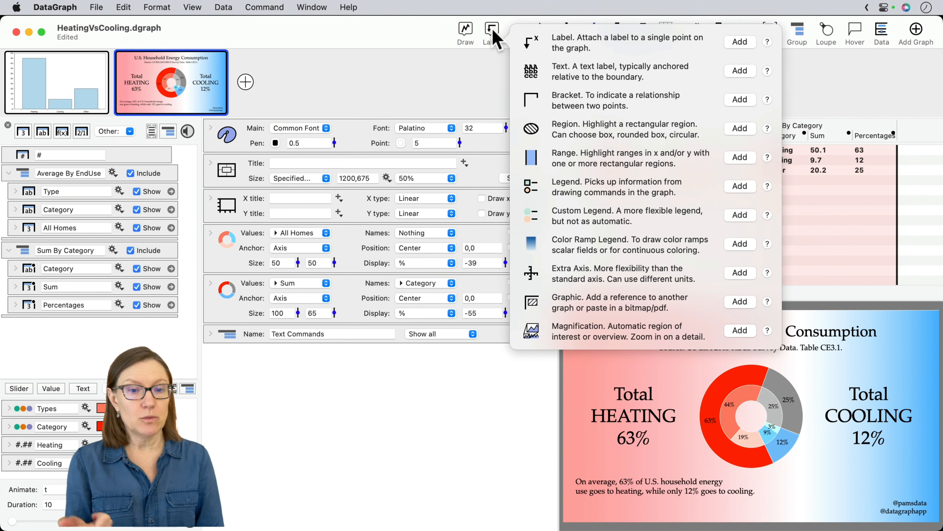
left_click(740, 215)
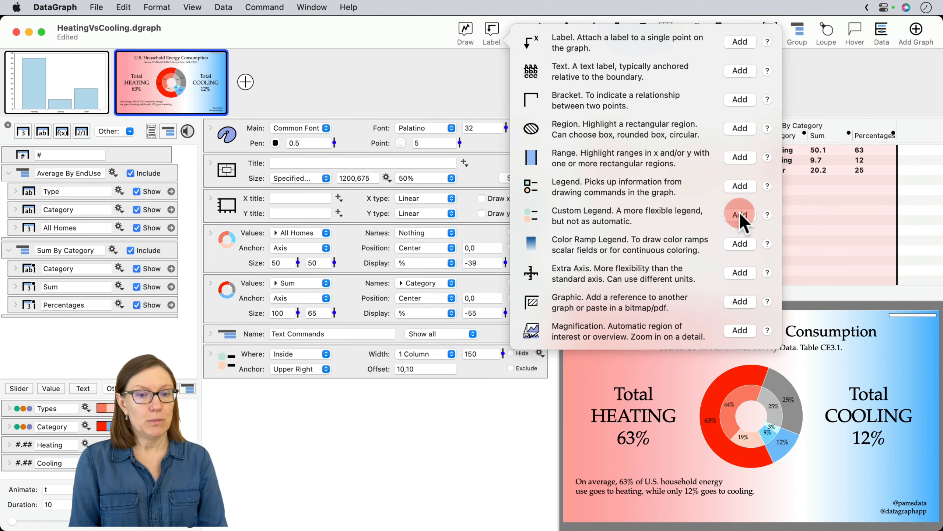
left_click(210, 355)
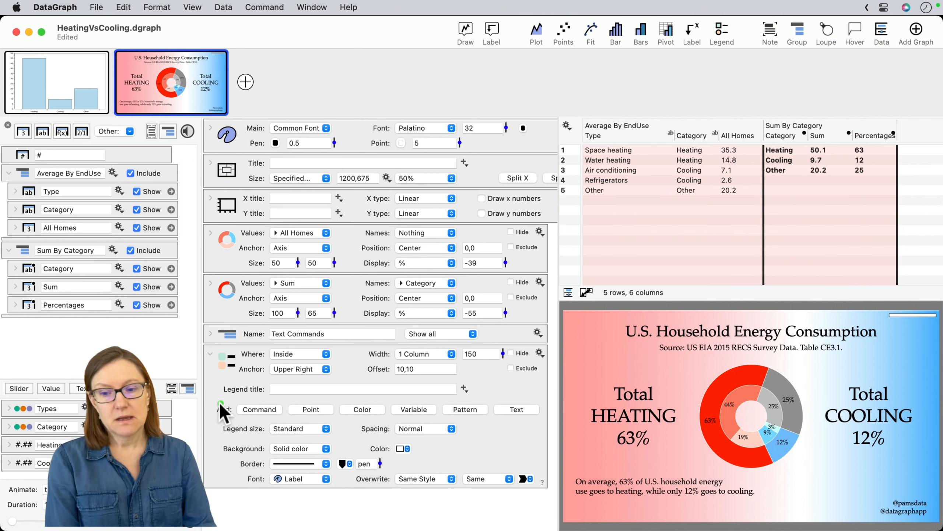
- Add a Variable entry to the custom legend and set it to the Types color scheme
left_click_drag(213, 400, 543, 422)
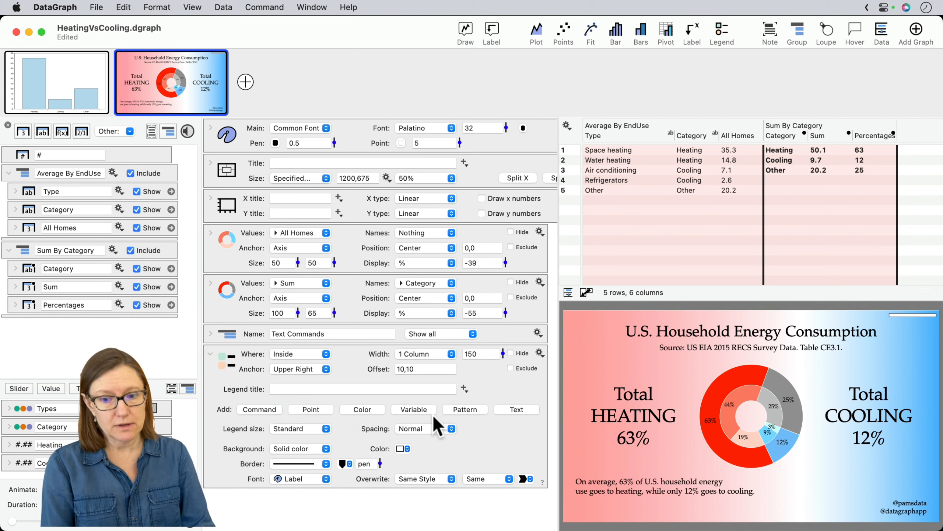
left_click(411, 409)
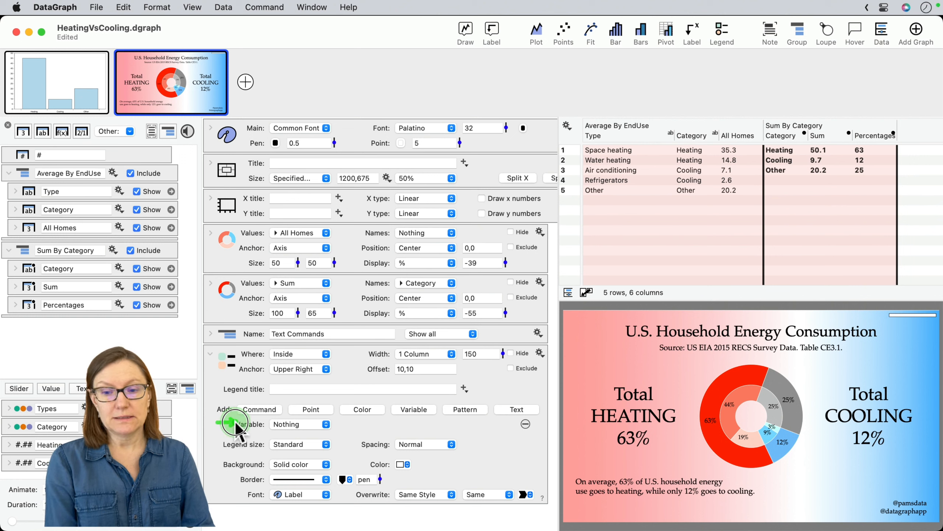
left_click(312, 424)
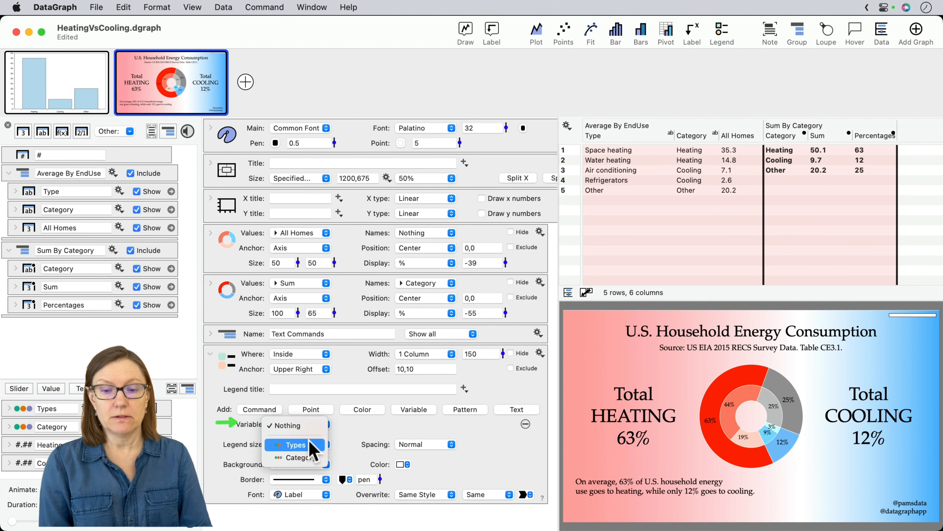
left_click(296, 444)
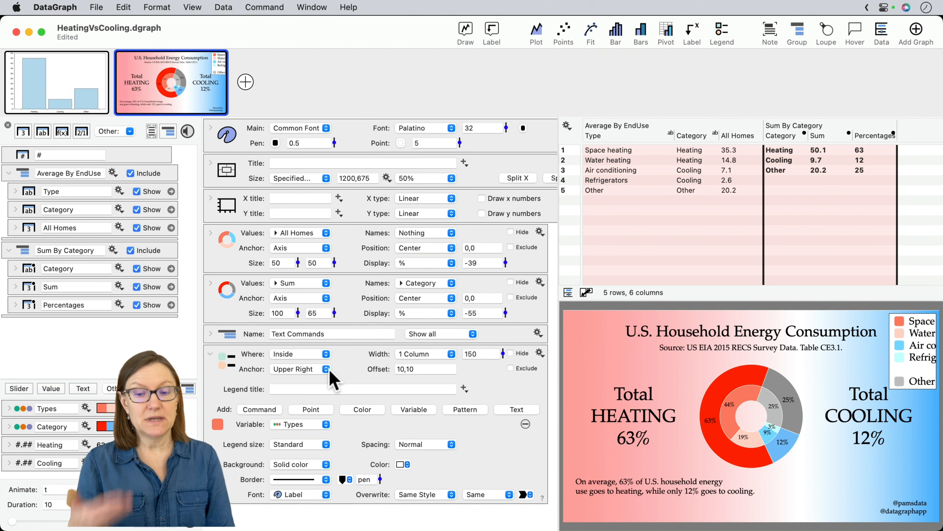
- Anchor the legend at Lower Left, widen it to about 324 and arrange it in 3 columns
left_click(303, 369)
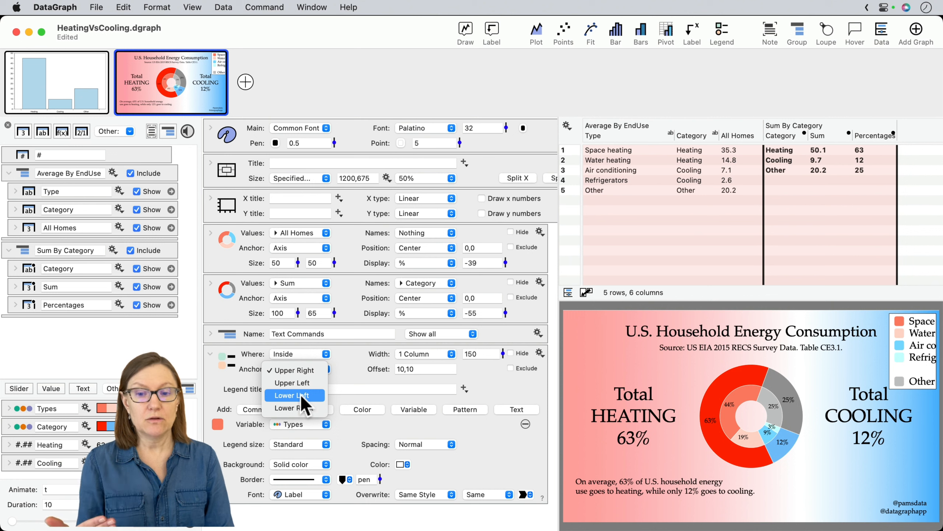
left_click(304, 397)
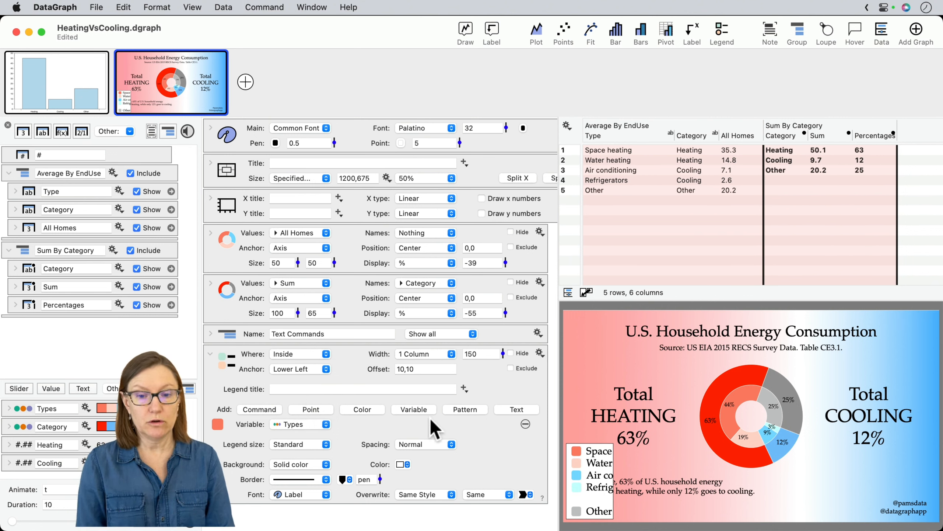
left_click_drag(613, 462, 668, 470)
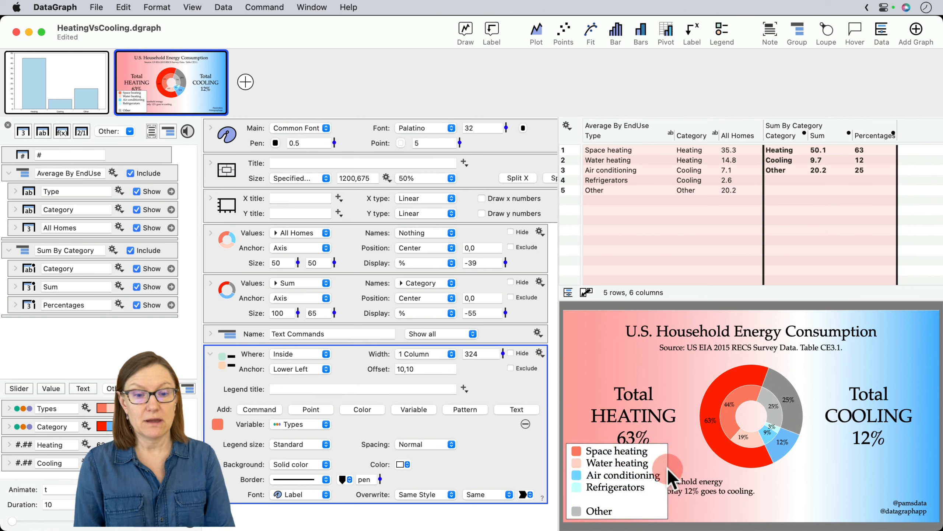
left_click(428, 352)
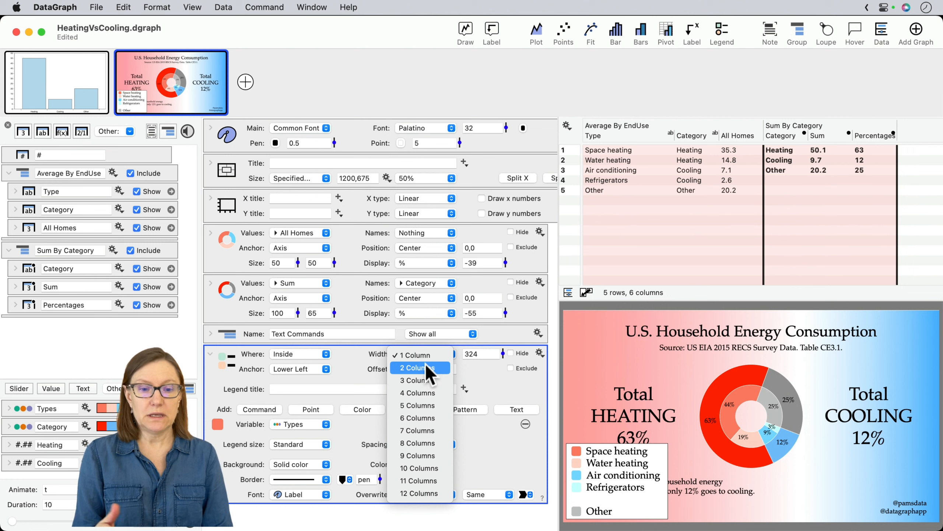
left_click(423, 380)
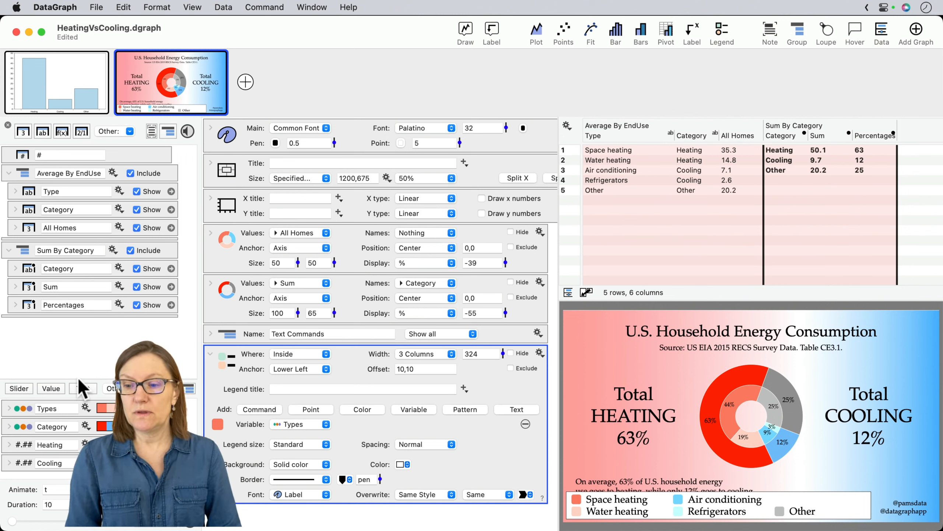
- Expand the Types color scheme to show its entries, and set the legend's background and border to Nothing
left_click_drag(79, 380, 74, 256)
left_click(8, 281)
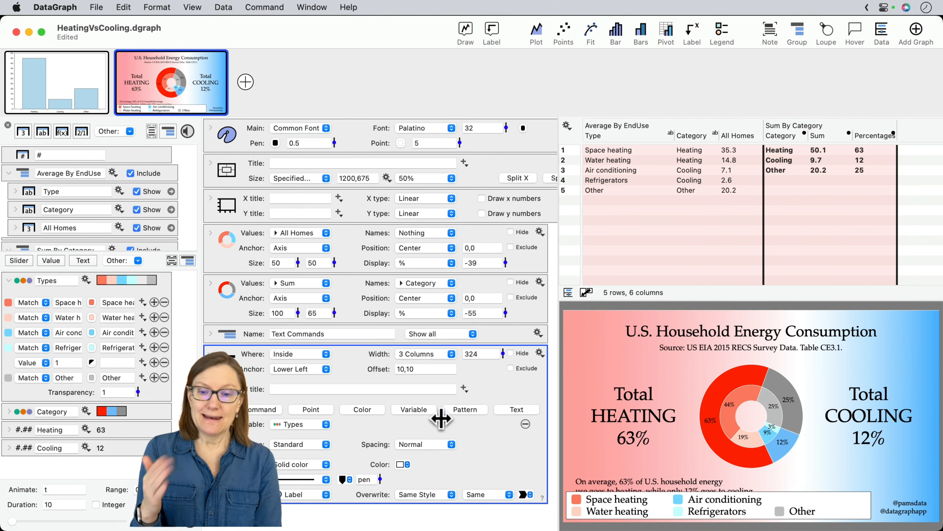
left_click(290, 464)
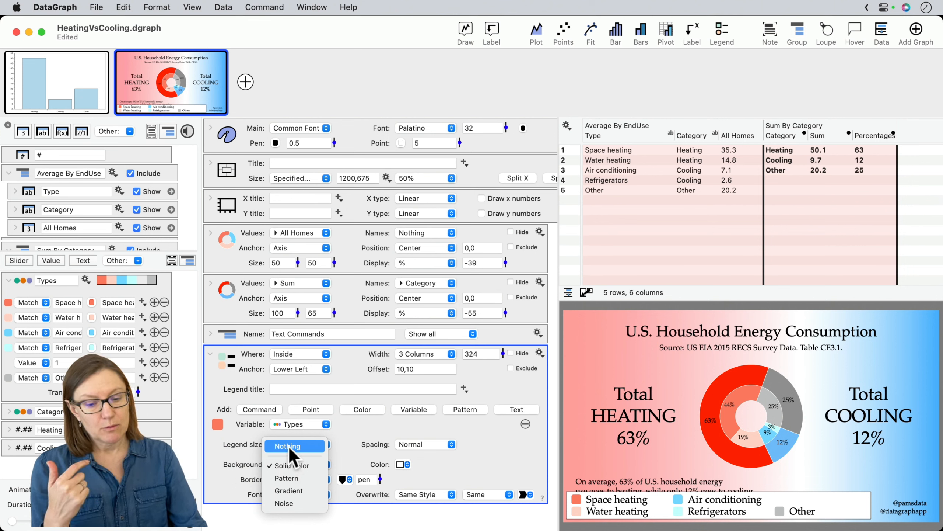
left_click(288, 446)
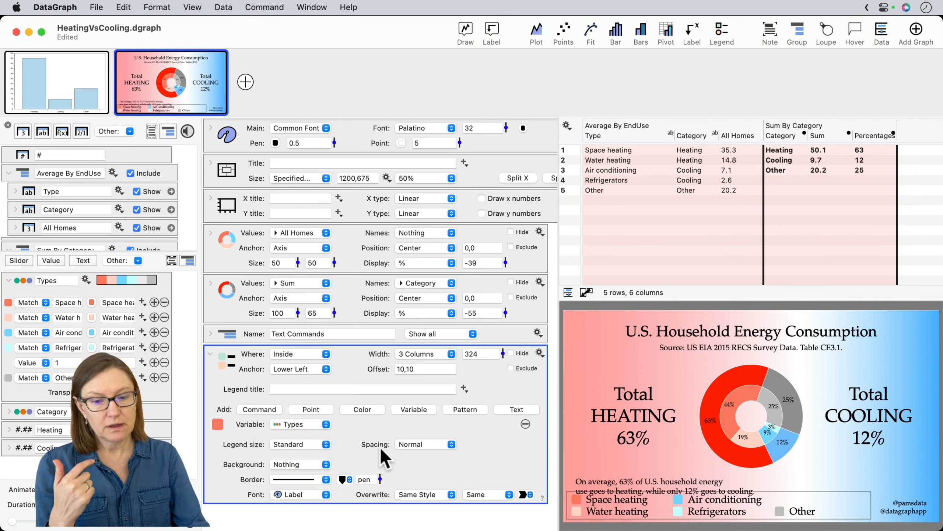
left_click(289, 479)
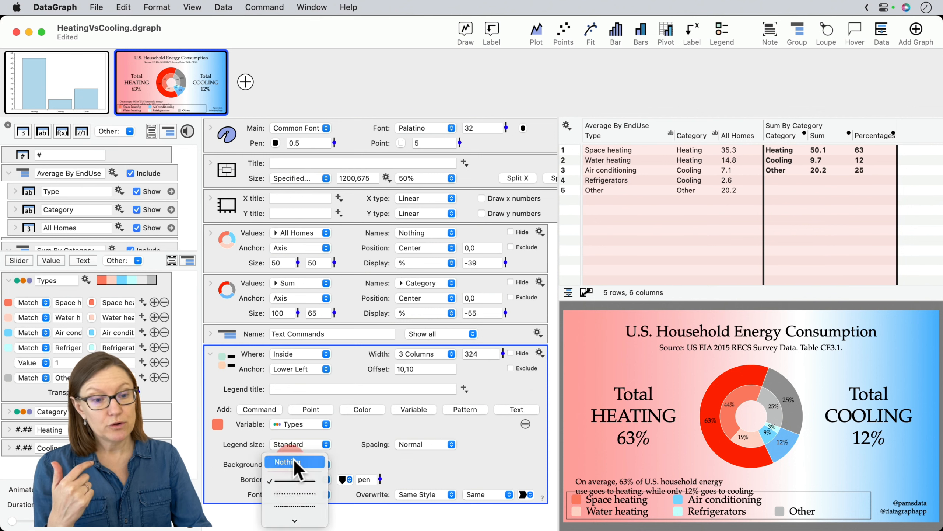
left_click(293, 461)
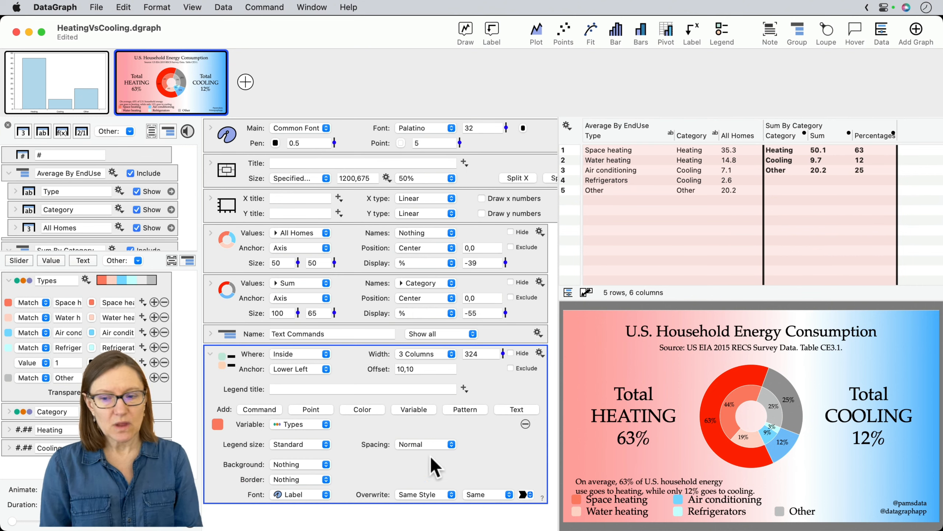
- Delete the blank Value entry from the Types color scheme, re-insert it after Refrigerators and set its color opacity to 0%
left_click(10, 365)
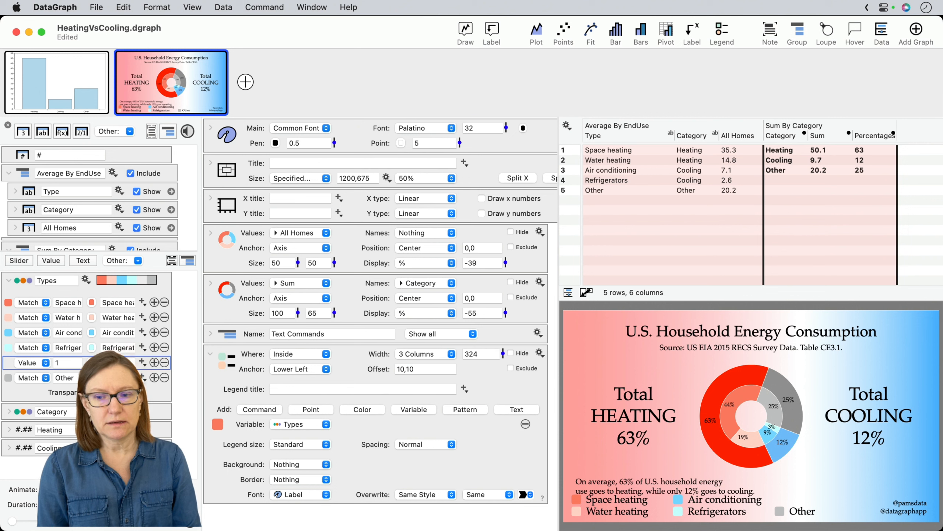
left_click(165, 362)
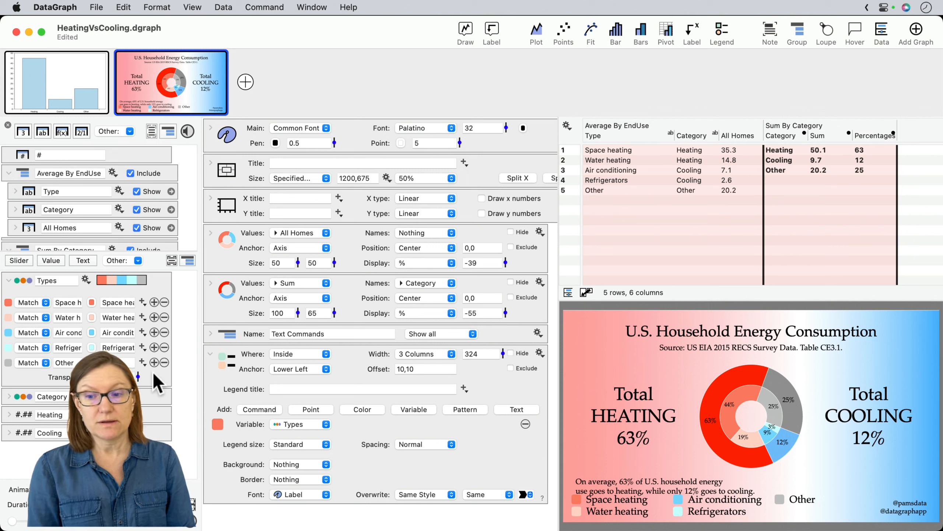
left_click(155, 347)
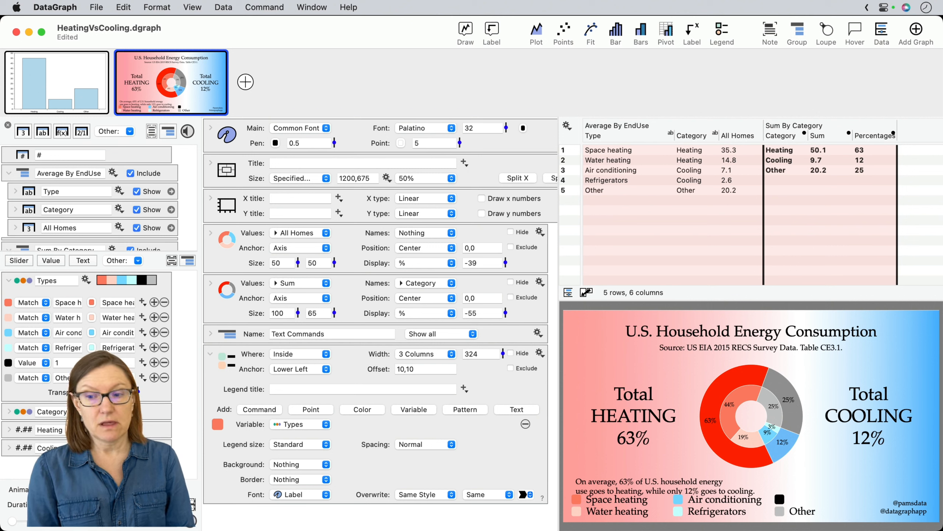
left_click(7, 363)
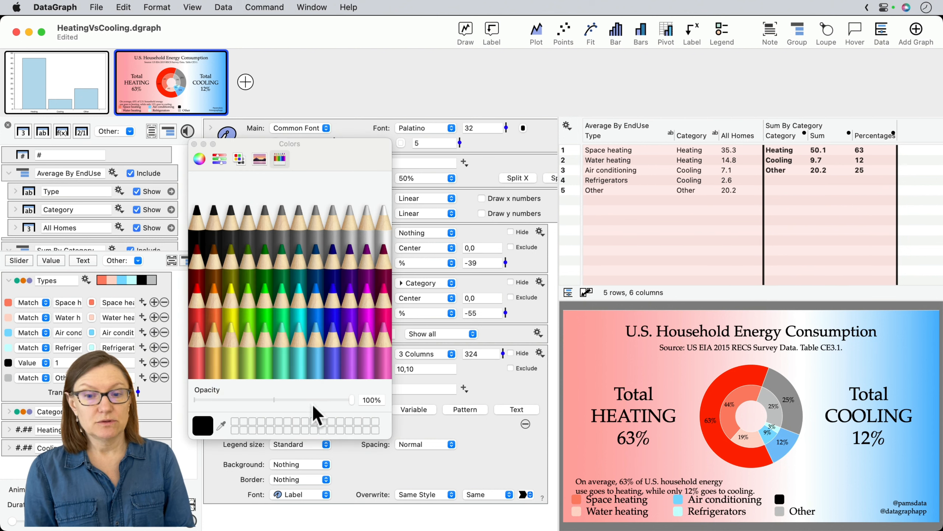
left_click_drag(351, 399, 177, 395)
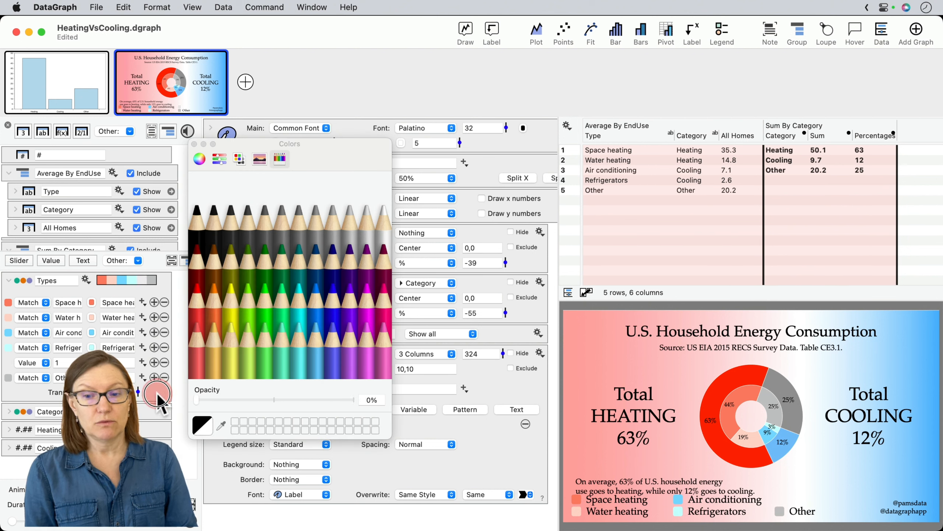
left_click(194, 144)
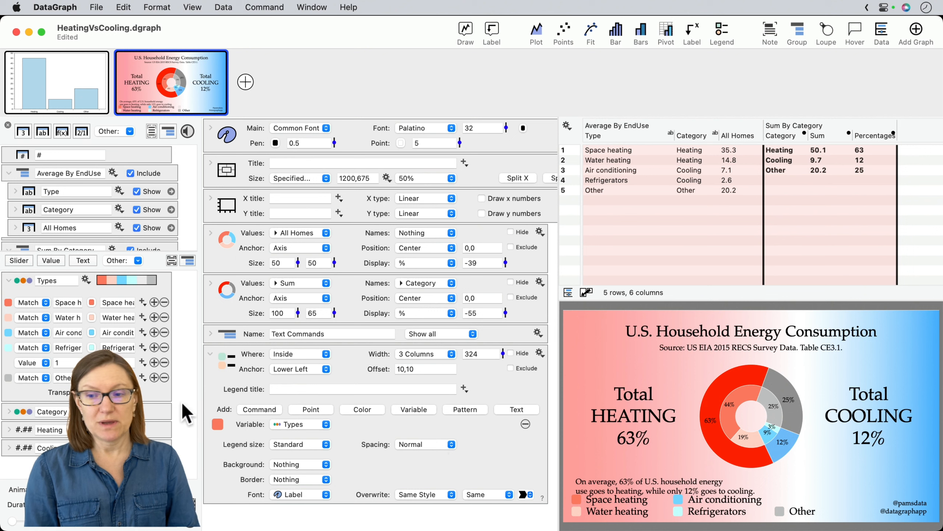
- Collapse the Types color scheme, and set the legend's font size override to -33%
left_click(8, 280)
left_click_drag(148, 254, 148, 366)
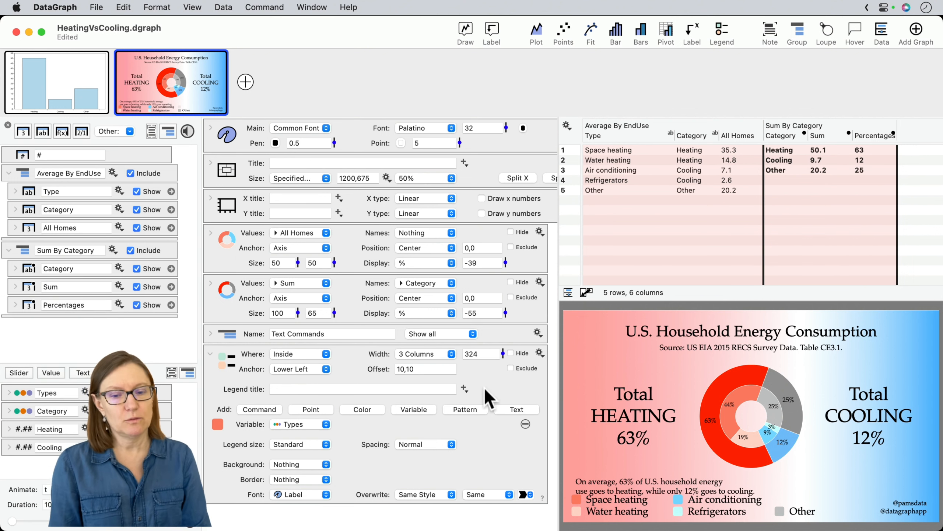
left_click(481, 494)
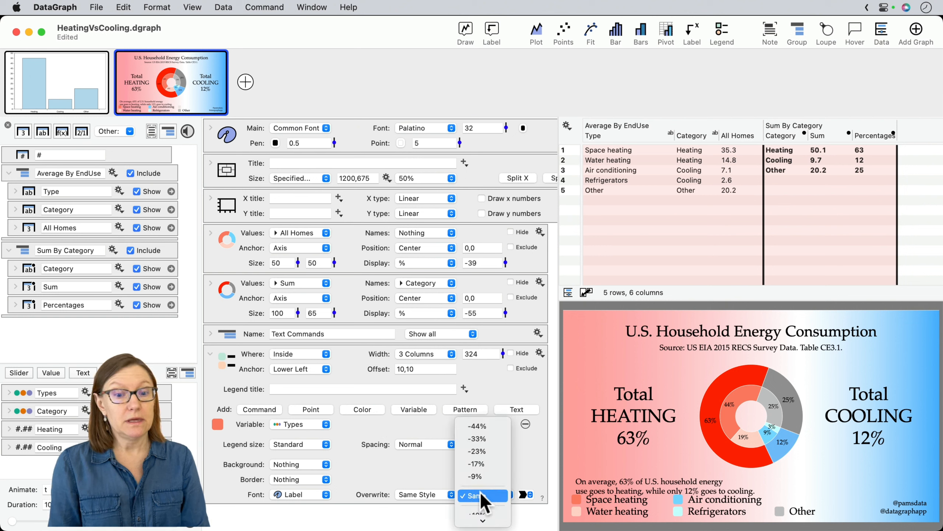
left_click(483, 439)
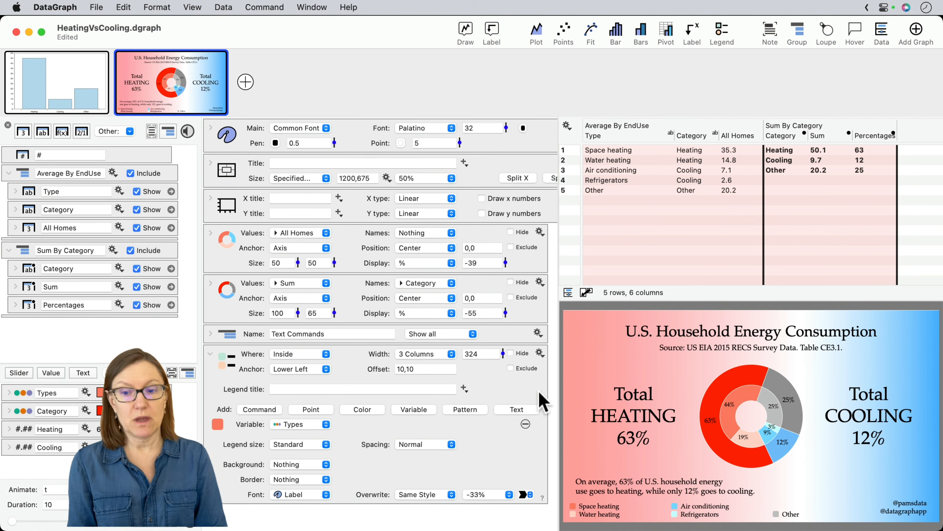
- Expand the Text Commands group and copy the 40,20 offset of the lower-right credit text command
left_click(210, 353)
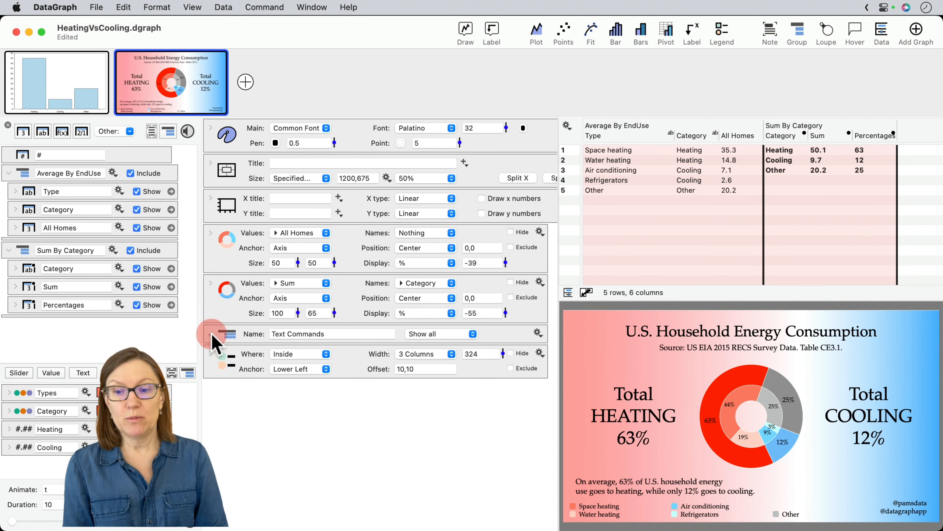
left_click(210, 333)
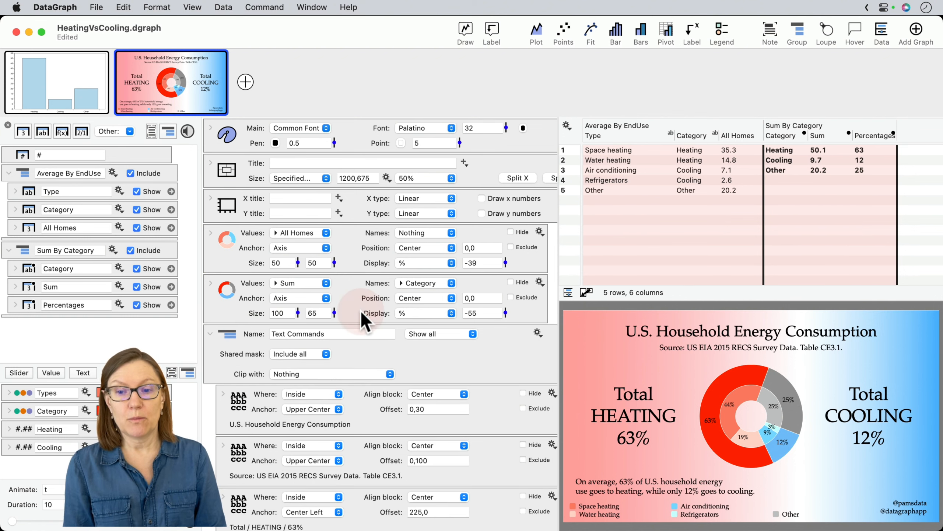
left_click(909, 502)
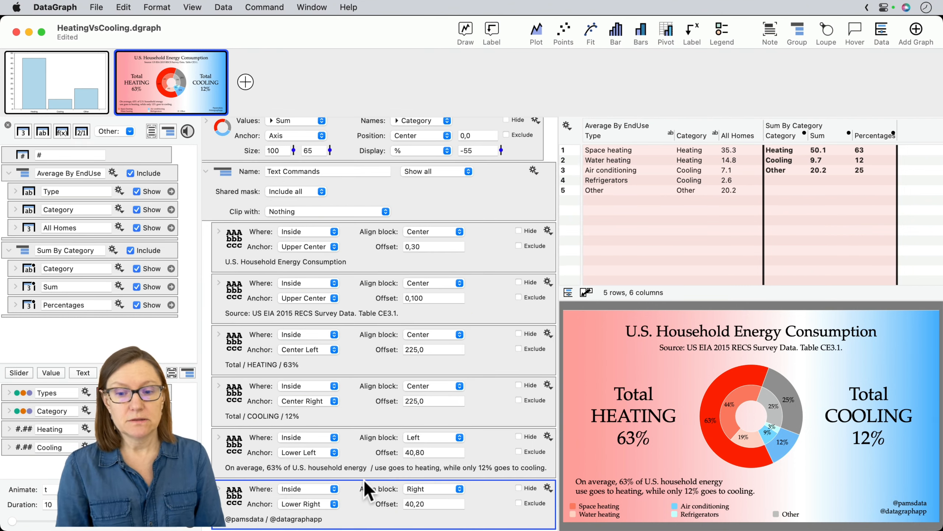
scroll(374, 496, "down", 3)
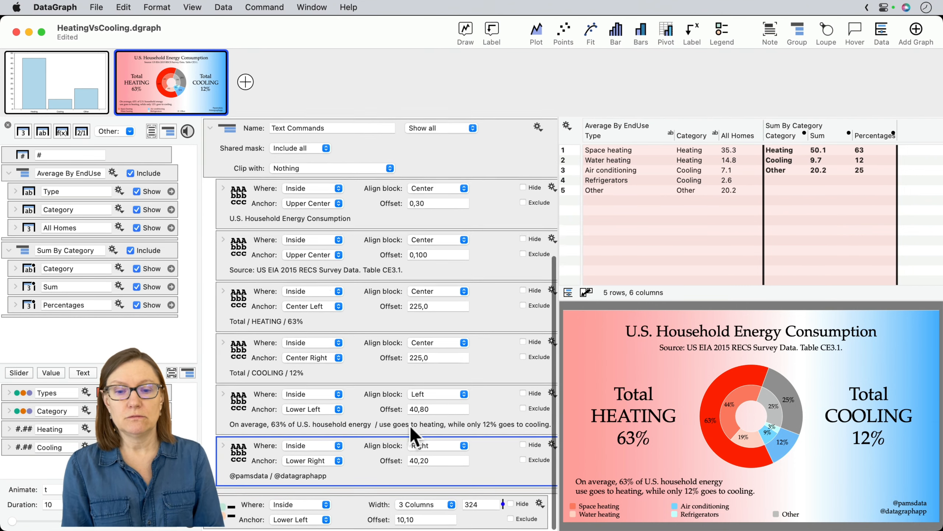
left_click(450, 462)
key("super+c")
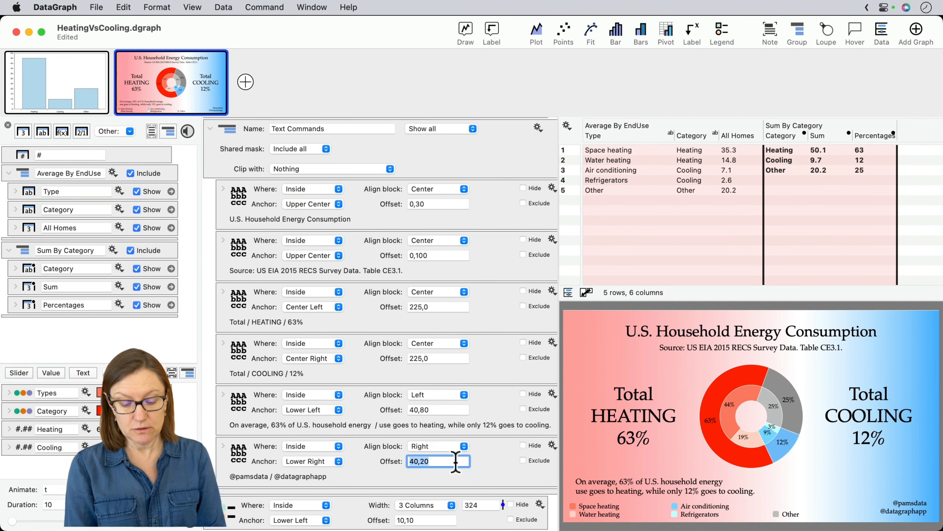
- Set the custom legend's offset to 40,20 with the copied value, and collapse the Text Commands group
scroll(474, 456, "down", 1)
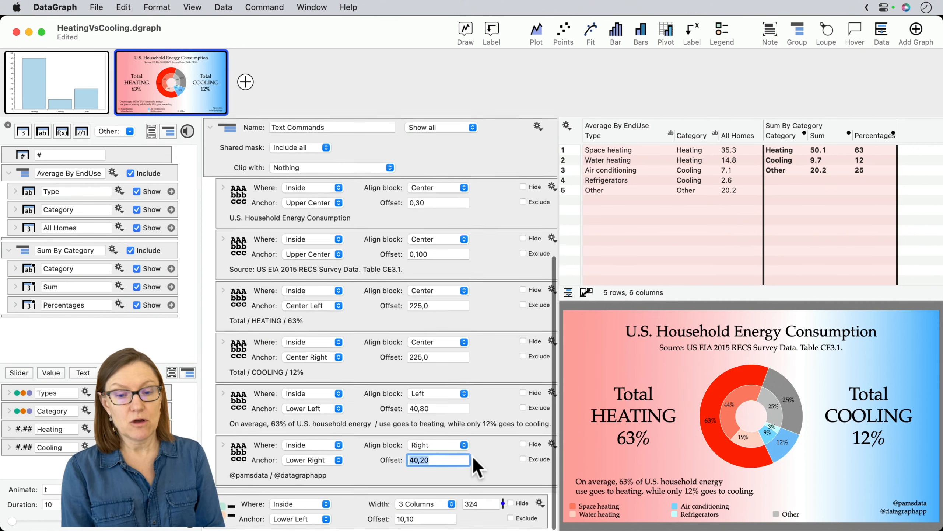
scroll(348, 448, "down", 5)
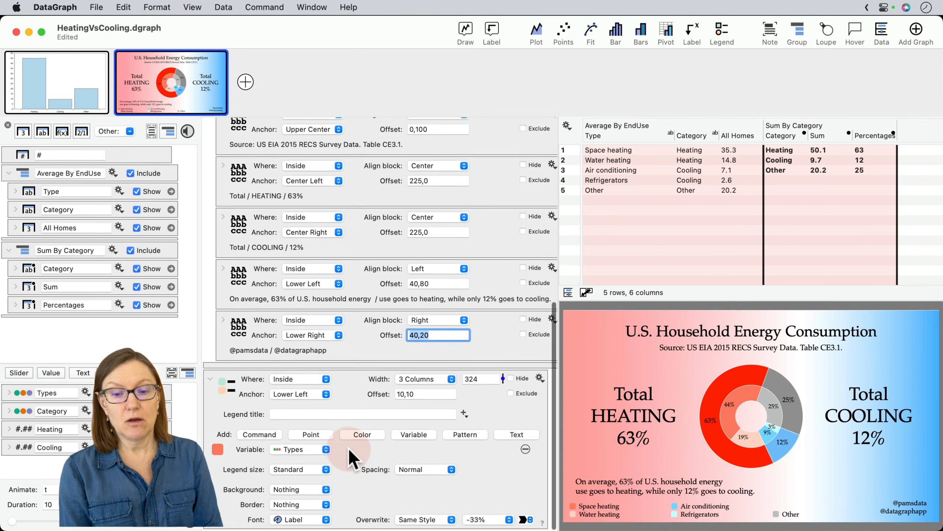
double_click(414, 393)
key("super+v")
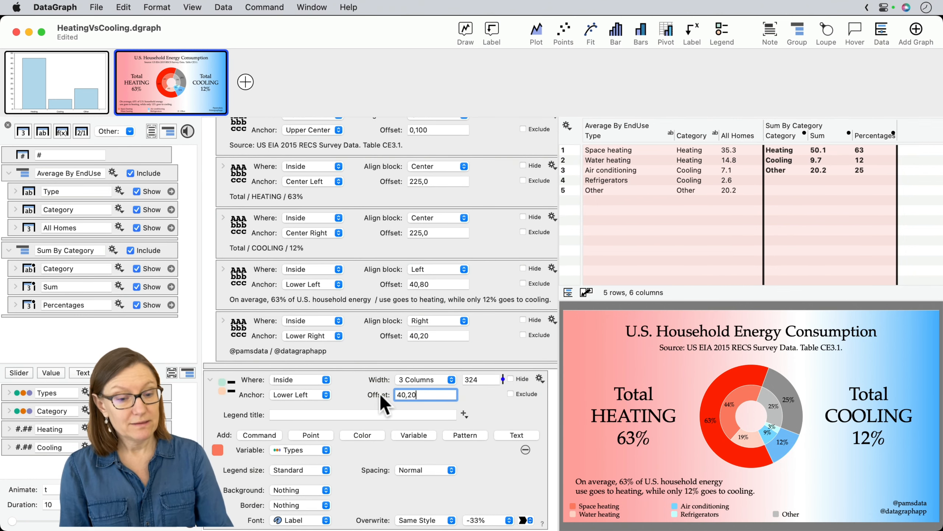
key("Return")
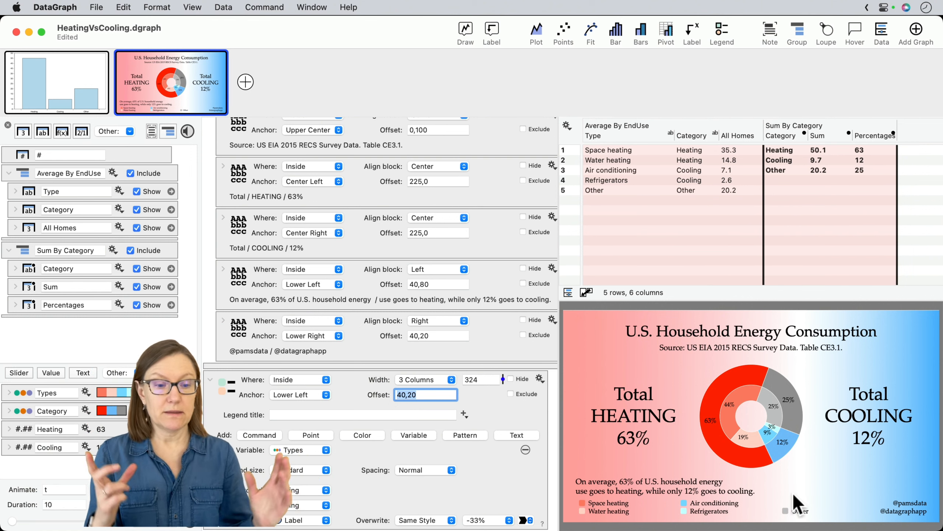
scroll(261, 347, "up", 3)
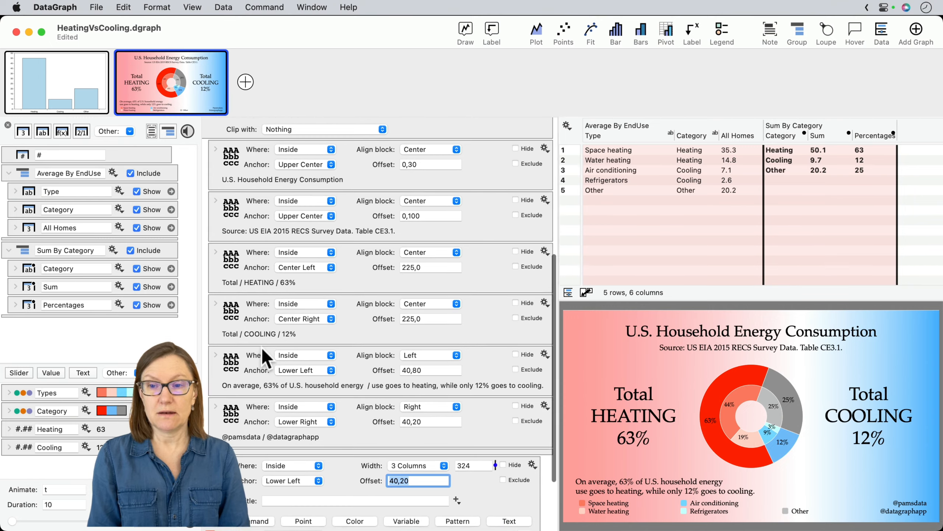
scroll(256, 197, "up", 2)
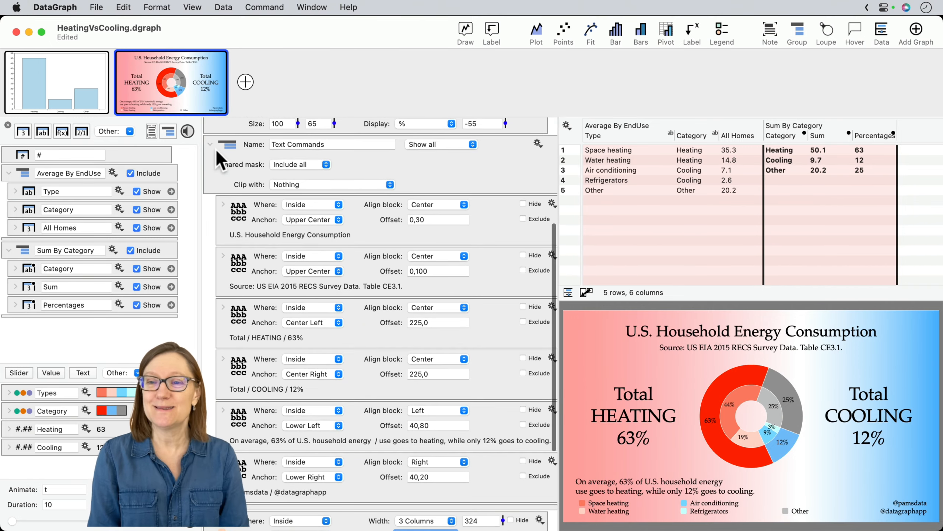
left_click(220, 144)
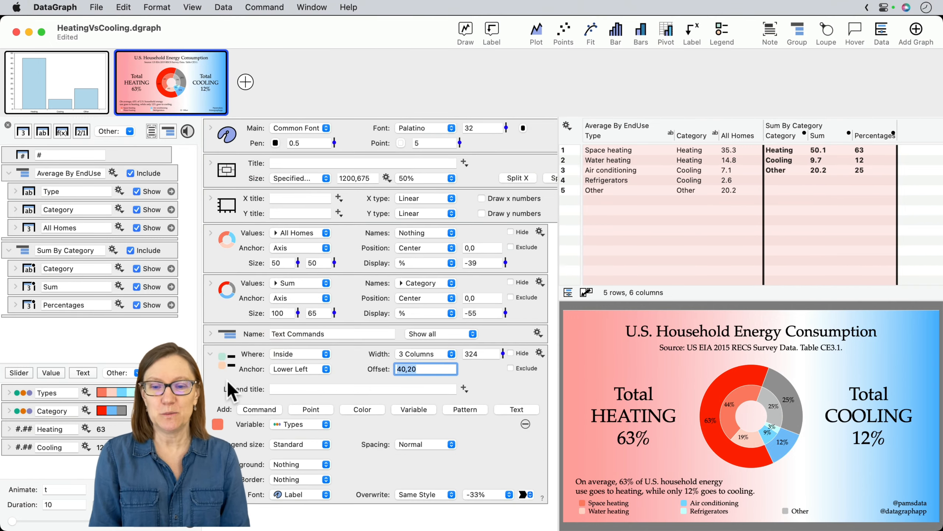
- Collapse the custom legend command's settings
left_click(217, 357)
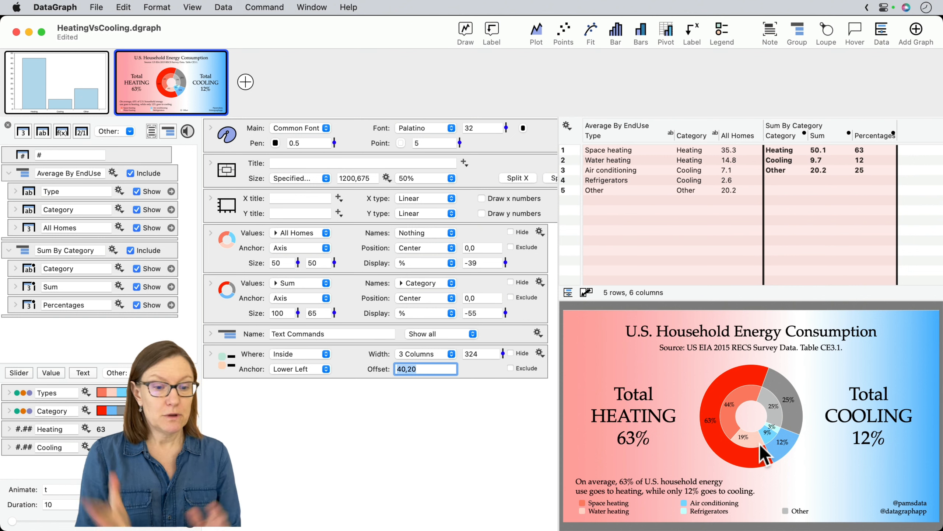
- Set the All Homes values for Space heating and Water heating to 5 in the data table
left_click(734, 149)
left_click(734, 148)
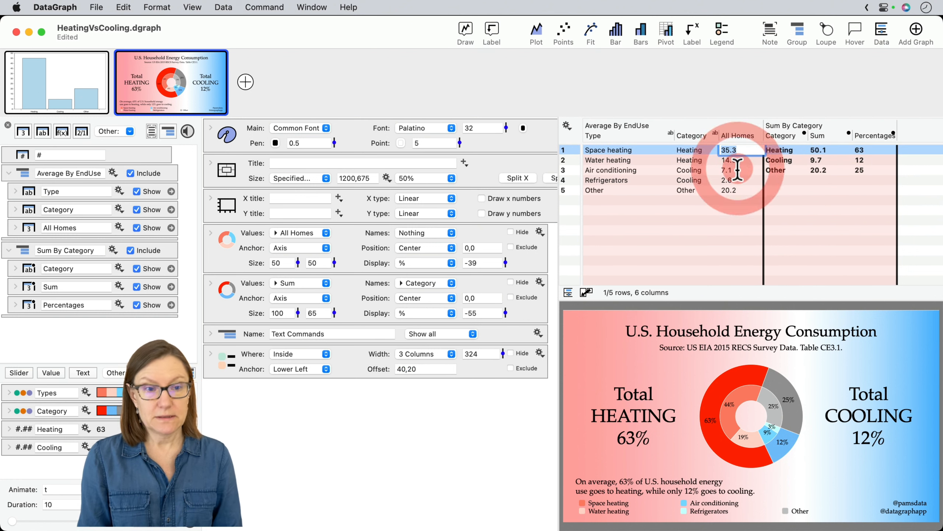
type("5")
key("Return")
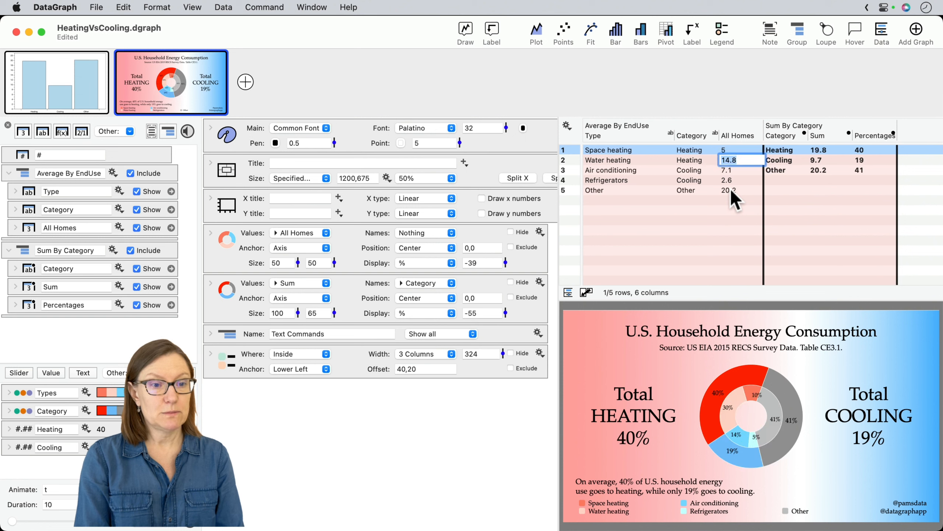
type("5")
key("Return")
left_click(671, 250)
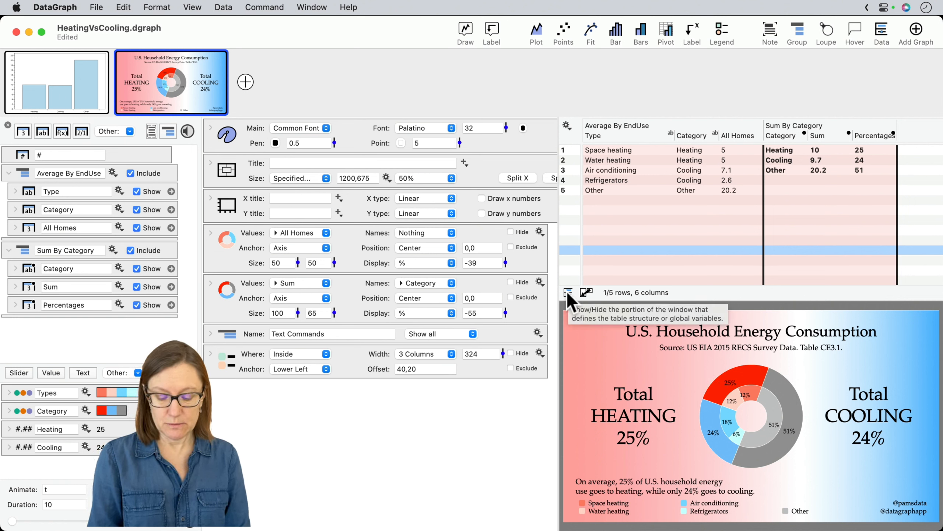
- Undo the two edits to the All Homes heating values, and clear the table selection
key("super+z")
key("super+z")
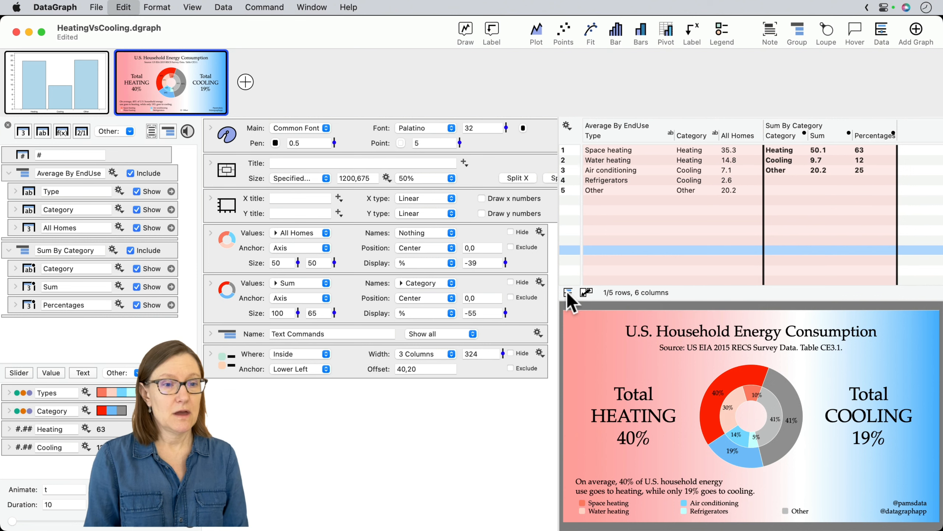
left_click(425, 412)
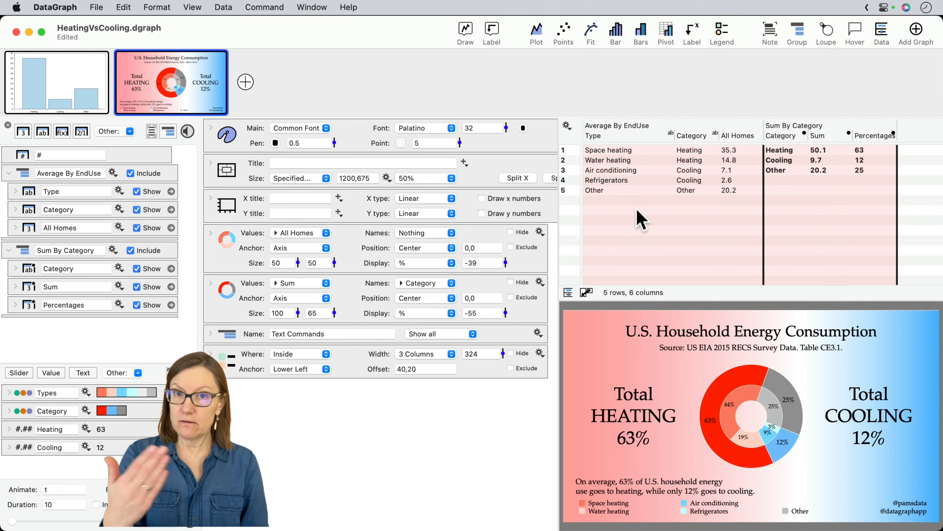
- Select the Type through All Homes columns, and go to the Data Source note in Day1-Part-to-Whole--HeatingVsCooling.dgraph
left_click(634, 134)
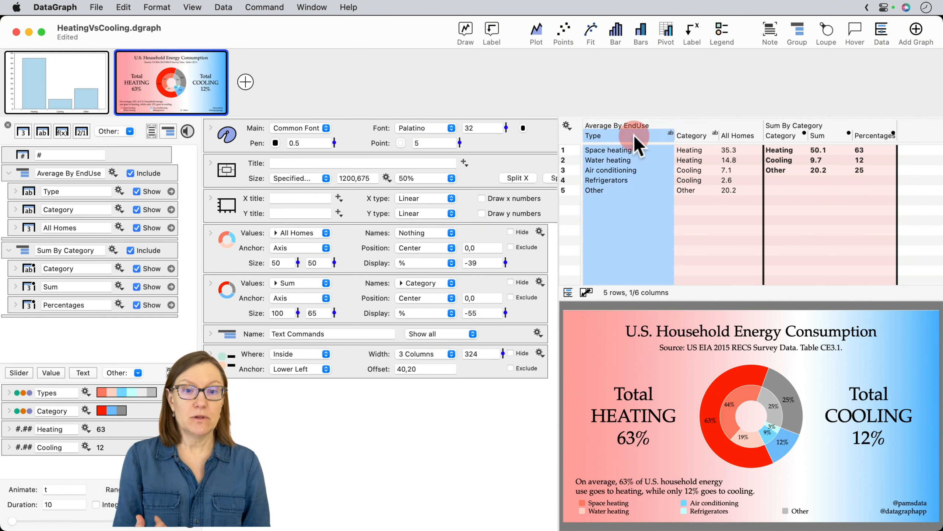
left_click(733, 134, "shift")
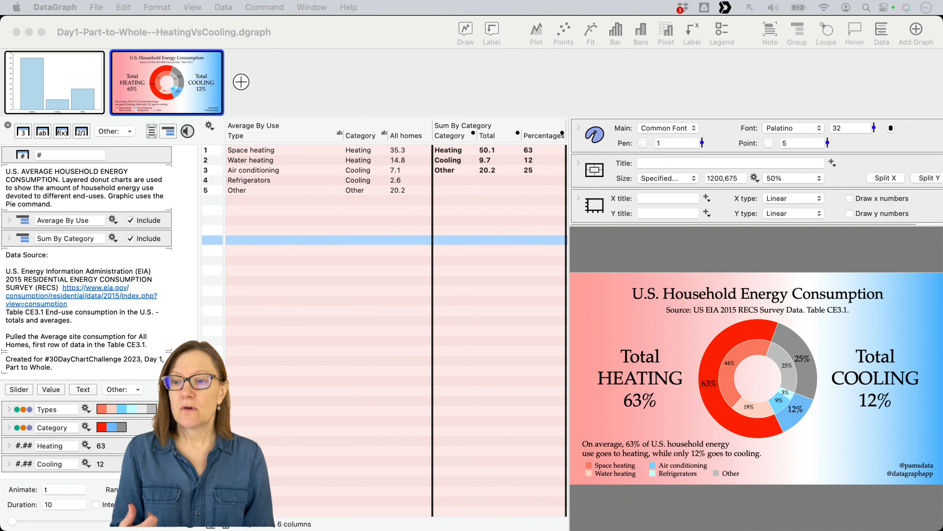
left_click(170, 251)
left_click(169, 249)
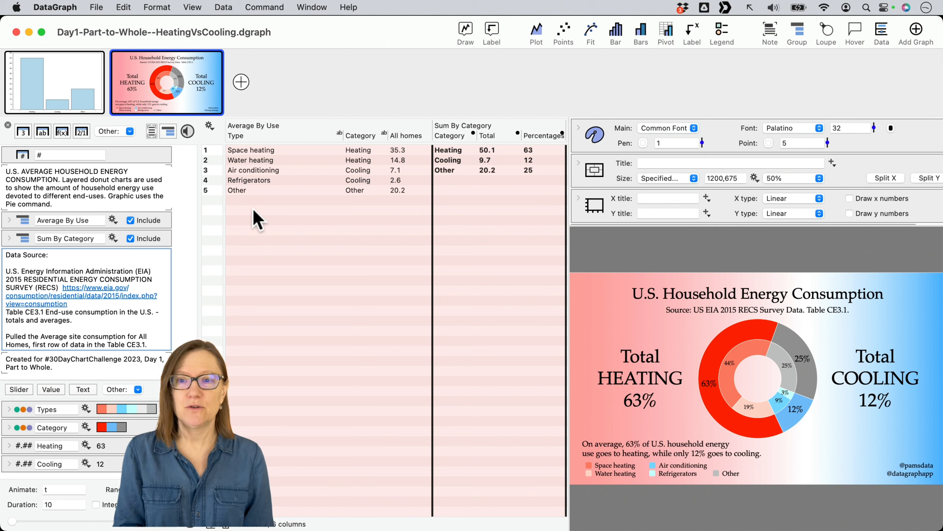
- Export the infographic graph to the Downloads folder as a smooth PNG at 72 dpi, keeping the suggested file name
mouse_move(197, 99)
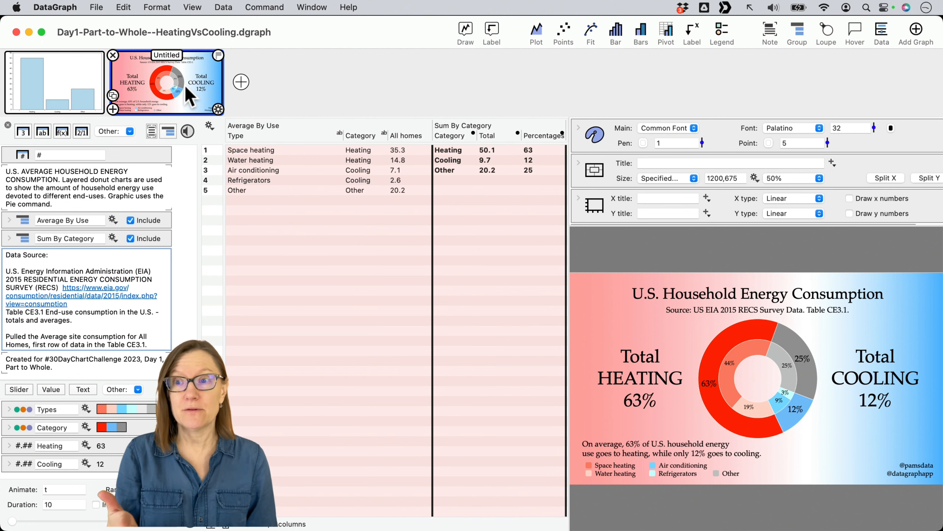
left_click(218, 108)
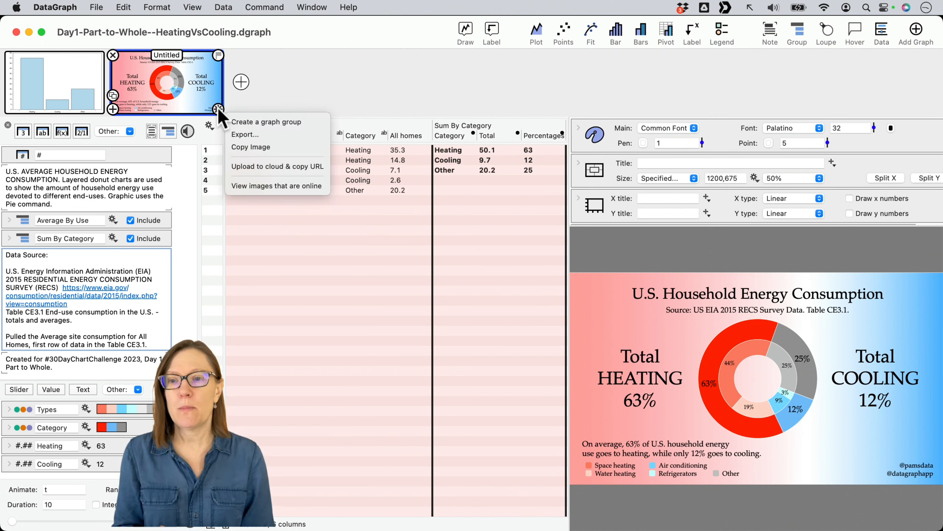
left_click(269, 135)
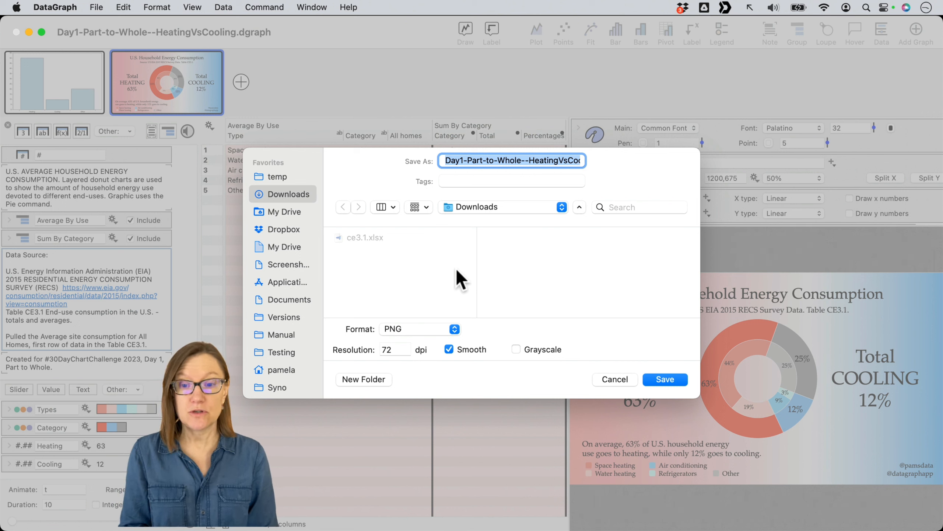
left_click(455, 328)
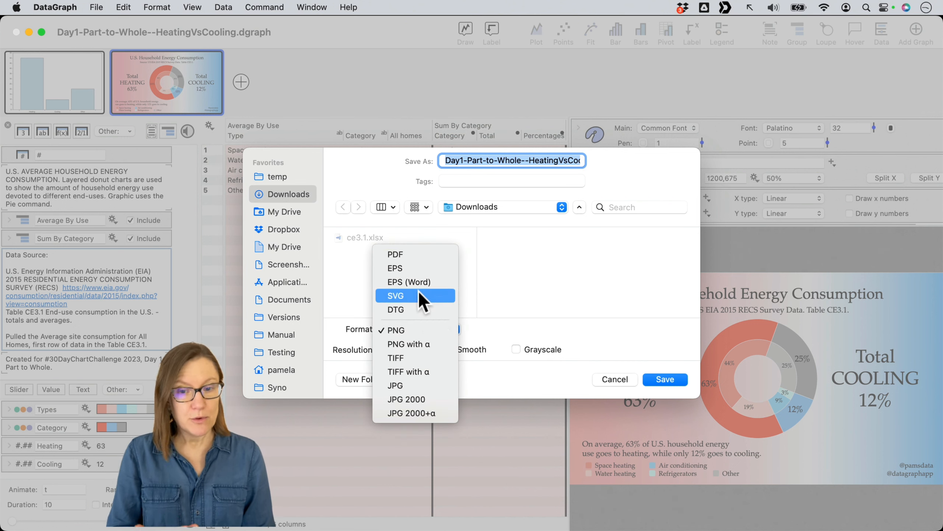
left_click(434, 329)
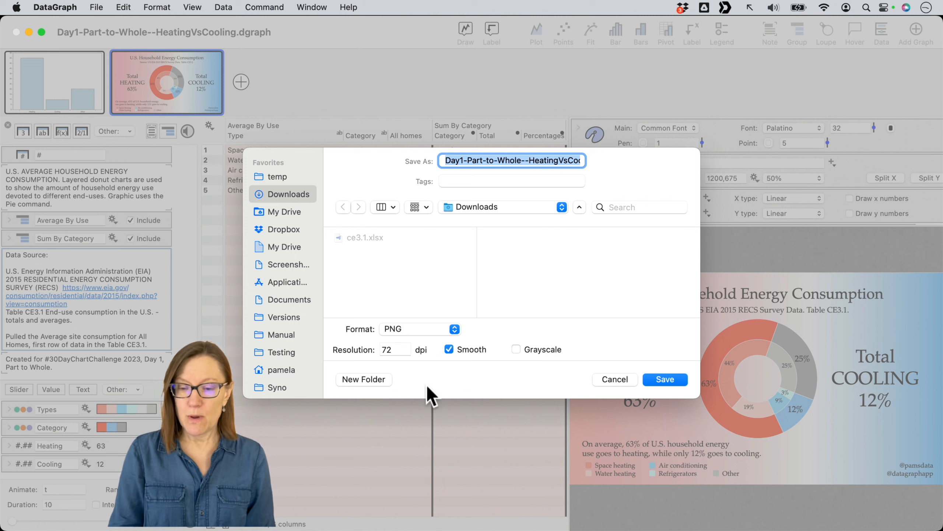
left_click(396, 349)
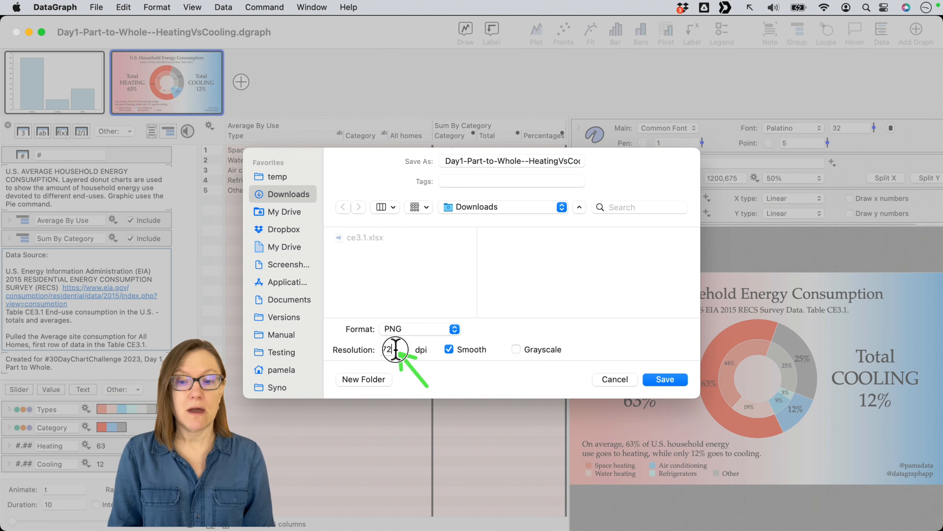
left_click_drag(395, 349, 353, 347)
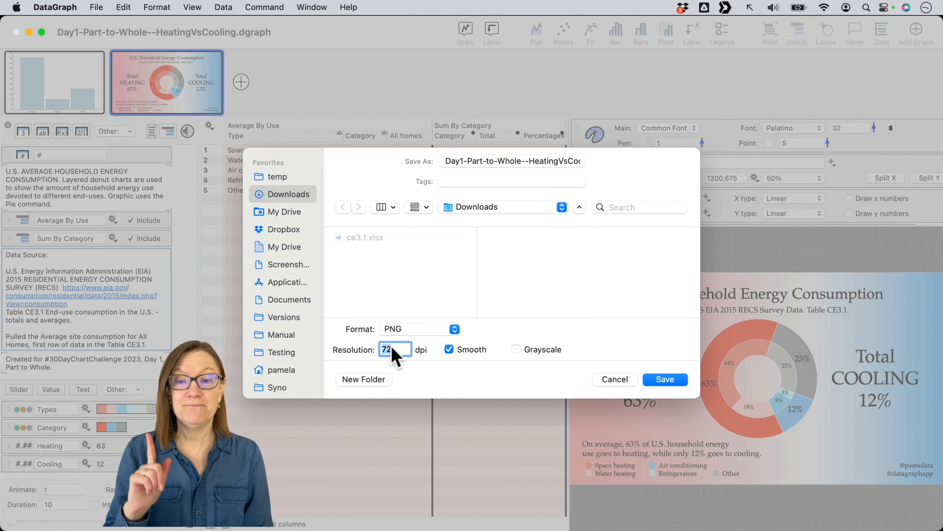
left_click(665, 379)
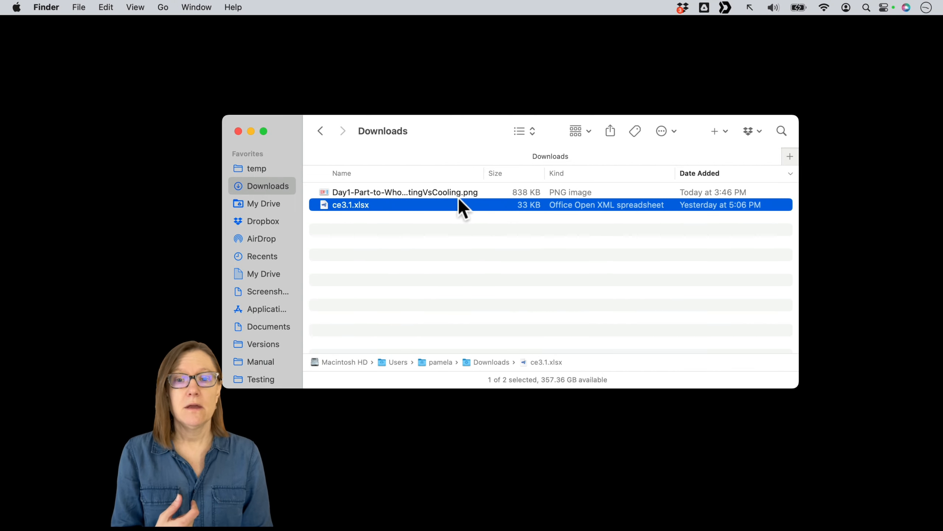
- In Finder, preview the exported Day1-Part-to-Whole--HeatingVsCooling.png in the Downloads folder, and close the preview
left_click(454, 192)
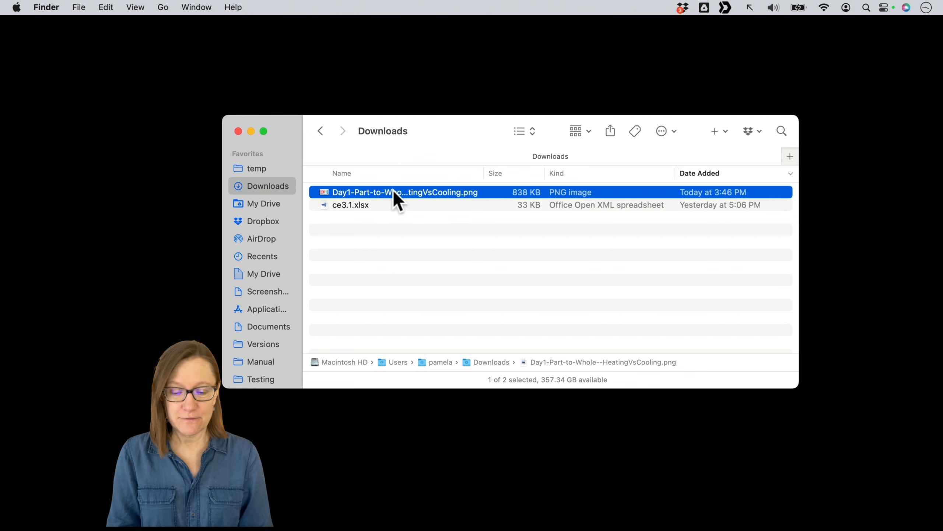
key("space")
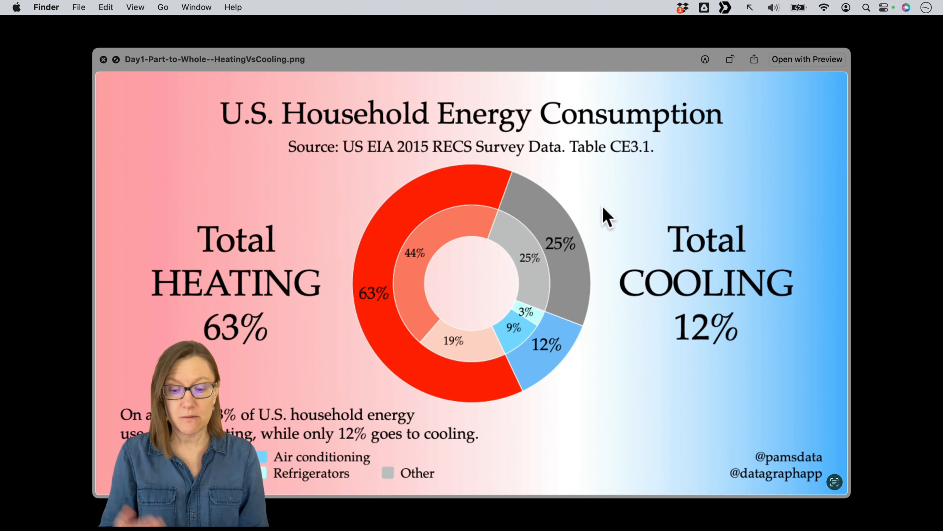
left_click(103, 59)
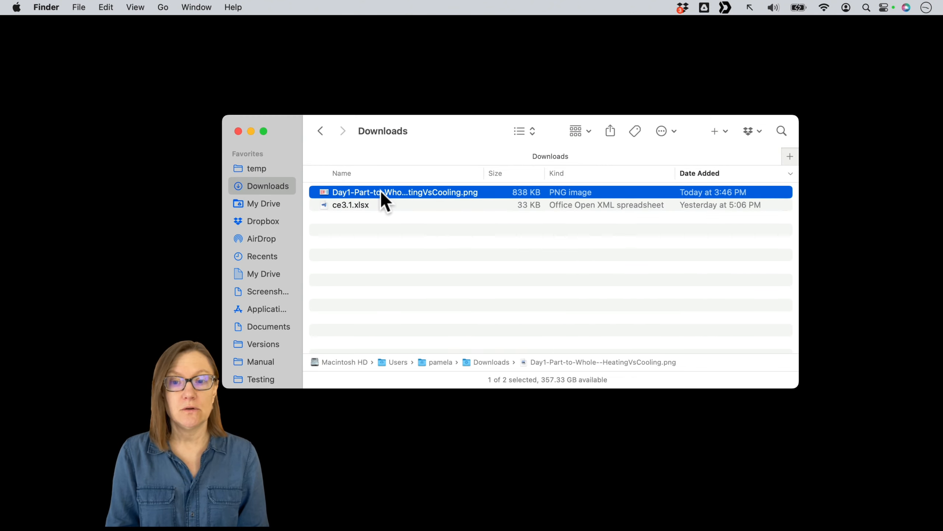
- Show the exported PNG's file information, and move its window clear of the file list to check the image dimensions
right_click(381, 190)
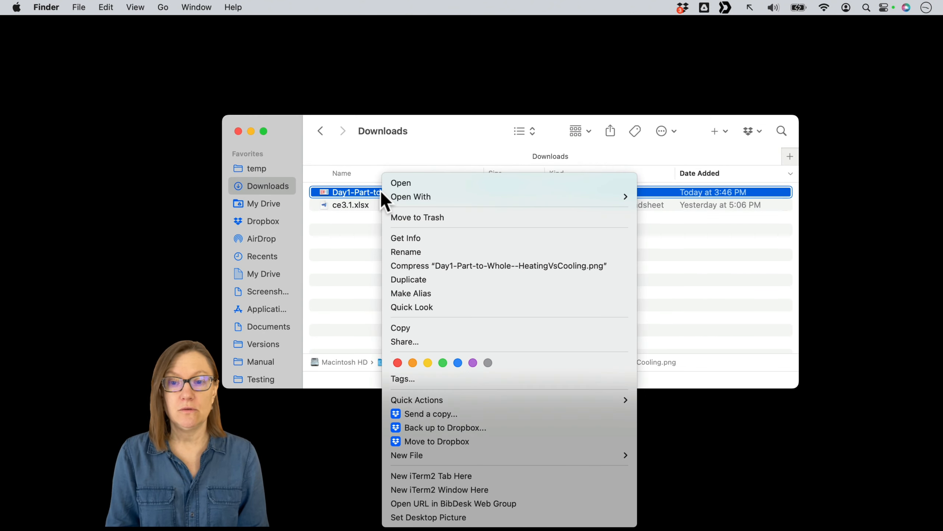
left_click(450, 239)
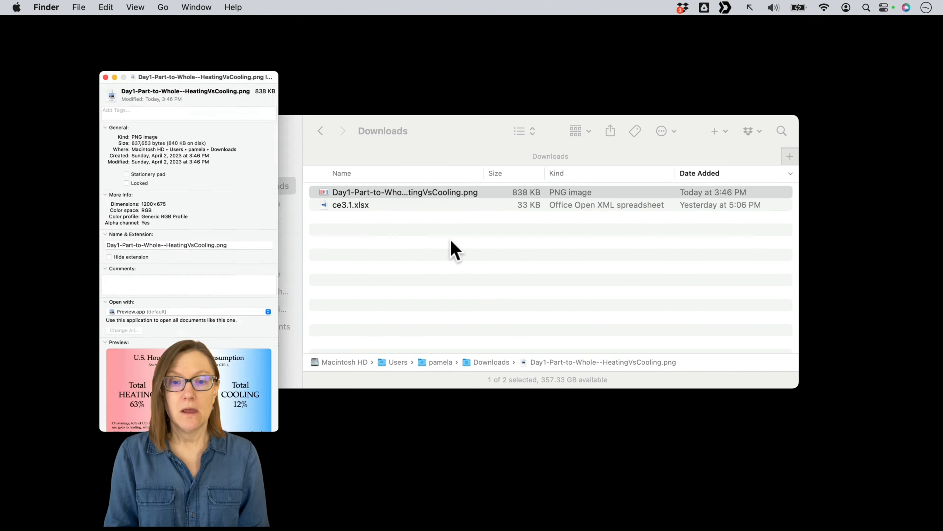
left_click_drag(206, 24, 702, 5)
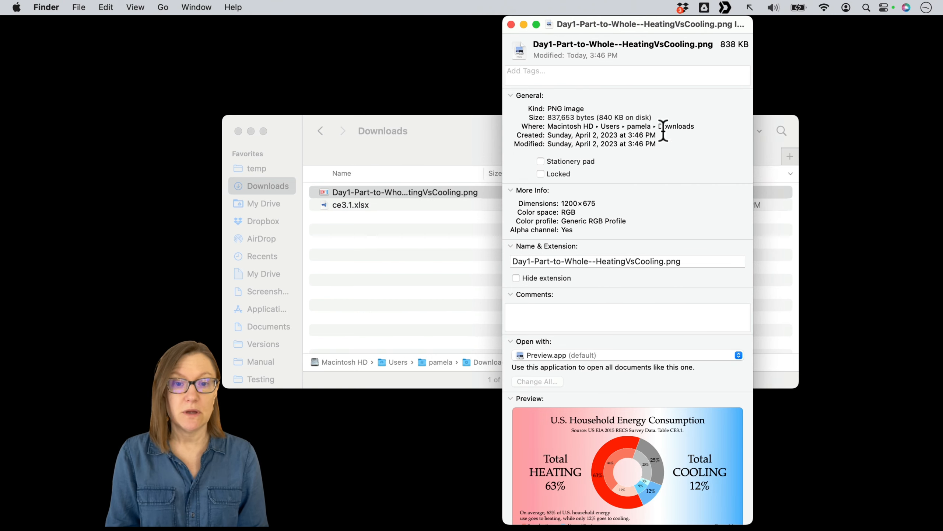